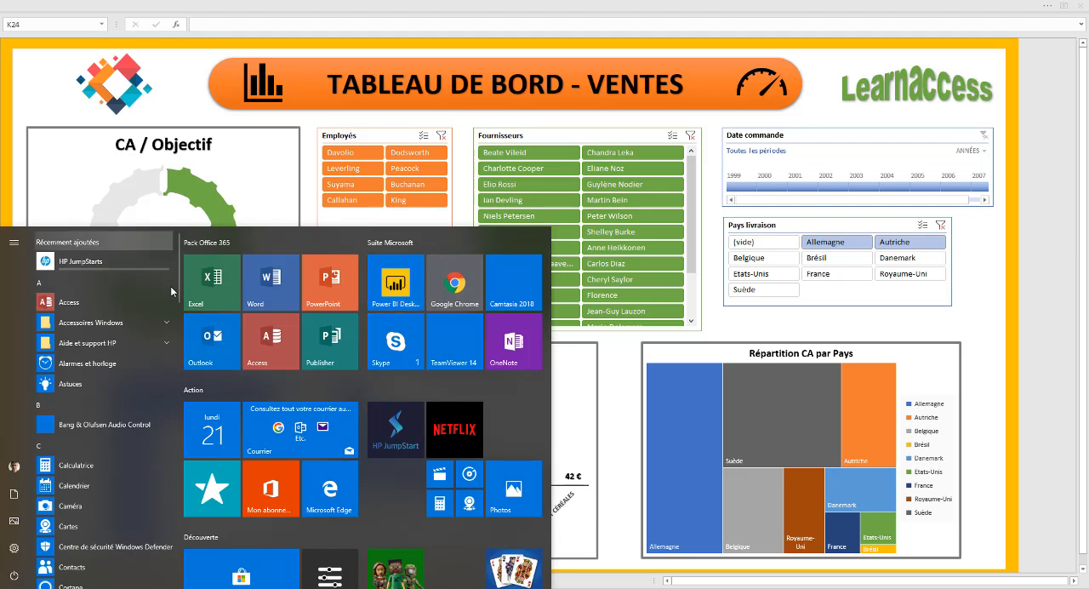
Open a new blank workbook in Excel and display the full ribbon with its commands
left_click(212, 289)
mouse_move(213, 288)
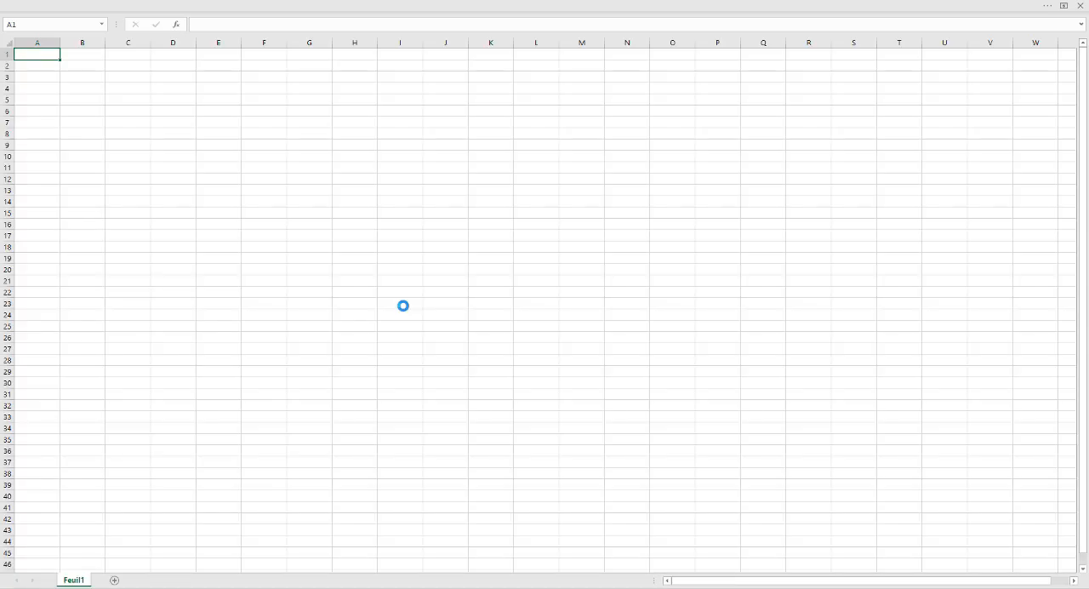
left_click(1063, 6)
left_click(953, 62)
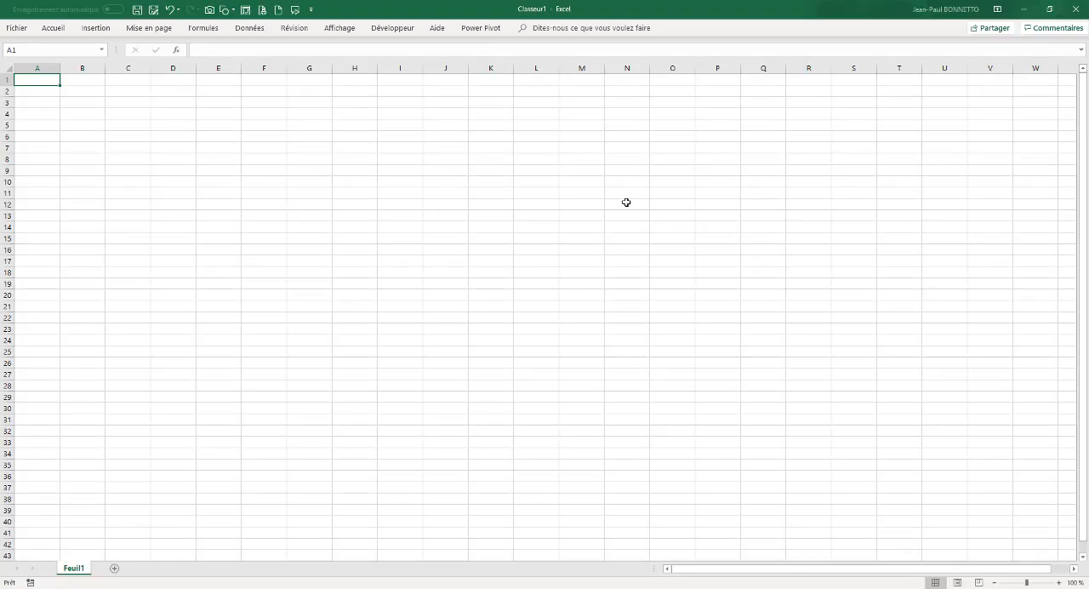
double_click(51, 28)
left_click(255, 191)
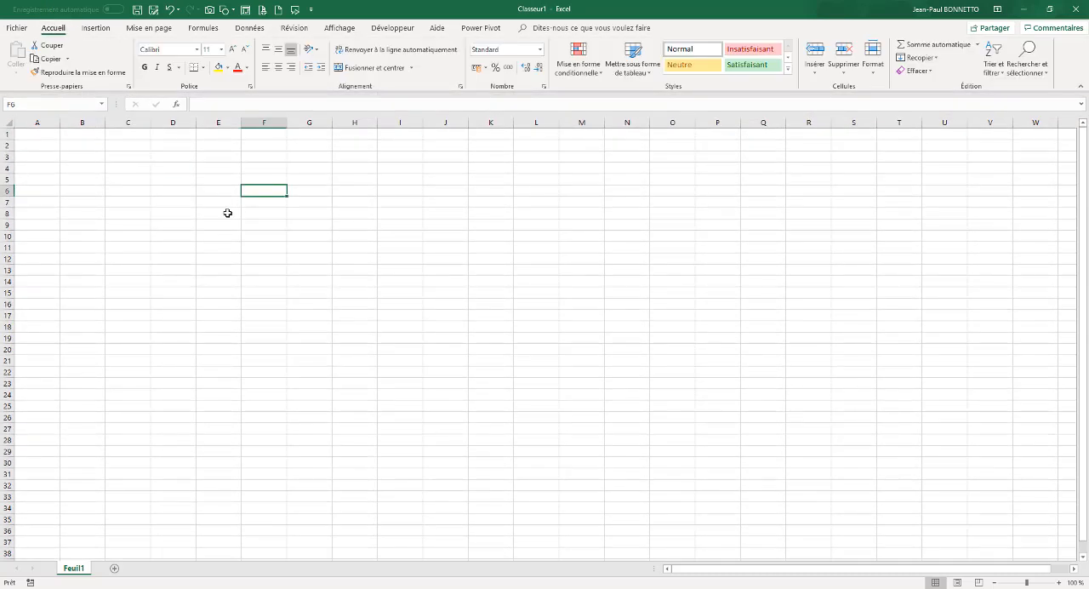
left_click(228, 213)
left_click(400, 192)
left_click(206, 176)
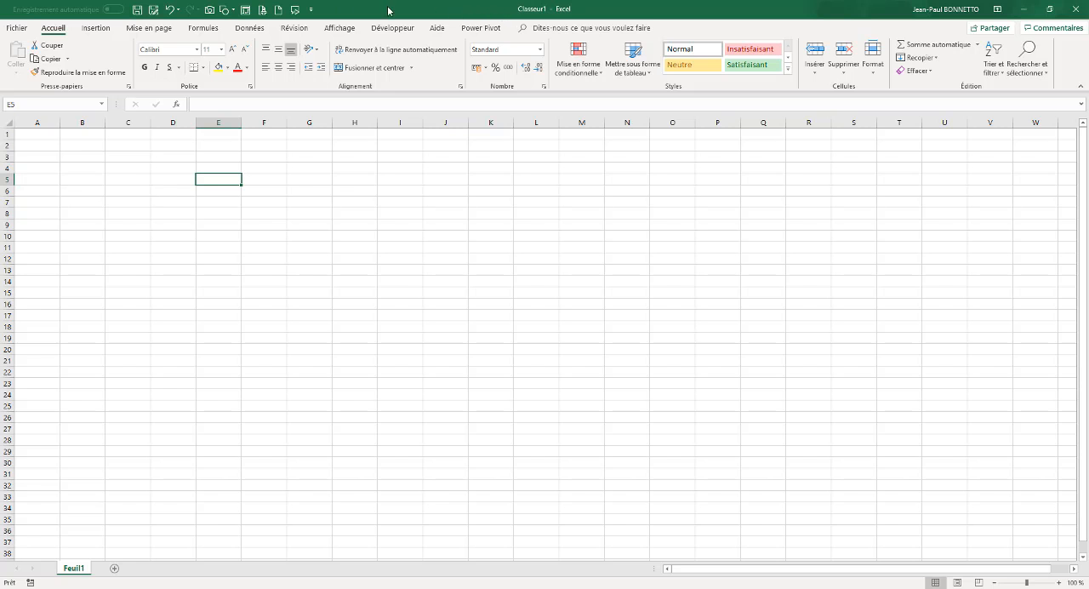
Examine the Power Pivot commands, the Obtenir des données source options and the Insertion commands
left_click(488, 28)
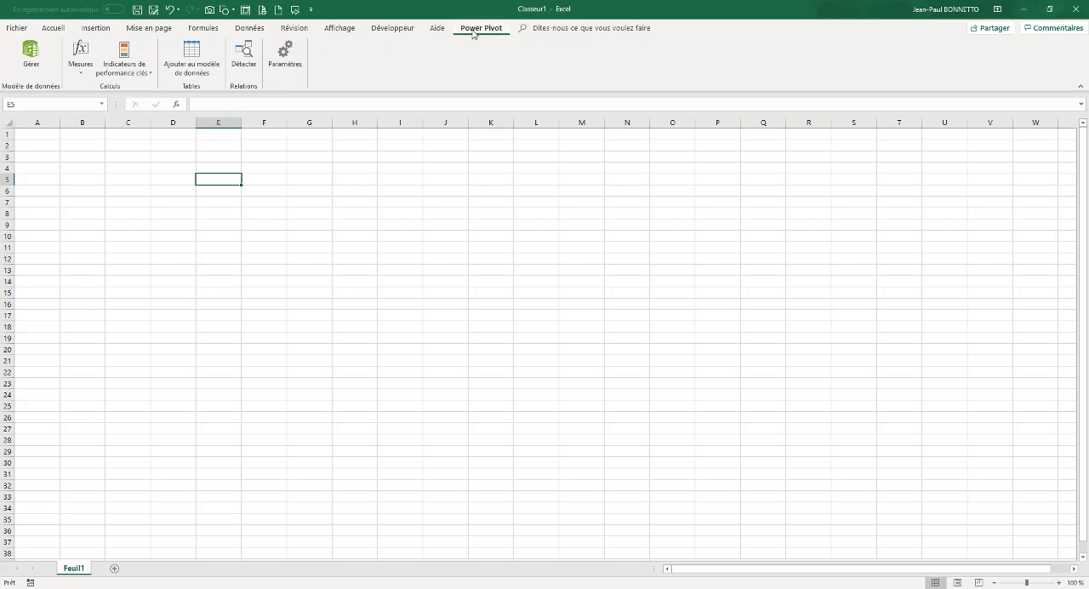
left_click(253, 29)
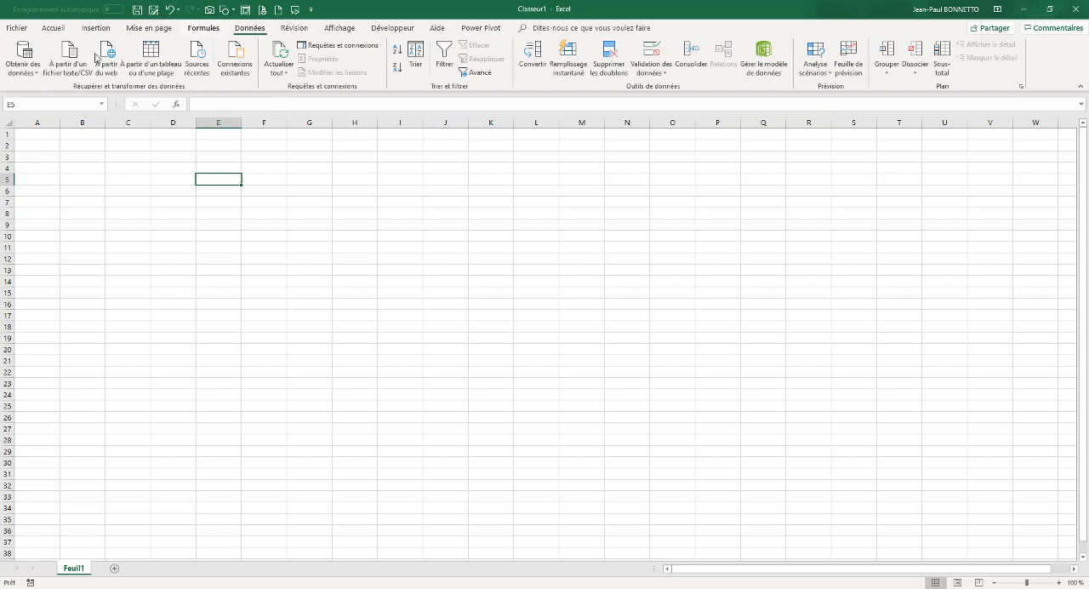
left_click(17, 77)
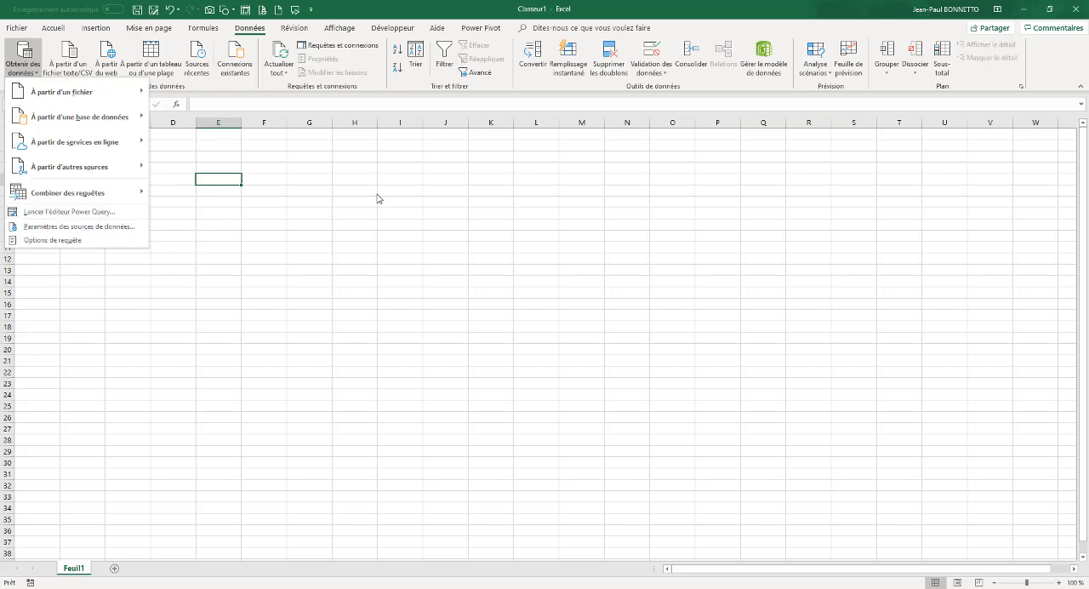
left_click(472, 31)
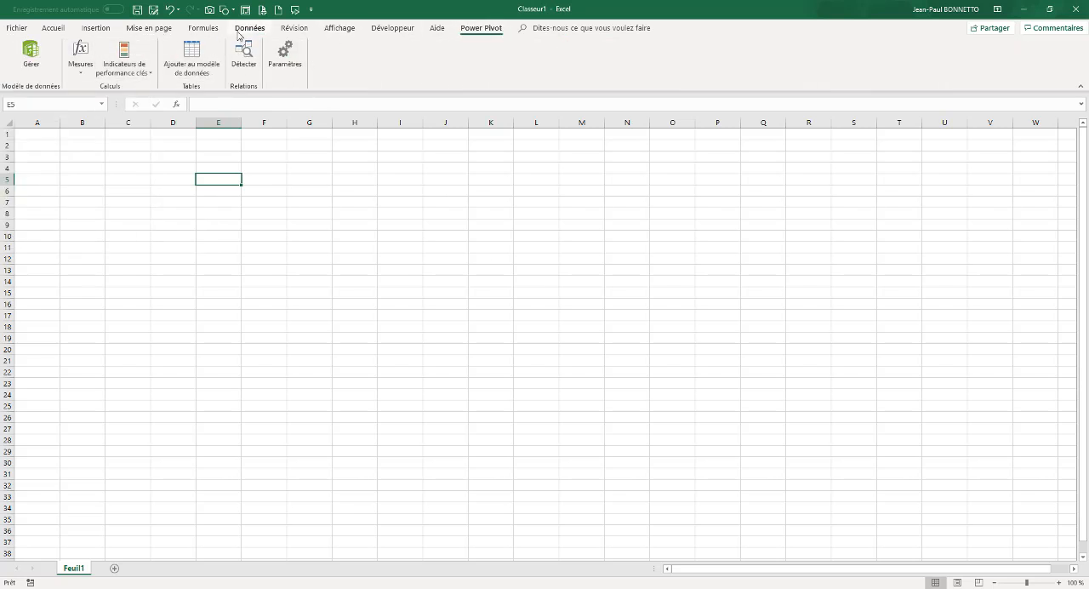
left_click(108, 32)
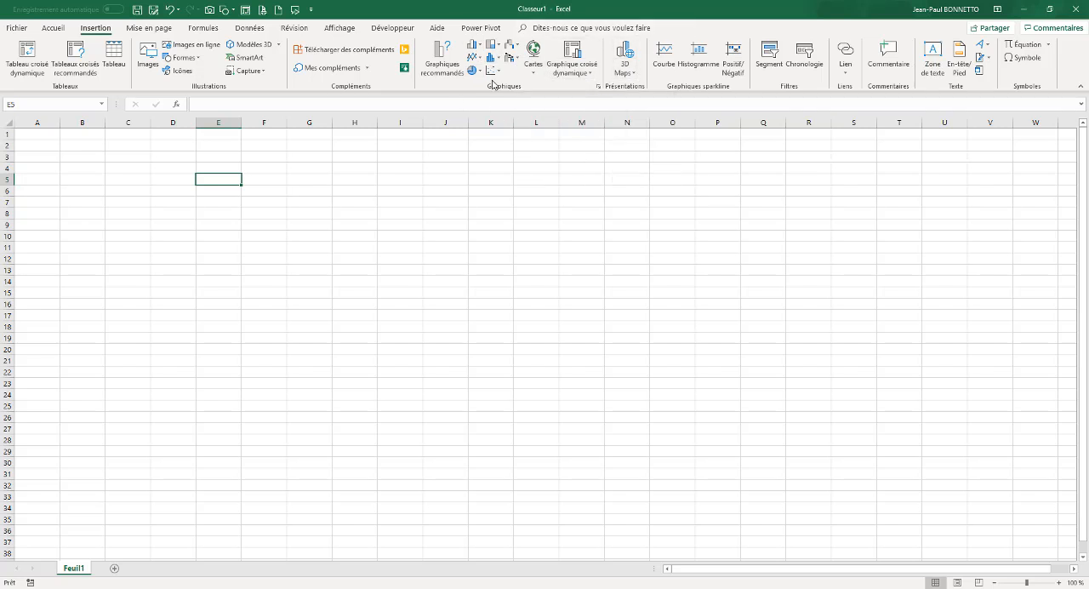
left_click(190, 166)
left_click(363, 236)
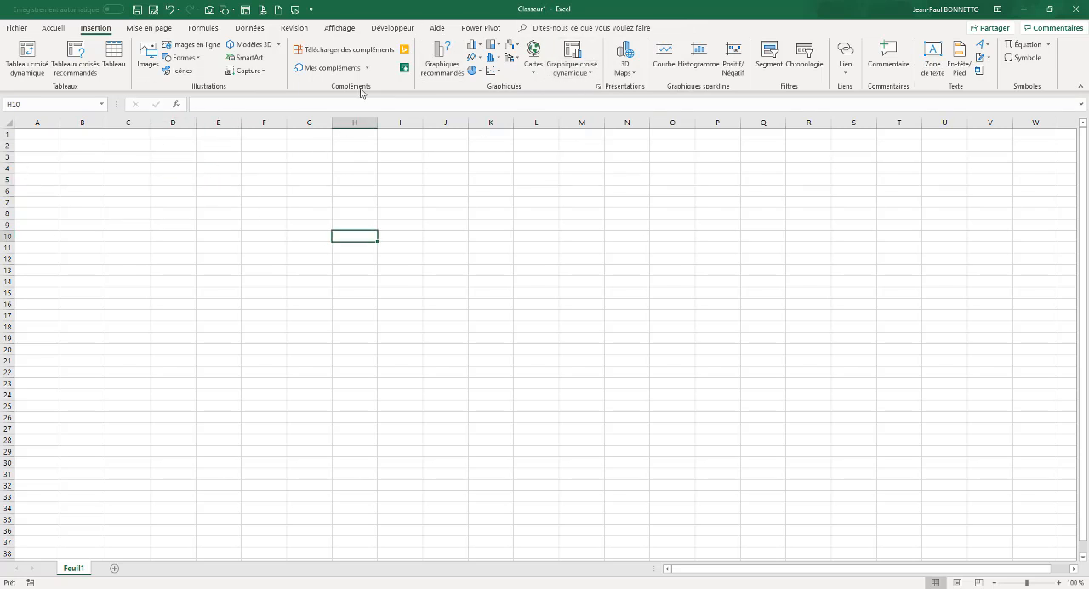
left_click(470, 30)
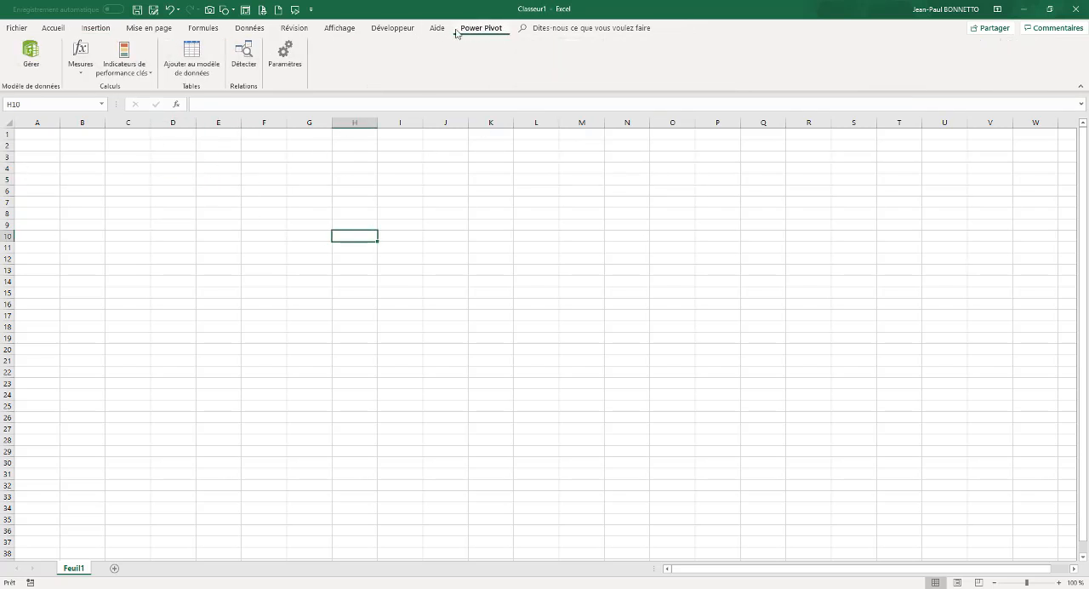
Check the Power Pivot entry among the main tabs in the ribbon customization options, keeping it enabled
right_click(875, 59)
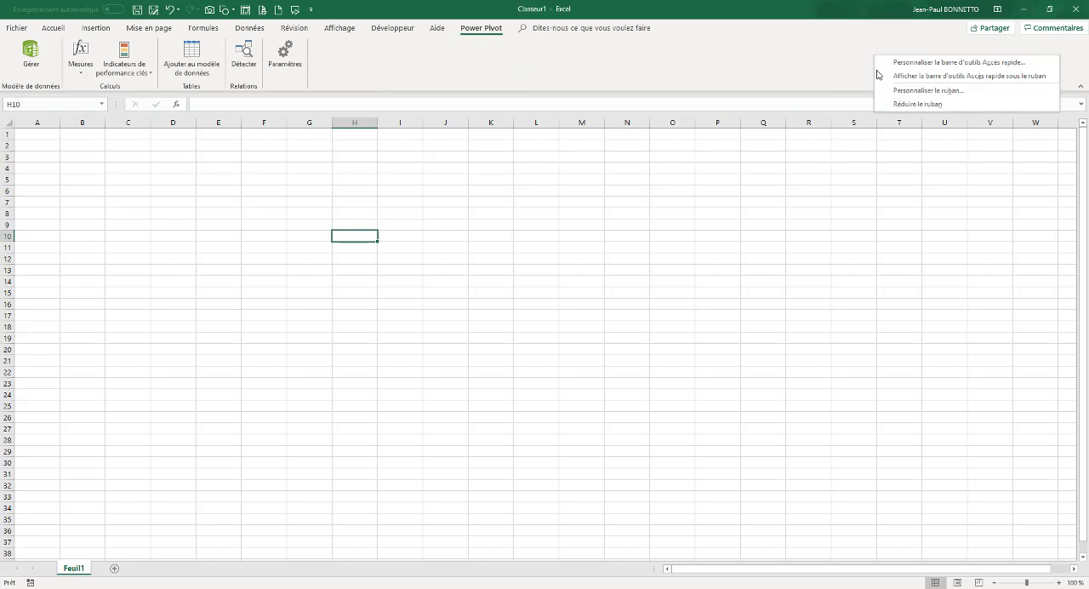
left_click(918, 91)
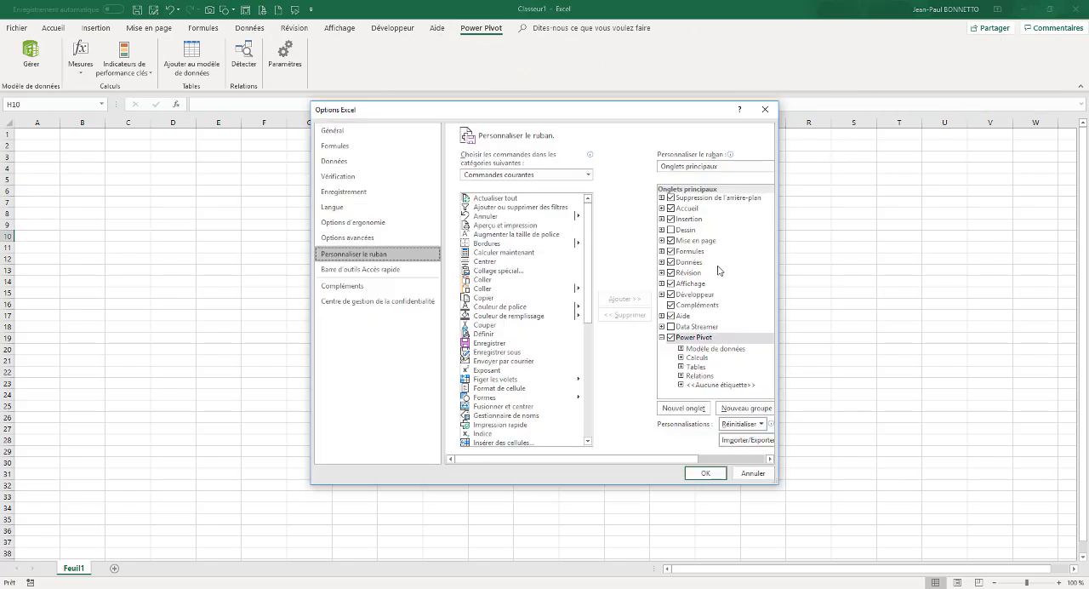
left_click(670, 337)
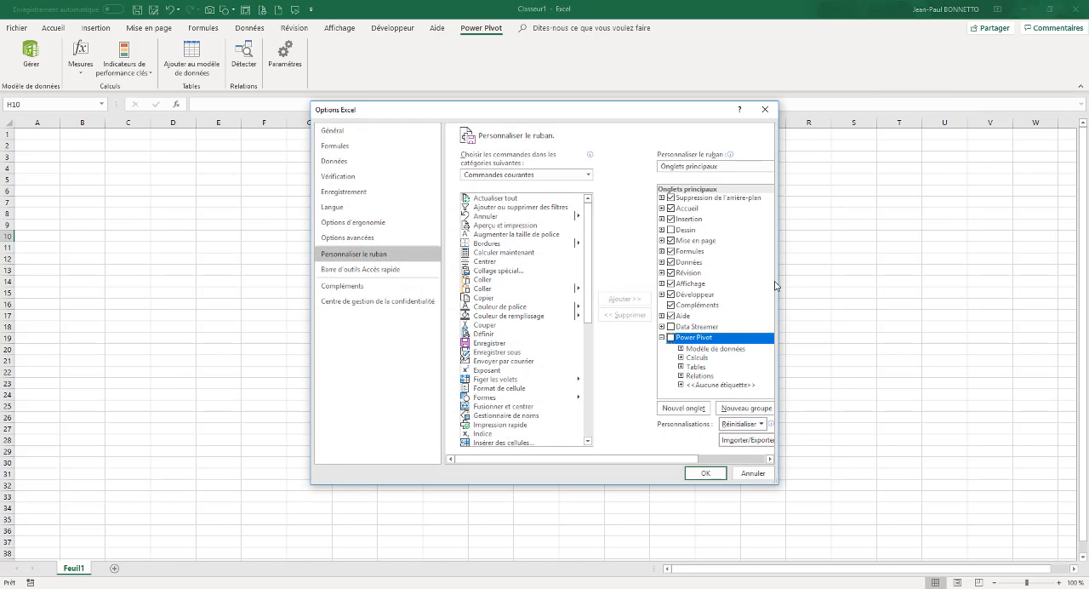
left_click_drag(780, 282, 942, 282)
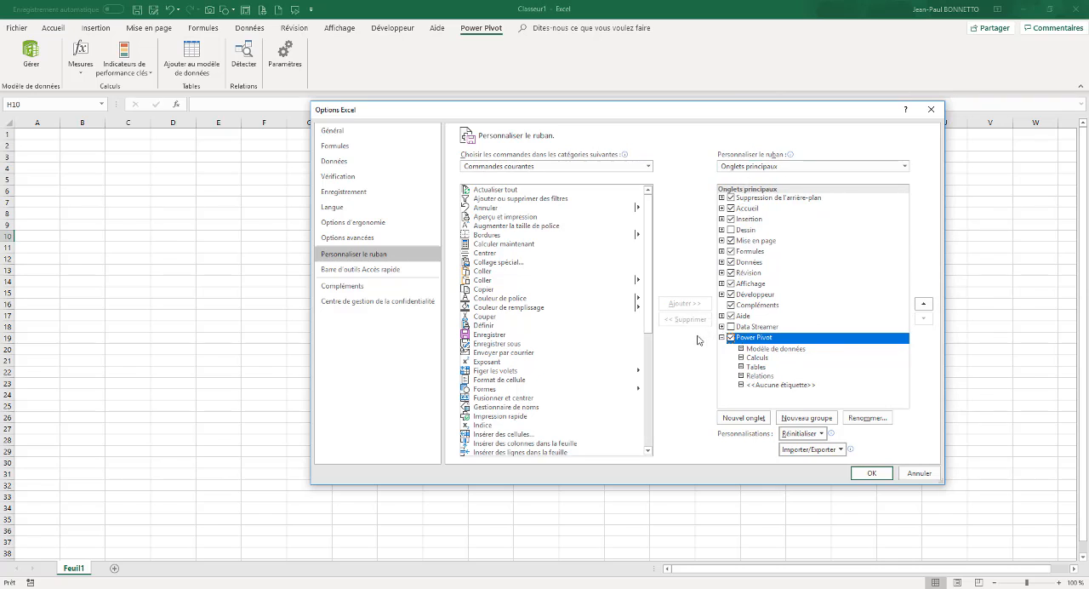
Enable the Microsoft Power Pivot for Excel add-in among the COM add-ins and apply the choice
left_click(347, 287)
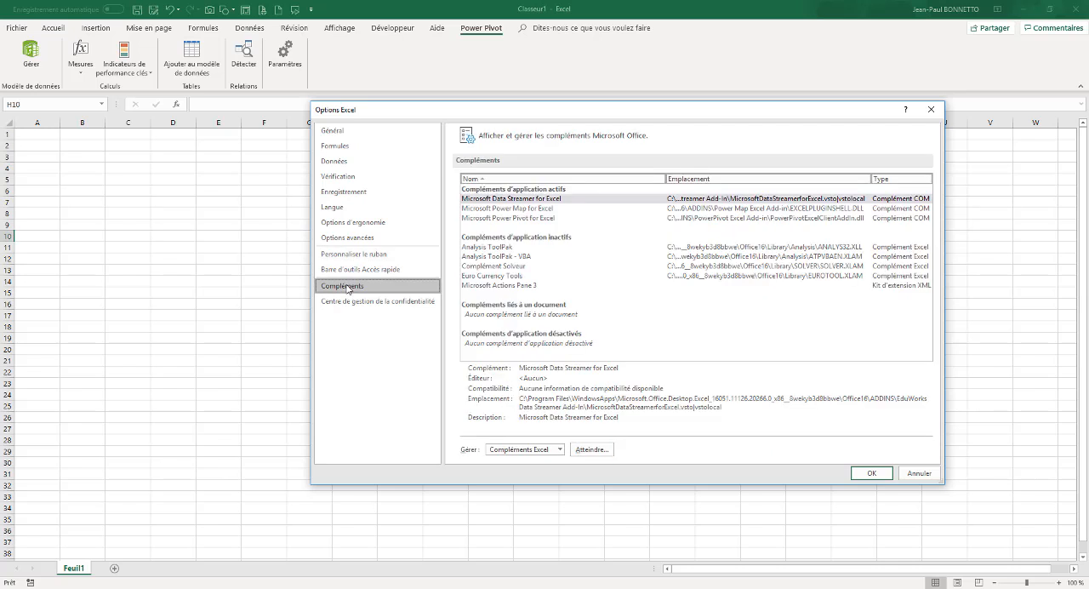
left_click(559, 449)
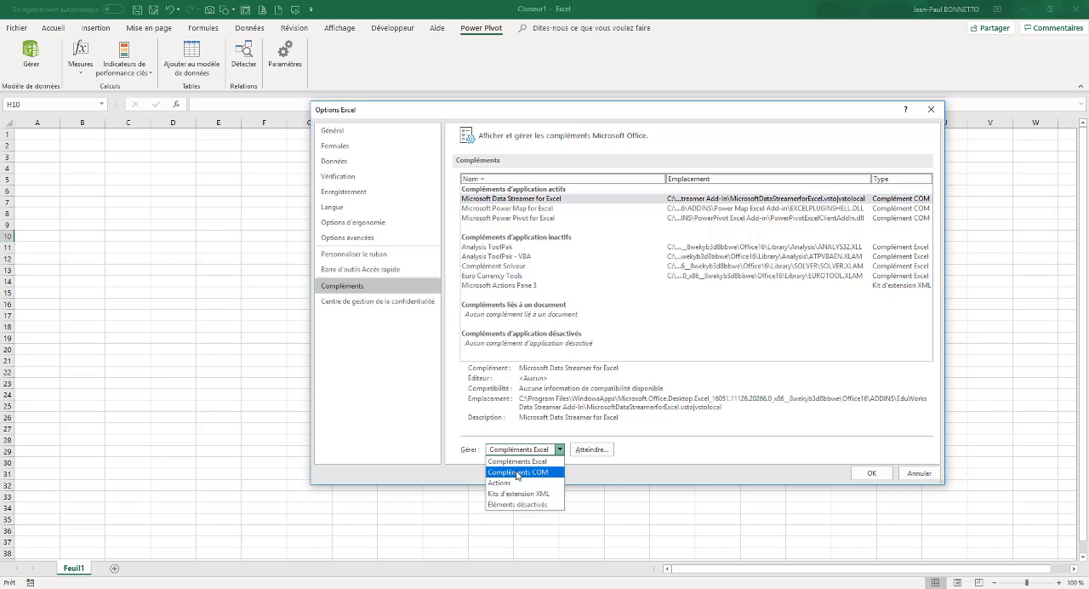
left_click(516, 472)
left_click(589, 449)
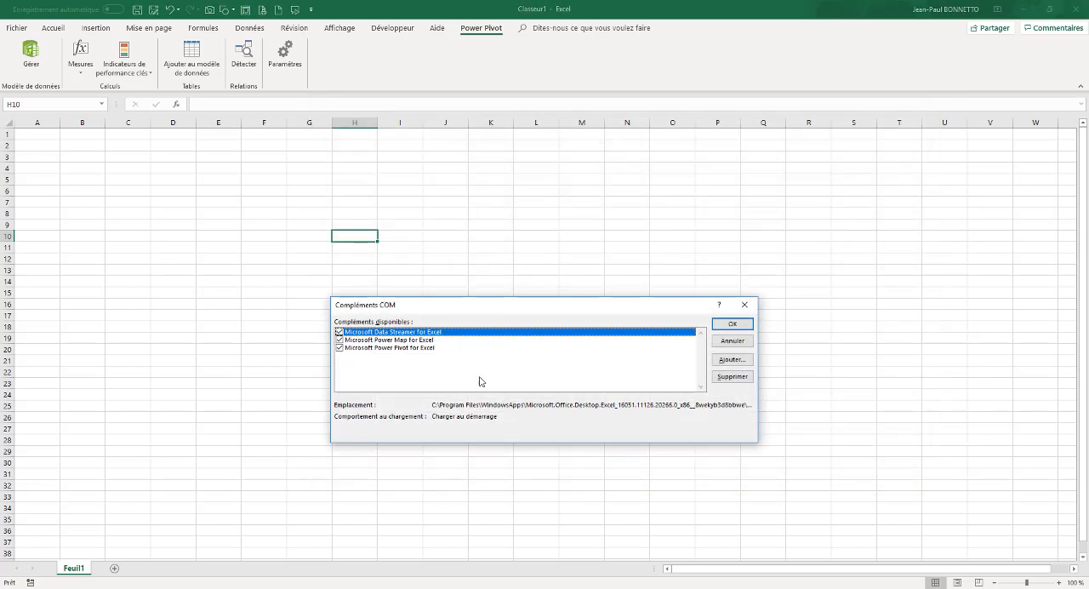
left_click(340, 348)
left_click(733, 325)
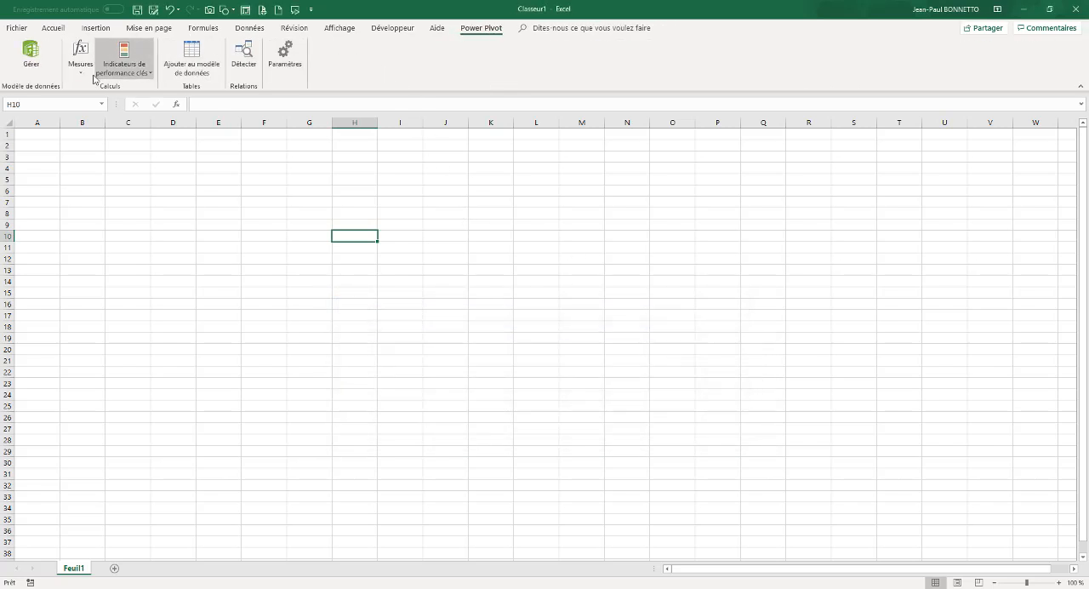
Review the Power Pivot entry in the ribbon customization again and close the options without applying changes
right_click(435, 61)
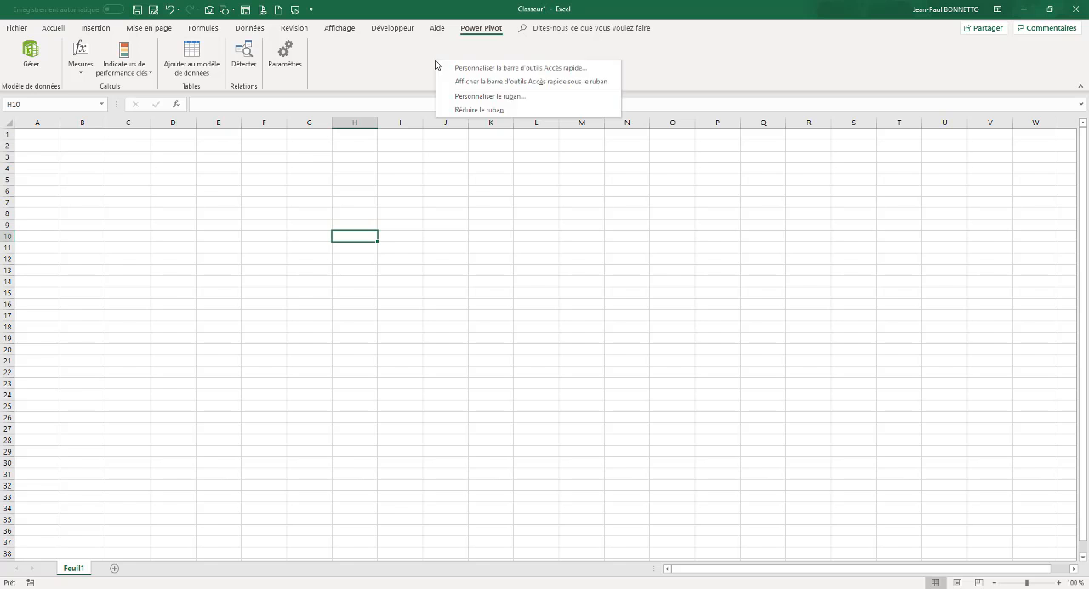
left_click(478, 95)
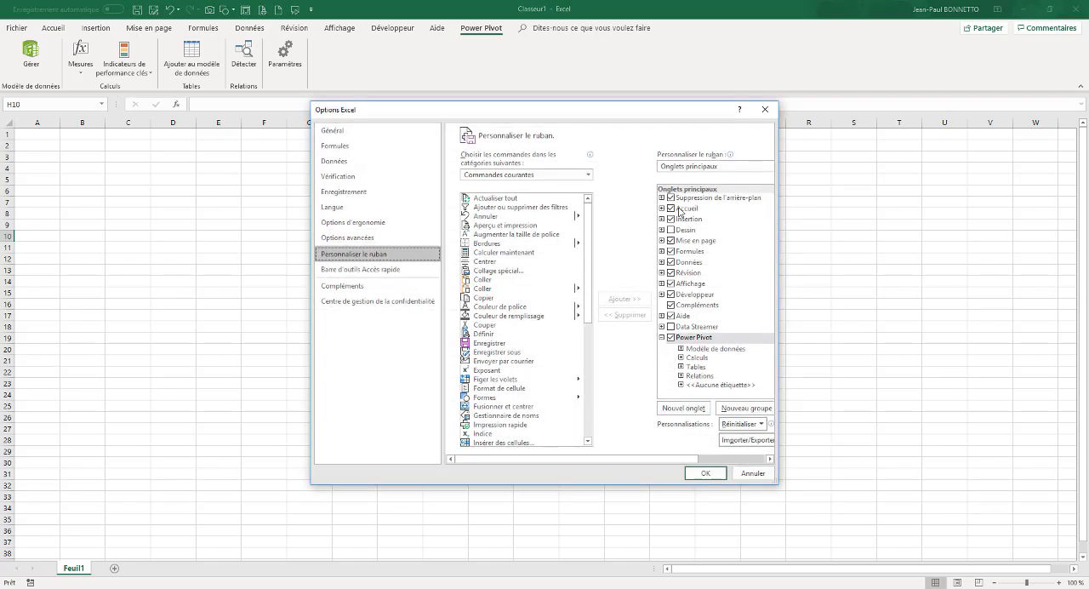
left_click(670, 336)
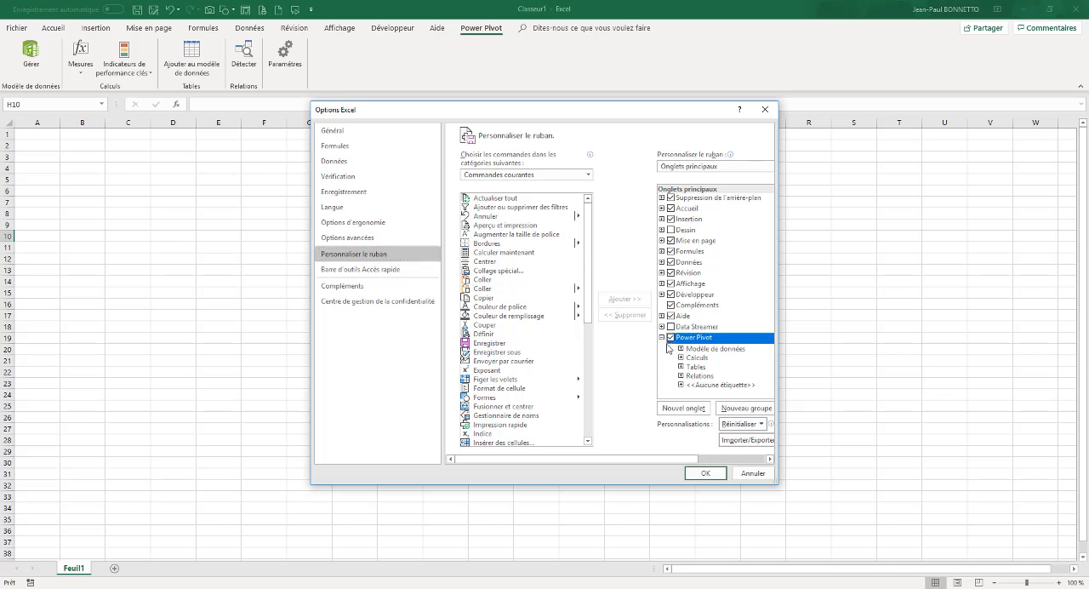
left_click(662, 338)
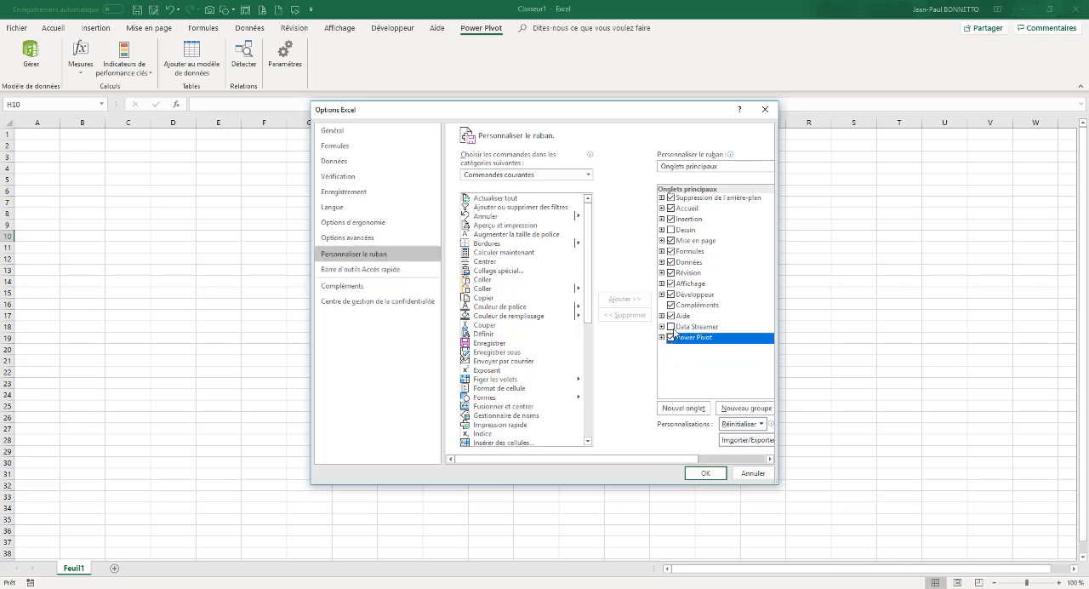
left_click(762, 110)
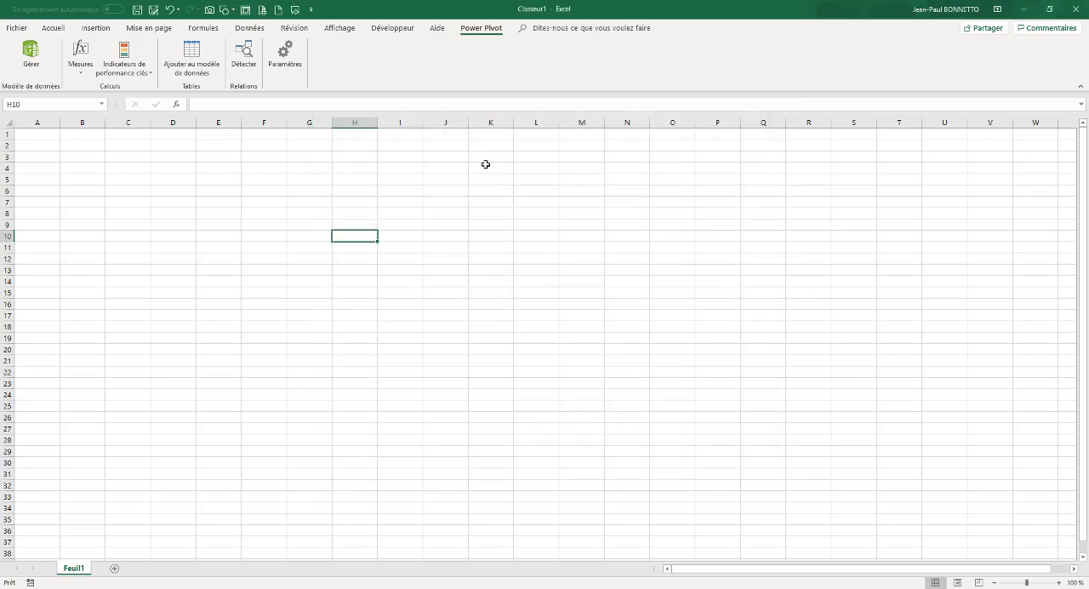
left_click(393, 28)
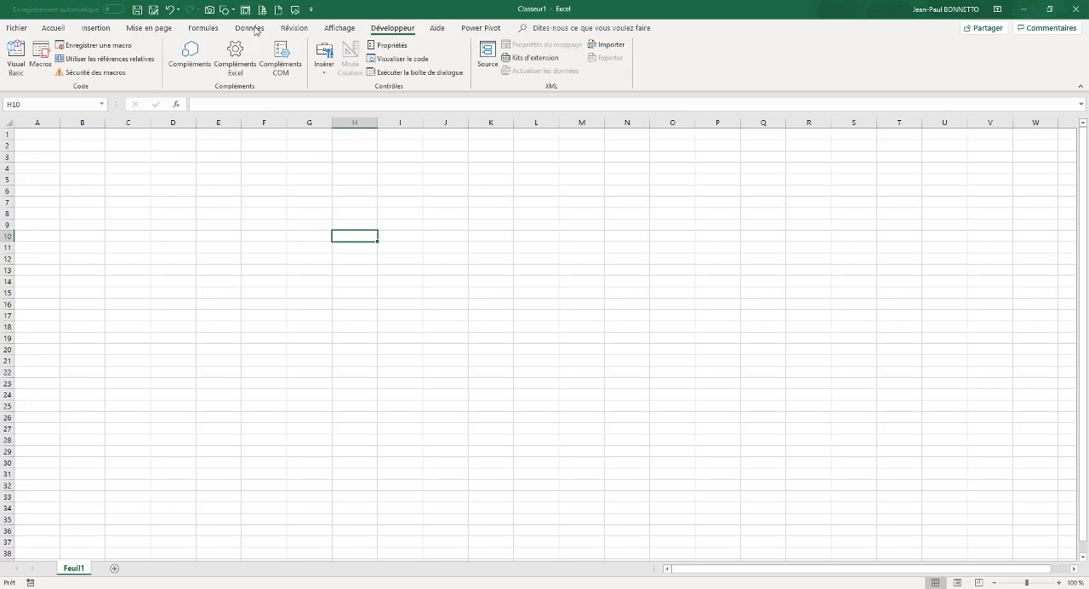
left_click(340, 28)
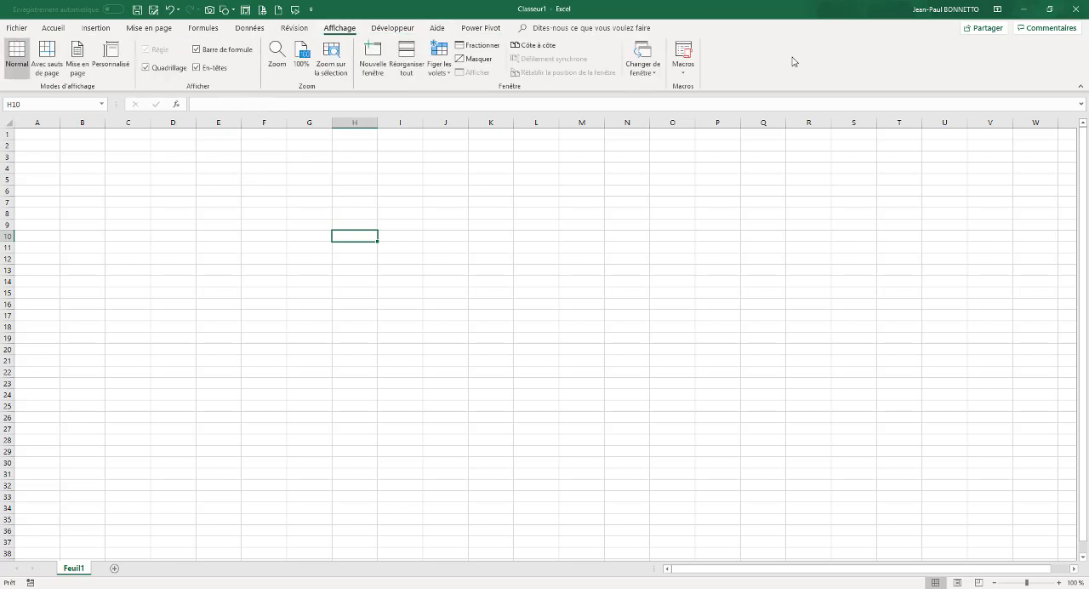
left_click(188, 169)
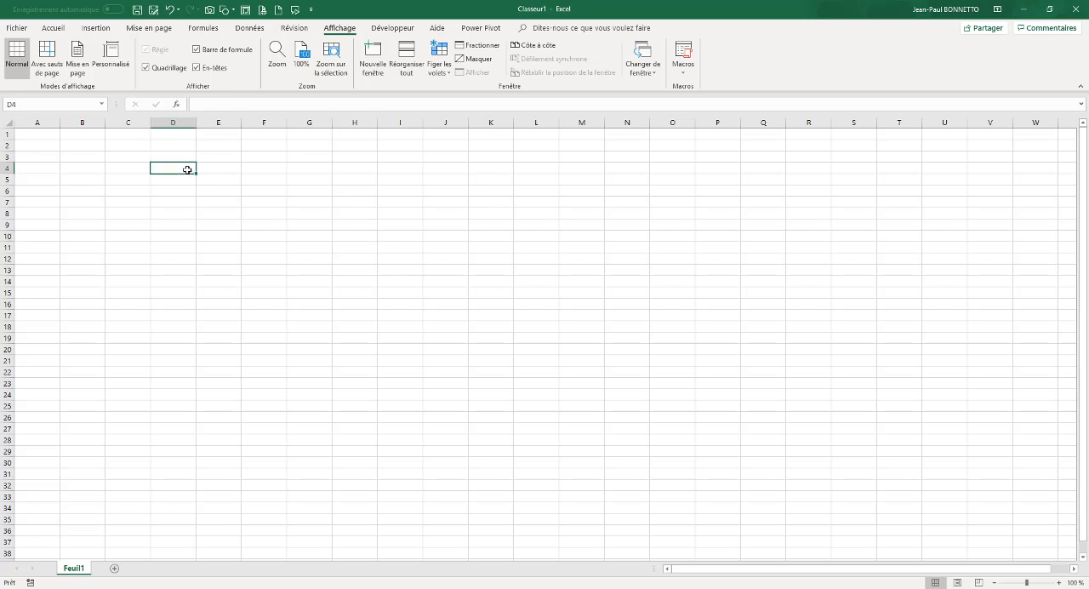
Open the Power Pivot data model window and start importing tables from an Access database
left_click(481, 29)
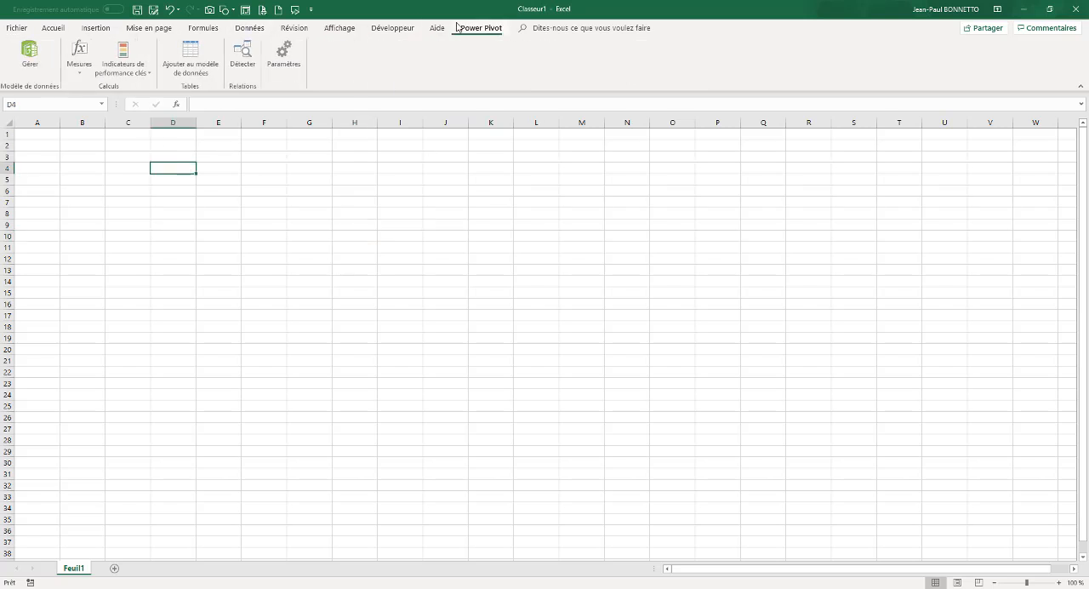
left_click(32, 55)
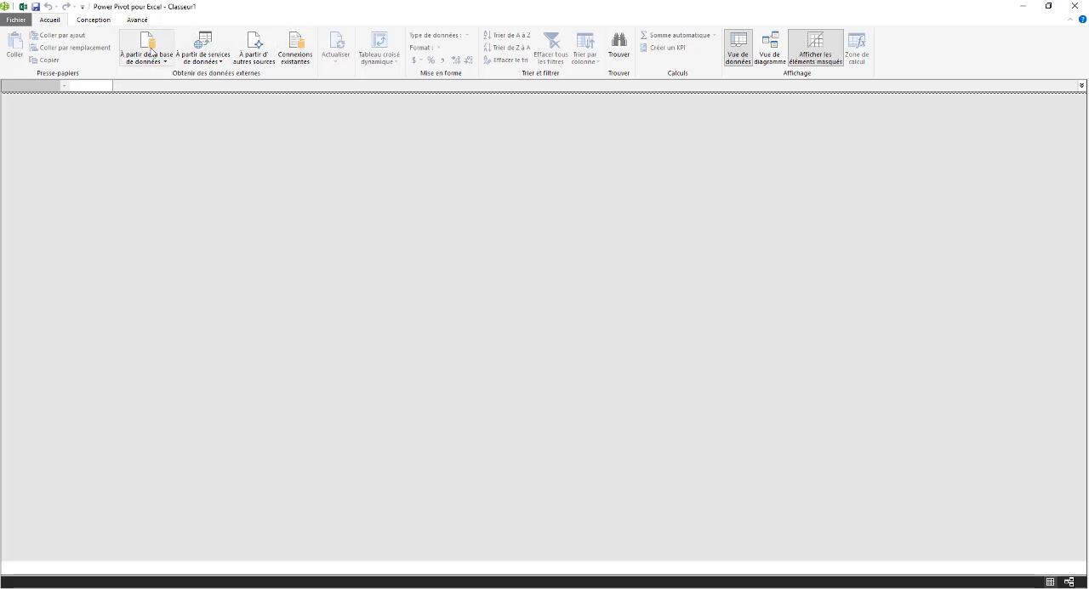
left_click(149, 60)
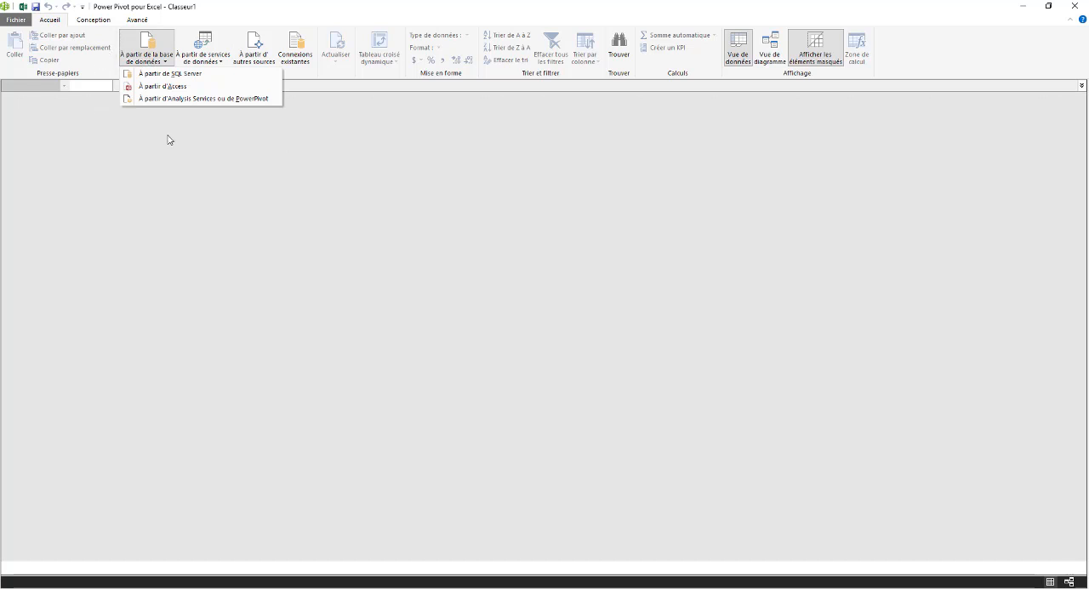
key("Return")
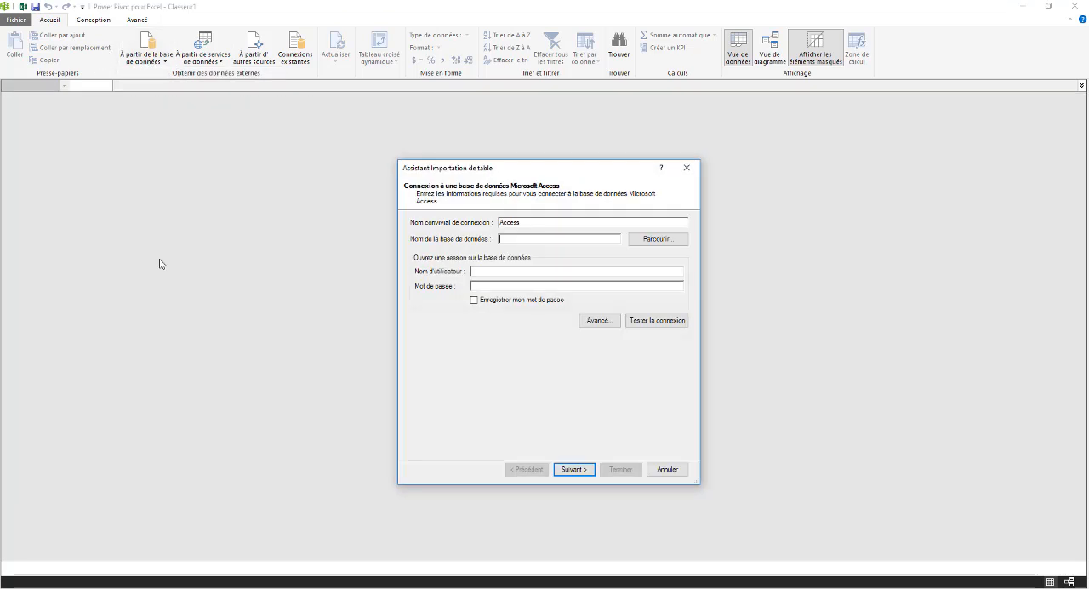
Choose Exo 3 - Réaliser des Requêtes Selections.accdb from MES EXERCICES > Access de A à Z - Exercices as the source database
left_click(652, 241)
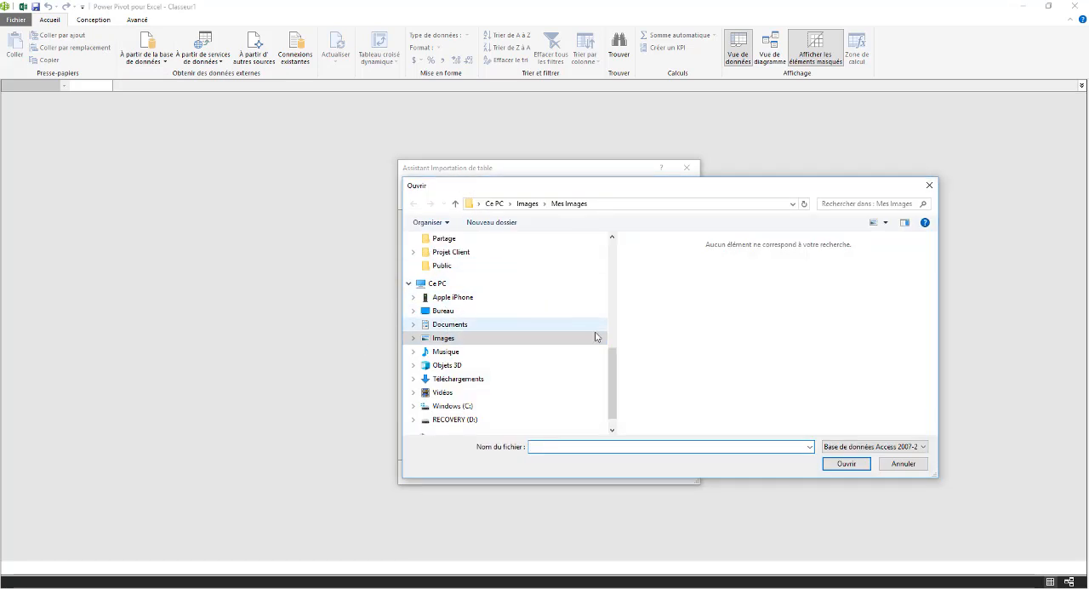
left_click_drag(615, 377, 608, 327)
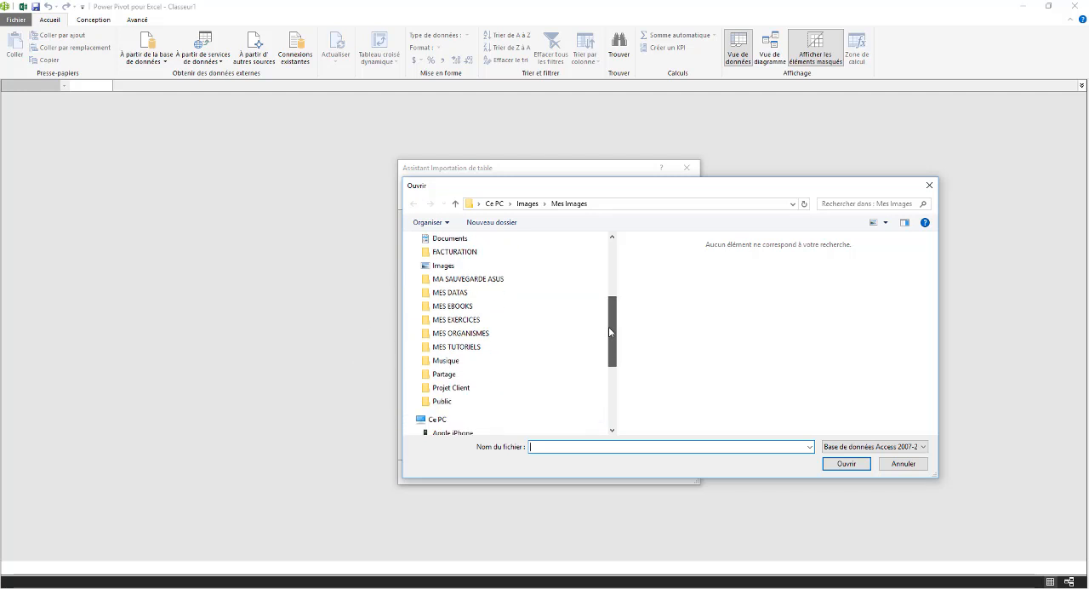
left_click(464, 320)
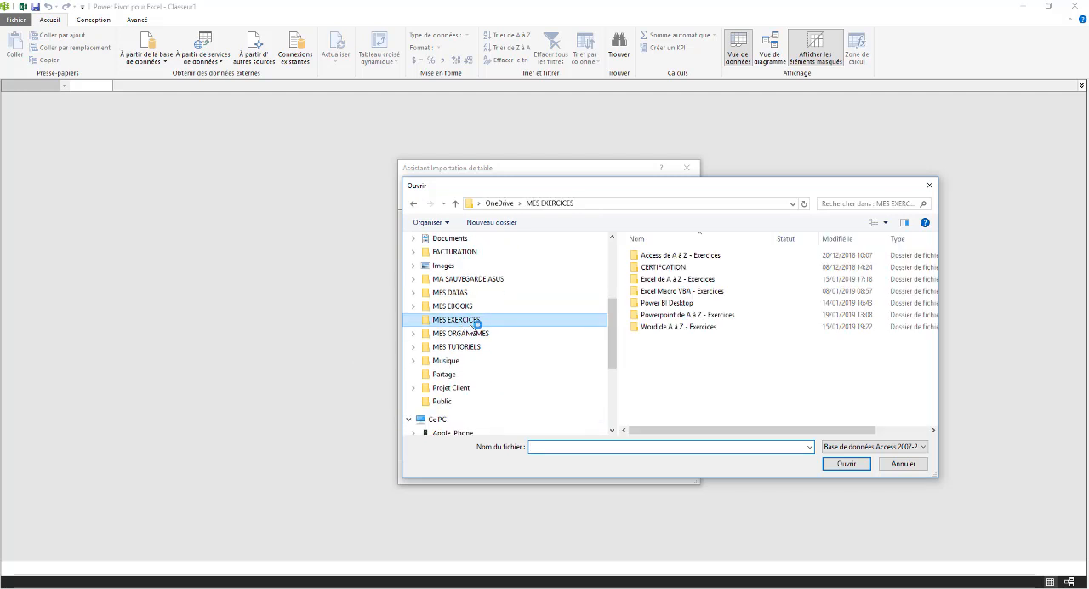
double_click(677, 255)
scroll(669, 384, "down", 2)
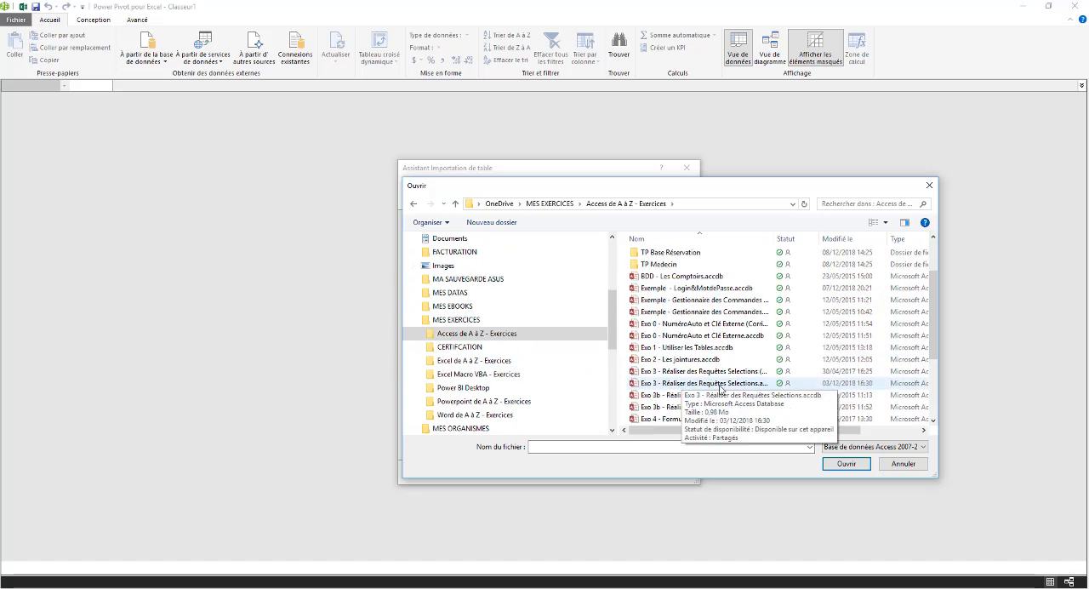
scroll(672, 387, "down", 1)
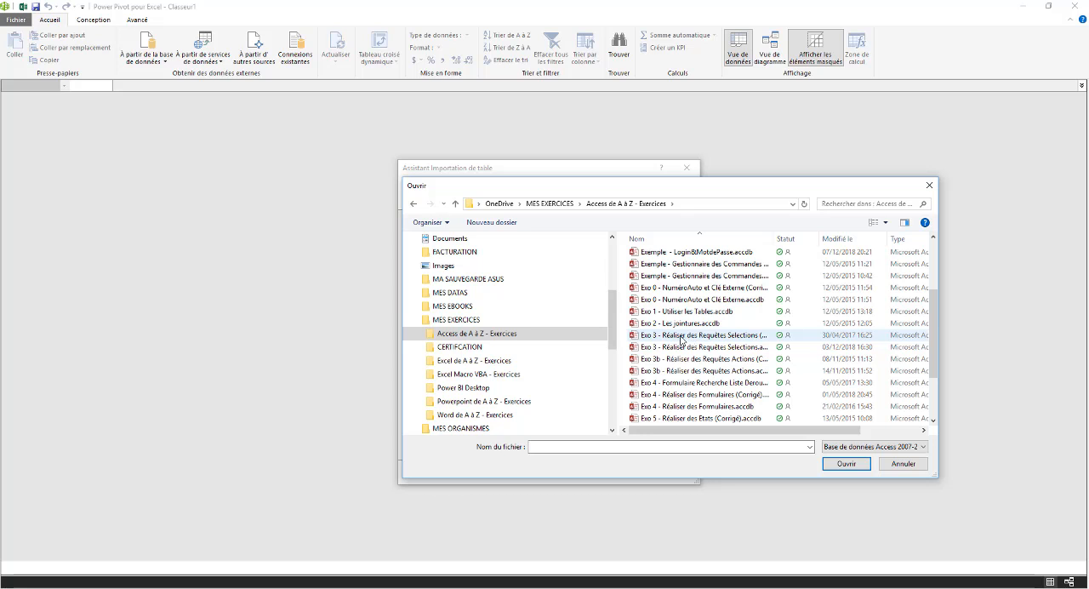
left_click_drag(774, 239, 842, 238)
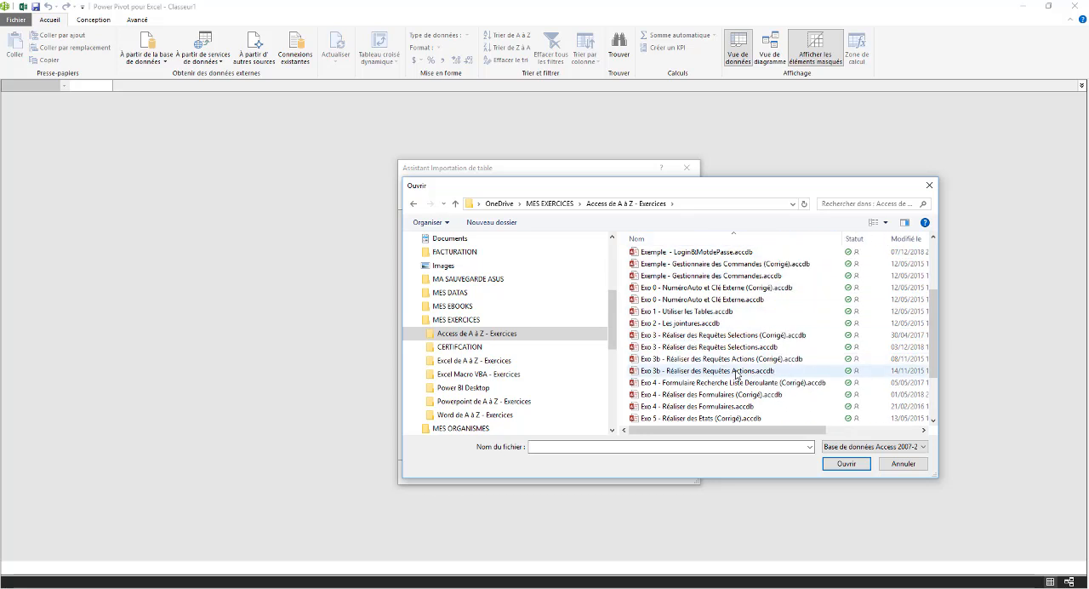
left_click(672, 351)
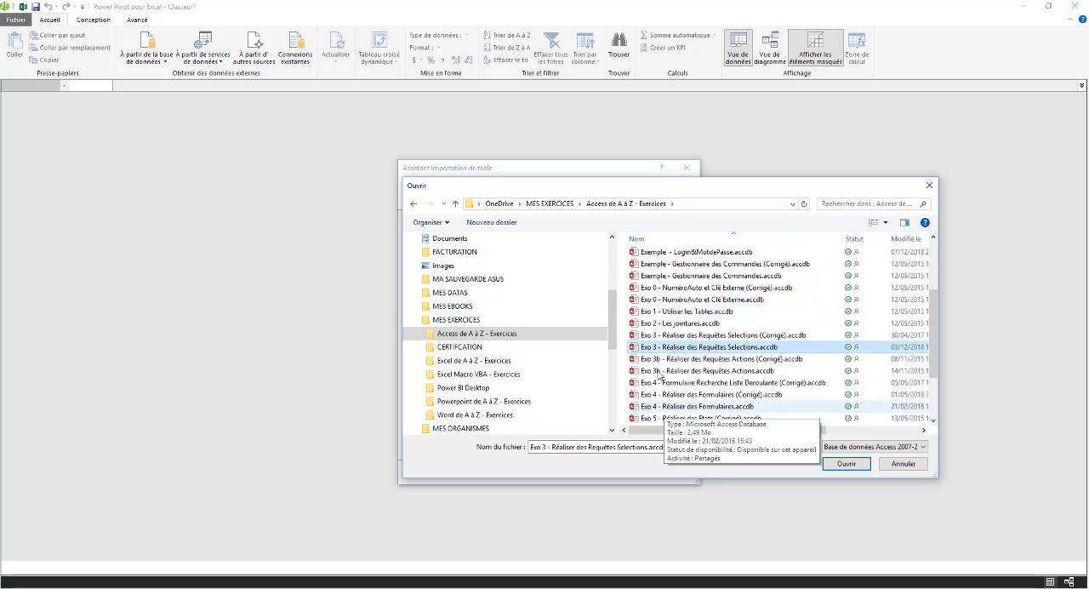
left_click(845, 463)
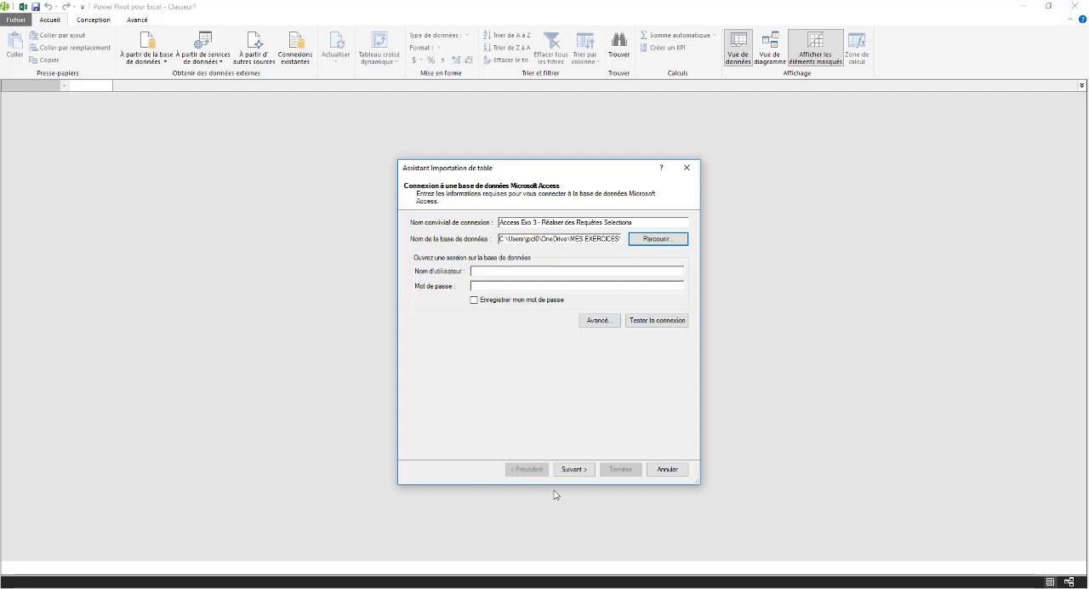
Import all tables of the database, from Catégories to Produits, by selecting them from the list of tables and views
left_click(573, 468)
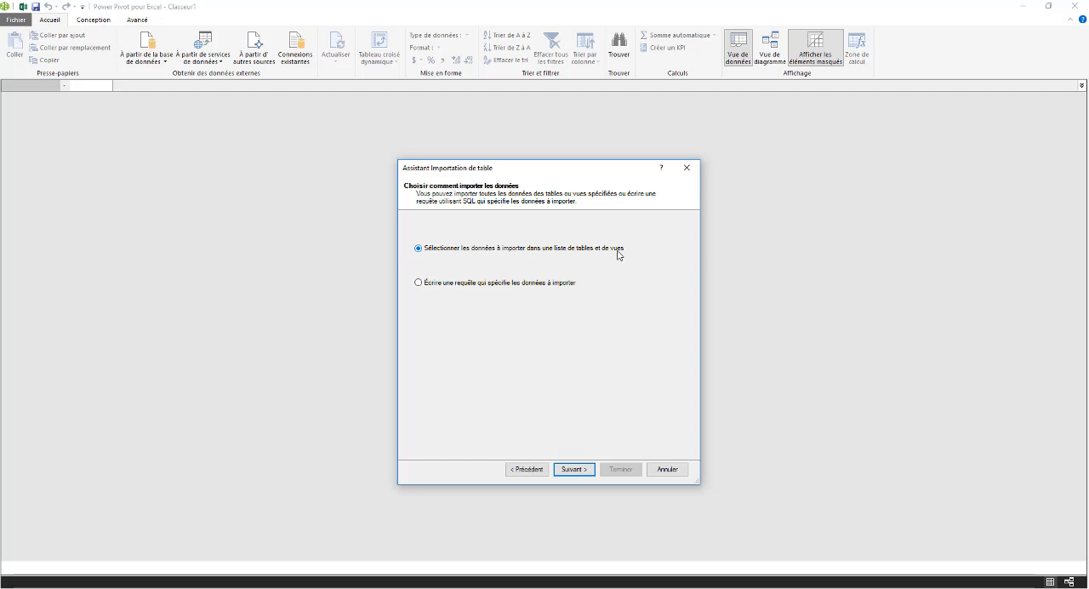
left_click(575, 468)
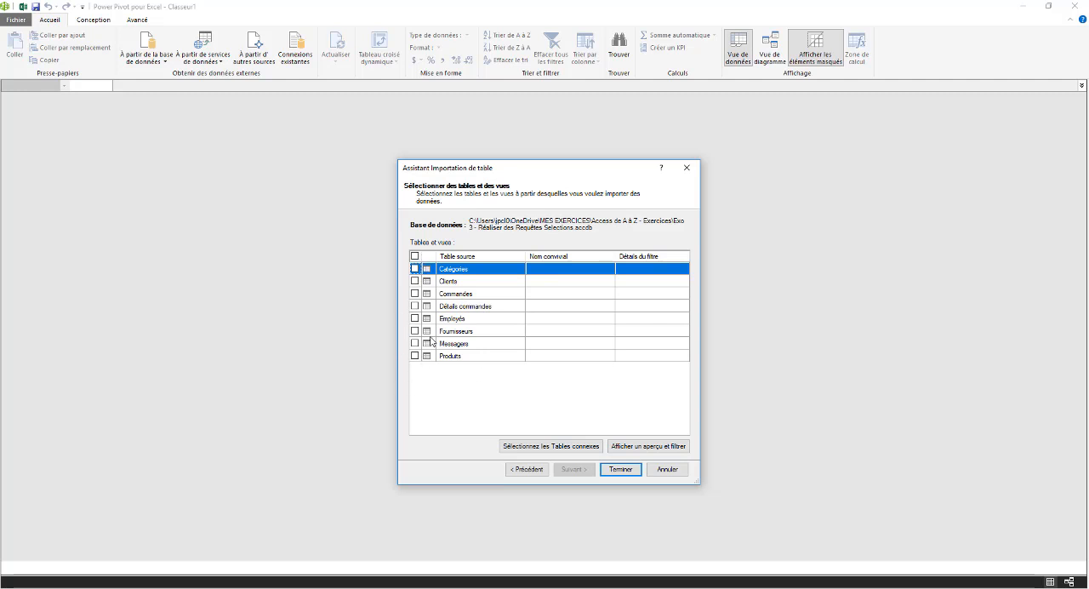
left_click(415, 255)
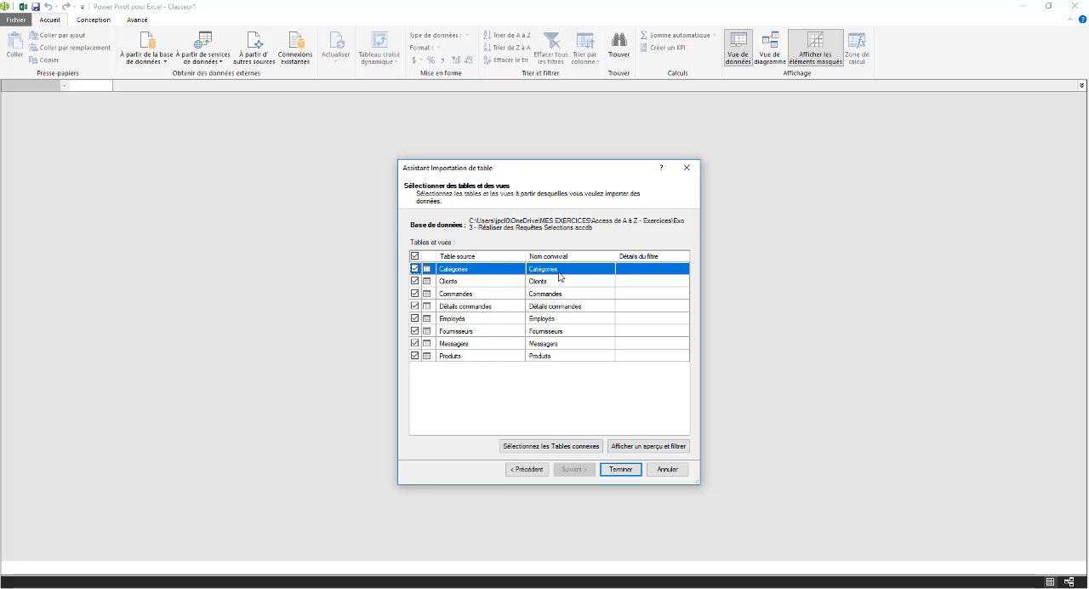
left_click(621, 470)
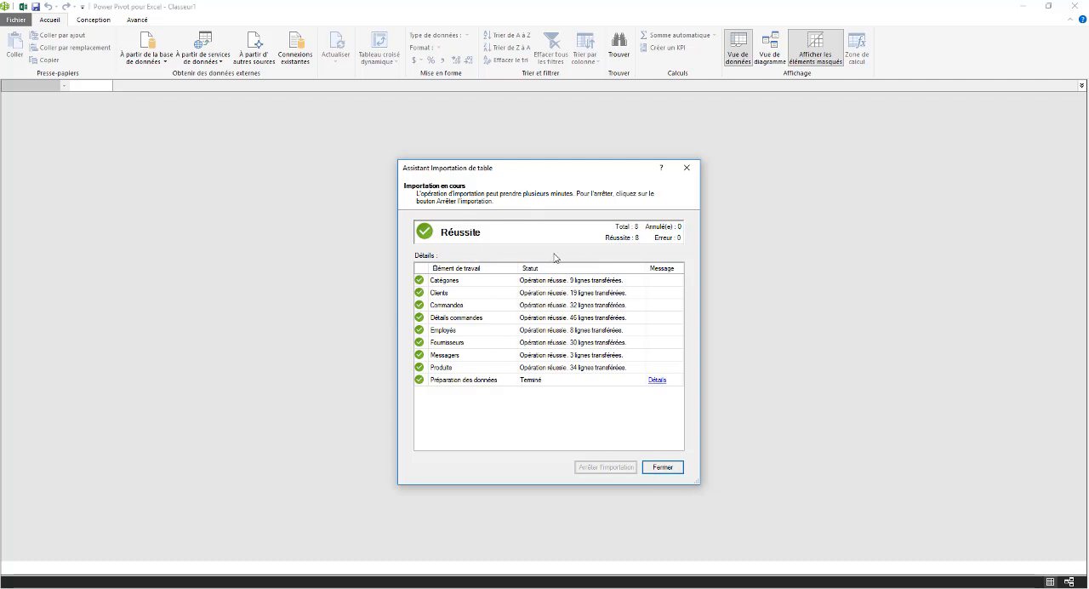
left_click(668, 469)
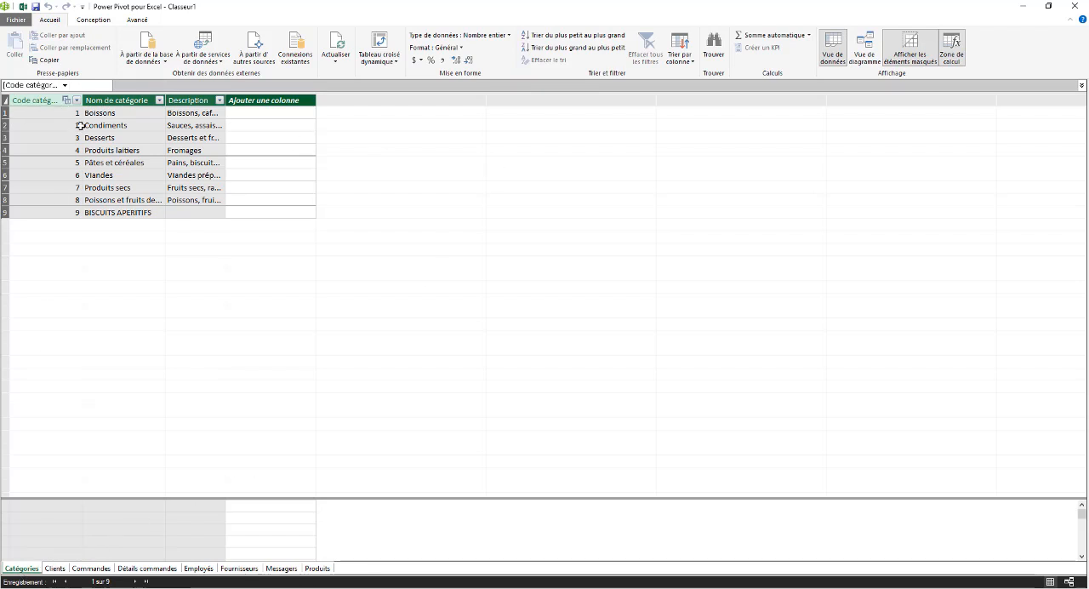
Look through the imported records of each table in turn, from Clients and Commandes through to Messagers and Produits
left_click(55, 568)
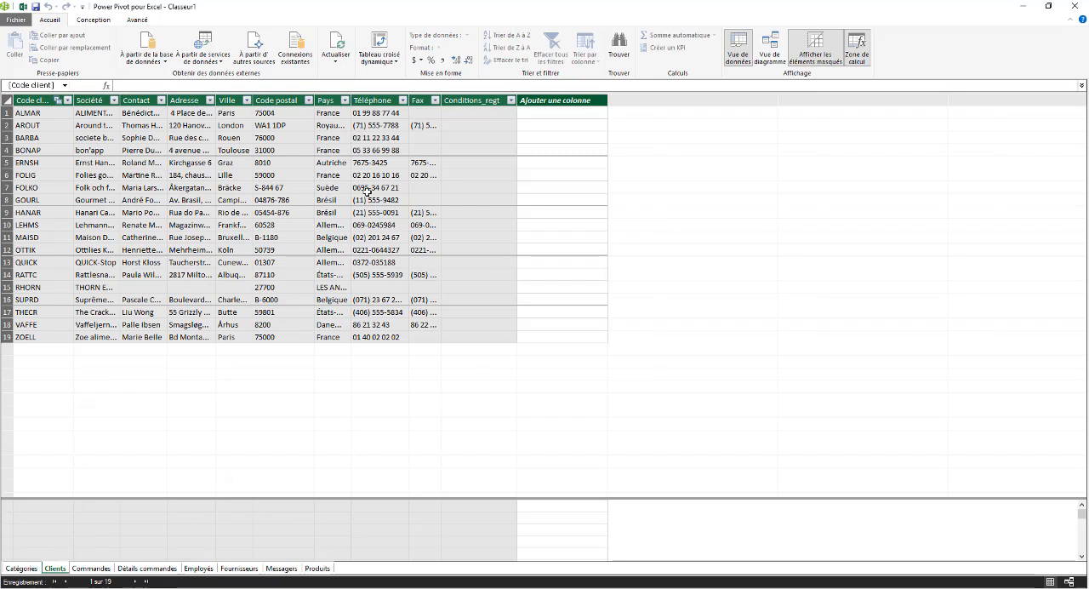
left_click(91, 568)
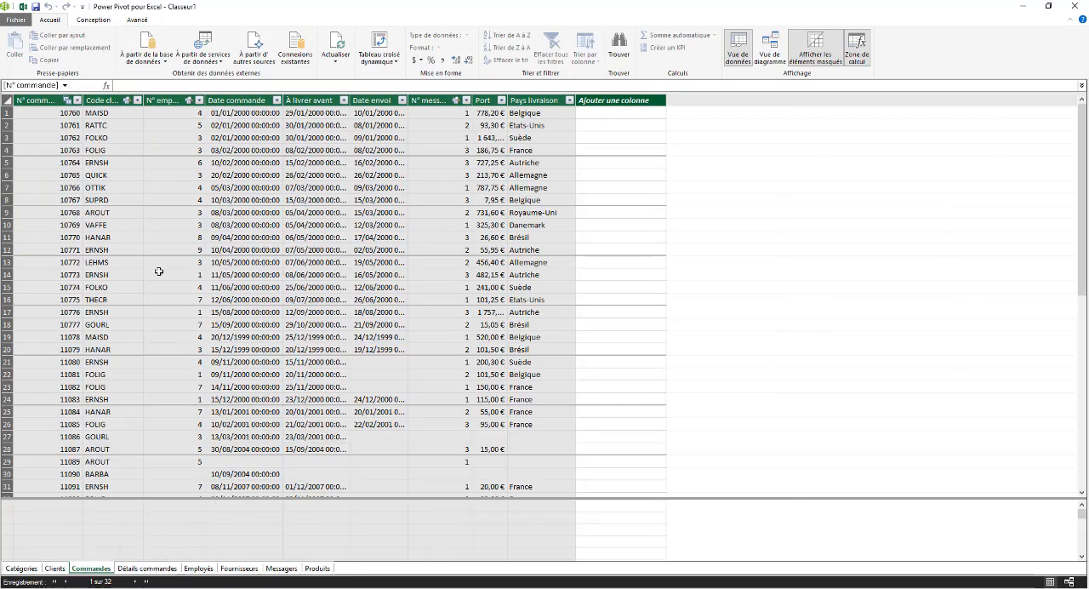
scroll(270, 318, "down", 5)
scroll(260, 364, "up", 5)
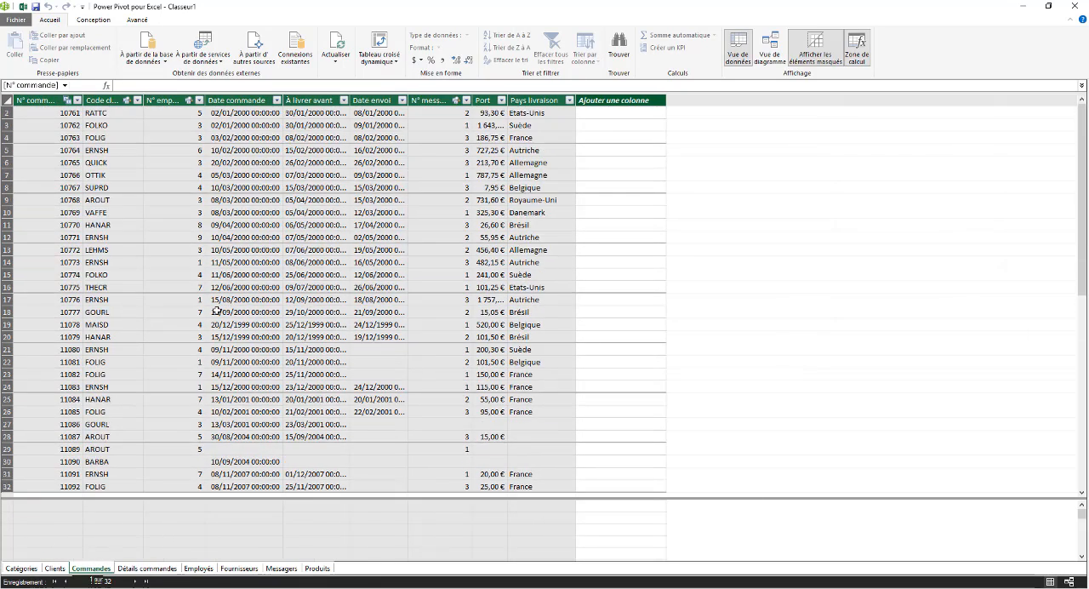
left_click(146, 569)
scroll(140, 256, "down", 3)
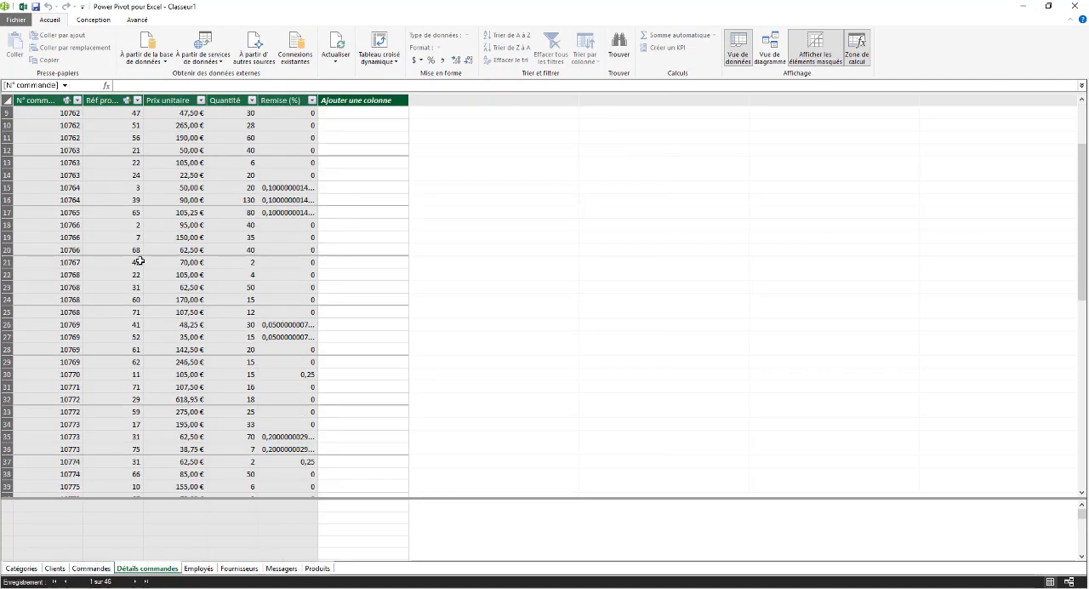
scroll(132, 262, "up", 3)
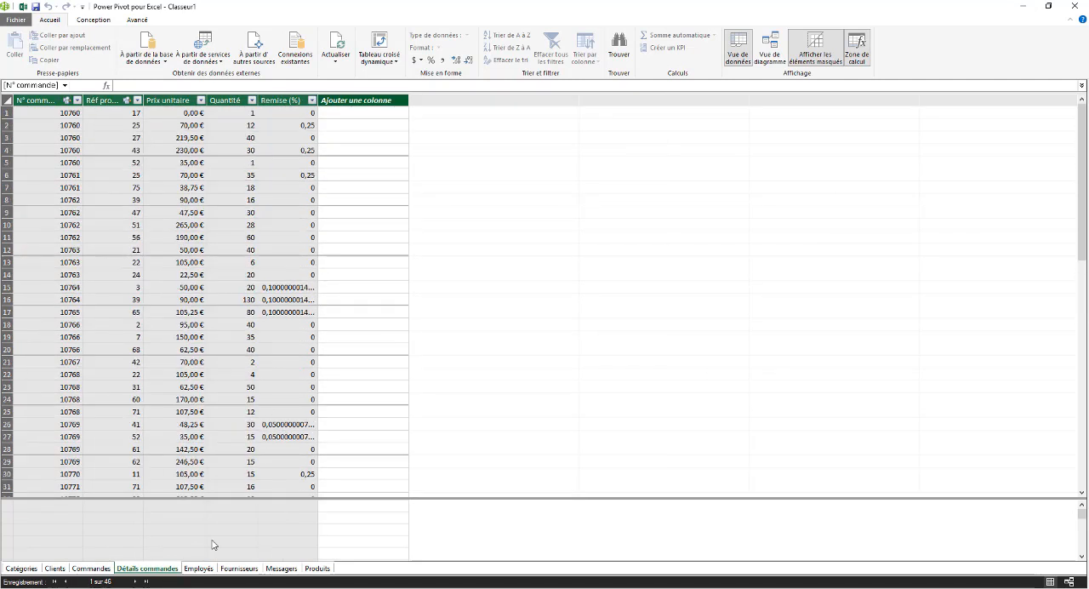
left_click(198, 568)
left_click(239, 568)
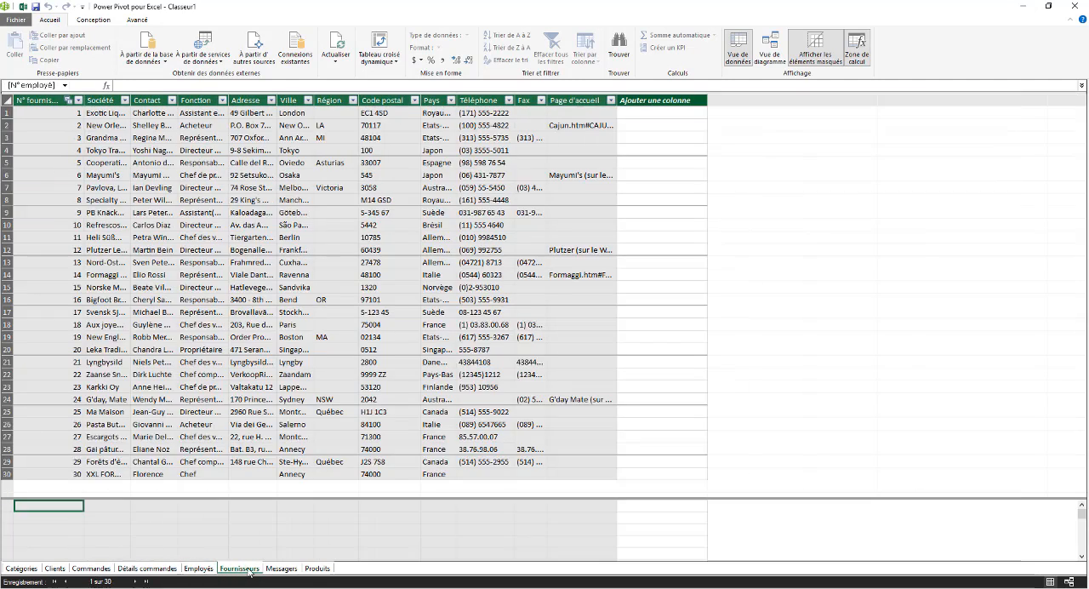
left_click(282, 568)
left_click(317, 568)
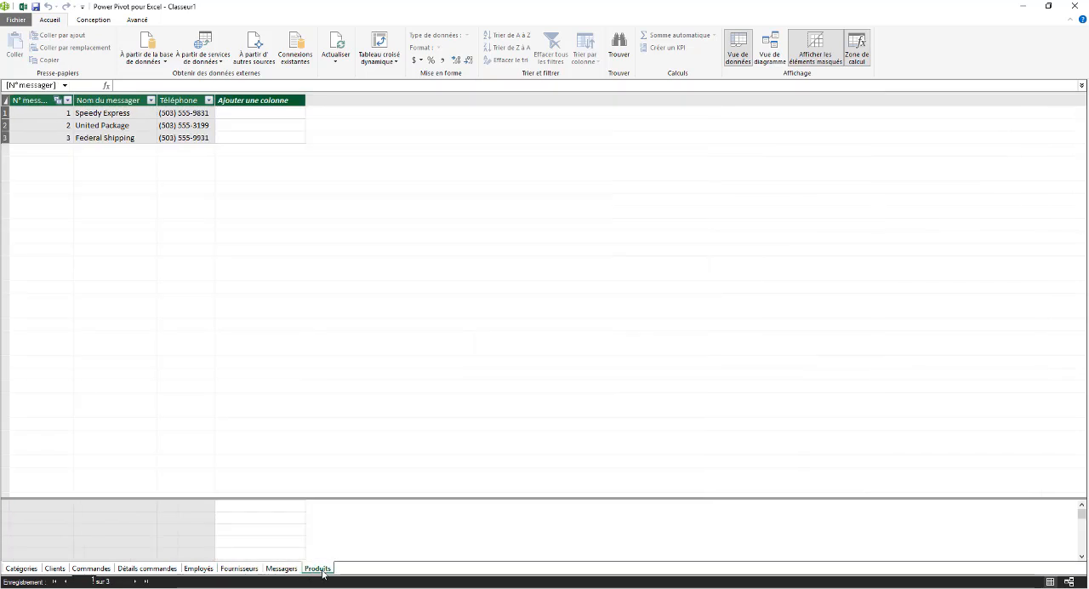
Go back through the imported tables from Fournisseurs to Catégories, then view the Produits table
left_click(239, 568)
left_click(198, 568)
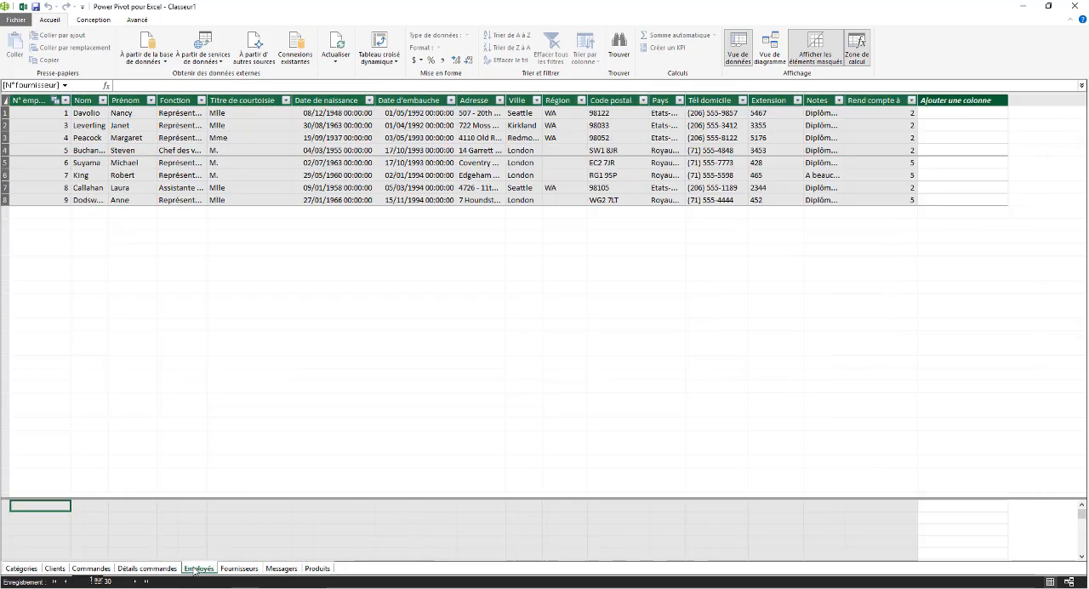
left_click(146, 568)
left_click(91, 568)
left_click(55, 568)
left_click(22, 568)
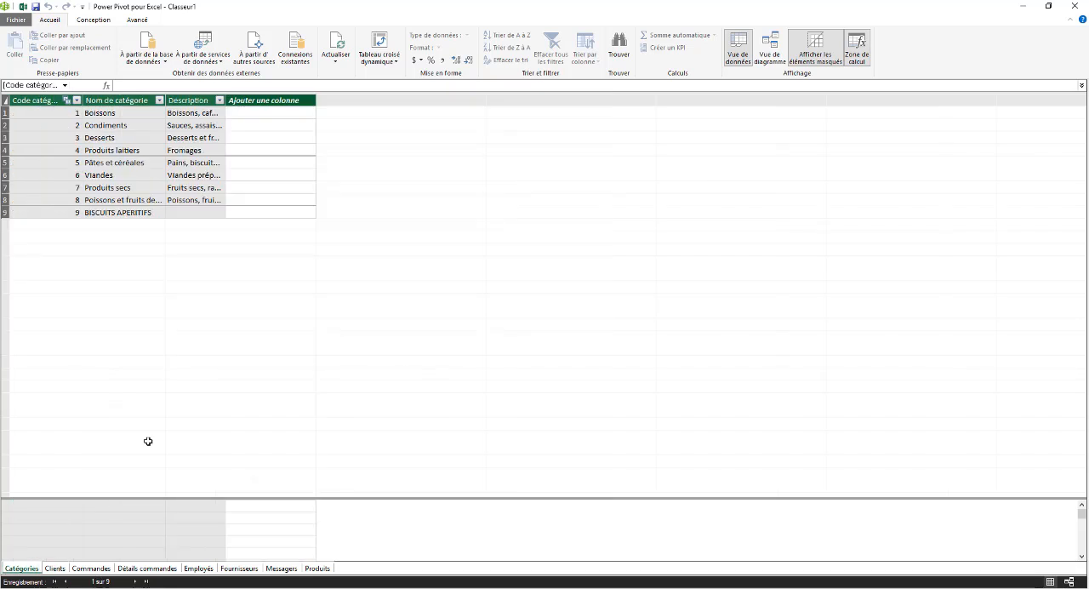
left_click(317, 569)
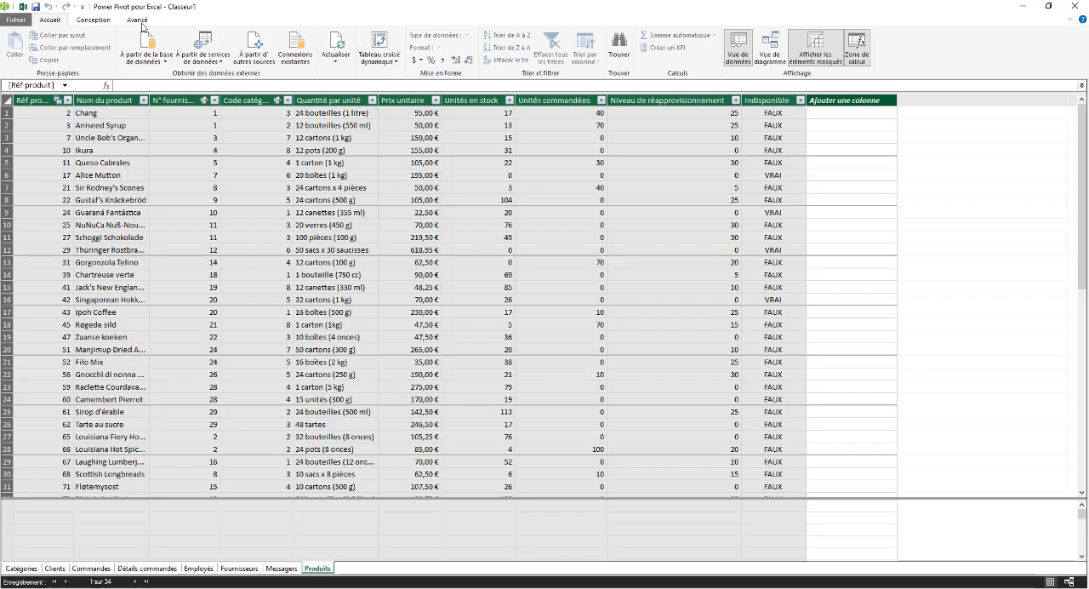
Create a PivotTable from the data model on the existing worksheet Feuil1 at cell B3
left_click(380, 42)
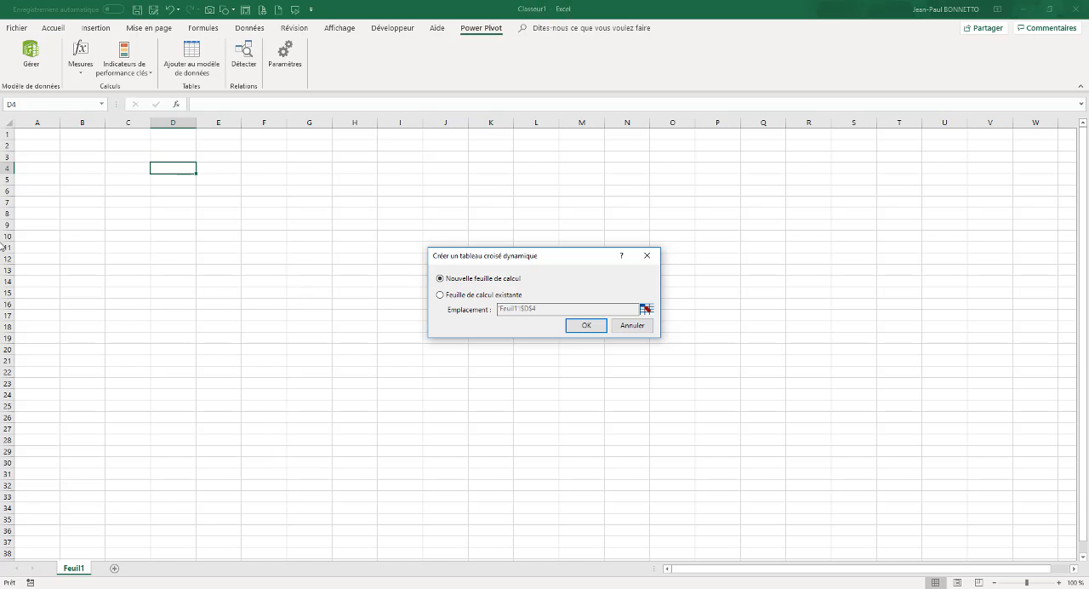
left_click(440, 295)
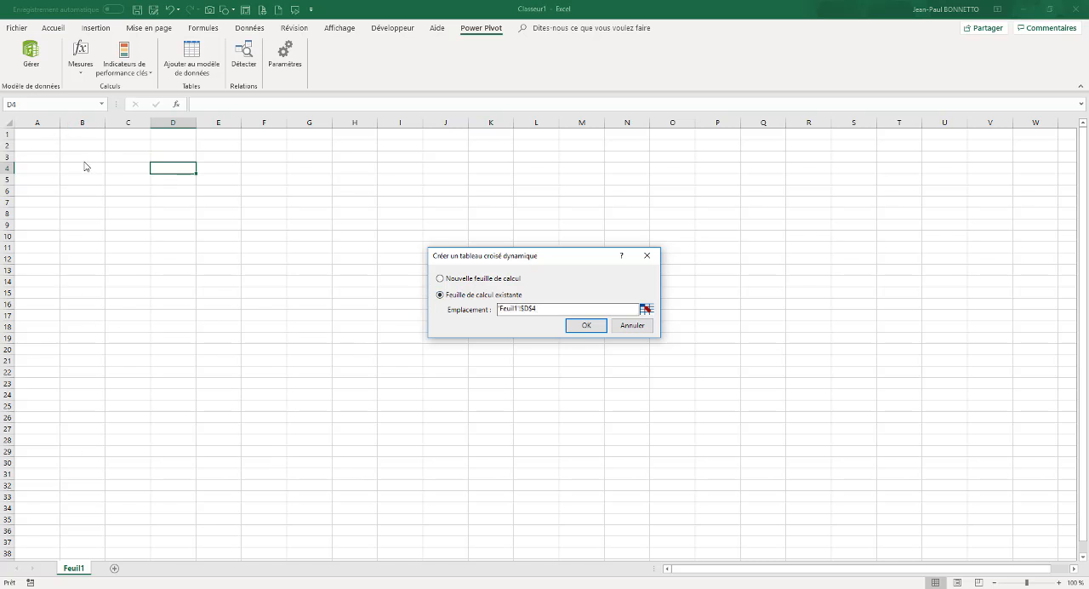
left_click(646, 309)
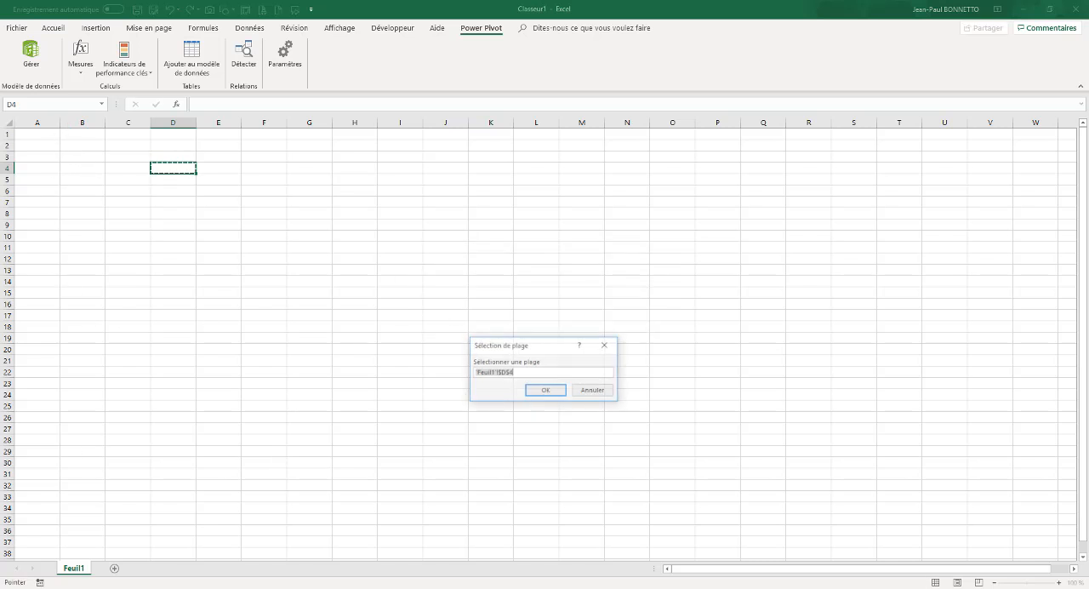
left_click(82, 157)
left_click(547, 391)
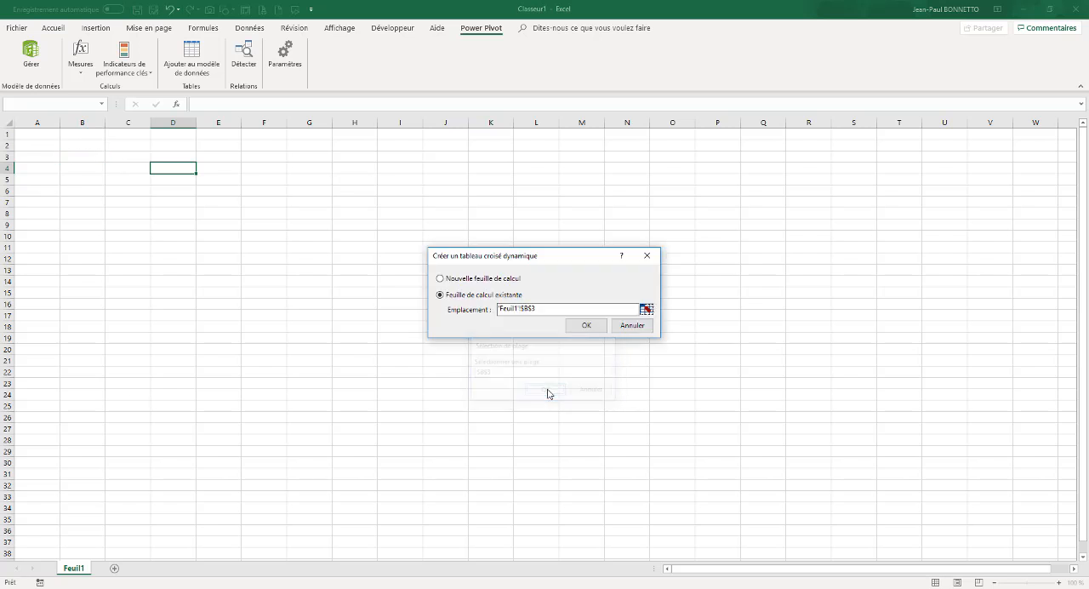
left_click(586, 325)
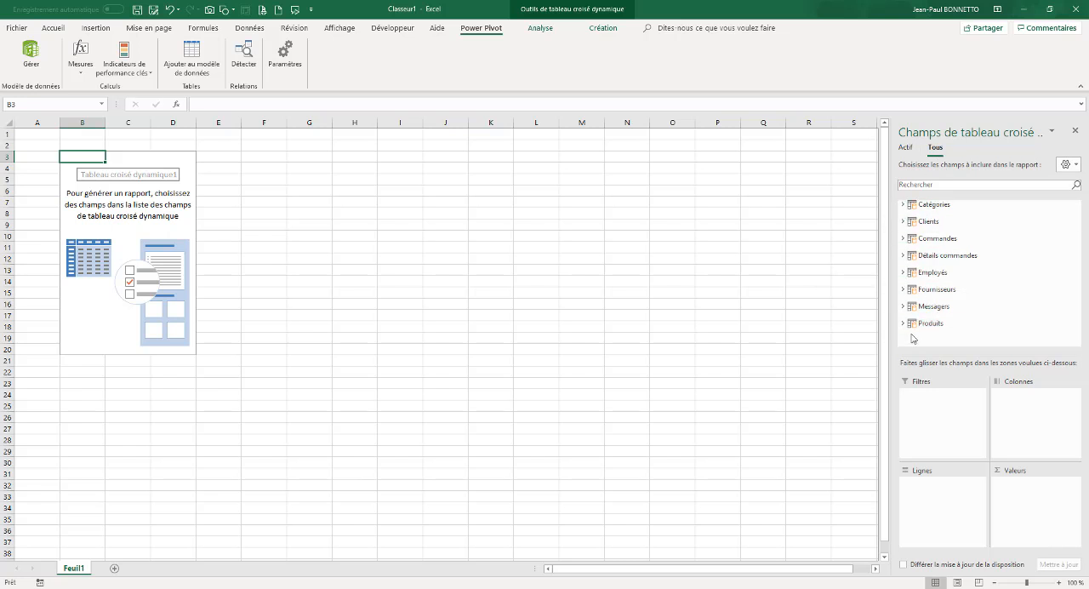
Examine the fields available in the Clients, Commandes and Détails commandes tables of the PivotTable, then leave the PivotTable
left_click(903, 220)
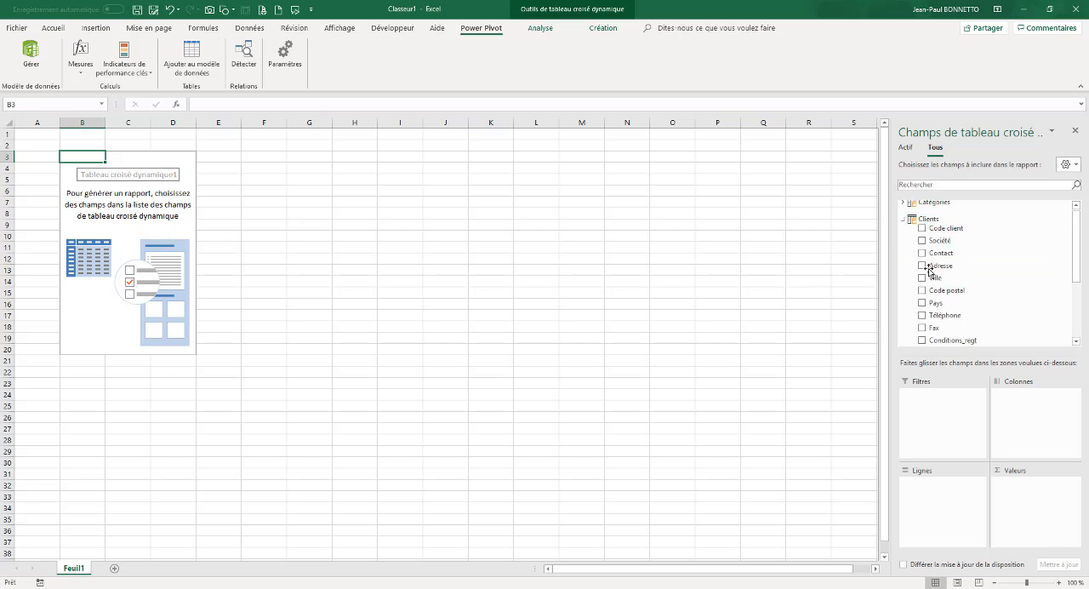
left_click(902, 219)
left_click(909, 242)
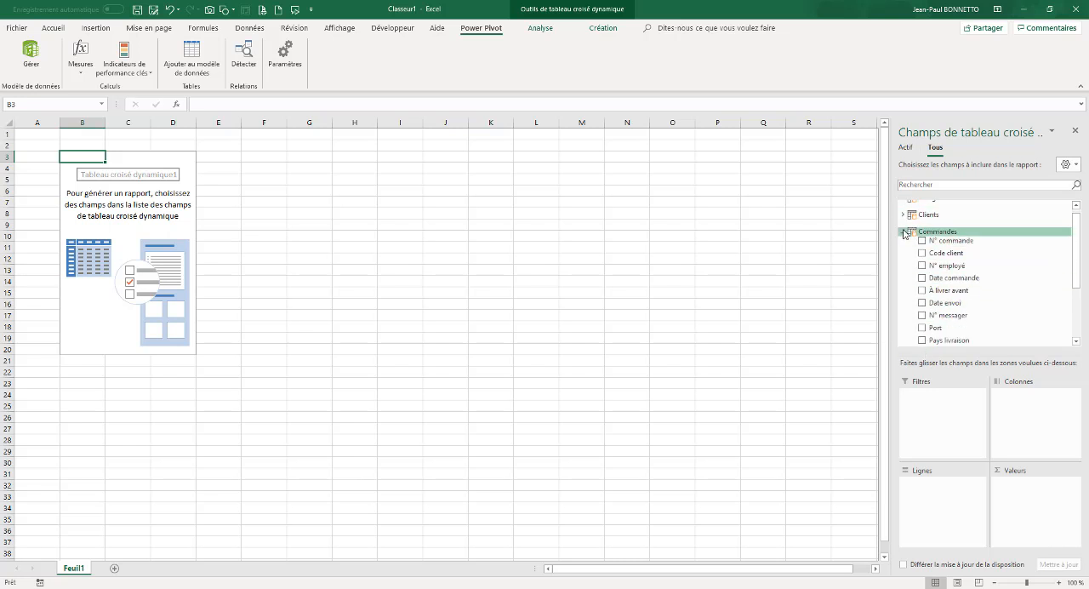
left_click(911, 232)
left_click(901, 256)
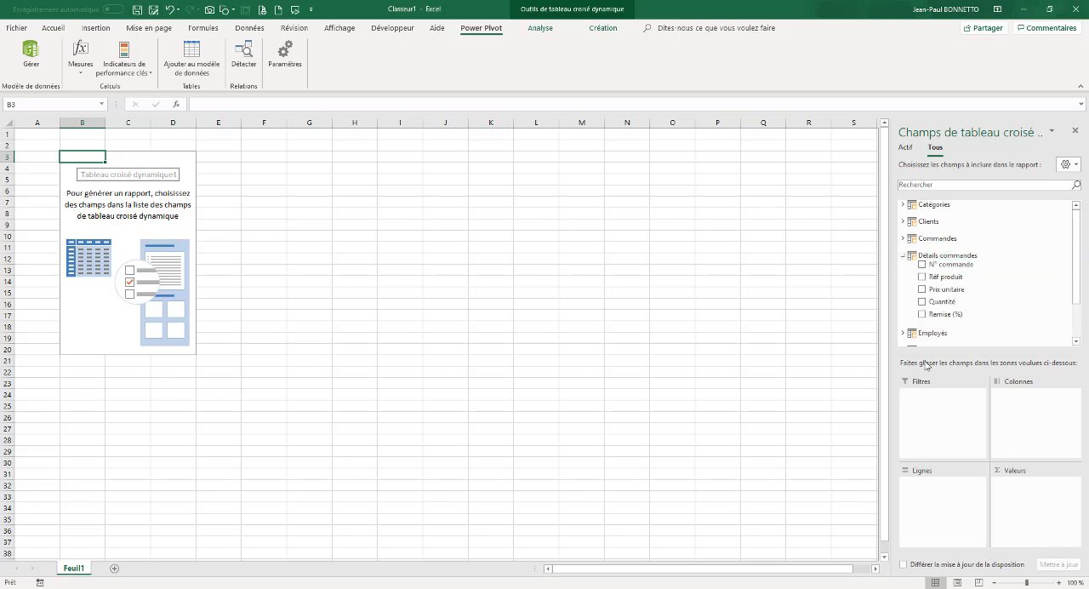
left_click(904, 257)
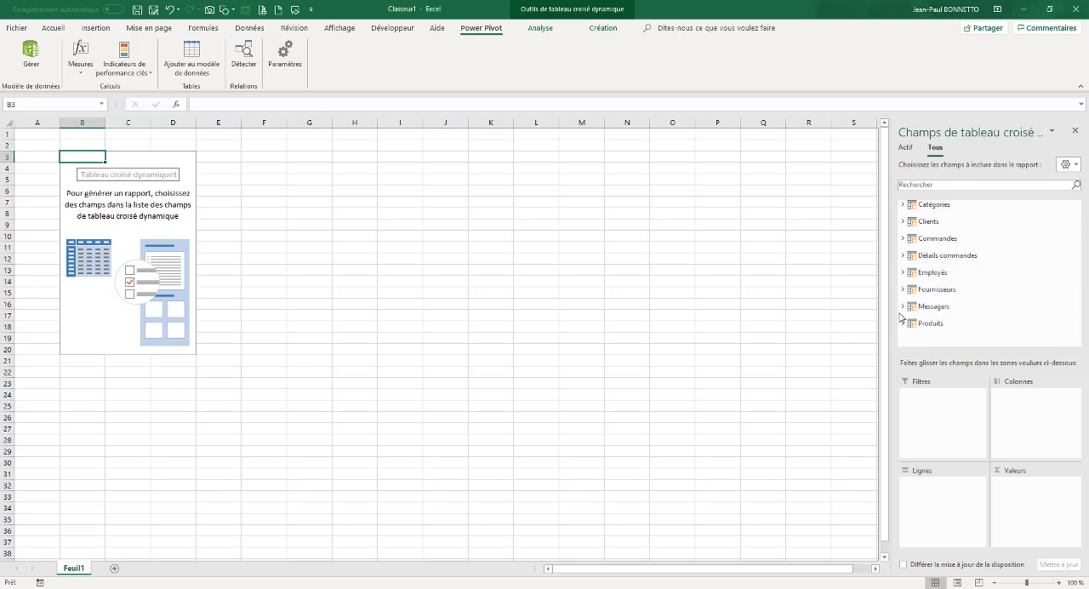
left_click(905, 256)
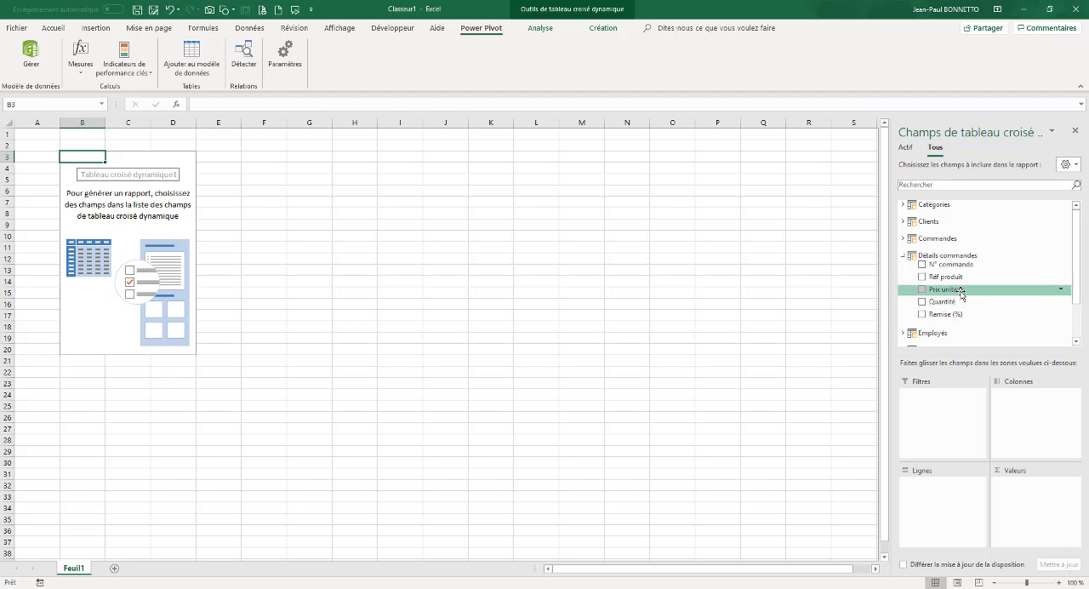
left_click(904, 255)
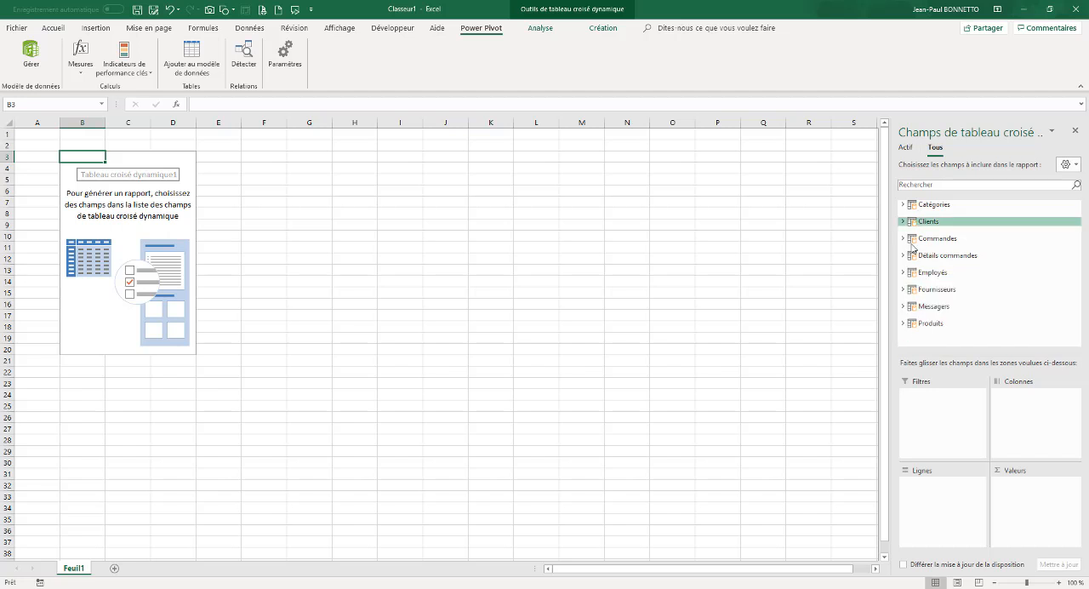
left_click(355, 214)
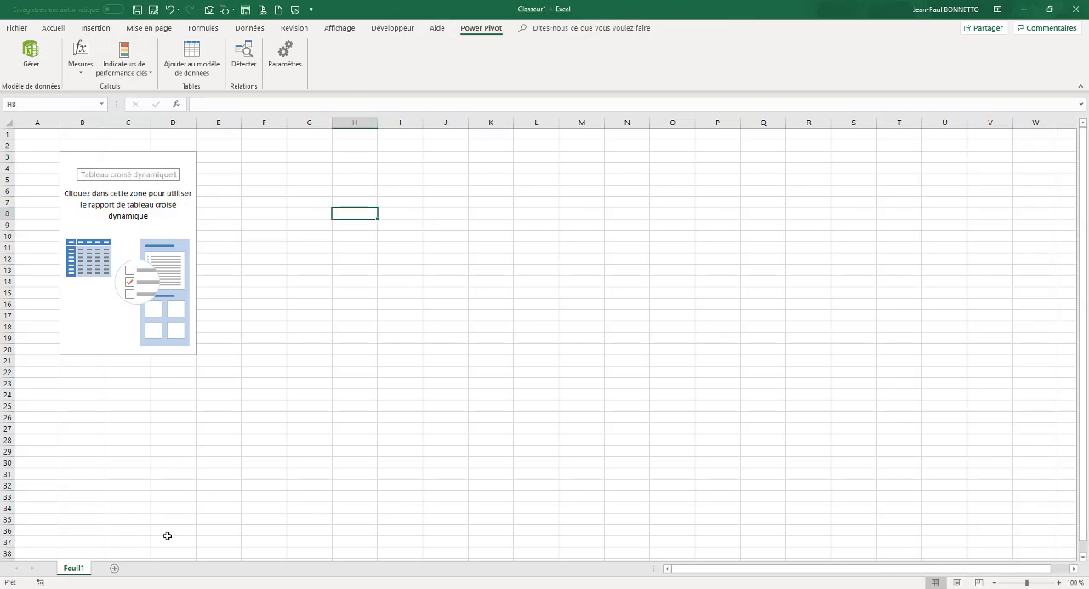
Show the data model in diagram view, reposition Produits above Détails commandes, and lengthen the Produits table
left_click(31, 55)
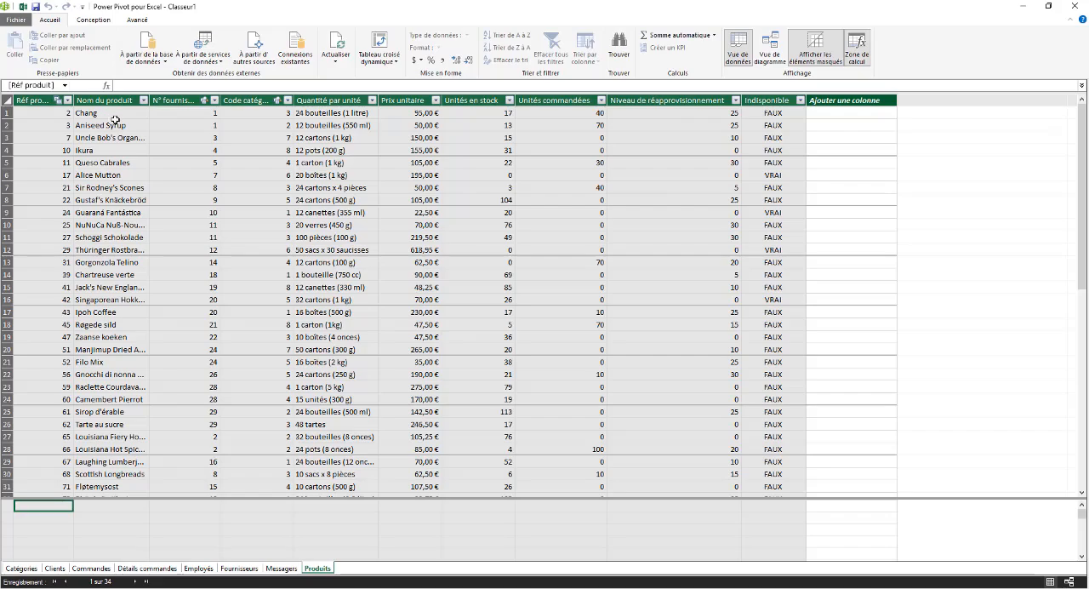
left_click(771, 49)
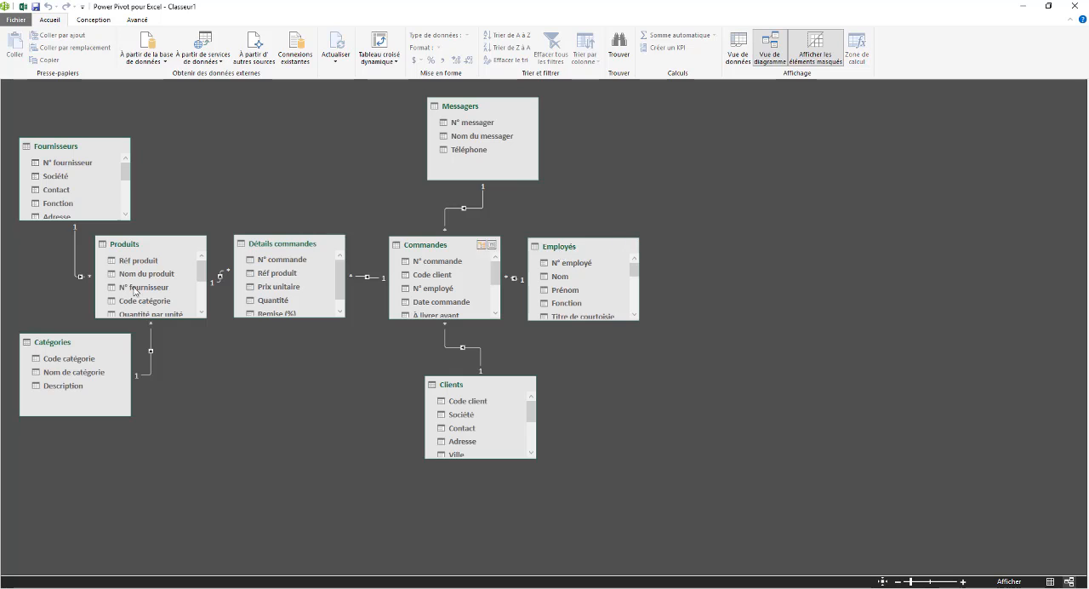
left_click_drag(170, 246, 256, 131)
left_click_drag(294, 249, 287, 343)
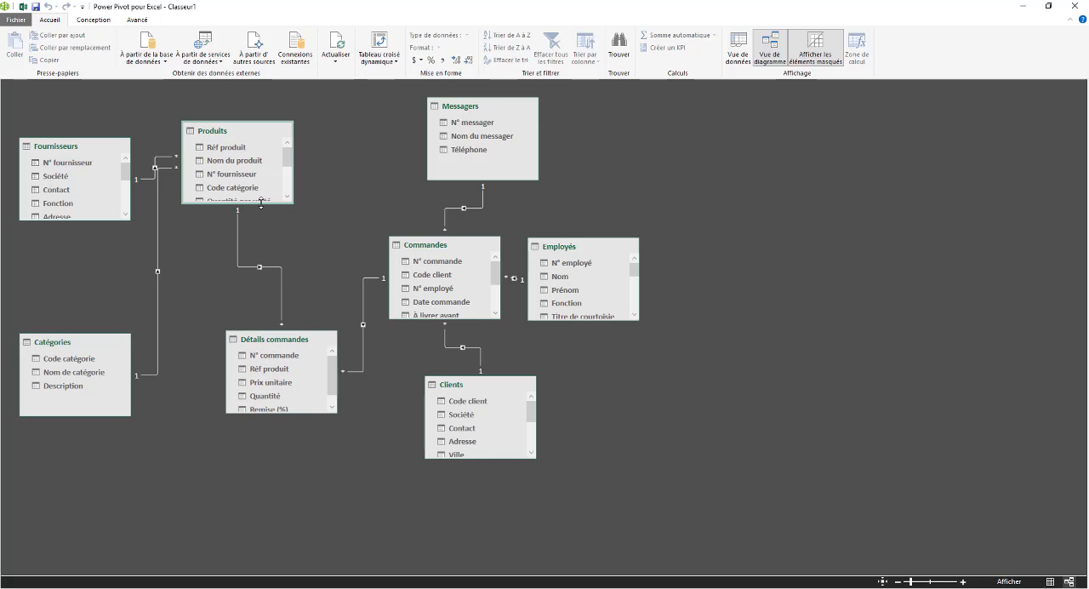
left_click_drag(295, 199, 292, 230)
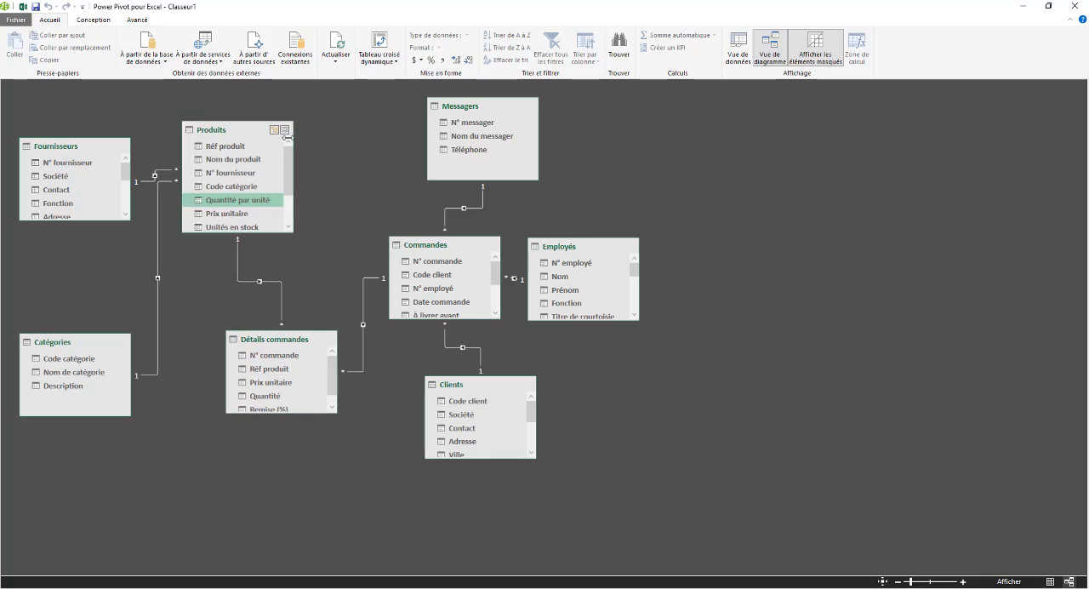
left_click_drag(248, 130, 241, 106)
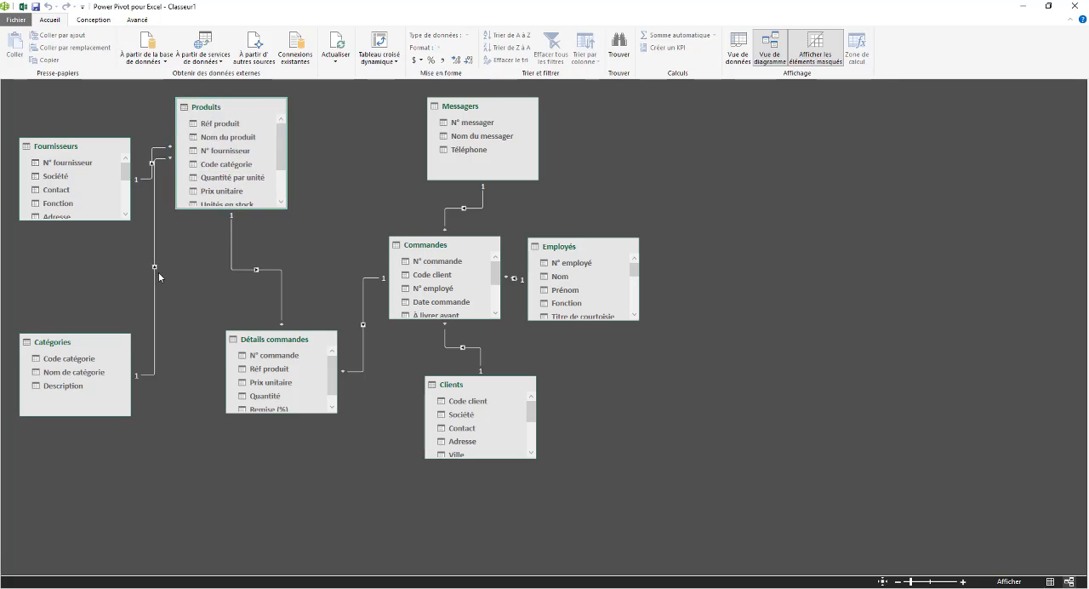
Stack the Catégories table above Fournisseurs beside Produits, and lengthen Fournisseurs to show all its fields
left_click_drag(73, 349, 97, 255)
left_click(51, 215)
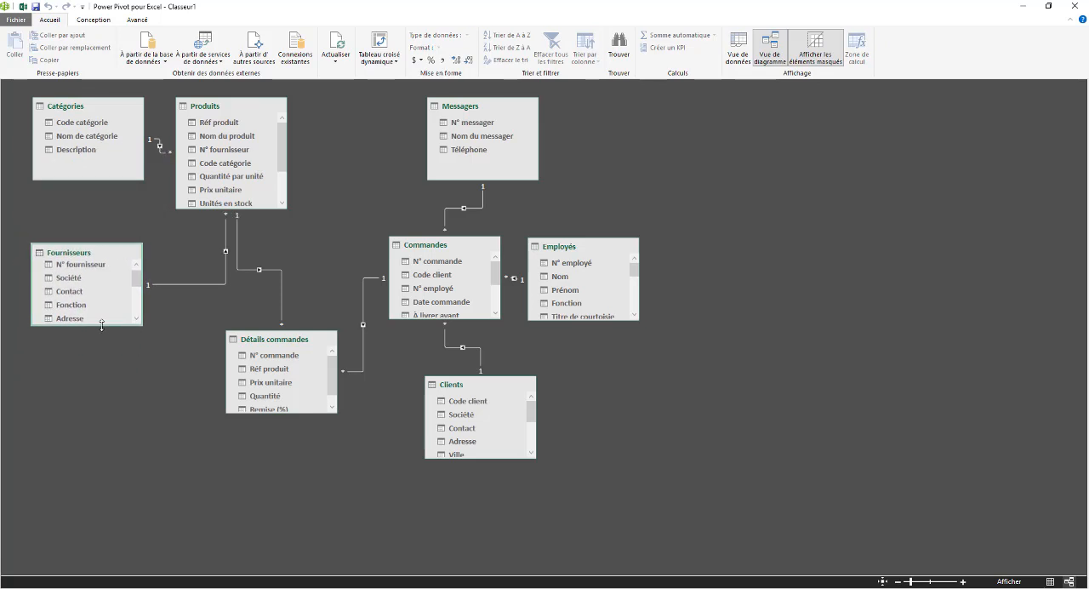
left_click_drag(100, 328, 102, 439)
Move Produits further away from Catégories and place Détails commandes well below it in the diagram
left_click_drag(274, 340, 240, 289)
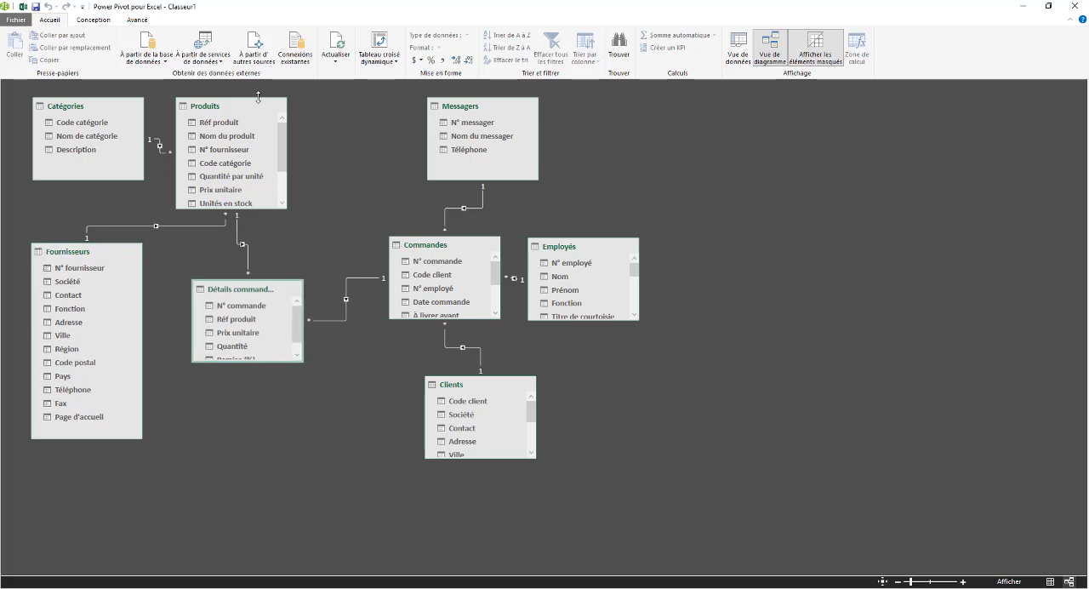
left_click_drag(252, 113, 301, 114)
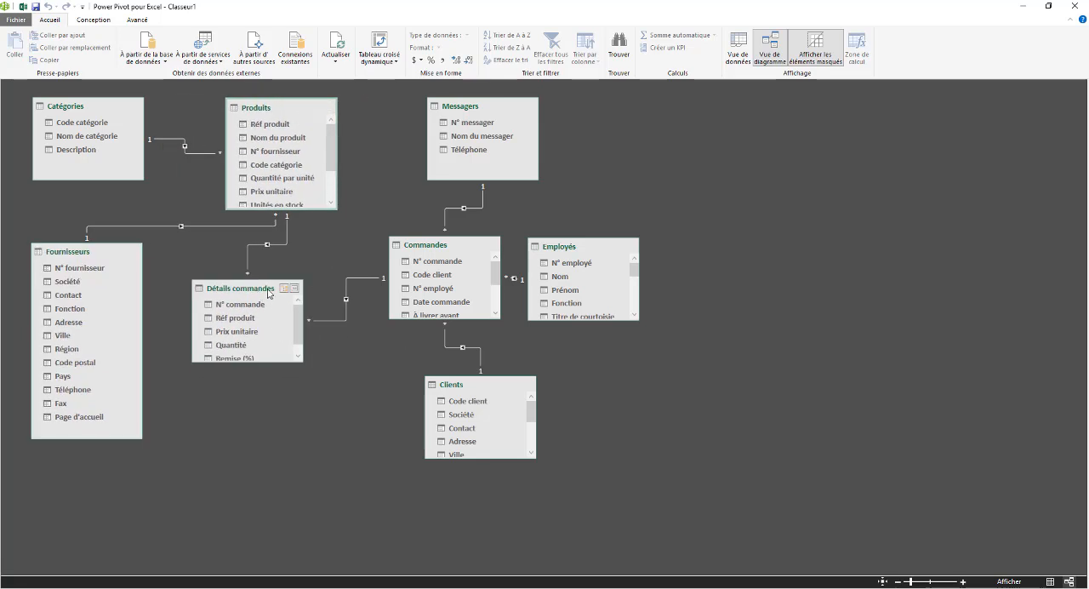
left_click_drag(261, 293, 299, 403)
Spread out Commandes, Clients and Employés in the diagram, placing Employés furthest out and lengthening it to show all its fields
left_click_drag(441, 249, 407, 241)
left_click_drag(487, 392, 580, 402)
left_click(561, 245)
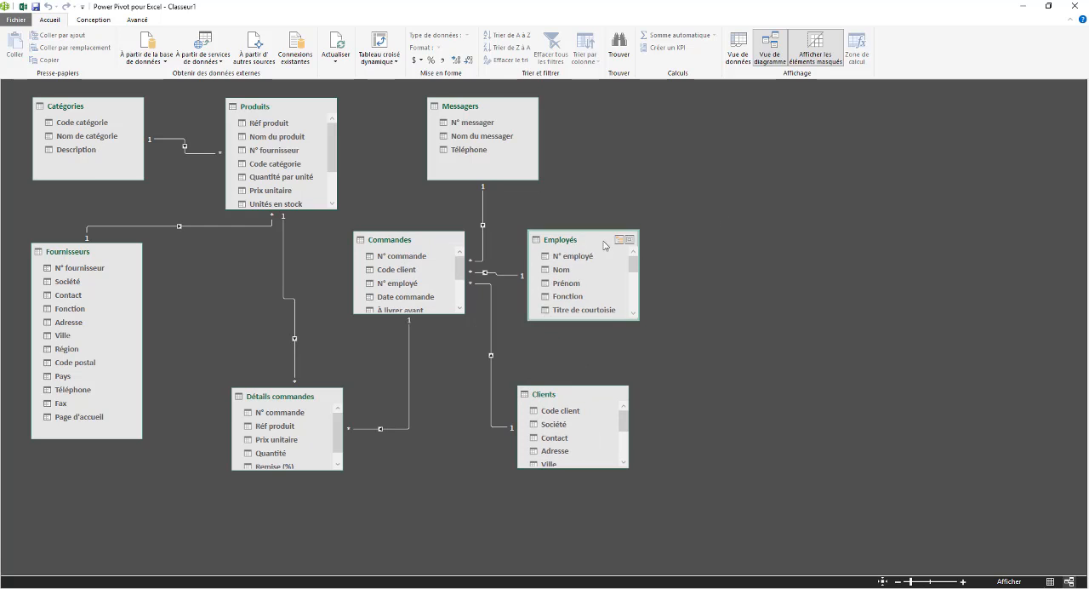
left_click_drag(604, 318, 754, 412)
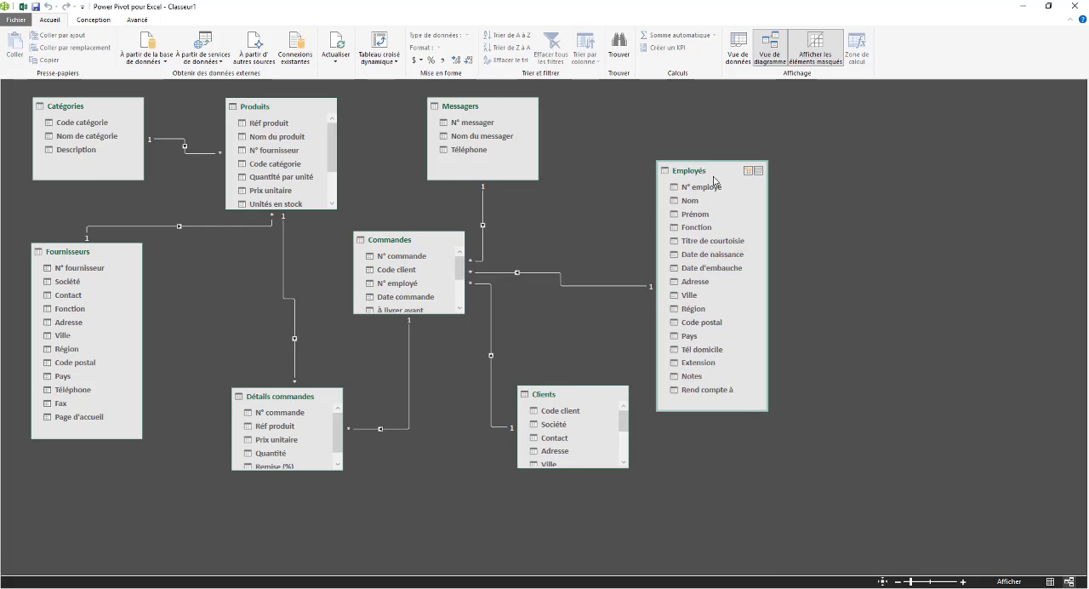
left_click_drag(714, 180, 807, 127)
Place Messagers and Clients between Commandes and Employés, and lengthen Clients to show all its fields
left_click_drag(500, 108, 578, 104)
left_click_drag(583, 393, 553, 341)
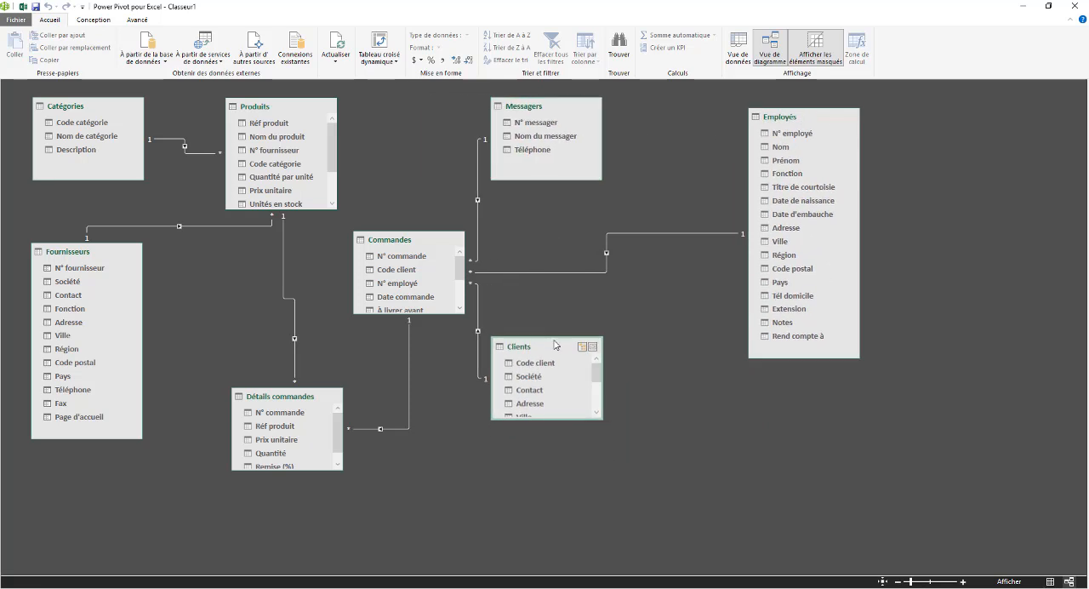
left_click_drag(562, 421, 579, 511)
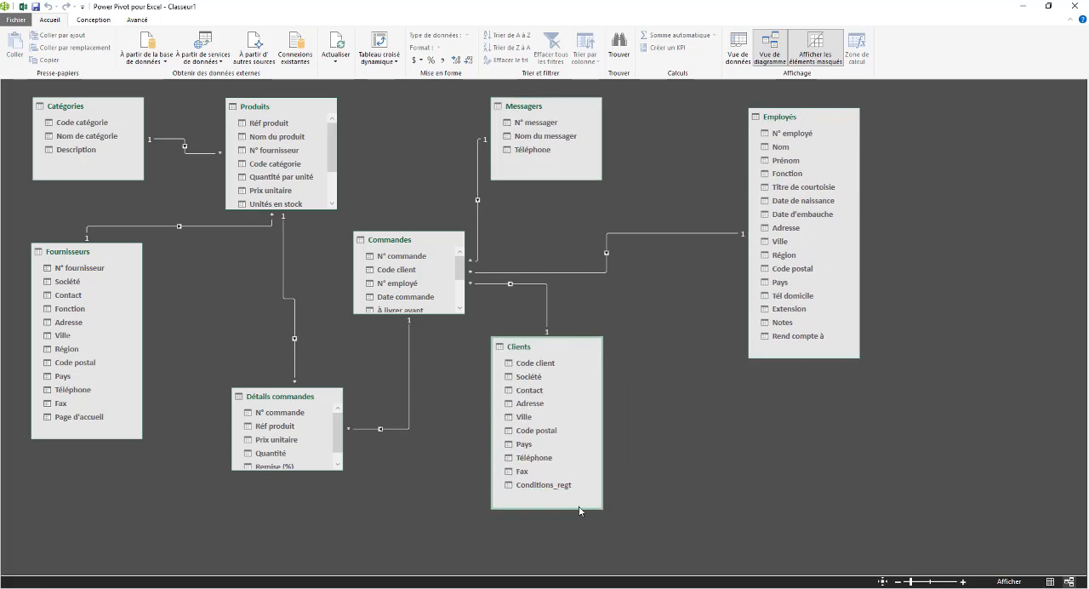
Lengthen the Commandes and Produits tables in the diagram, shifting Commandes slightly away from Produits
left_click_drag(417, 238, 436, 170)
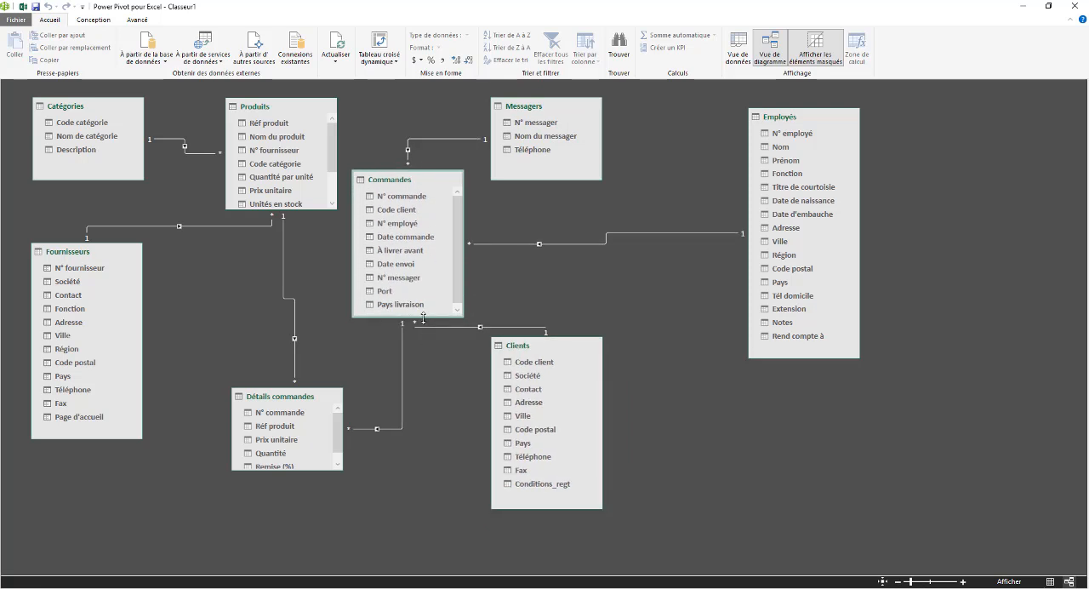
mouse_move(424, 319)
left_mouse_down()
mouse_move(432, 380)
mouse_move(432, 318)
left_mouse_up()
mouse_move(413, 185)
left_mouse_down()
mouse_move(383, 183)
mouse_move(396, 189)
left_mouse_up()
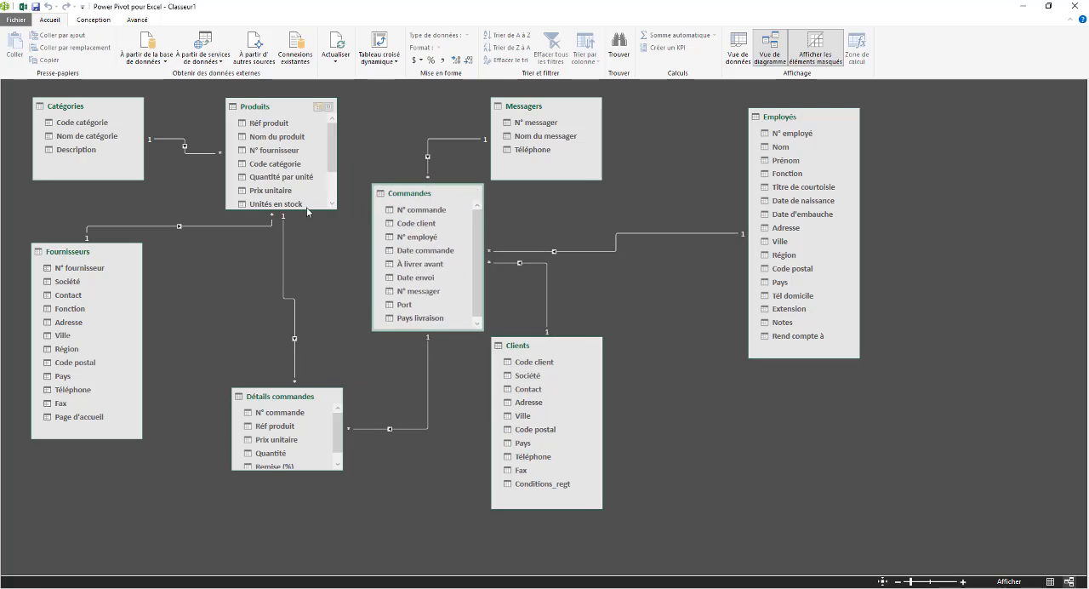
left_click(307, 207)
left_click_drag(306, 206, 307, 262)
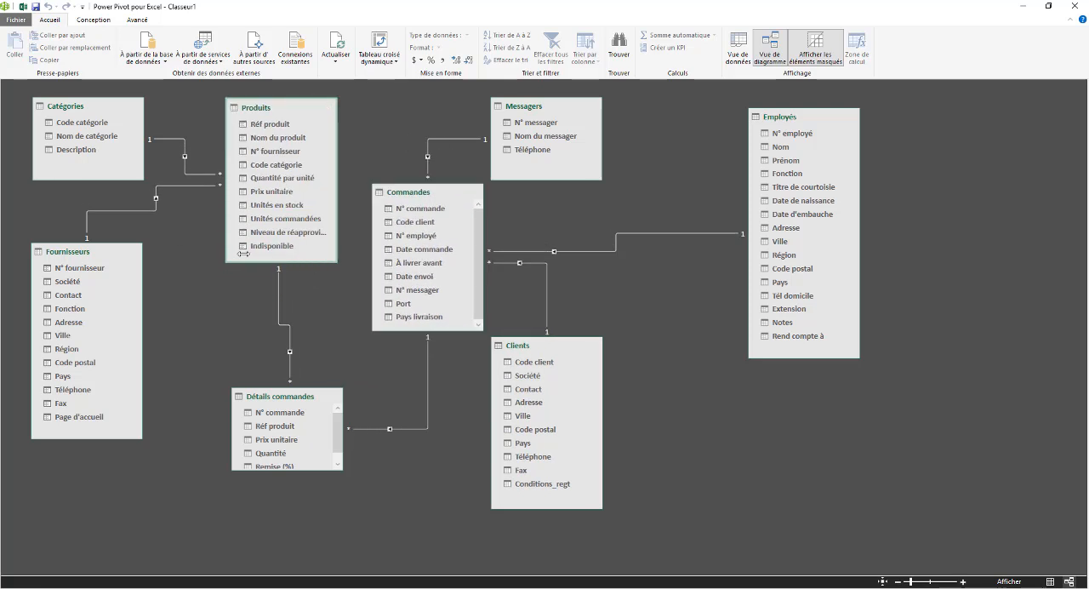
Space Clients, Messagers and Commandes further from Produits, and lengthen Commandes and Détails commandes to show all their fields
left_click_drag(554, 341, 613, 333)
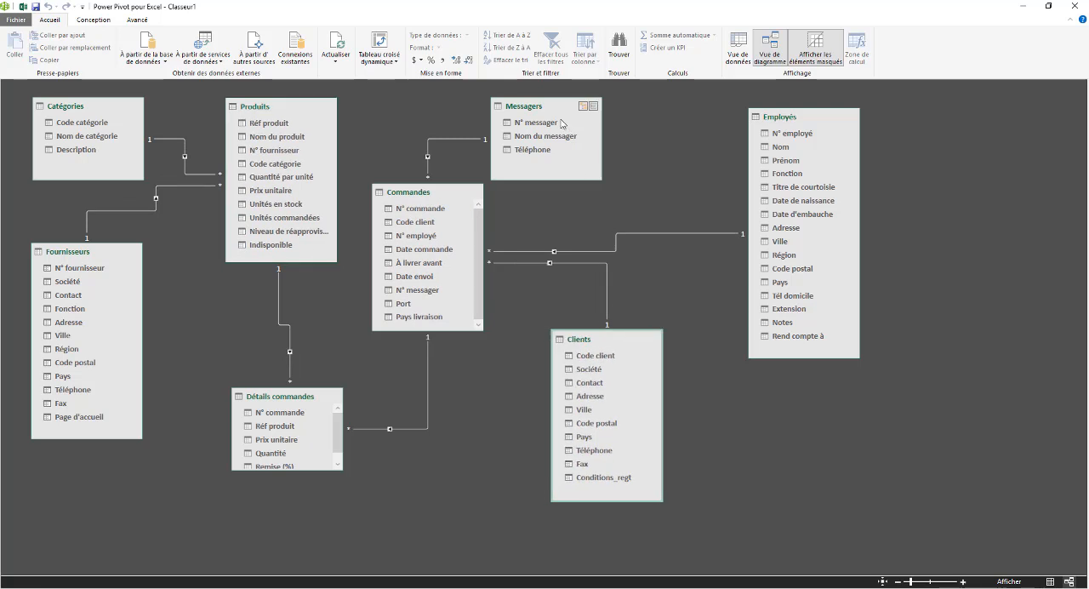
left_click_drag(556, 108, 609, 108)
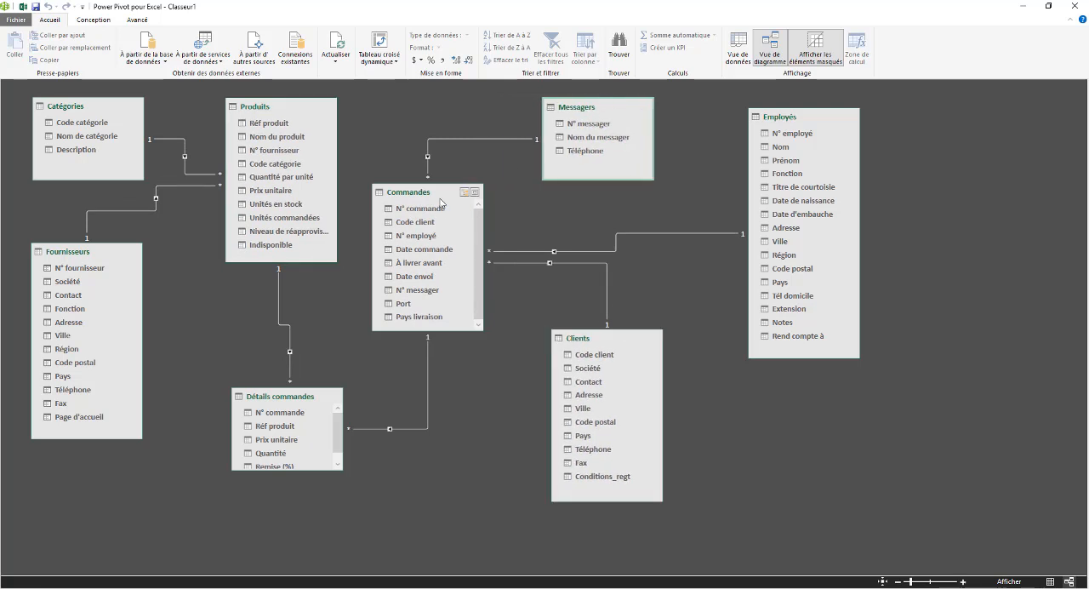
left_click_drag(441, 202, 453, 214)
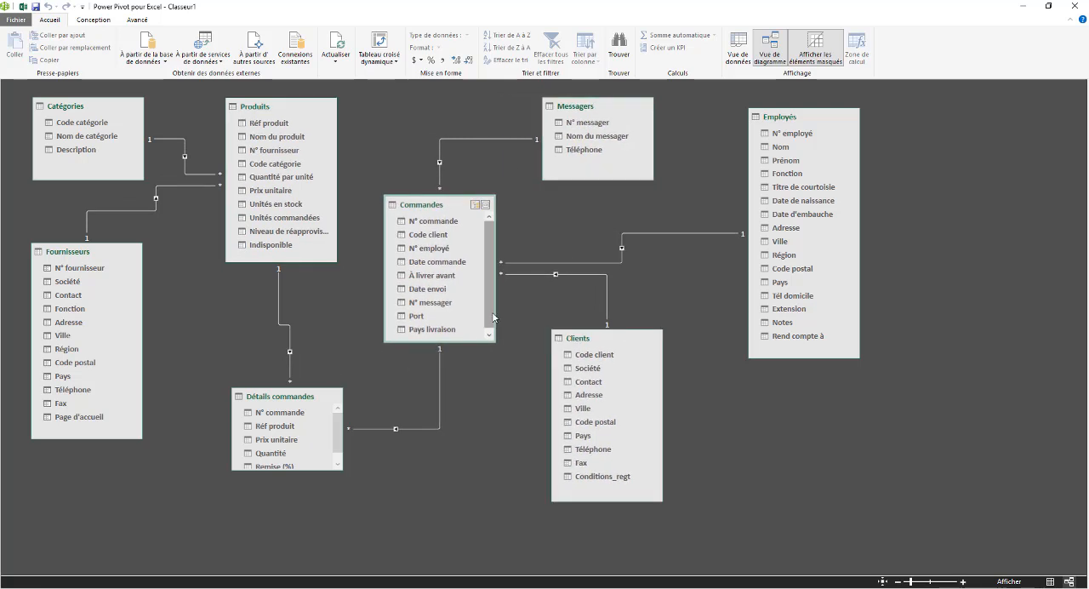
mouse_move(495, 341)
left_mouse_down()
mouse_move(495, 429)
mouse_move(494, 353)
left_mouse_up()
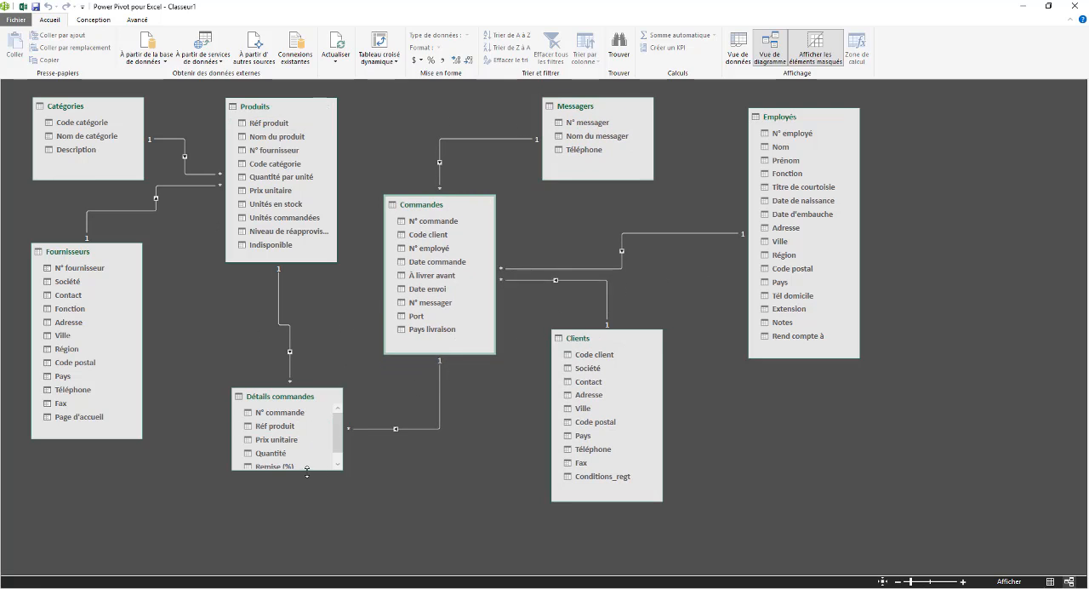
left_click_drag(311, 468, 309, 492)
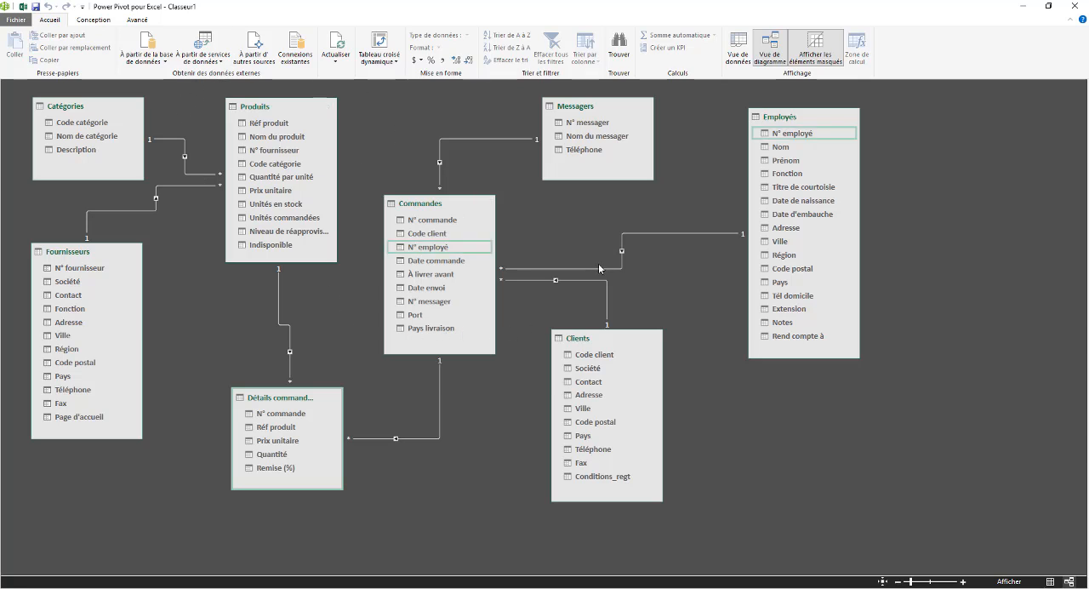
Examine the relationship linking Commandes to Clients through Code client, including its edit settings, and leave it unchanged
left_click(607, 288)
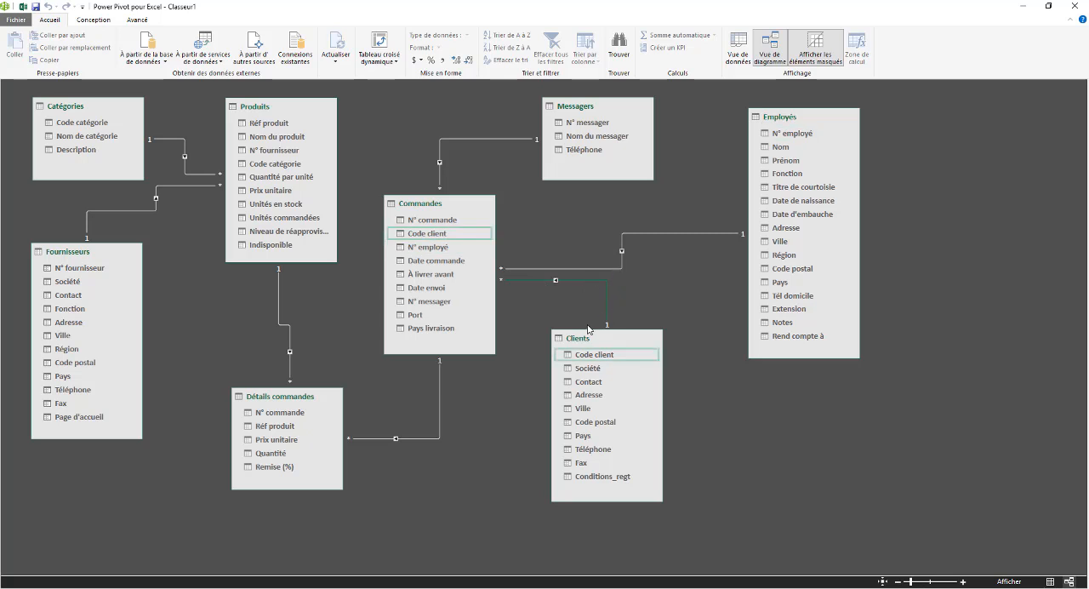
double_click(579, 280)
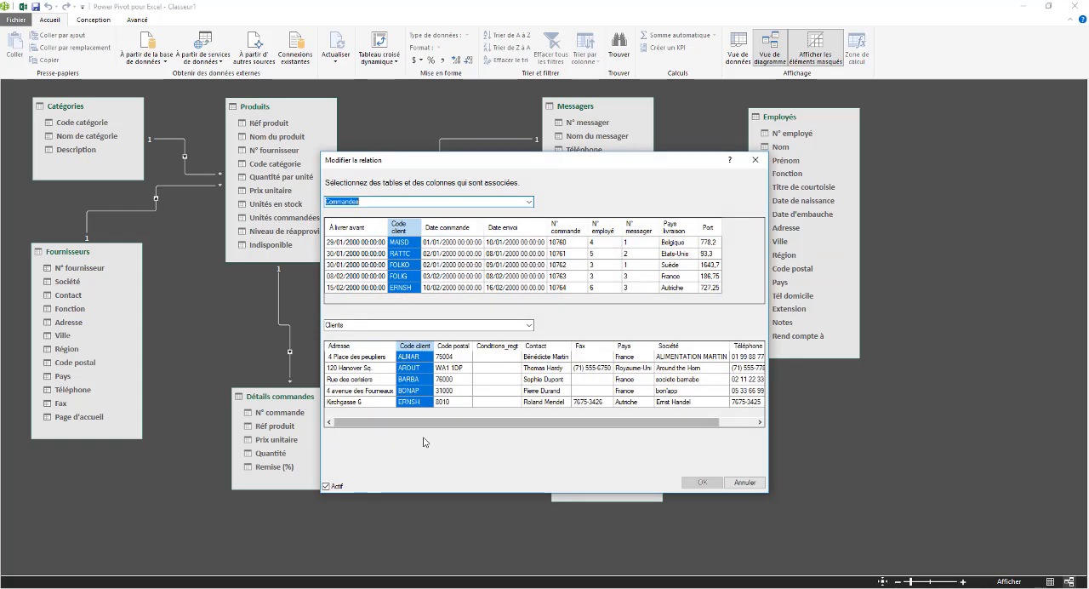
left_click(754, 159)
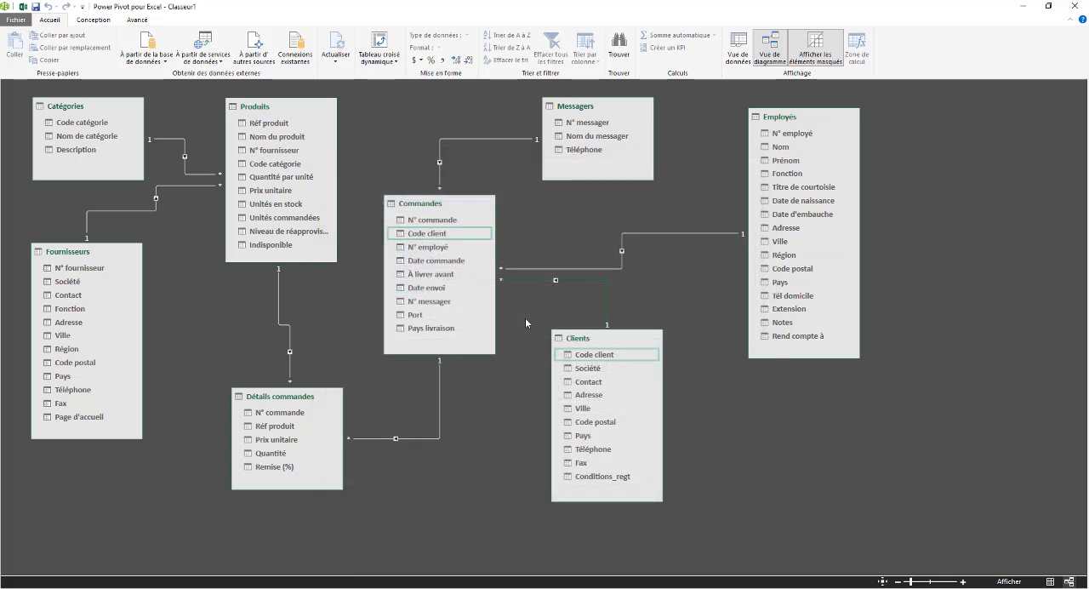
right_click(583, 283)
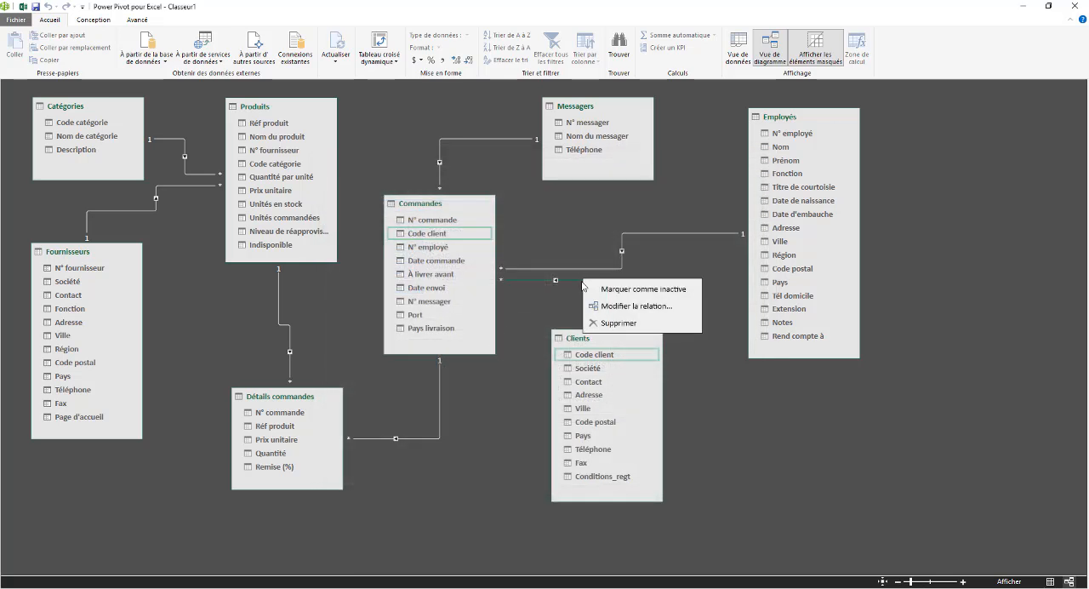
left_click(639, 308)
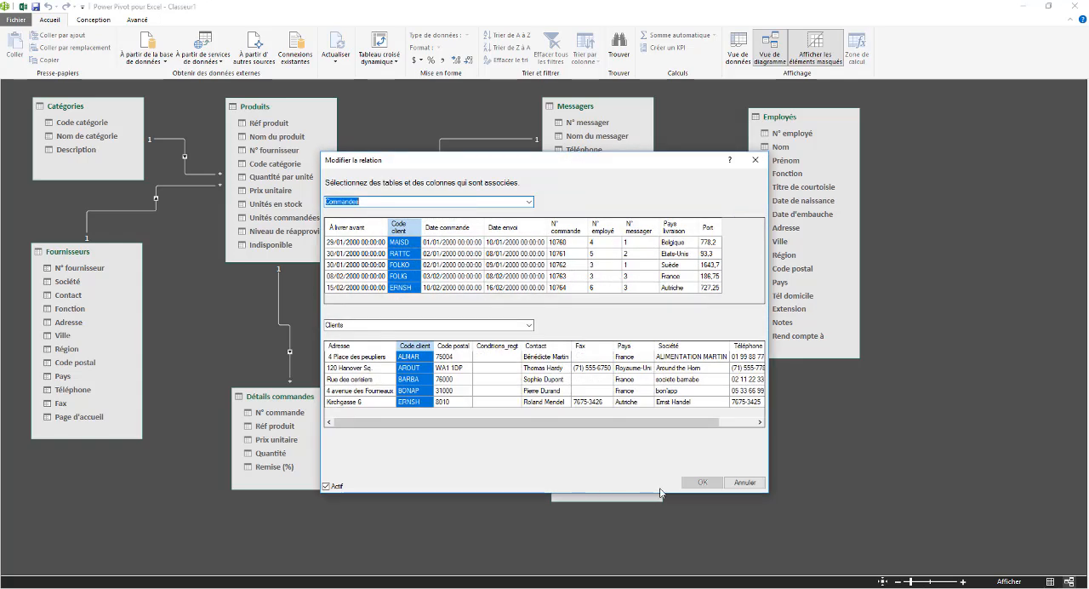
left_click(755, 159)
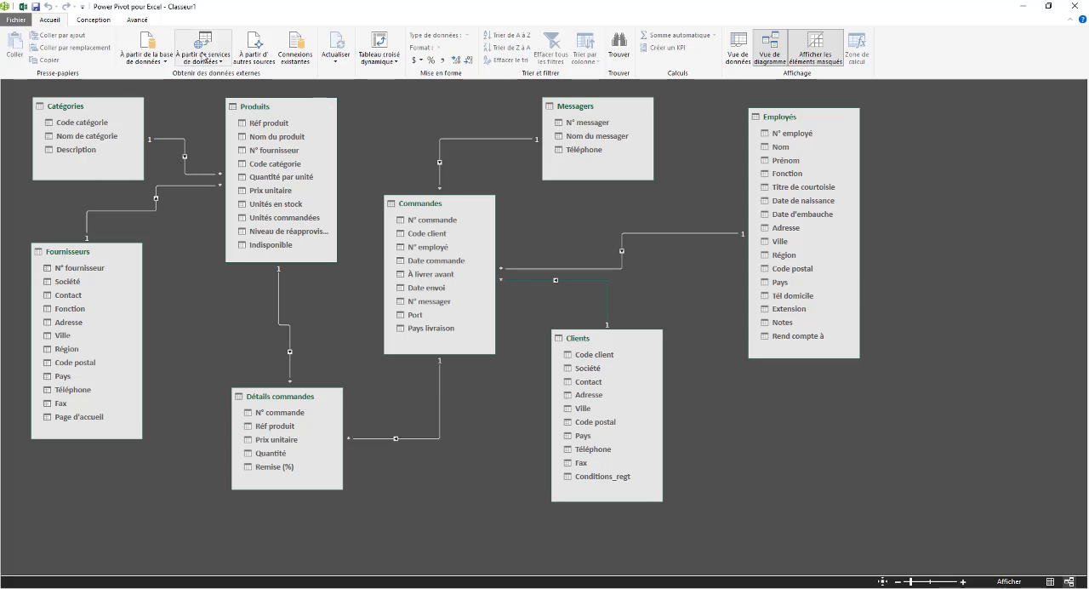
left_click(99, 22)
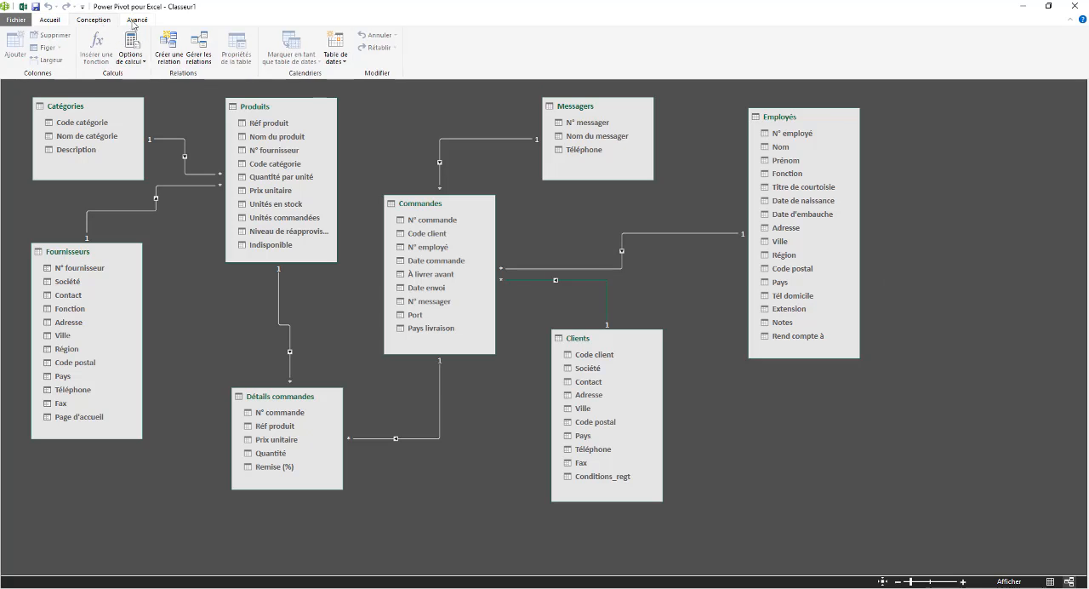
left_click(134, 21)
left_click(93, 21)
left_click(53, 21)
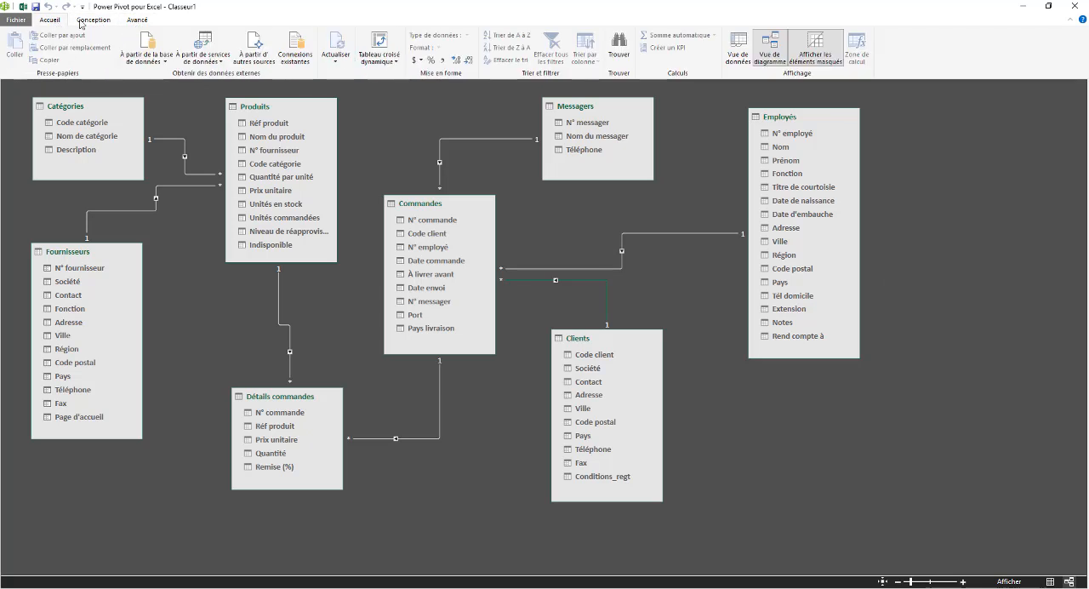
left_click(83, 21)
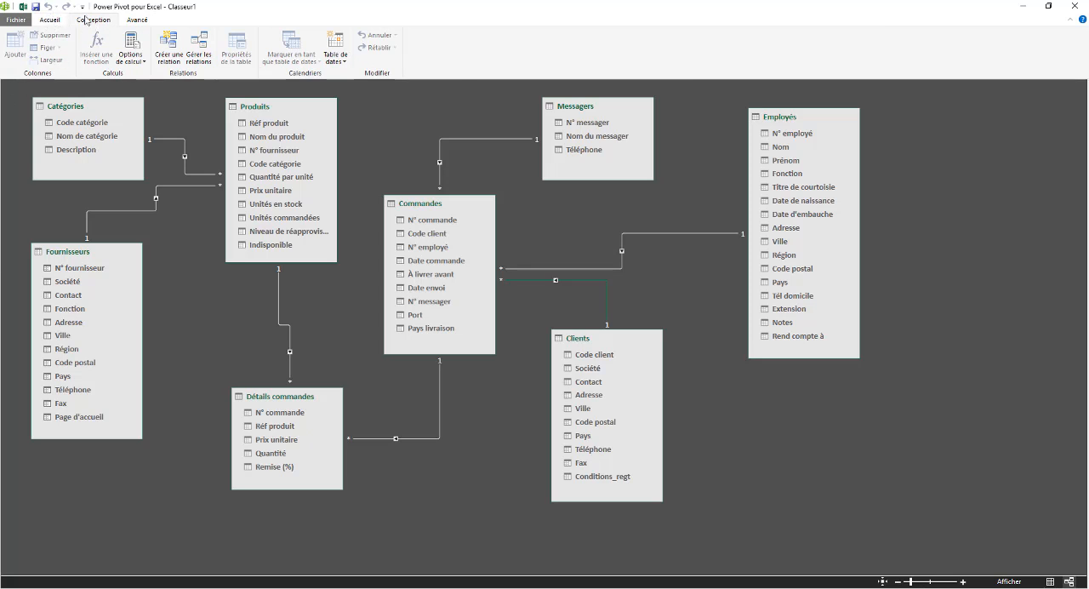
Close the Power Pivot window and reopen the data model from the Excel workbook
left_click(6, 8)
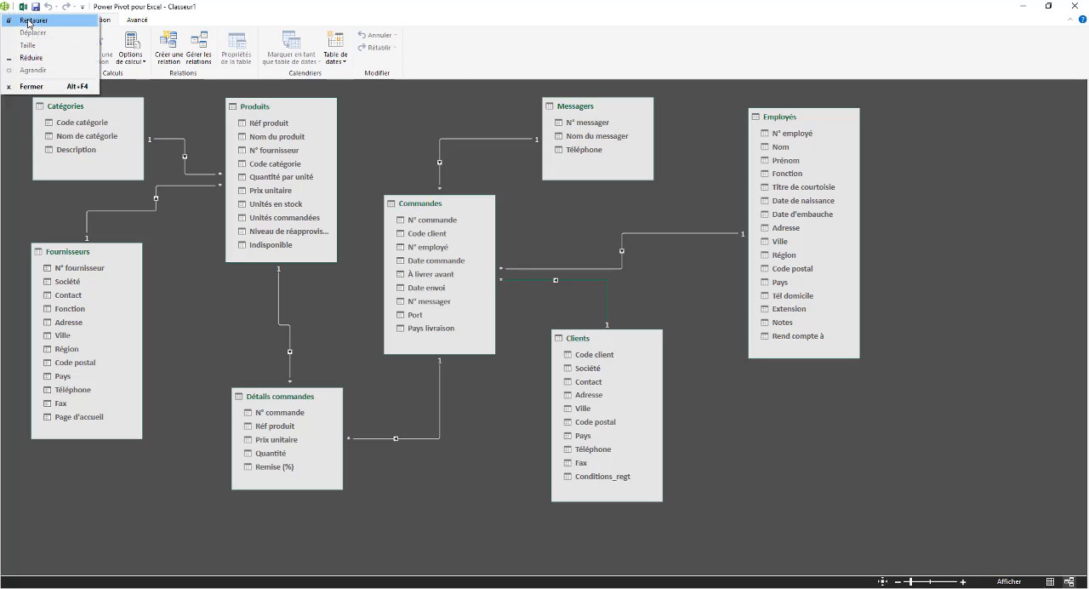
left_click(31, 86)
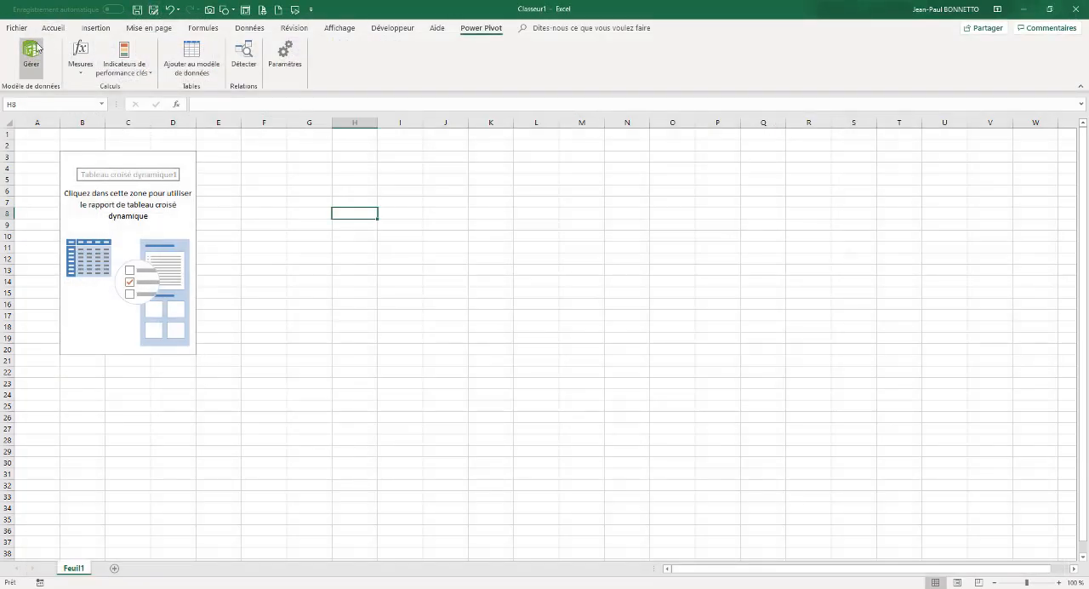
left_click(37, 56)
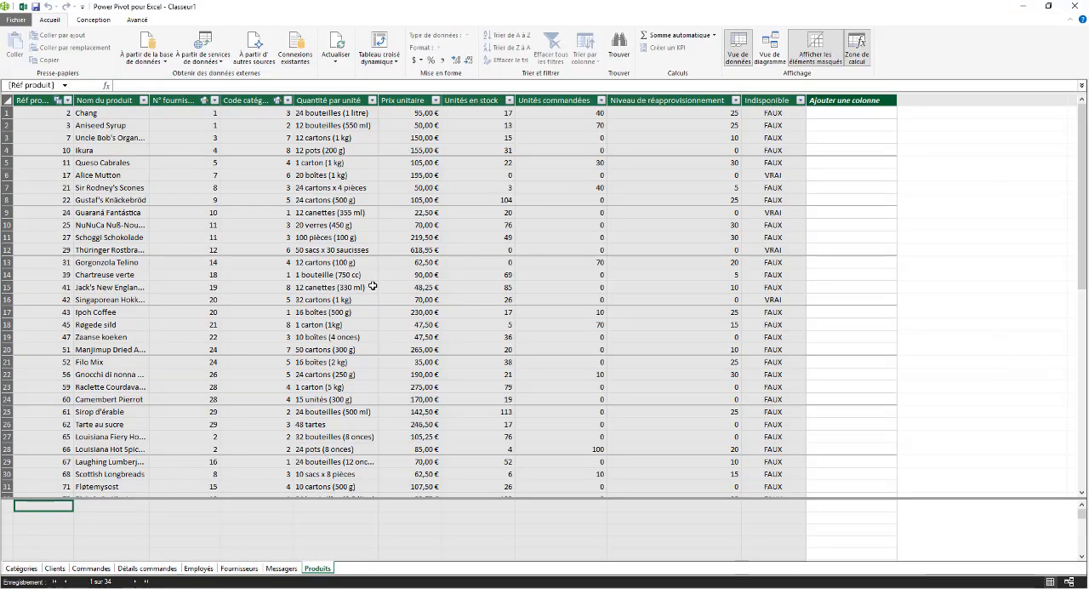
left_click(848, 113)
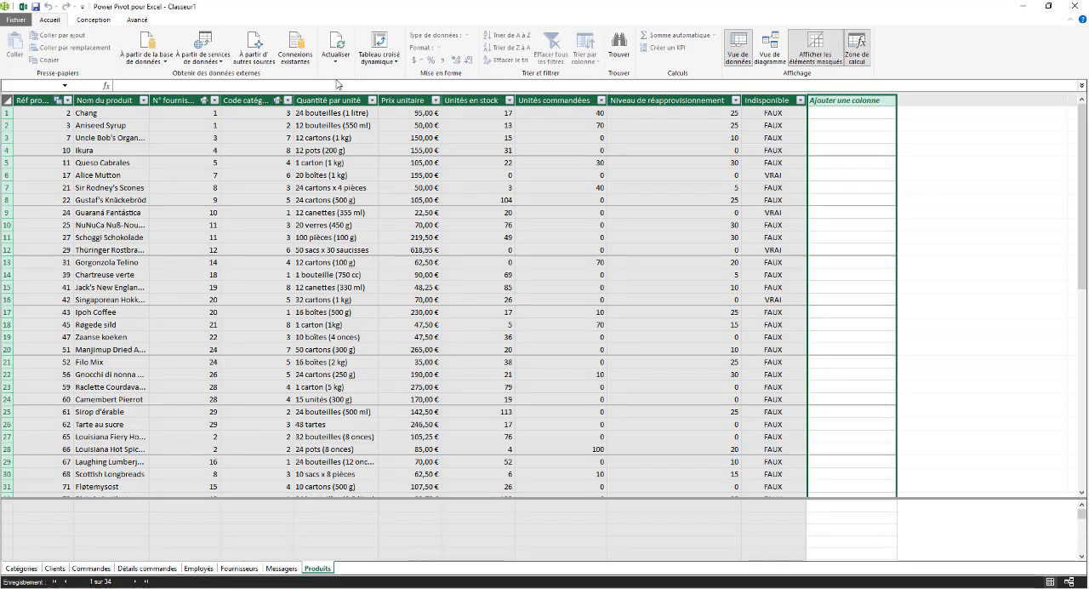
left_click(840, 113)
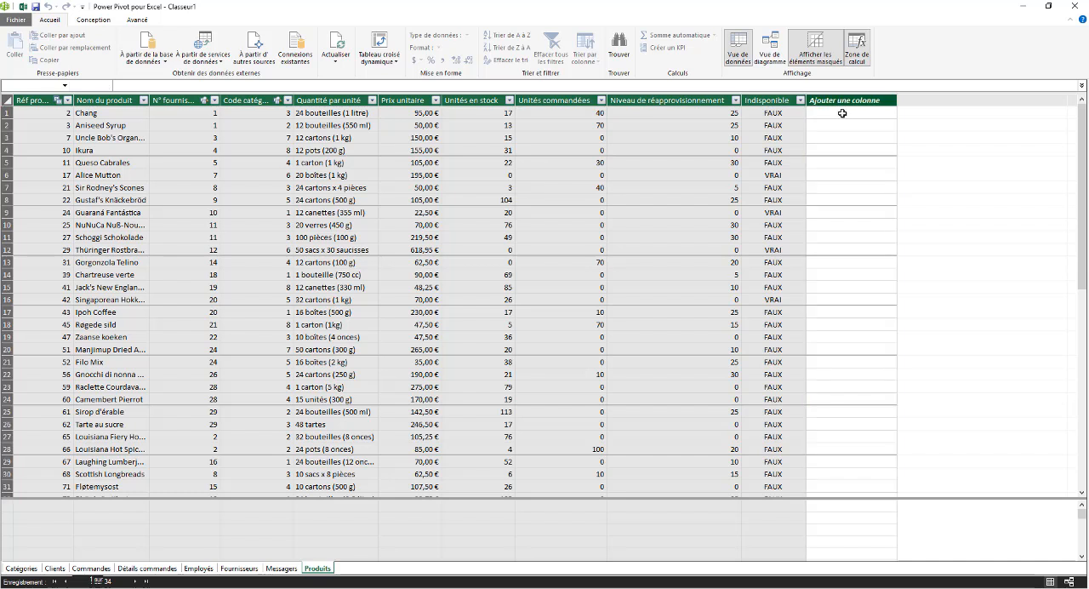
type("=")
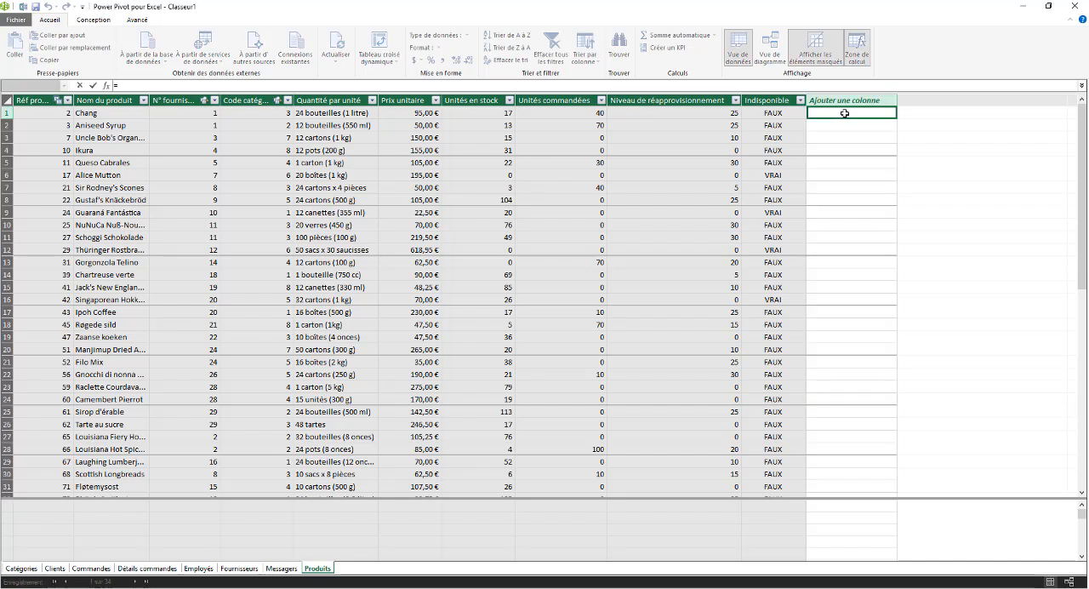
left_click(420, 113)
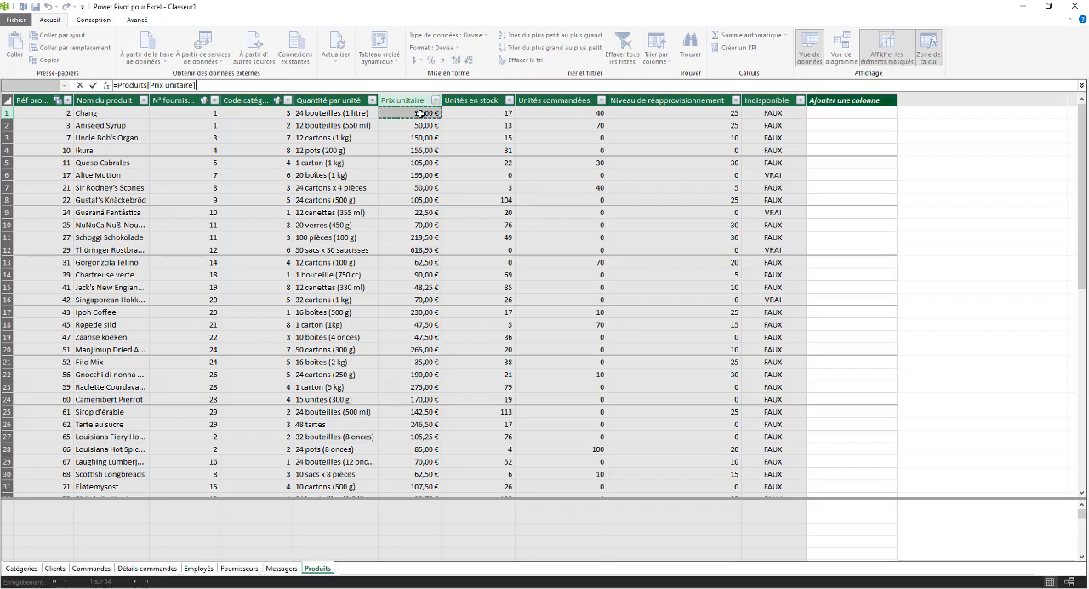
type("*")
key("Escape")
Add a calculated column to the Détails commandes table that multiplies Prix unitaire by Quantité
left_click(147, 567)
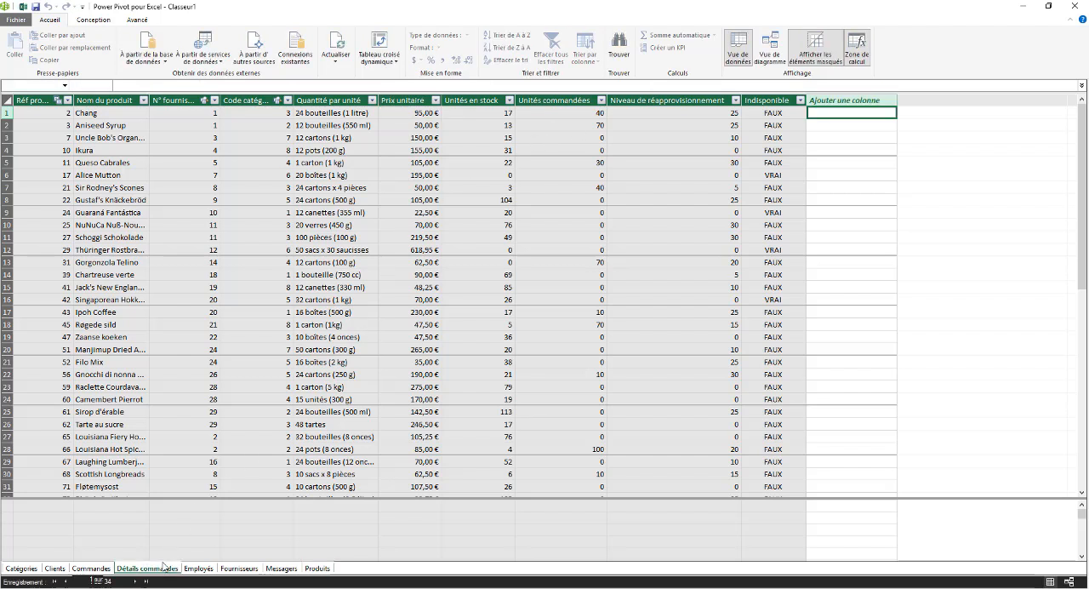
left_click(359, 113)
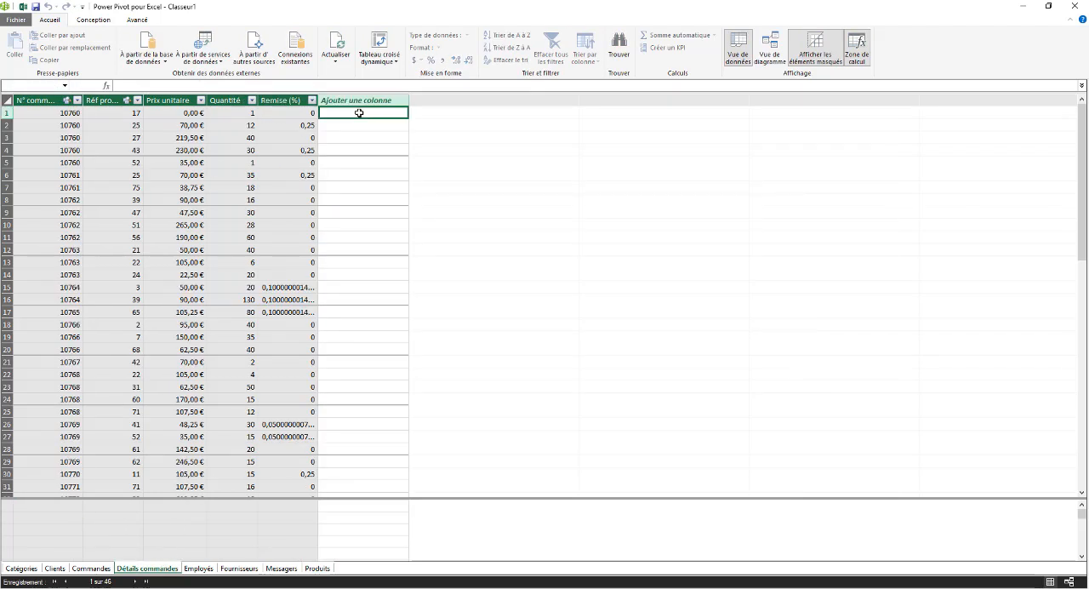
type("=")
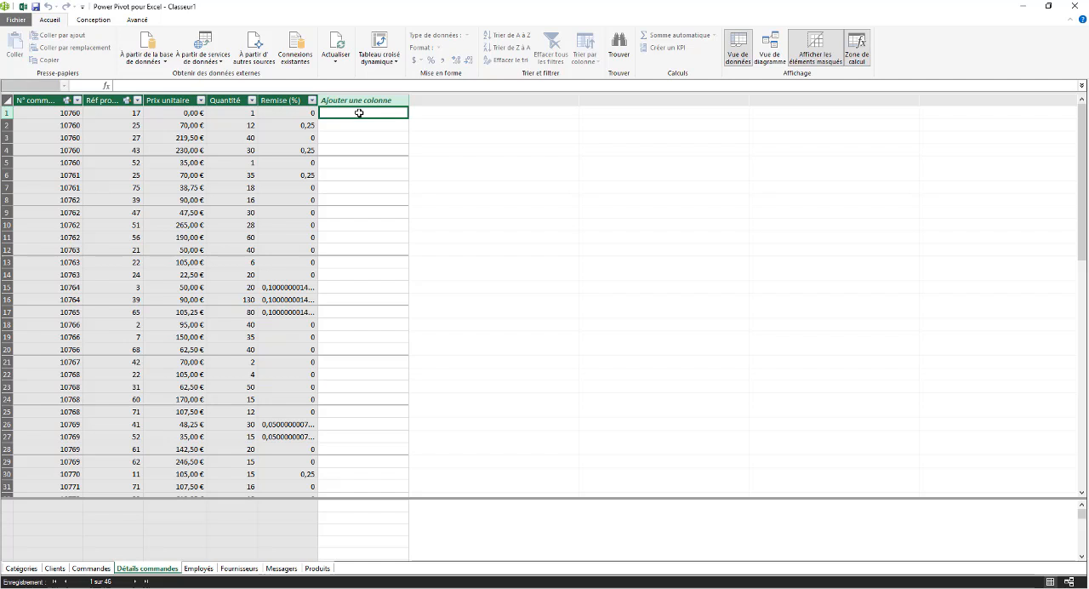
left_click(176, 112)
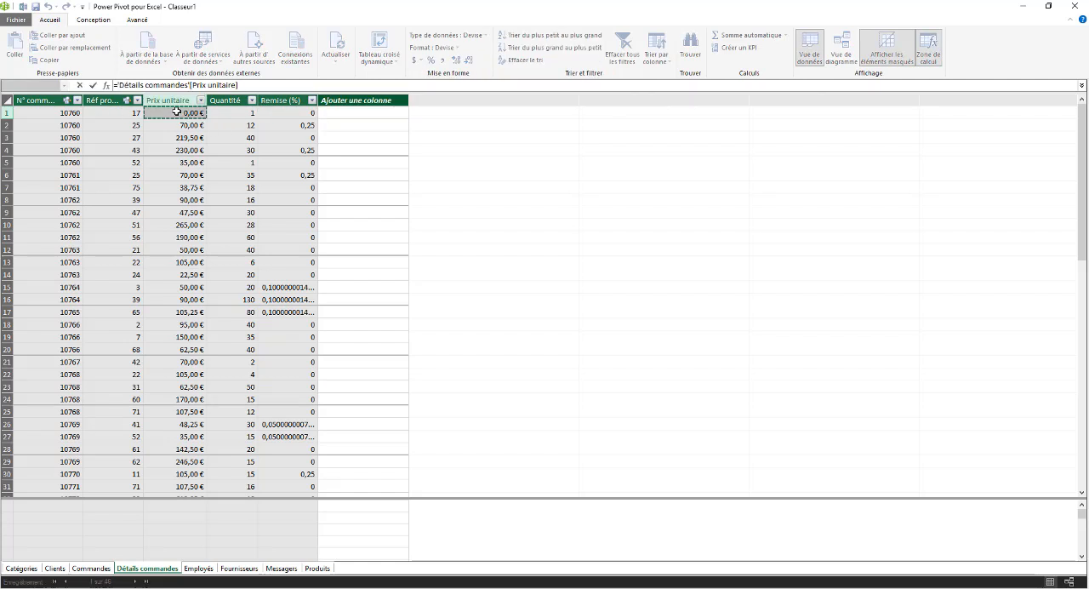
type("*")
left_click(234, 114)
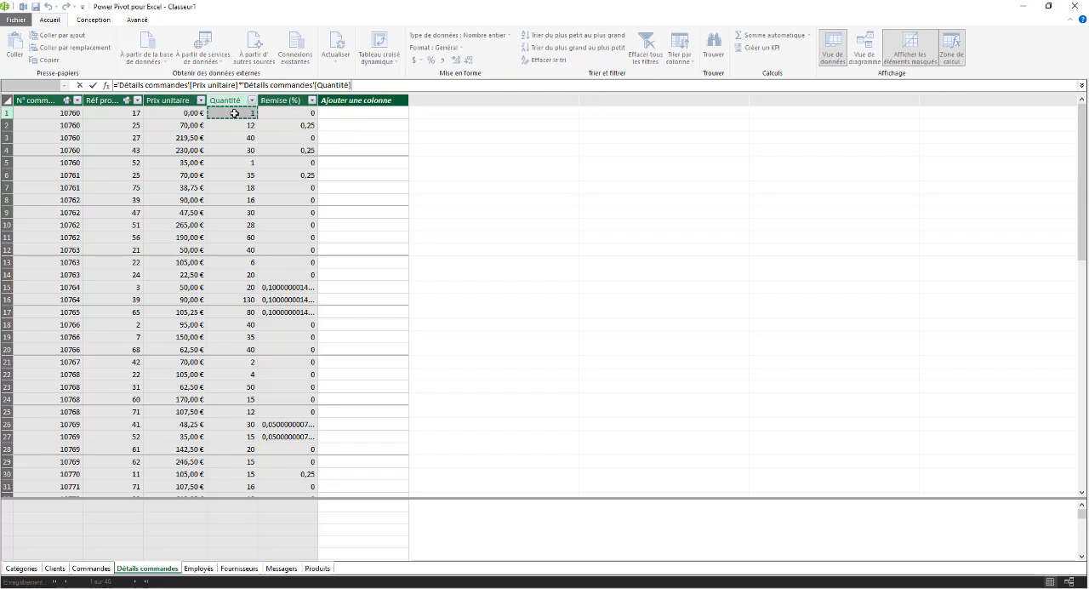
key("Return")
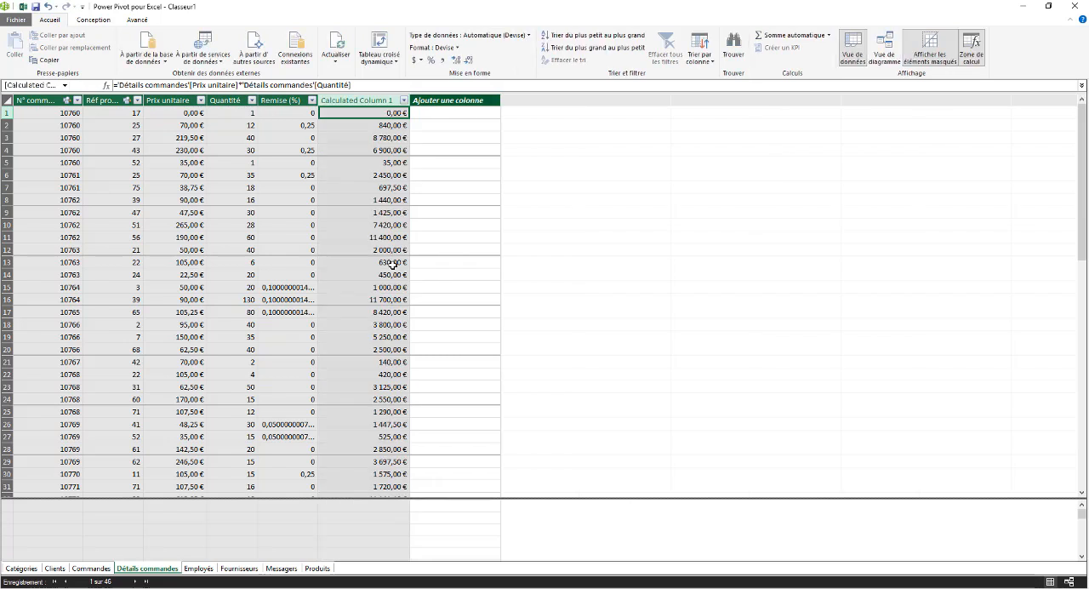
Rename the new calculated column in Détails commandes as Total and narrow it to fit its contents
left_click(375, 101)
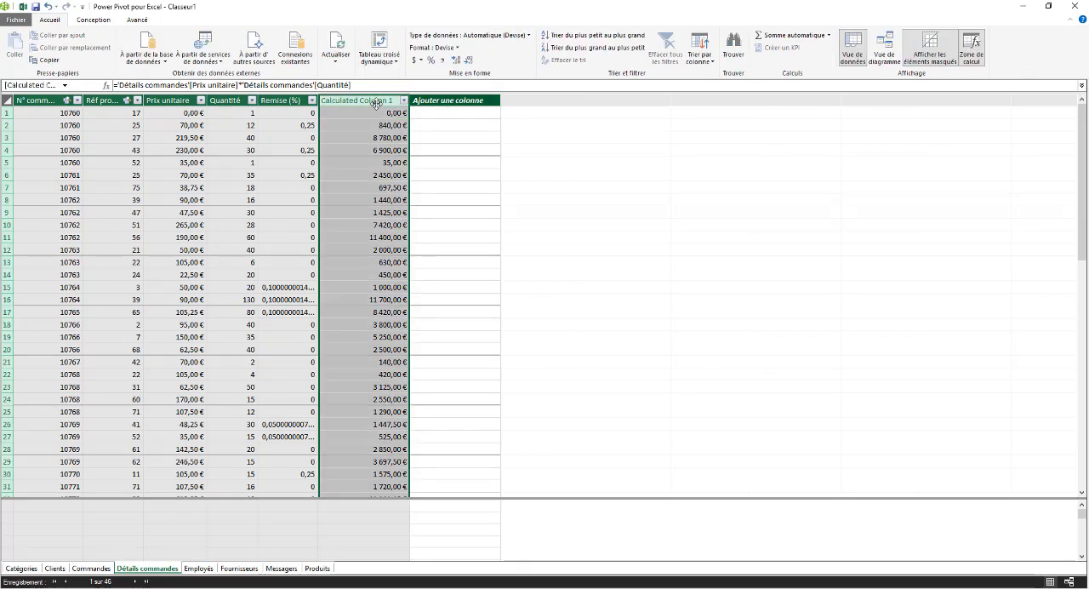
right_click(370, 102)
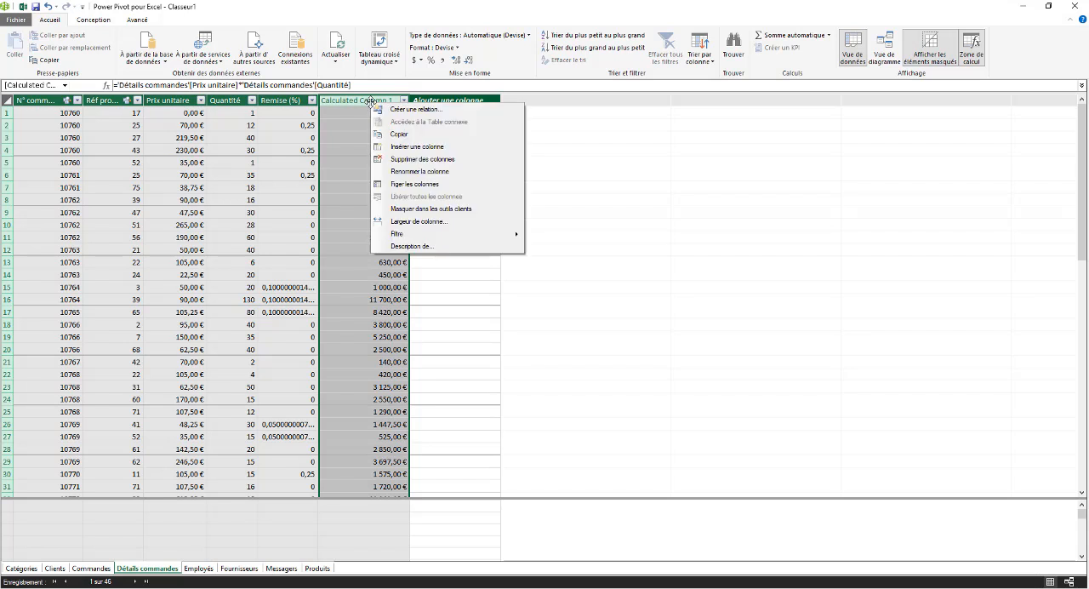
left_click(414, 172)
type("Total")
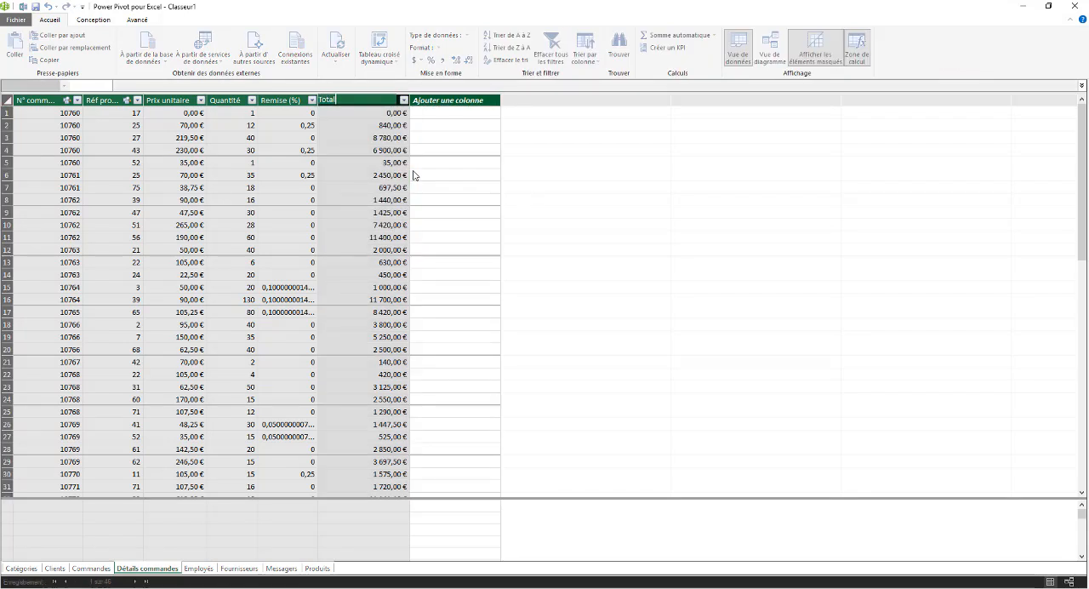
key("Return")
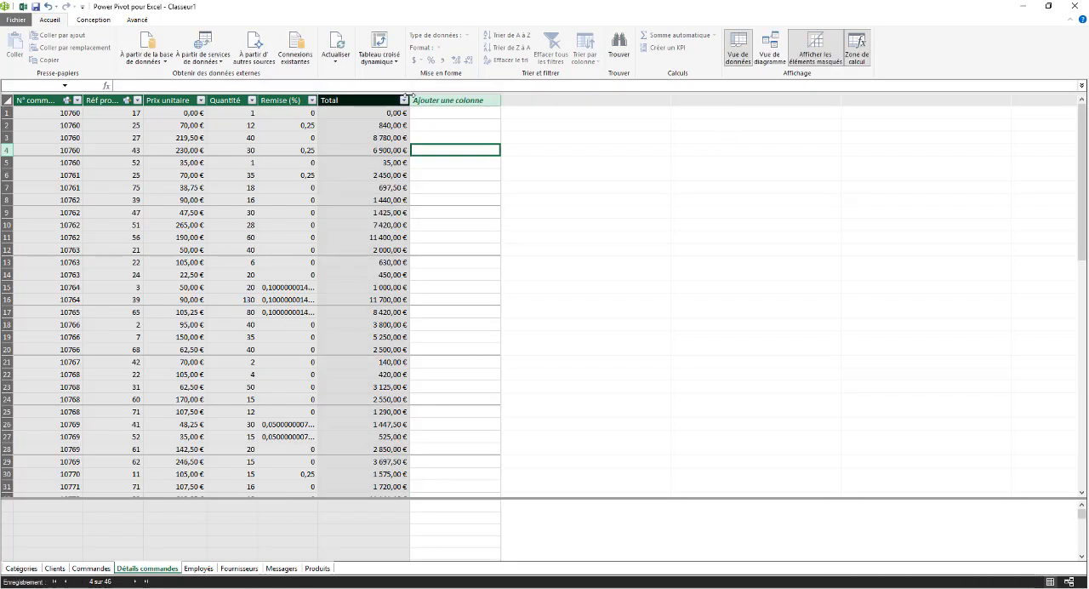
left_click_drag(409, 102, 362, 185)
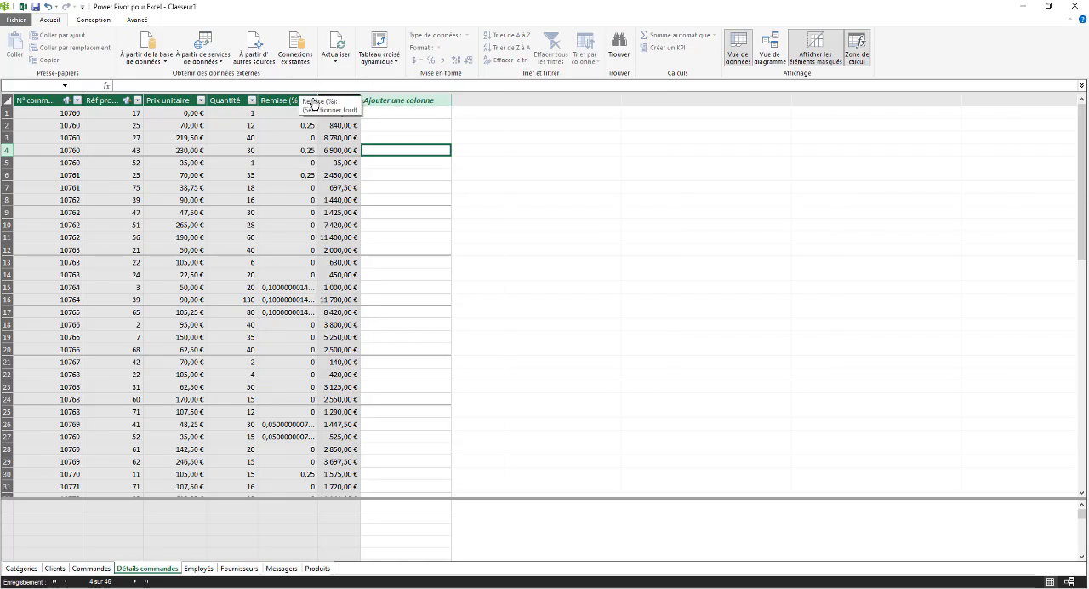
Format the Remise (%) column as a percentage and widen the Port column in the Commandes table
left_click(284, 107)
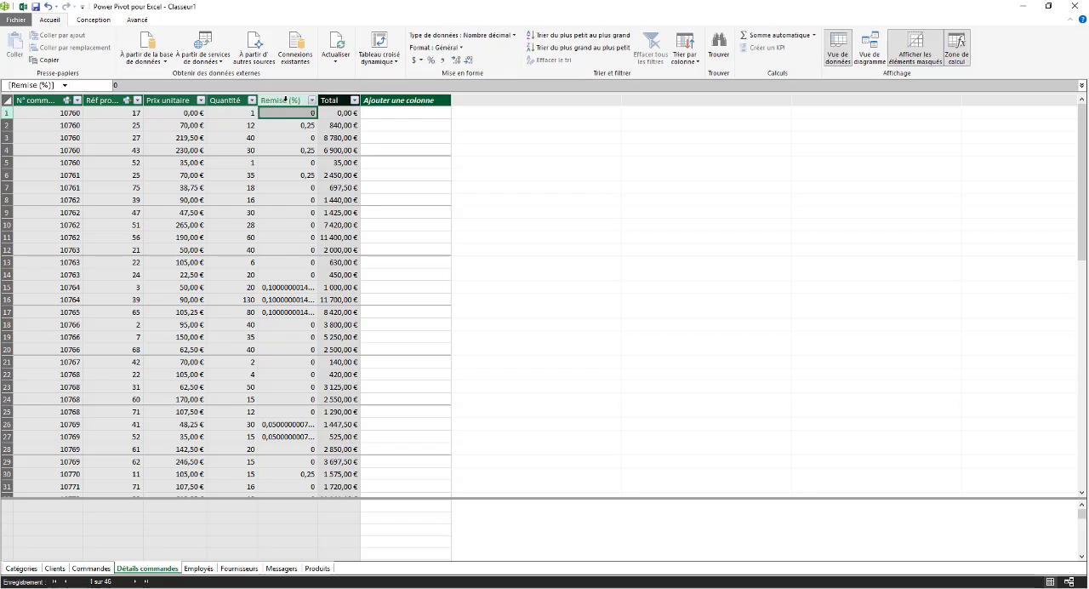
left_click(430, 59)
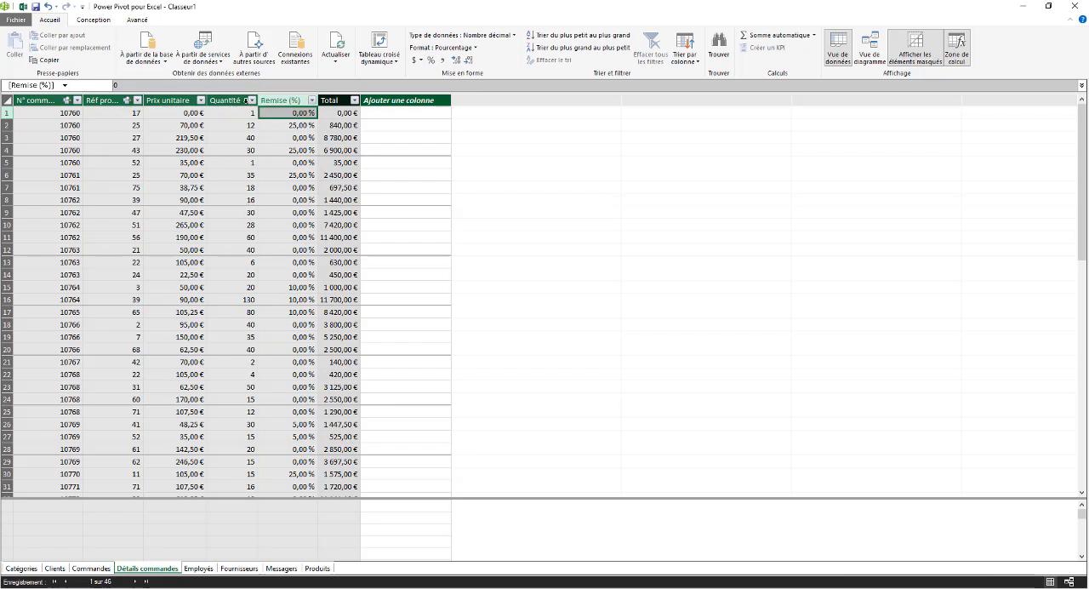
left_click(91, 567)
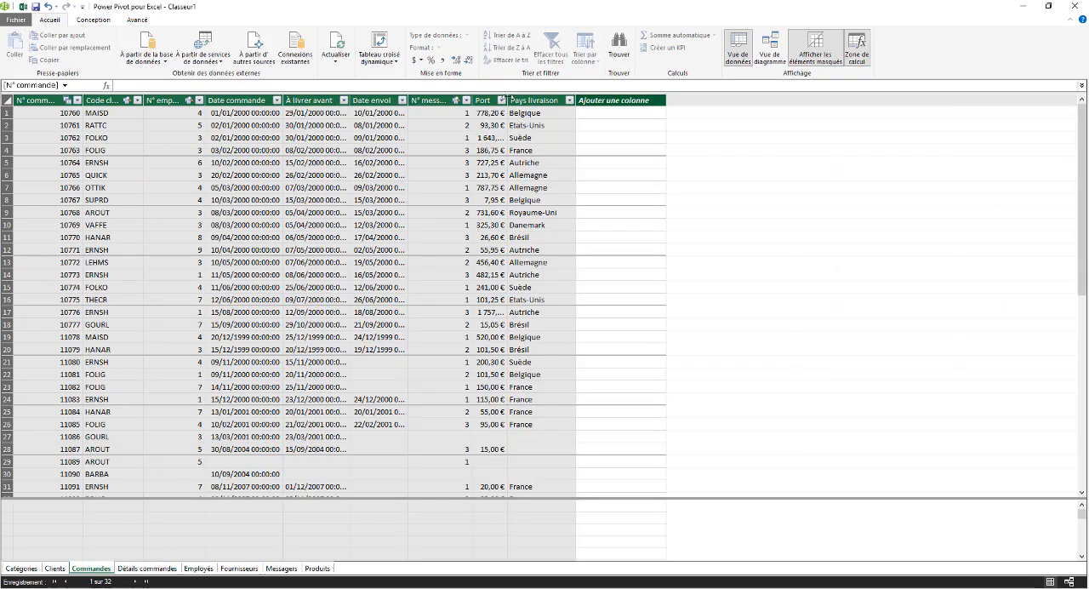
left_click_drag(553, 100, 551, 100)
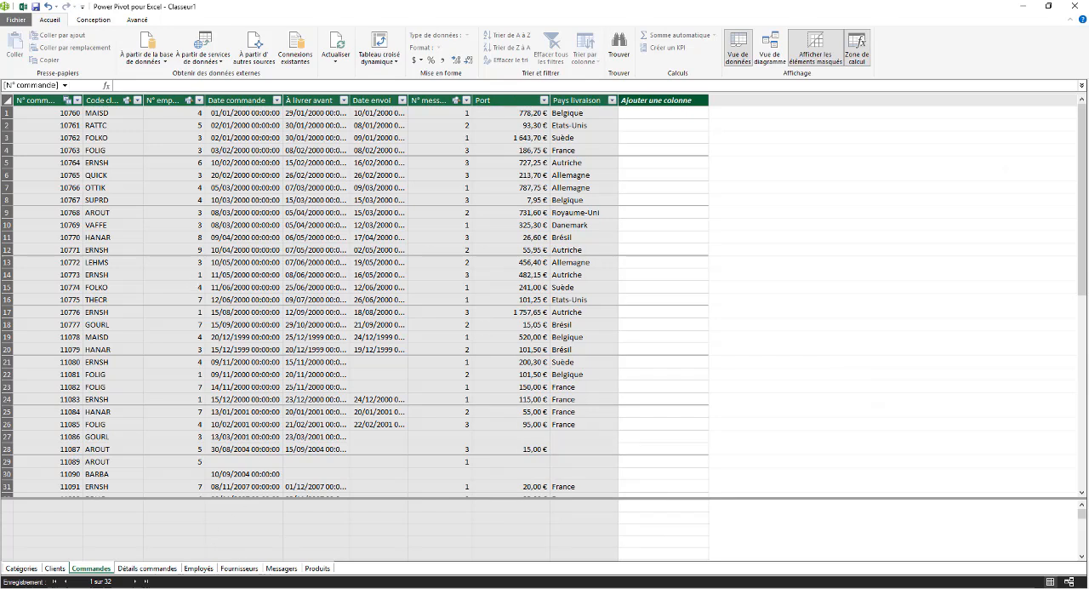
In the Excel PivotTable at B3, place Société from Clients in the rows and Total from Détails commandes in the values
left_click(357, 548)
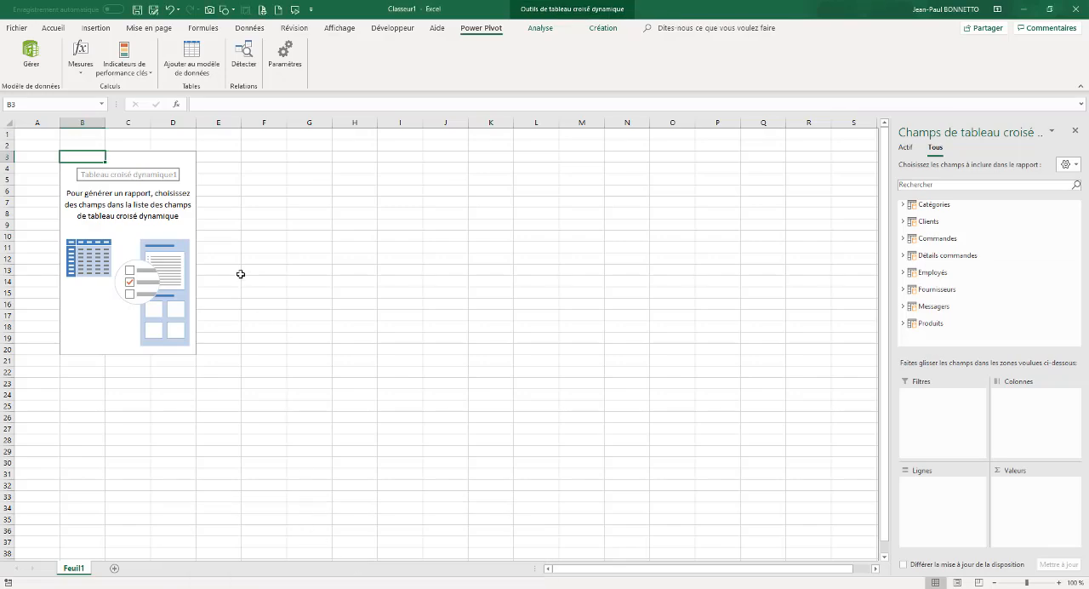
left_click(903, 256)
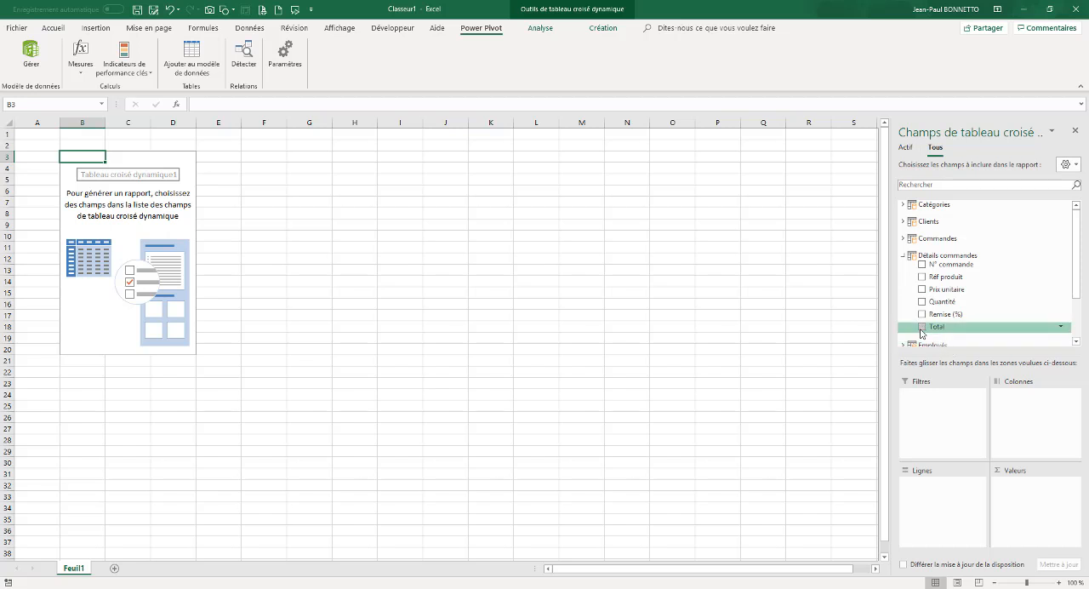
left_click(903, 221)
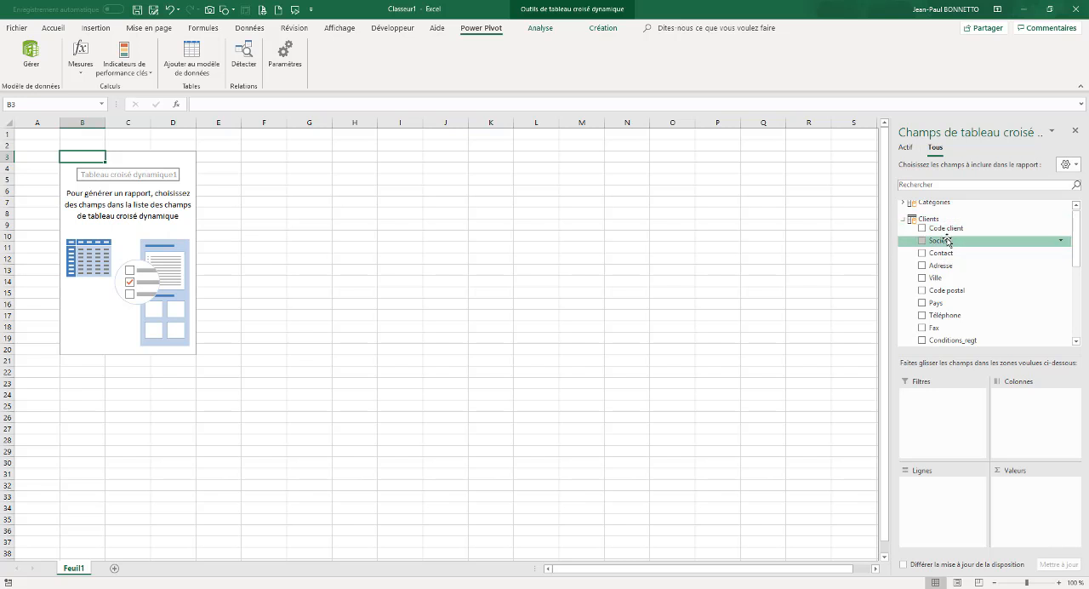
left_click_drag(946, 242, 929, 492)
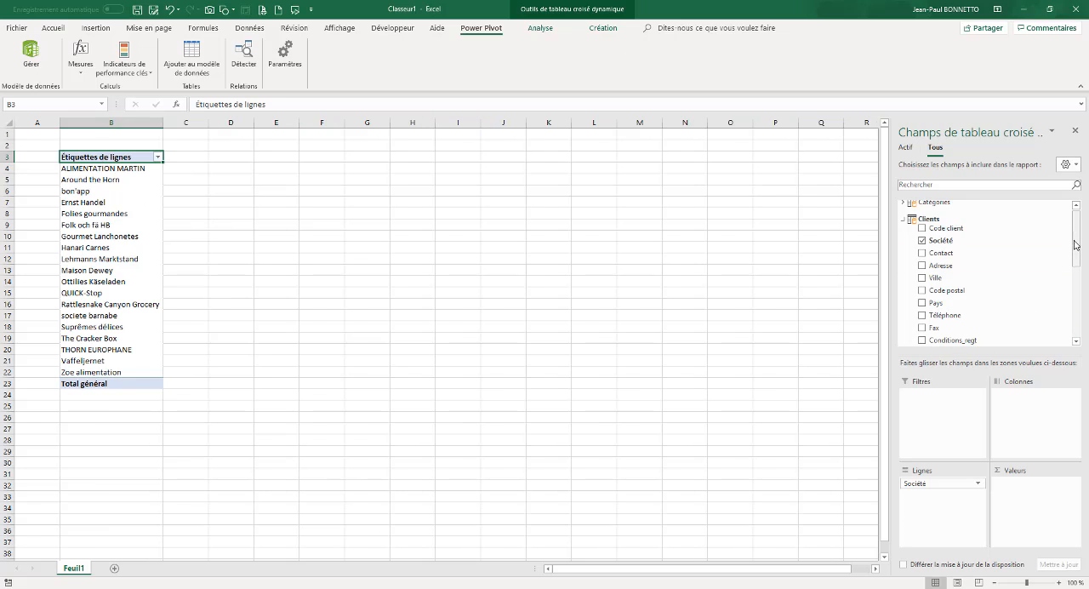
left_click_drag(1076, 245, 1077, 311)
left_click_drag(933, 282, 1021, 489)
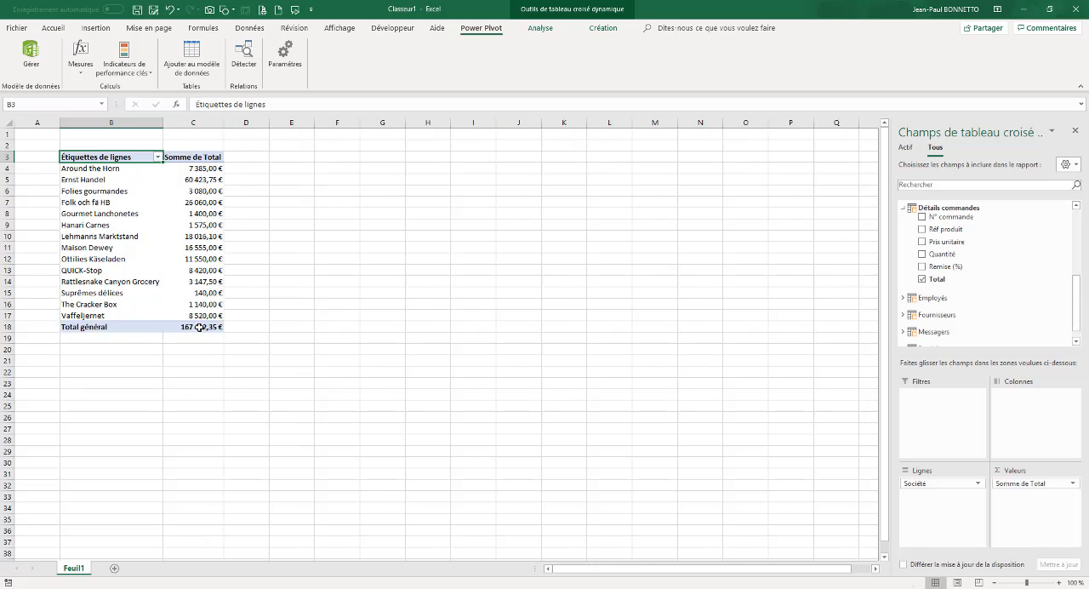
Rename the PivotTable's value header as Total and its row header as Client
left_click(197, 157)
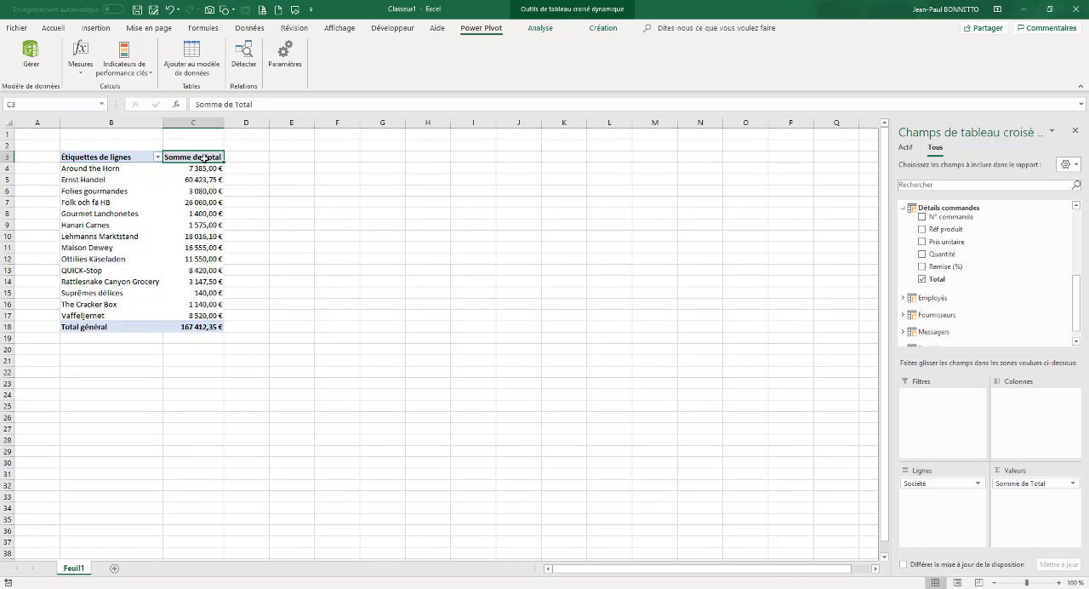
type("Total")
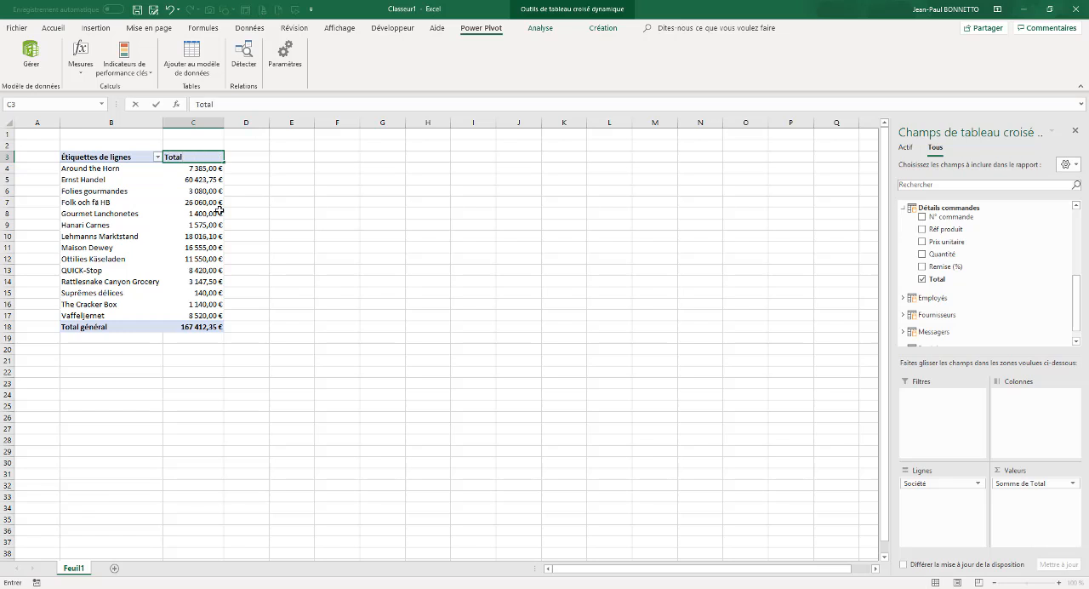
left_click(114, 156)
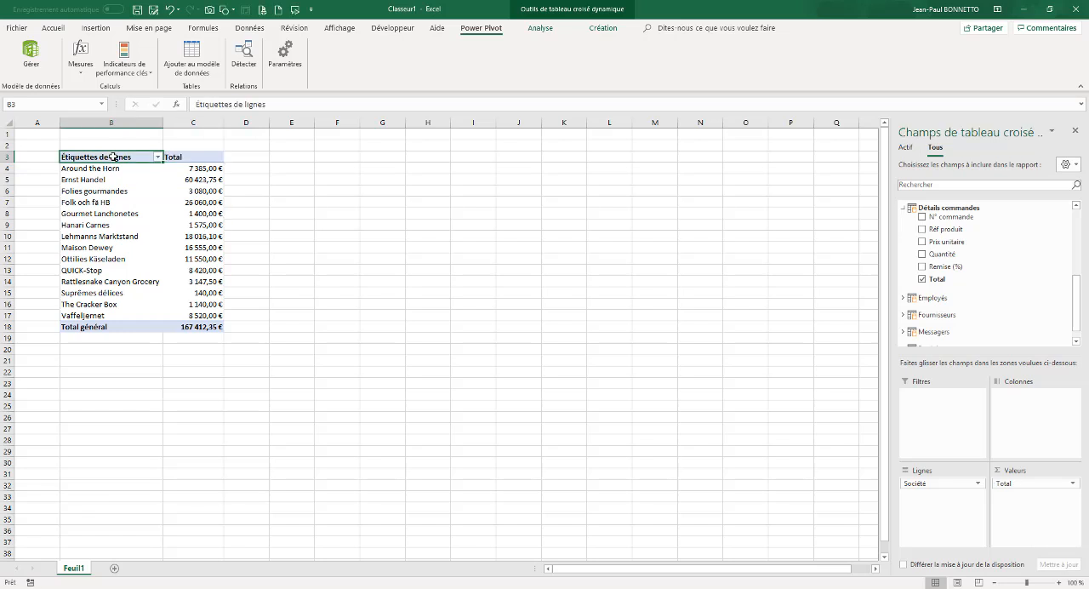
type("Client")
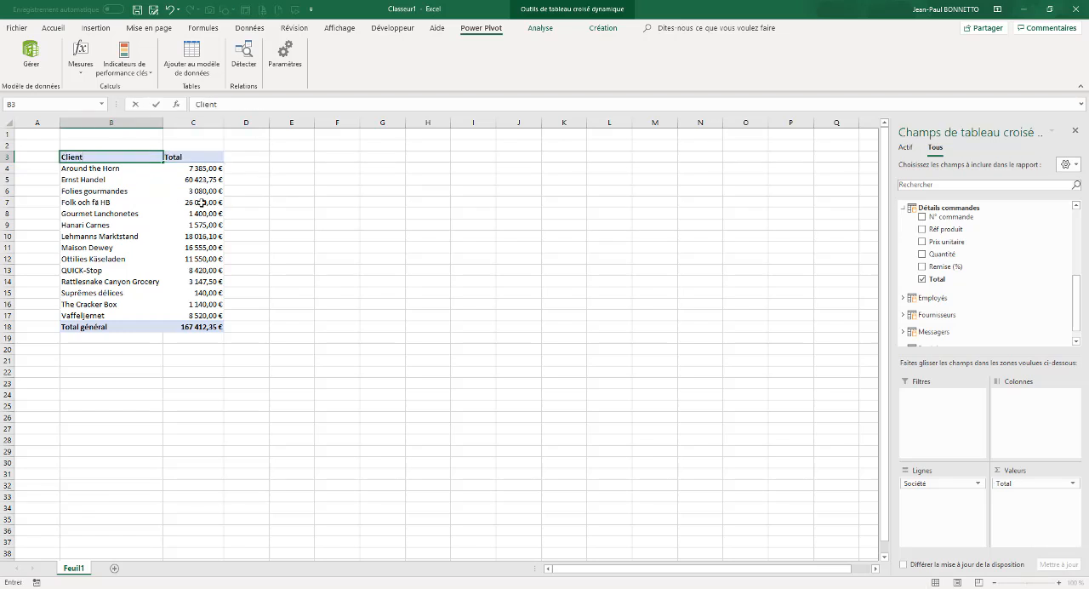
left_click(202, 203)
Sort the PivotTable's clients by Total from largest to smallest
right_click(194, 169)
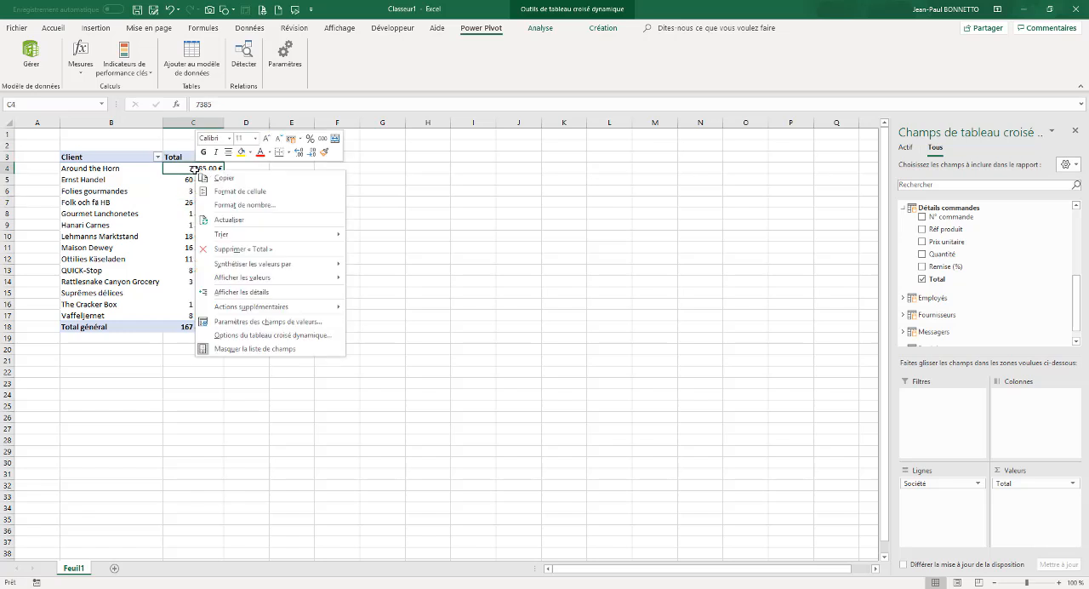
mouse_move(332, 234)
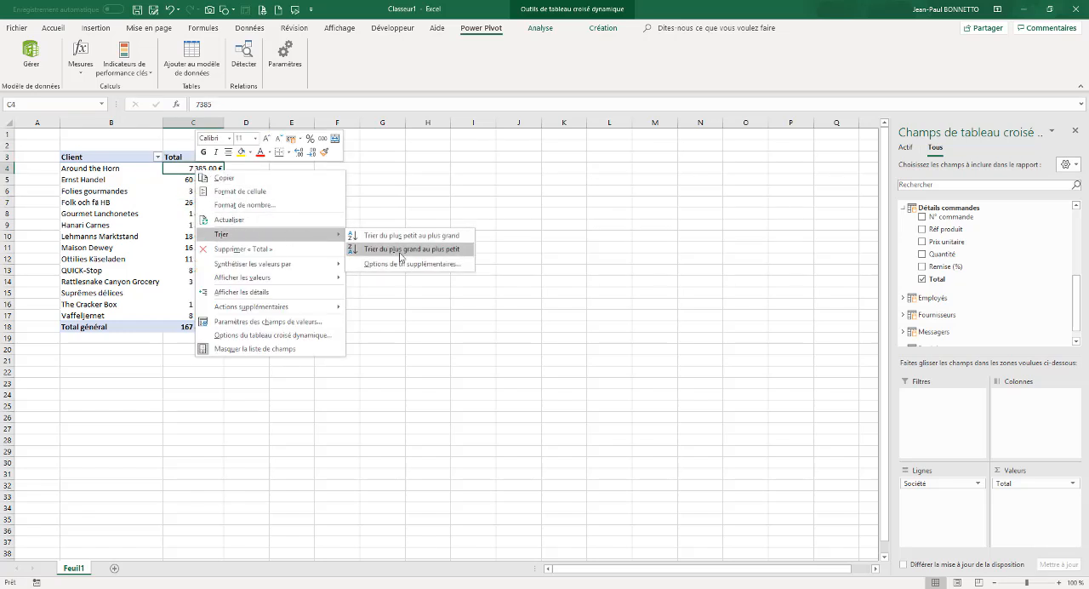
left_click(395, 251)
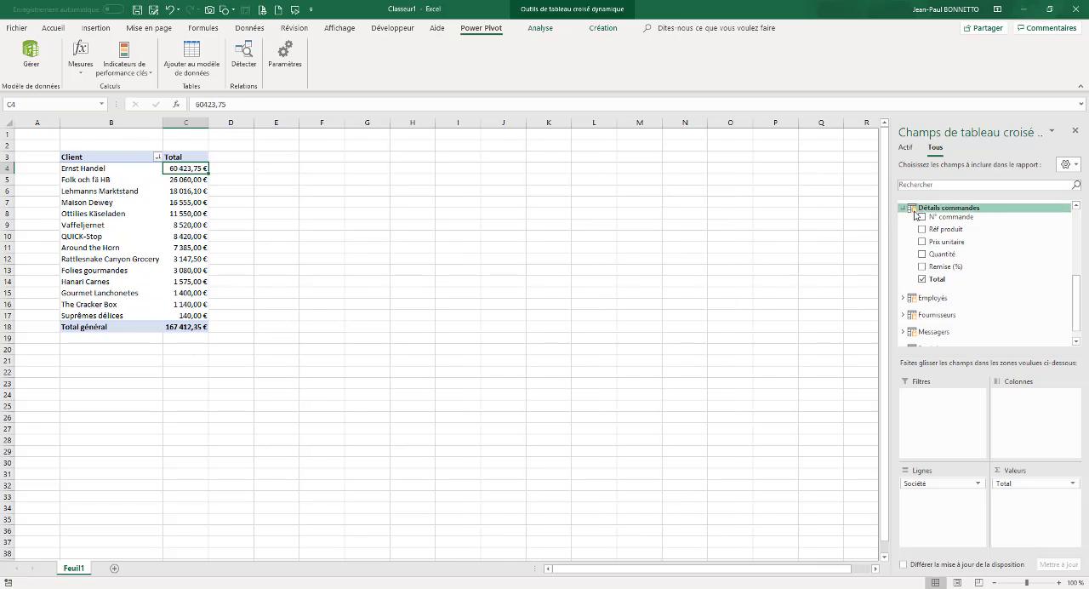
Break down each client by Nom de catégorie in the PivotTable rows, and remove that field again
left_click_drag(1076, 306, 1075, 238)
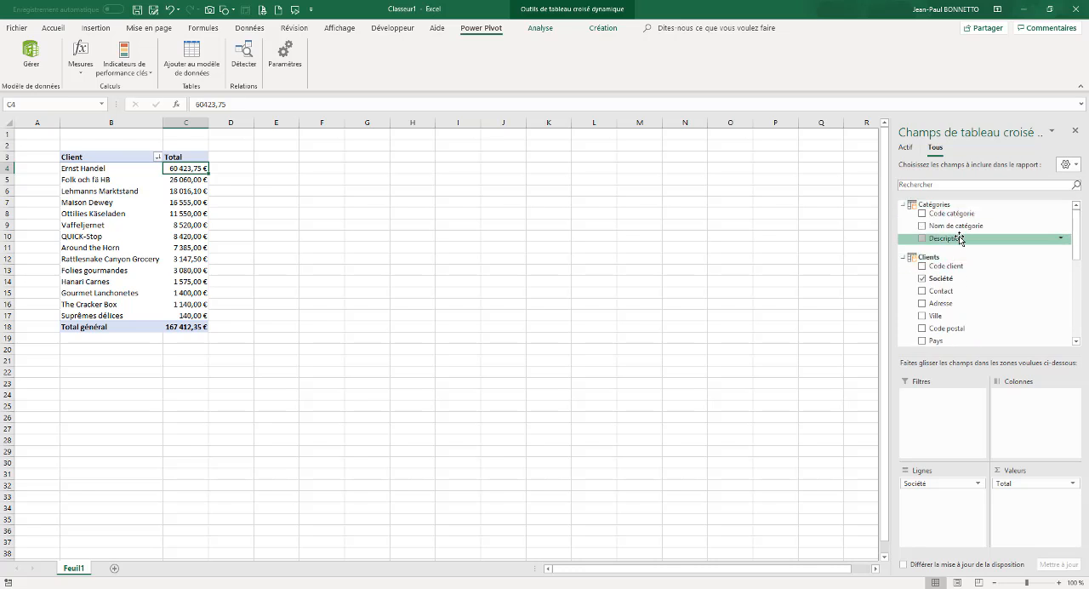
left_click_drag(958, 228, 951, 514)
left_click_drag(1077, 244, 1066, 336)
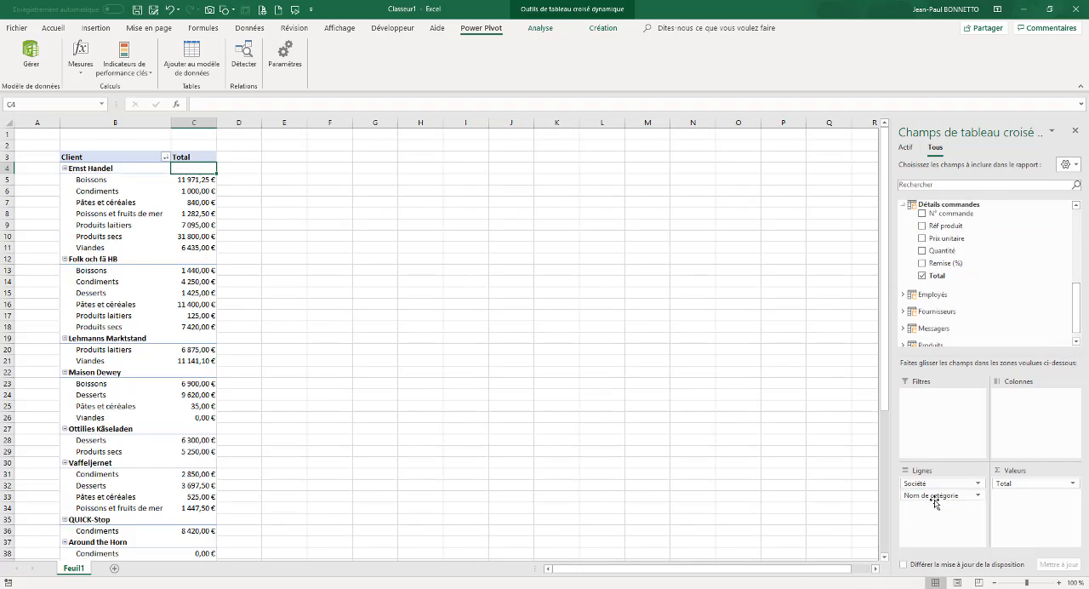
left_click_drag(936, 495, 387, 165)
Insert a new PivotTable from the Power Pivot data model on the existing sheet Feuil1 at cell H3
left_click(387, 160)
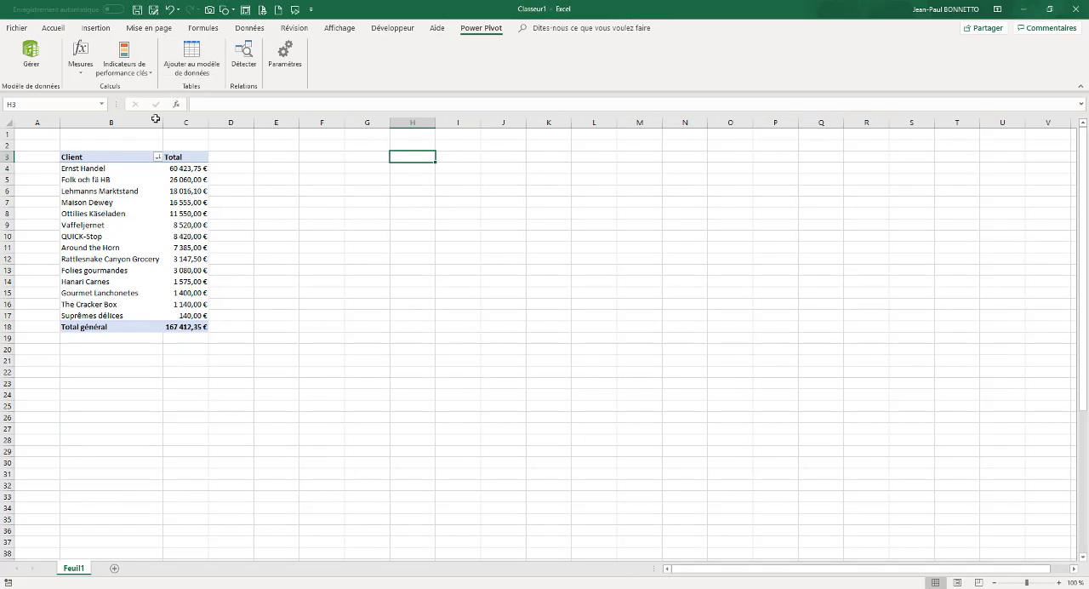
left_click(30, 61)
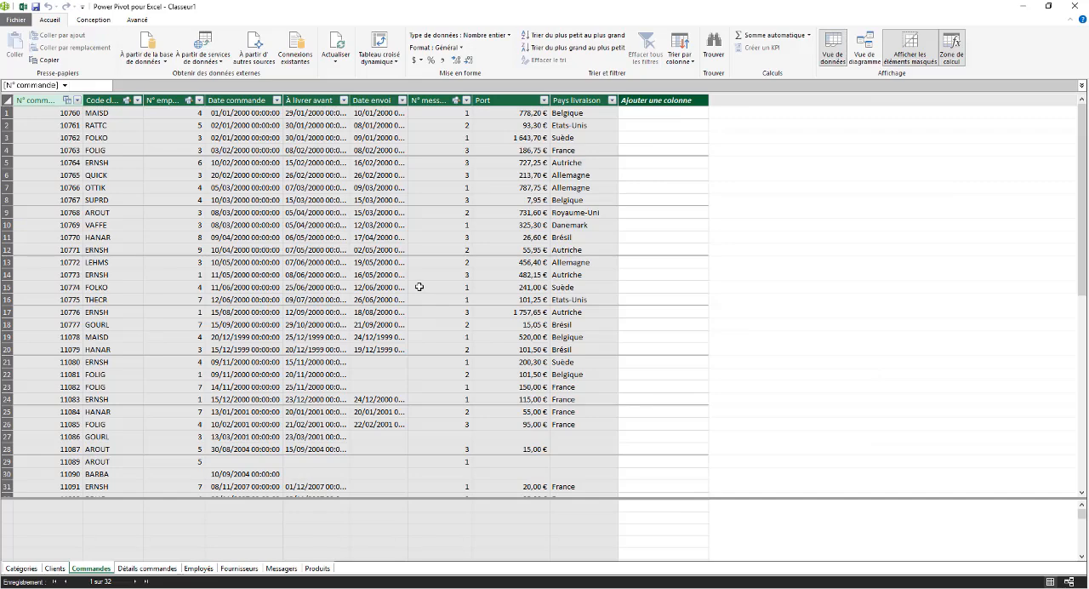
left_click(383, 44)
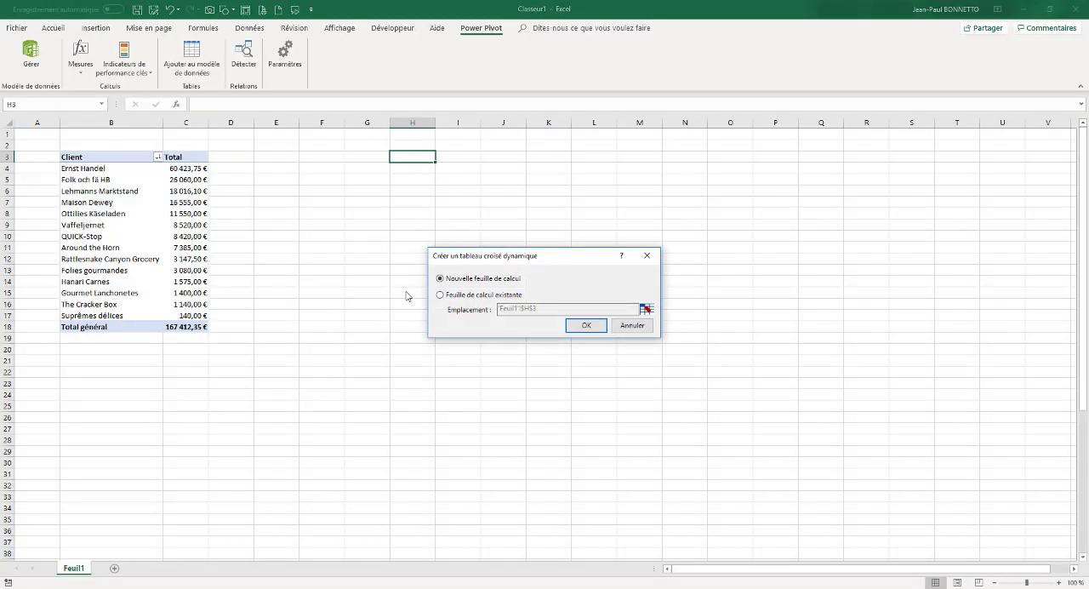
left_click(441, 295)
left_click(646, 308)
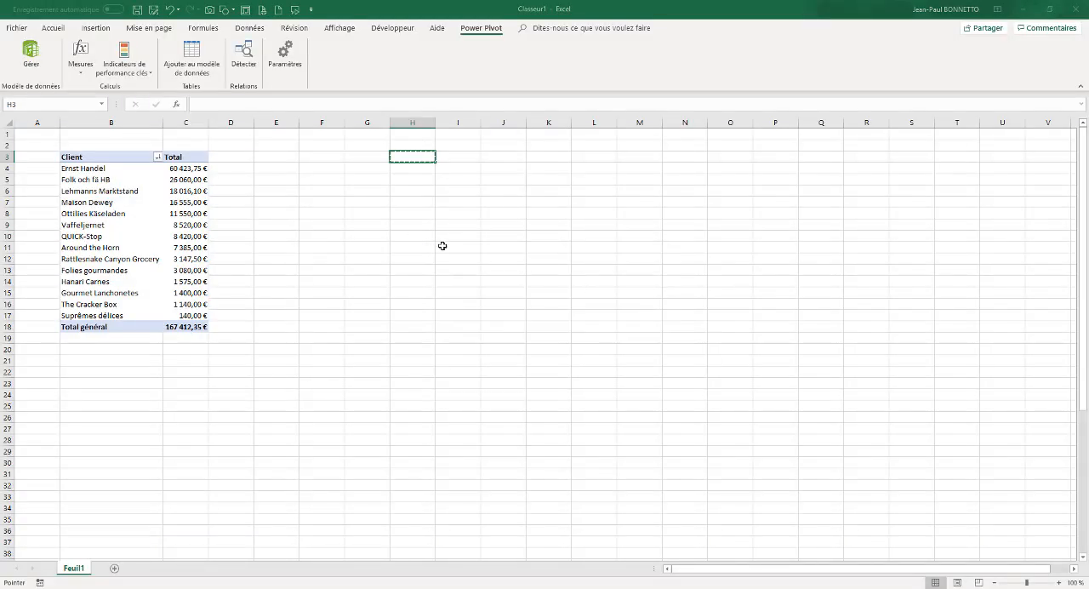
left_click(545, 391)
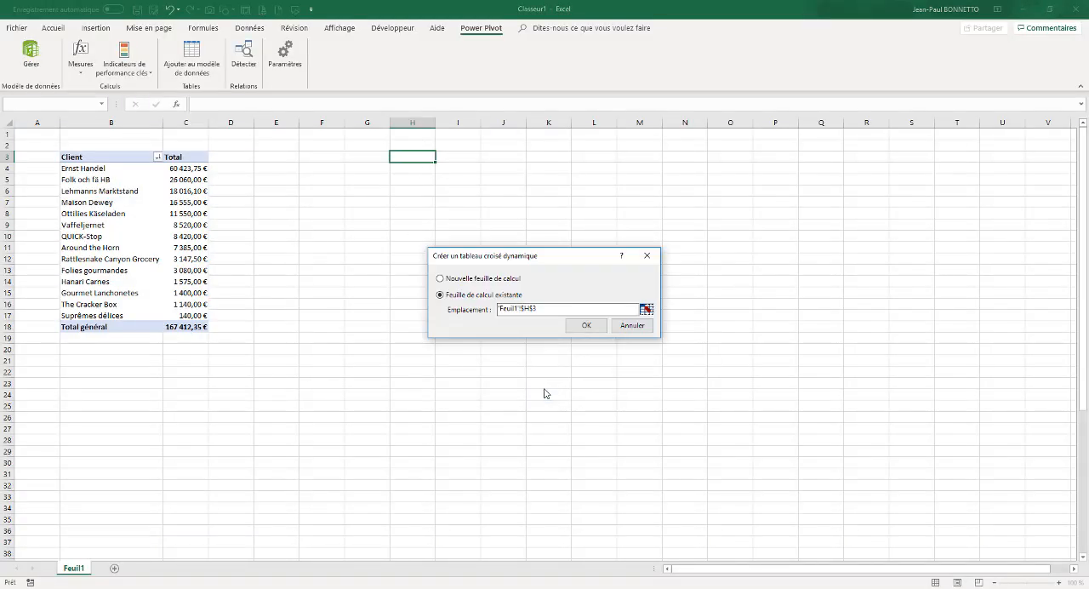
left_click(586, 325)
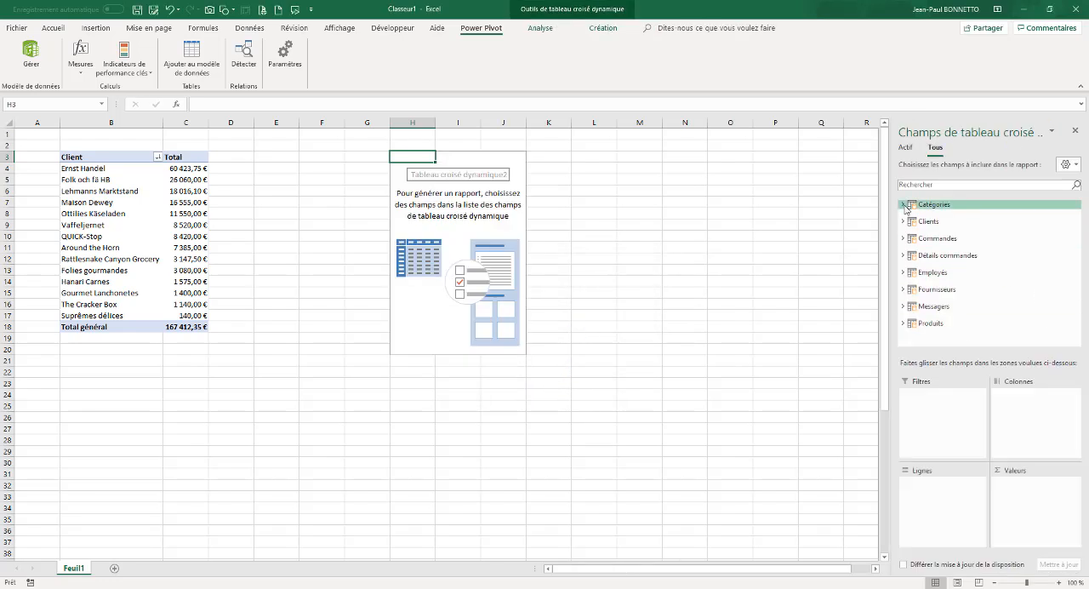
Place Nom de catégorie from Catégories in the rows and Total from Détails commandes in the values of the PivotTable at H3
left_click(940, 205)
left_click_drag(944, 228, 942, 503)
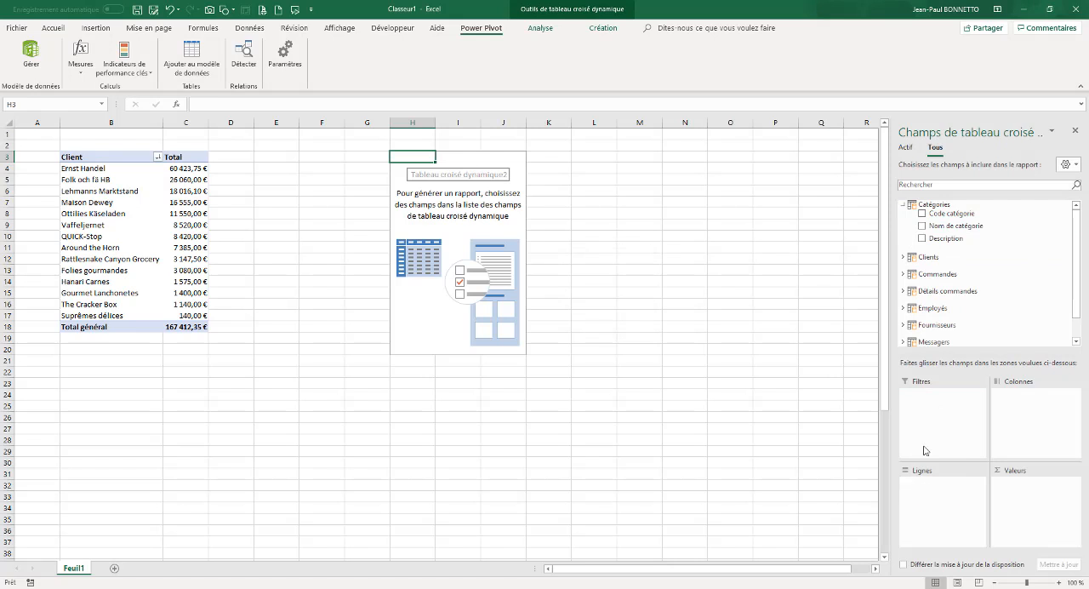
scroll(1067, 247, "down", 1)
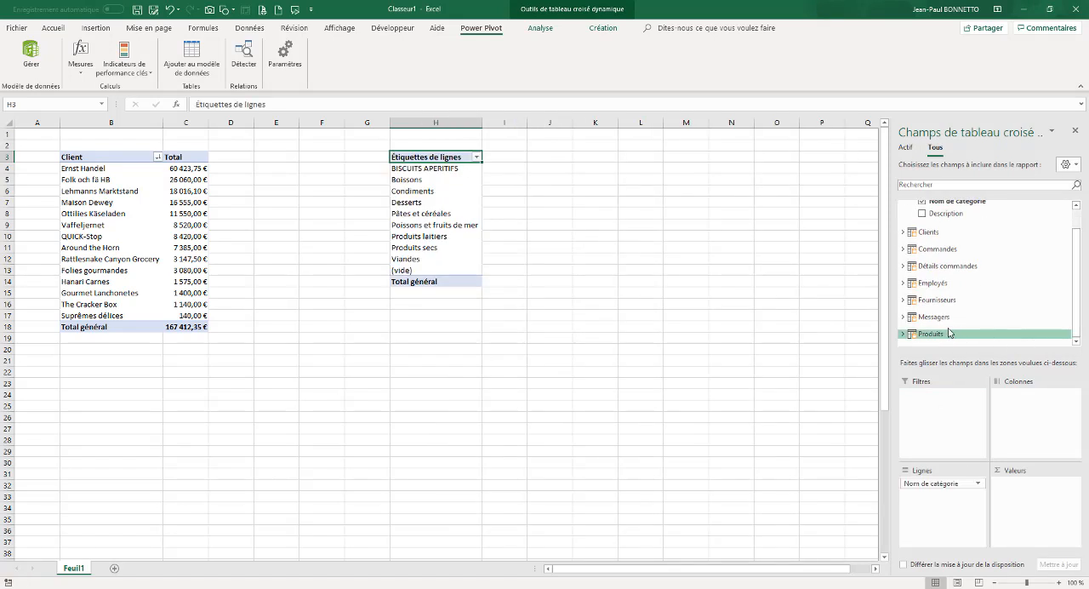
left_click(903, 266)
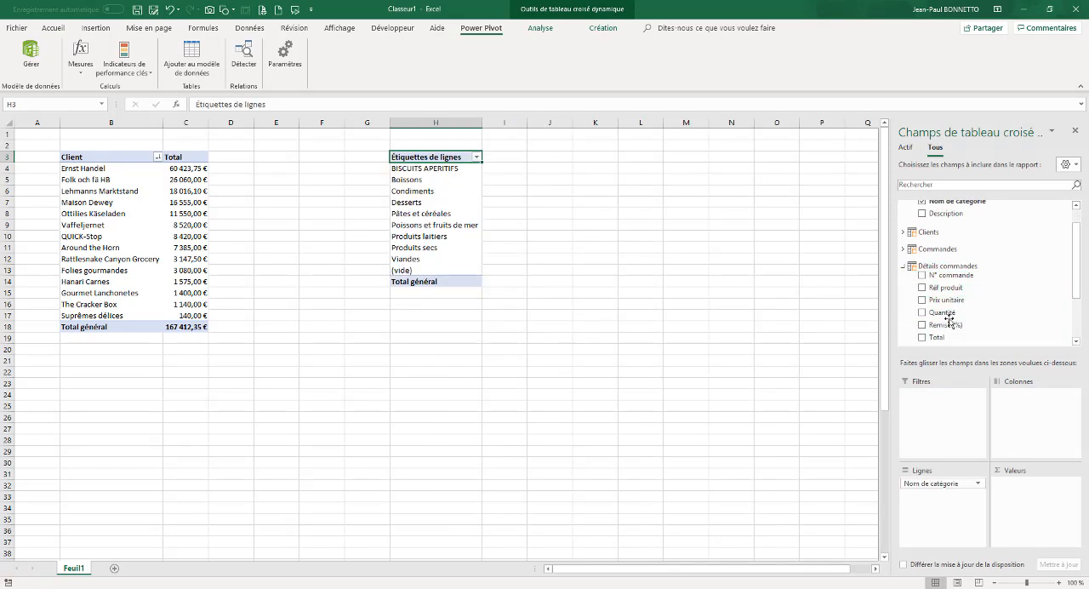
left_click_drag(941, 312, 1032, 491)
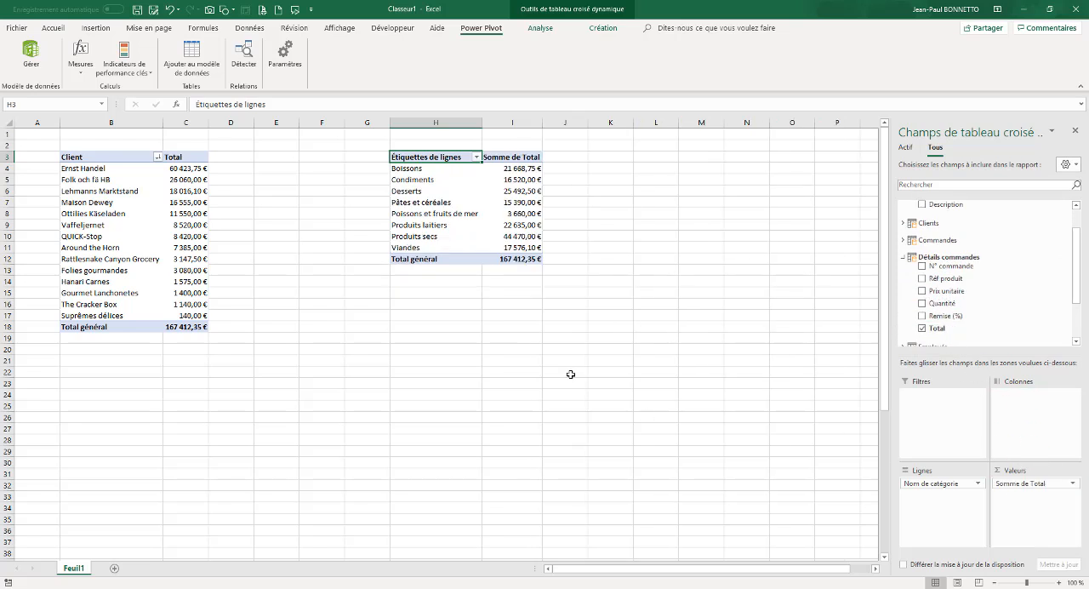
Rename the category PivotTable's value header as Total and its row header as Catégories
left_click(509, 157)
type("To")
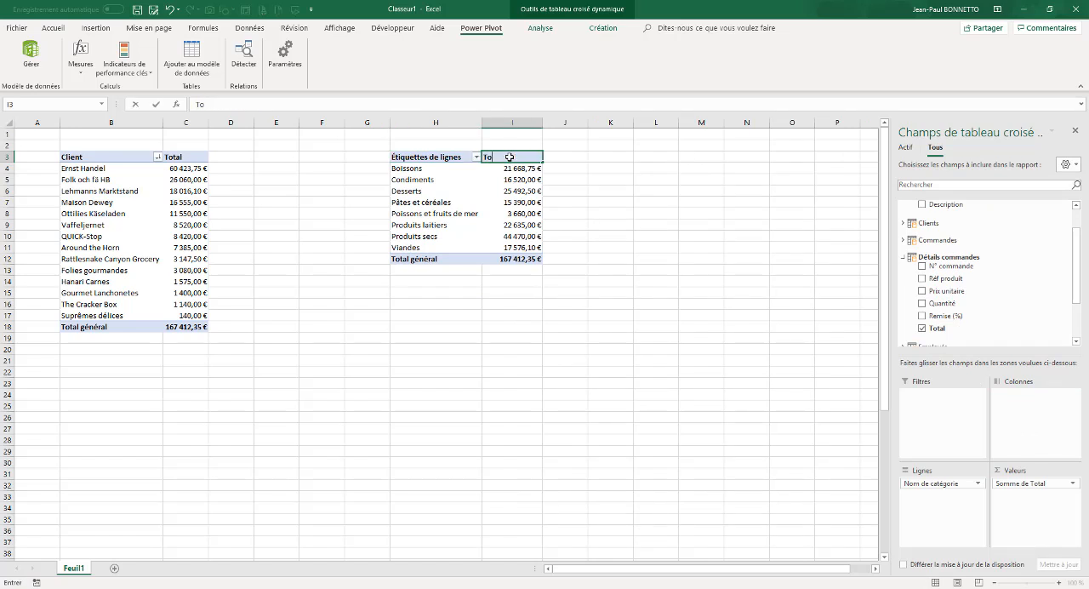
type("tal")
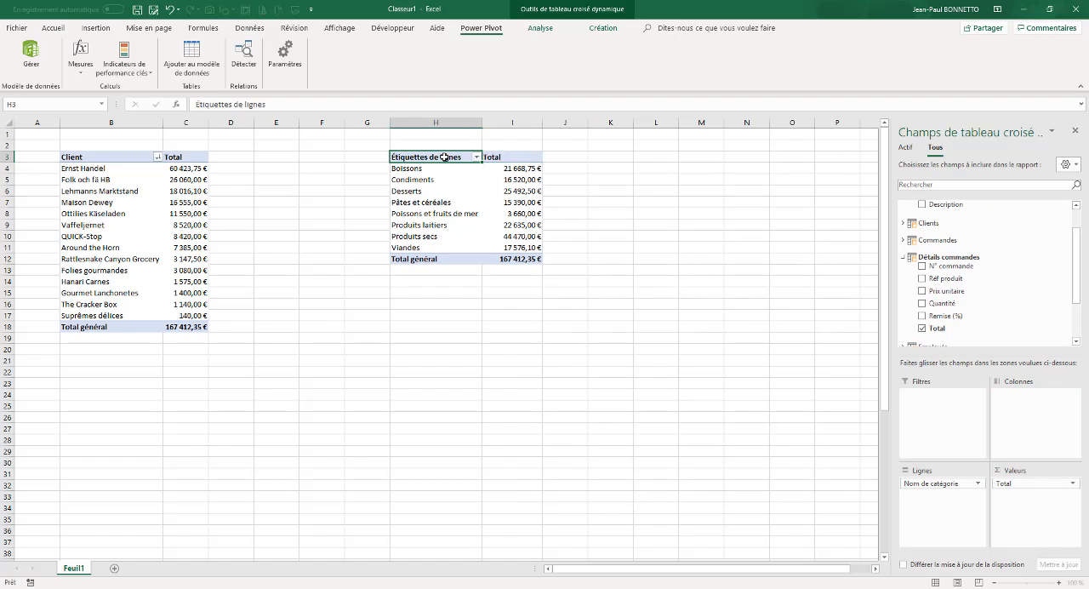
left_click(444, 157)
type("Catégorie")
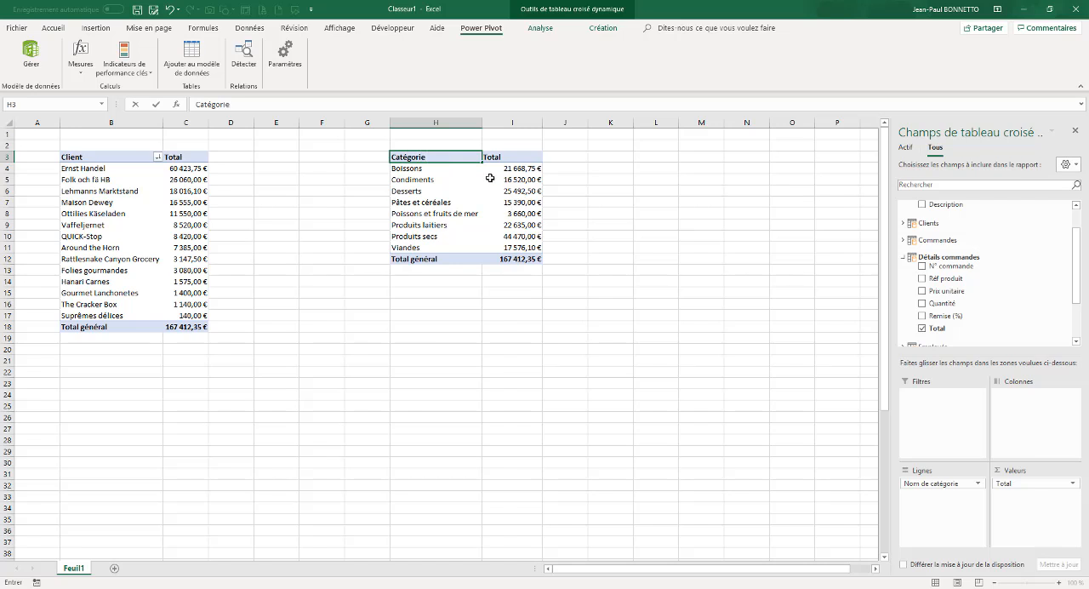
type("s")
left_click(655, 155)
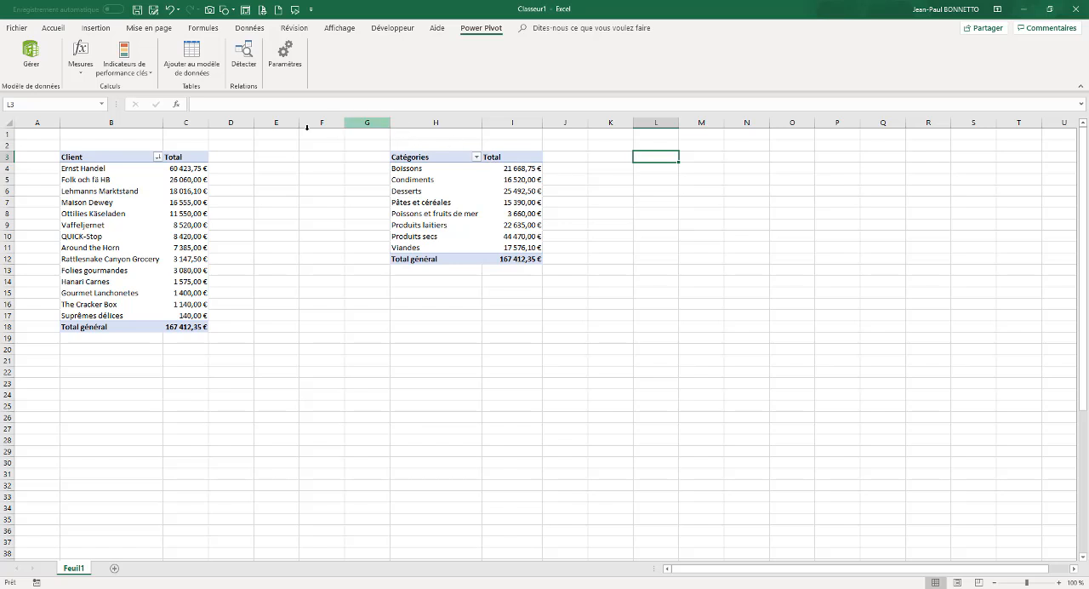
Insert another PivotTable from the Power Pivot data model on the existing sheet Feuil1 at cell M3
left_click(425, 156)
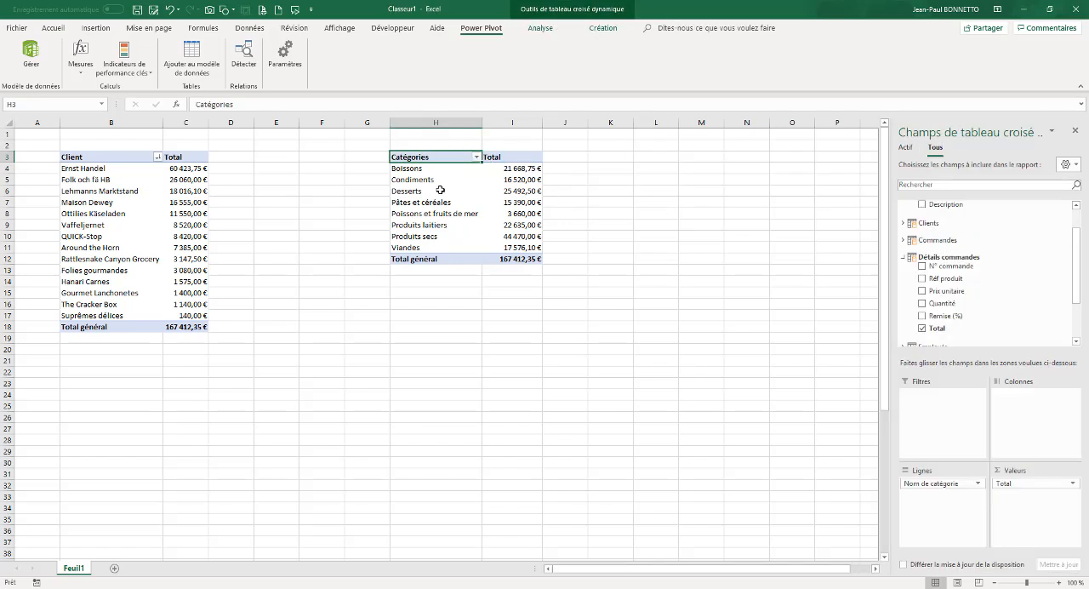
left_click(30, 53)
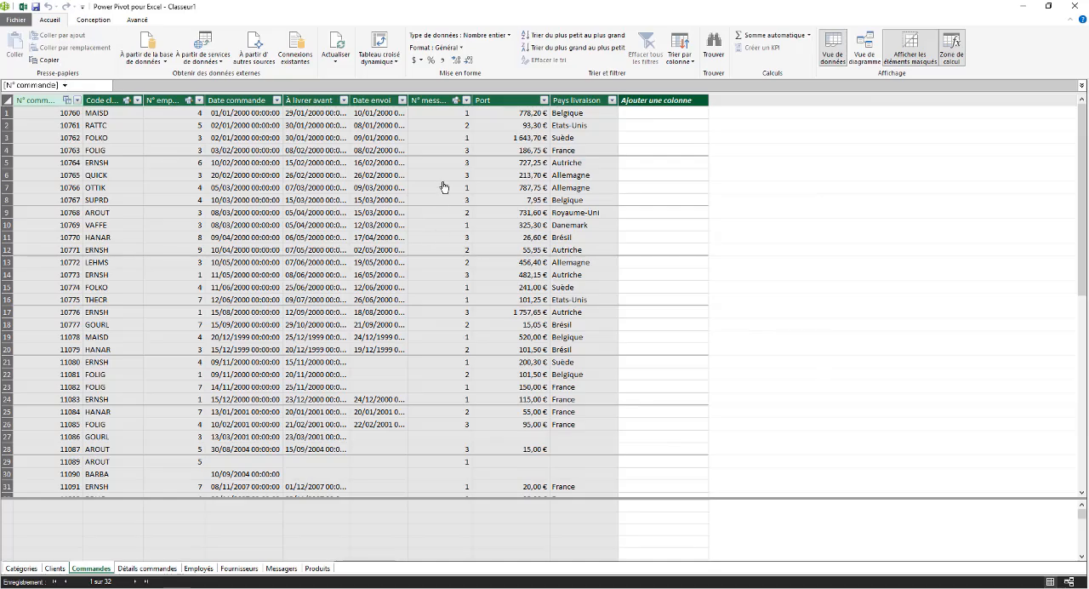
left_click(390, 77)
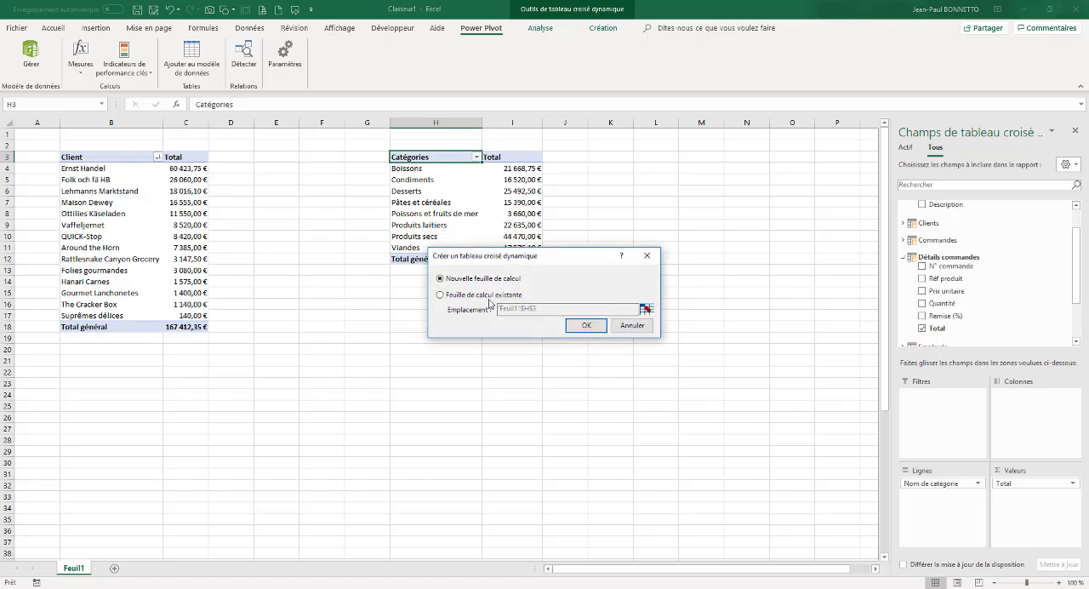
left_click(439, 295)
left_click(587, 325)
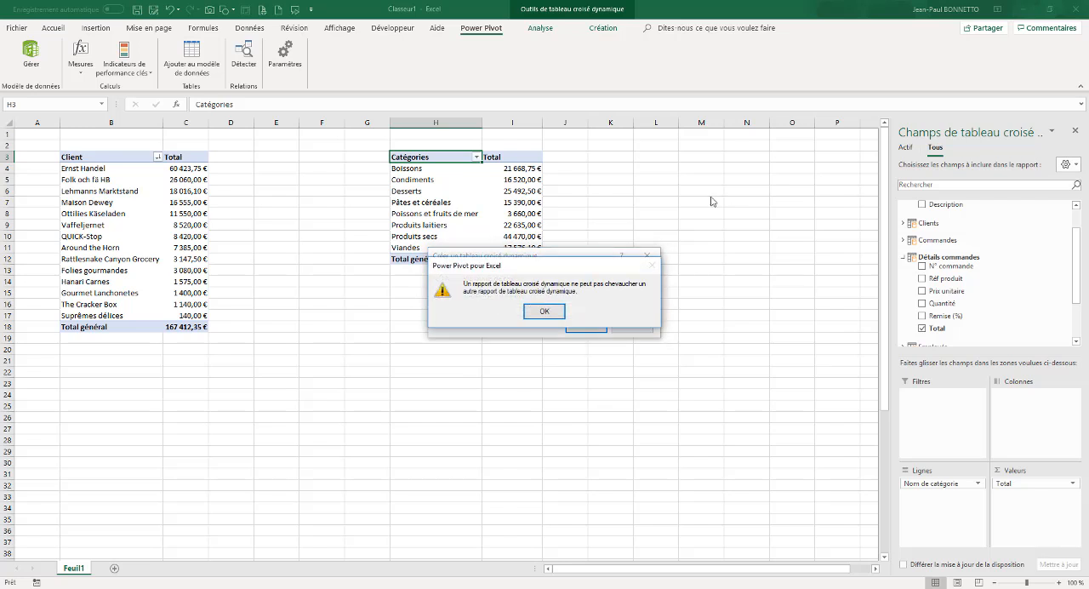
left_click(552, 310)
left_click(646, 309)
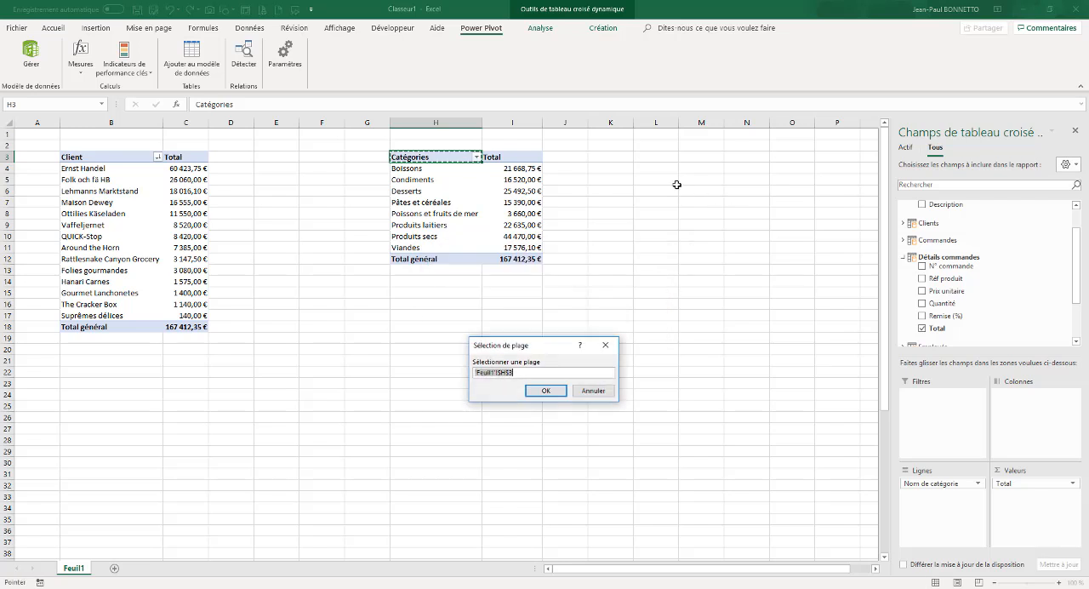
left_click(701, 157)
left_click(553, 388)
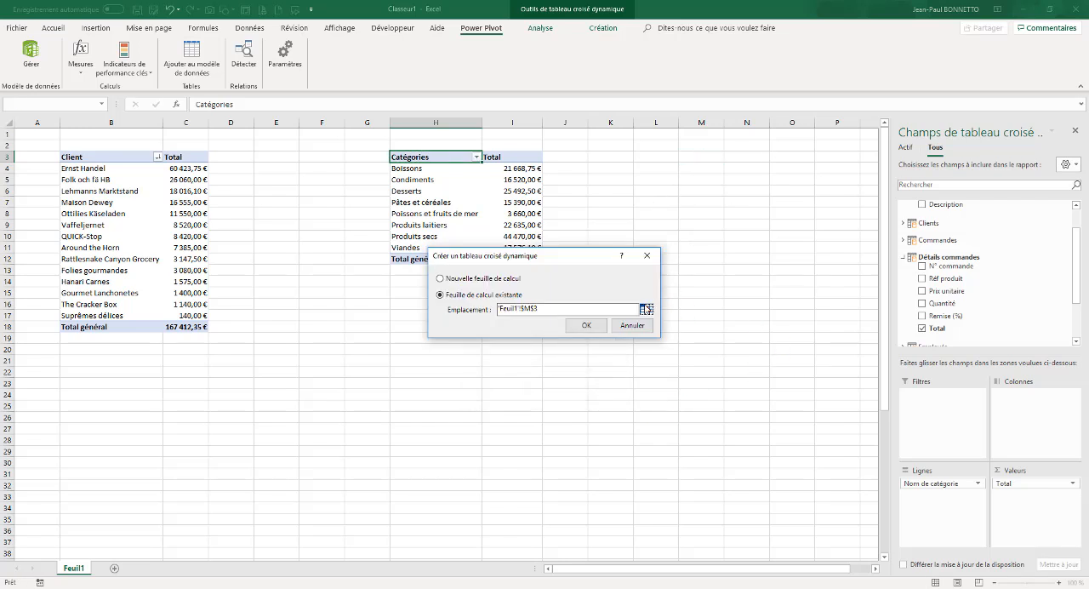
left_click(595, 324)
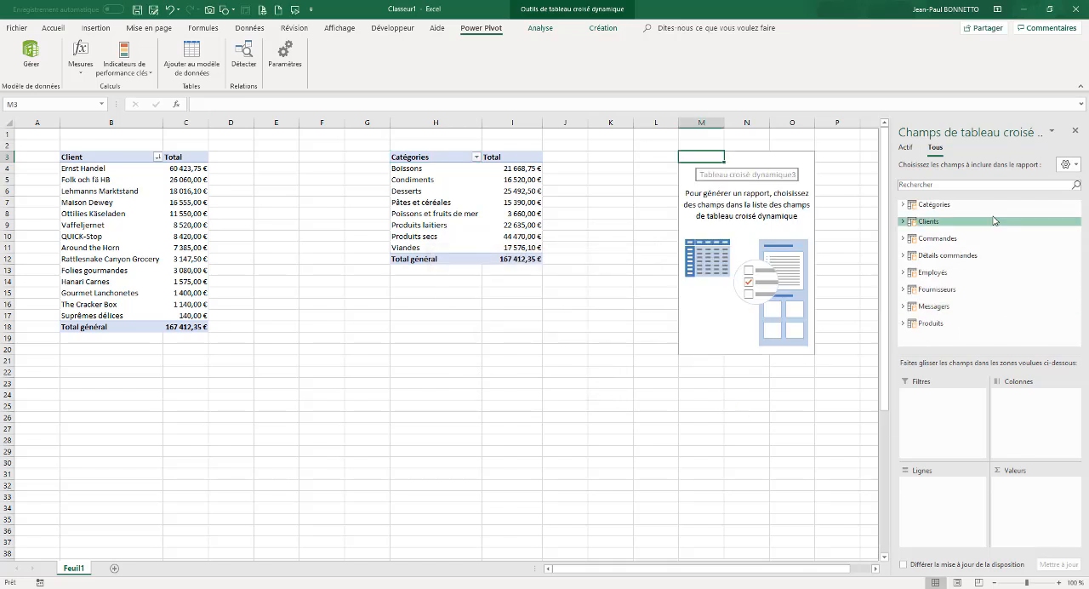
Place Total from Détails commandes in the values of the PivotTable at M3 and rename its header as CA
left_click(902, 255)
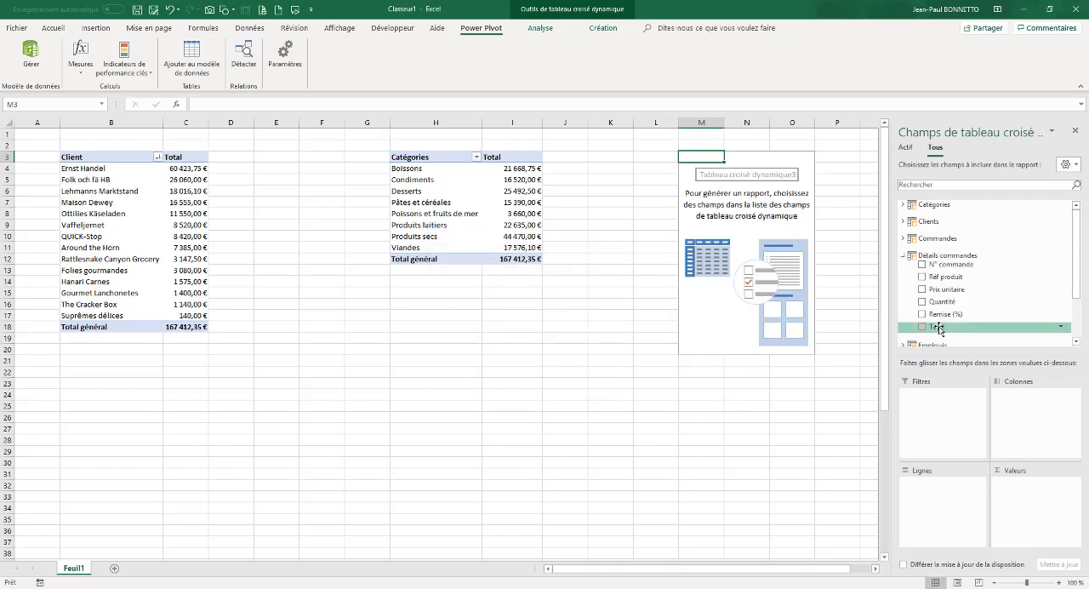
left_click_drag(933, 328, 1020, 497)
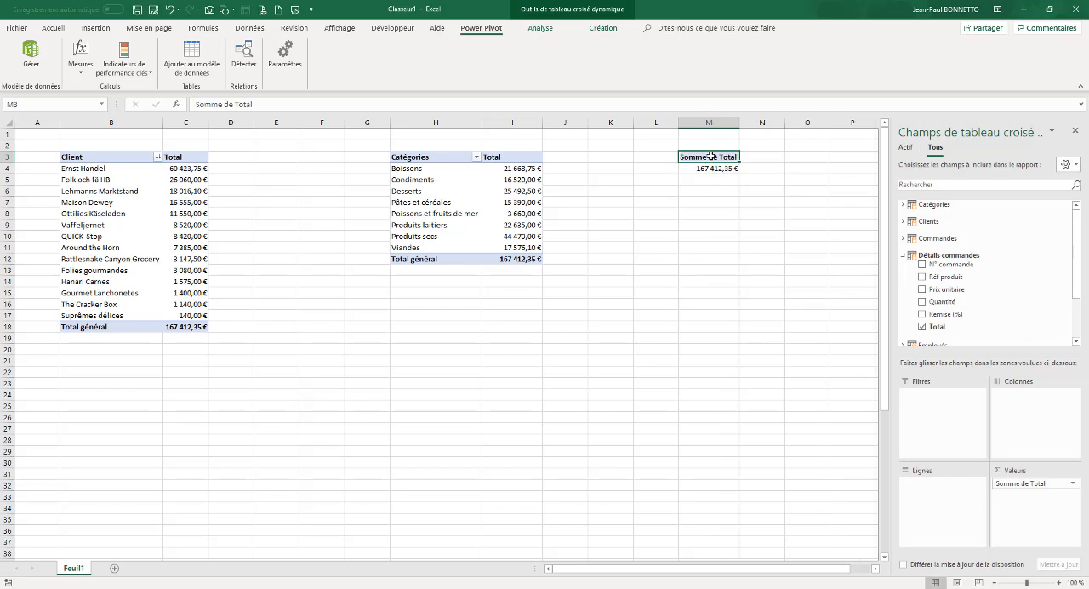
type("CA")
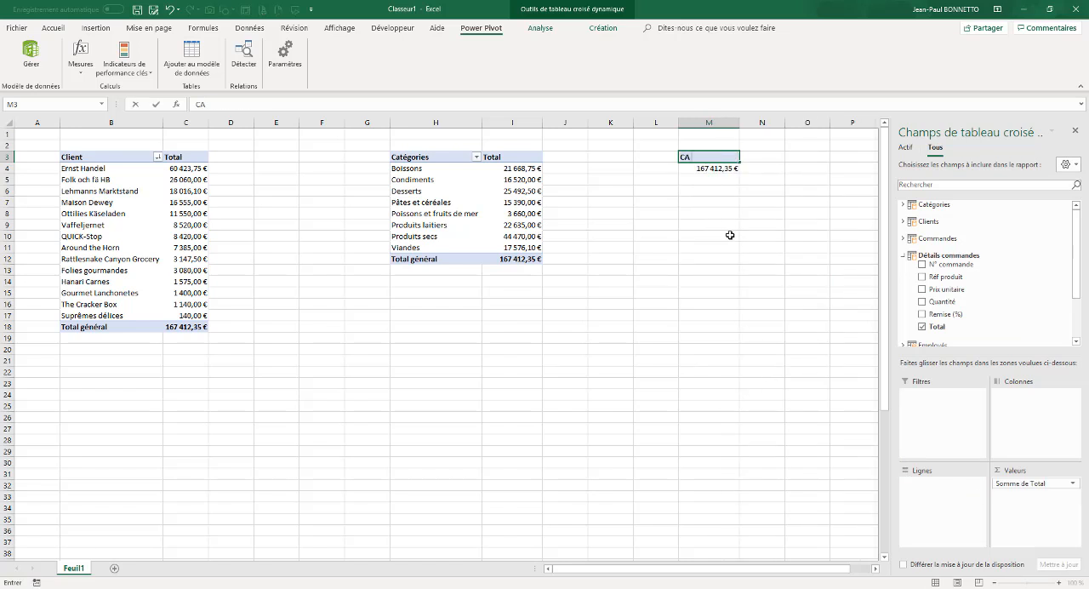
key("Return")
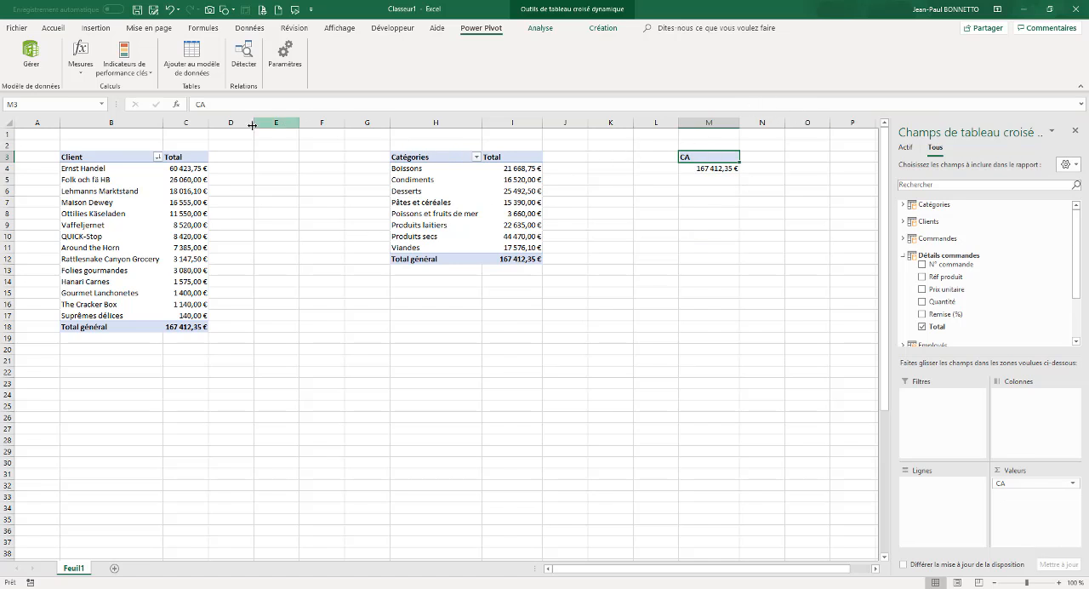
Narrow the empty columns D to G and J to L between the PivotTables
left_click_drag(236, 124, 320, 125)
left_click_drag(467, 124, 510, 174)
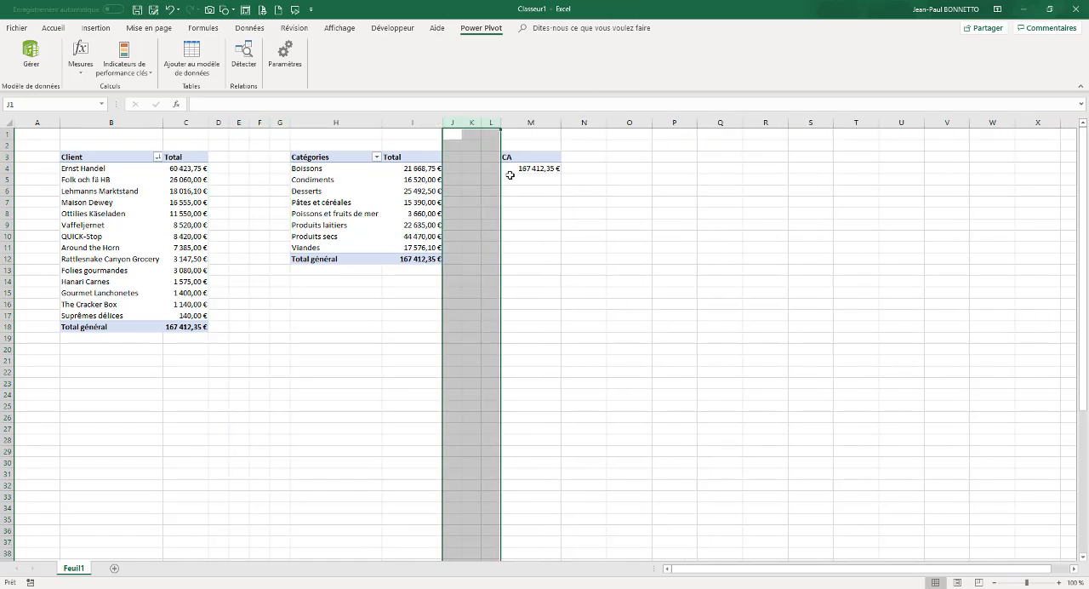
left_click(129, 238)
Switch to the Tableau de Bord workbook and examine the charts on the sample sales dashboard
left_click(341, 210)
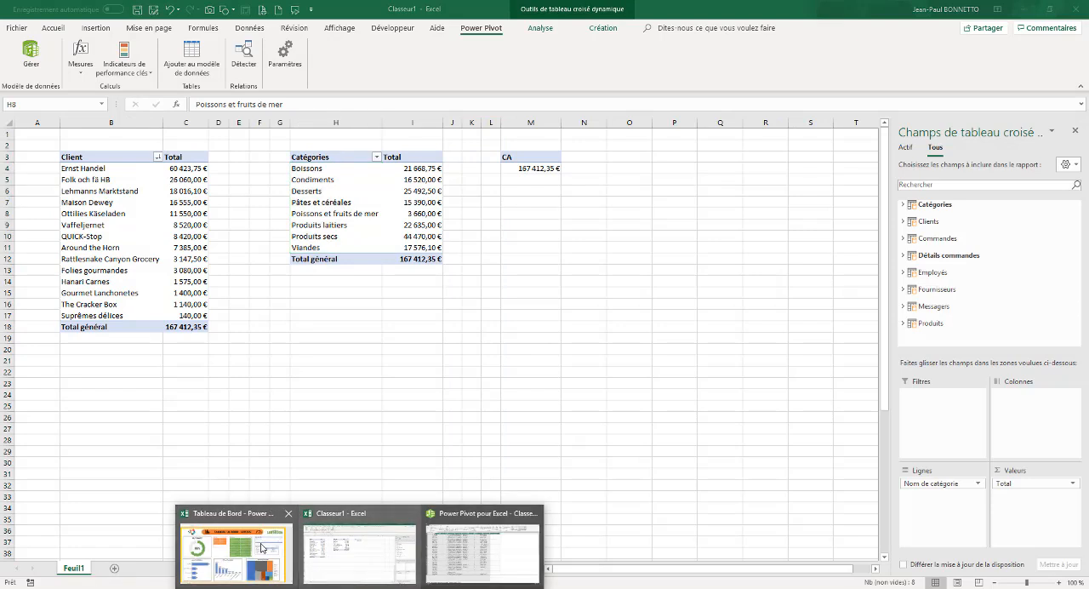
left_click(263, 549)
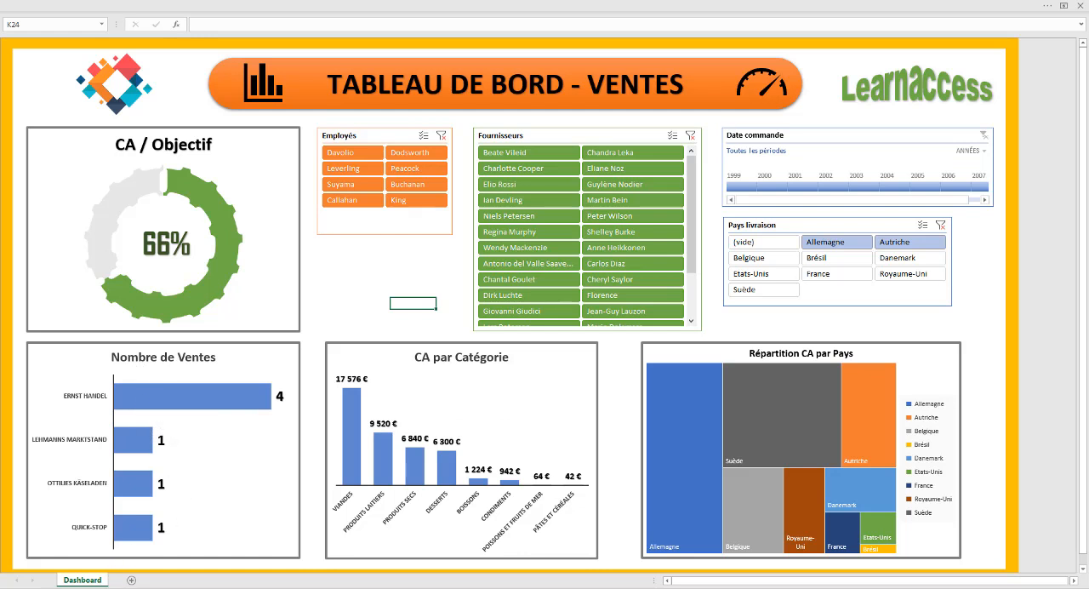
mouse_move(359, 587)
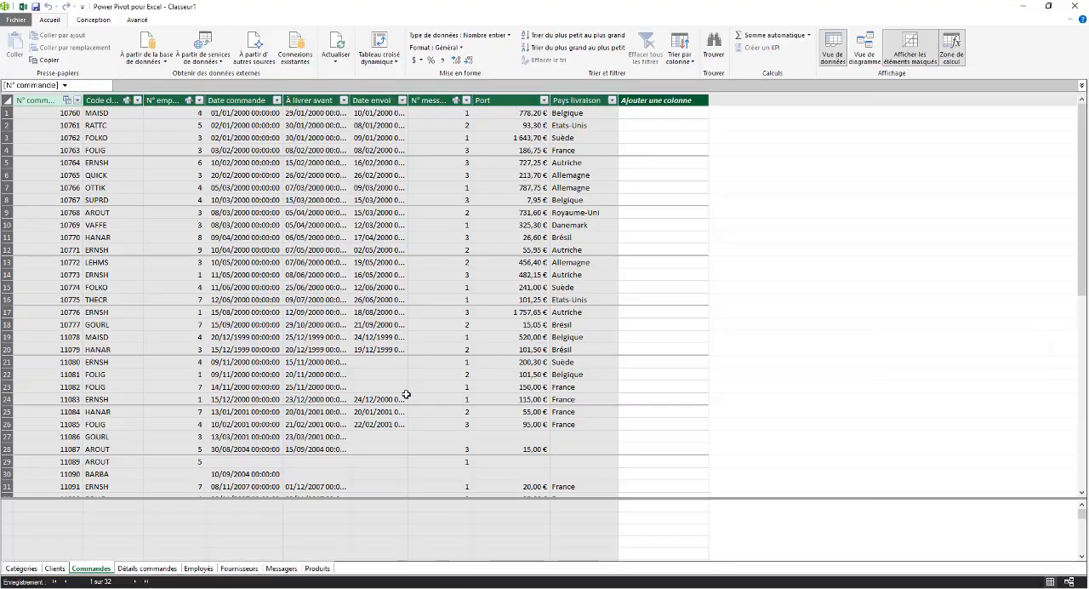
left_click(476, 552)
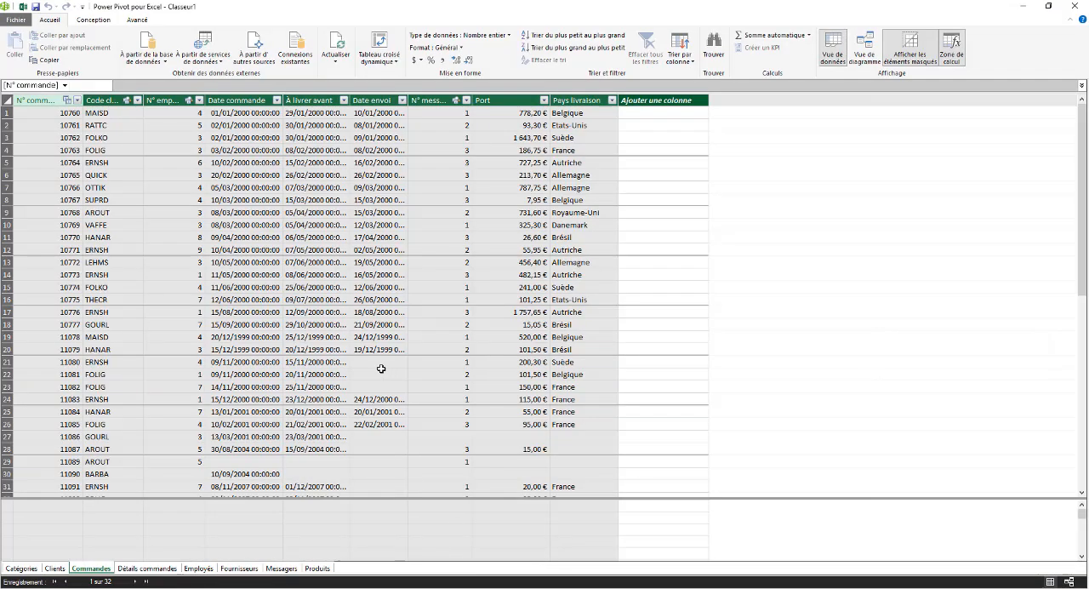
left_click(364, 250)
left_click(379, 44)
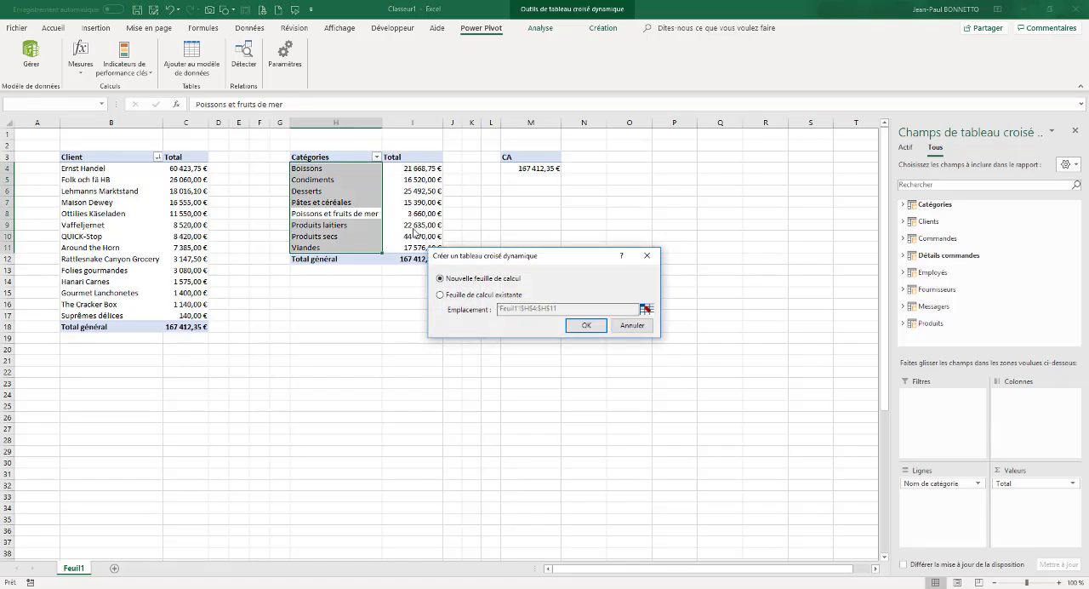
left_click(632, 325)
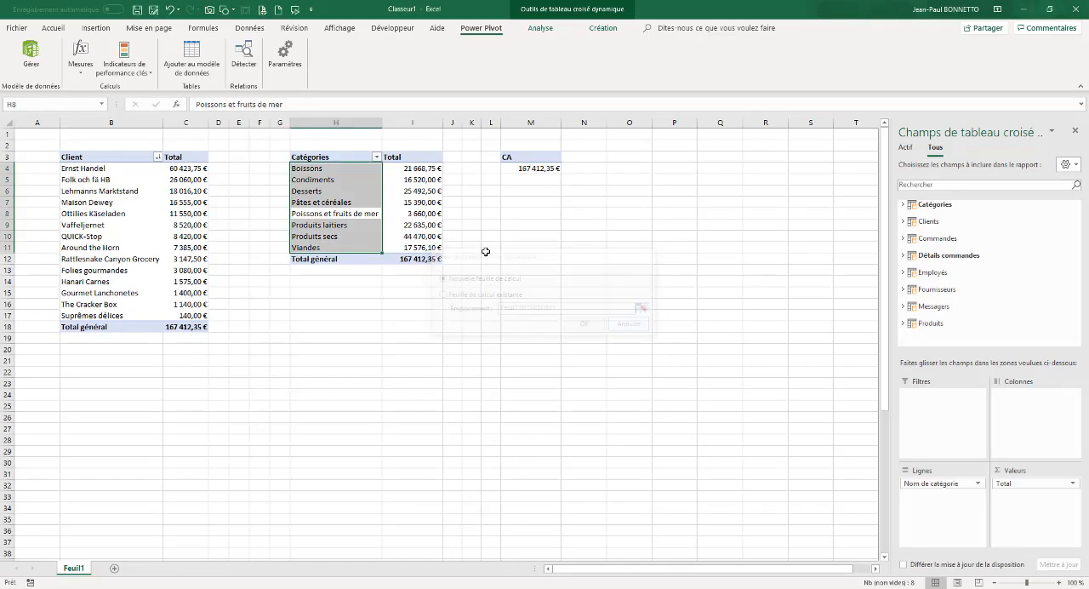
Insert another PivotTable from the Power Pivot data model on the existing sheet Feuil1 at cell Q3
left_click(412, 212)
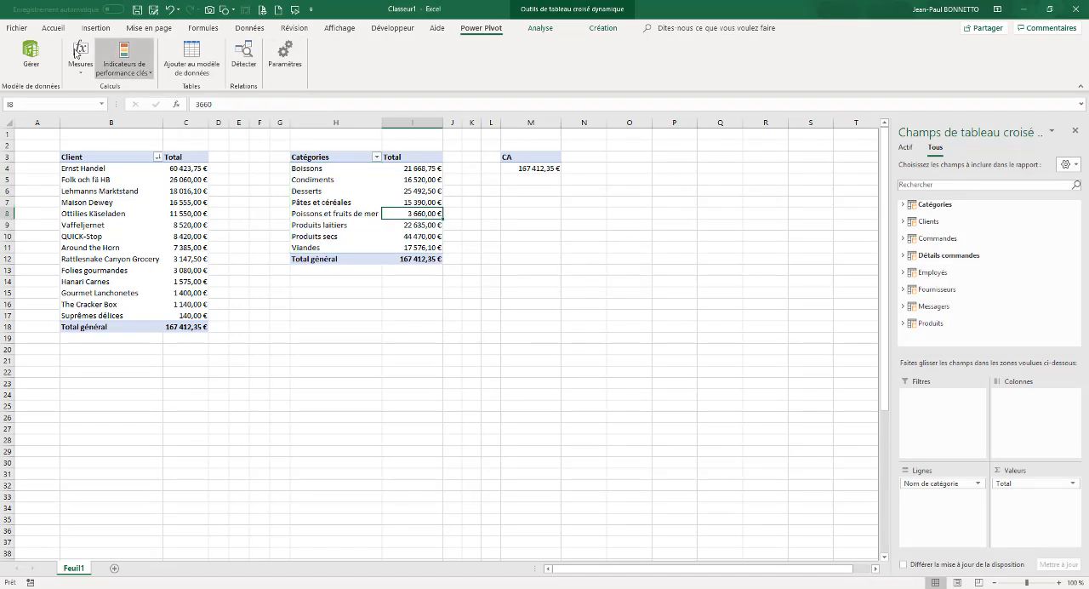
left_click(30, 56)
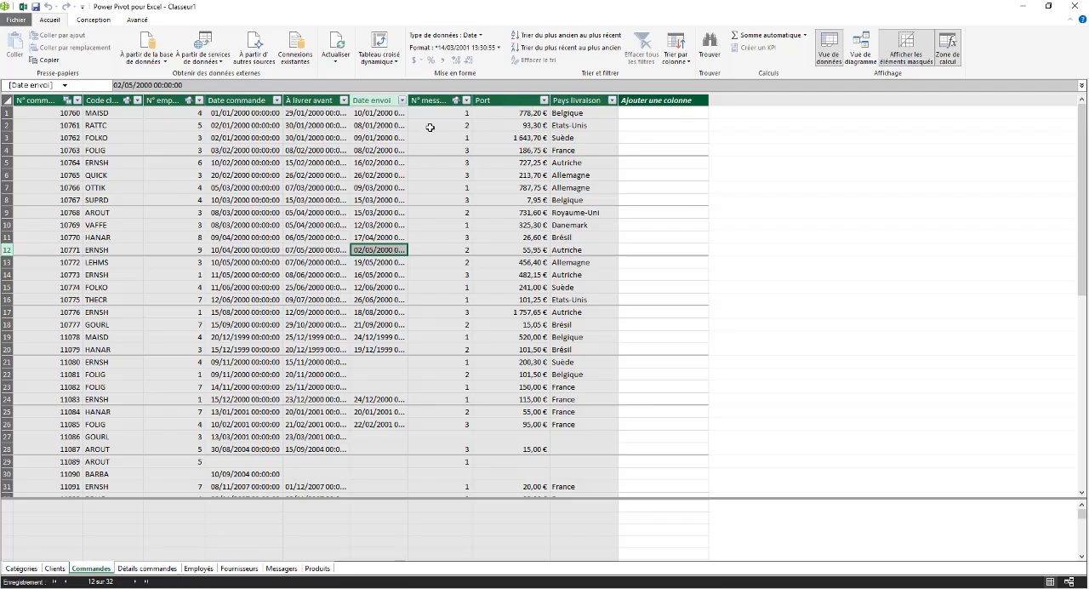
left_click(379, 46)
left_click(442, 296)
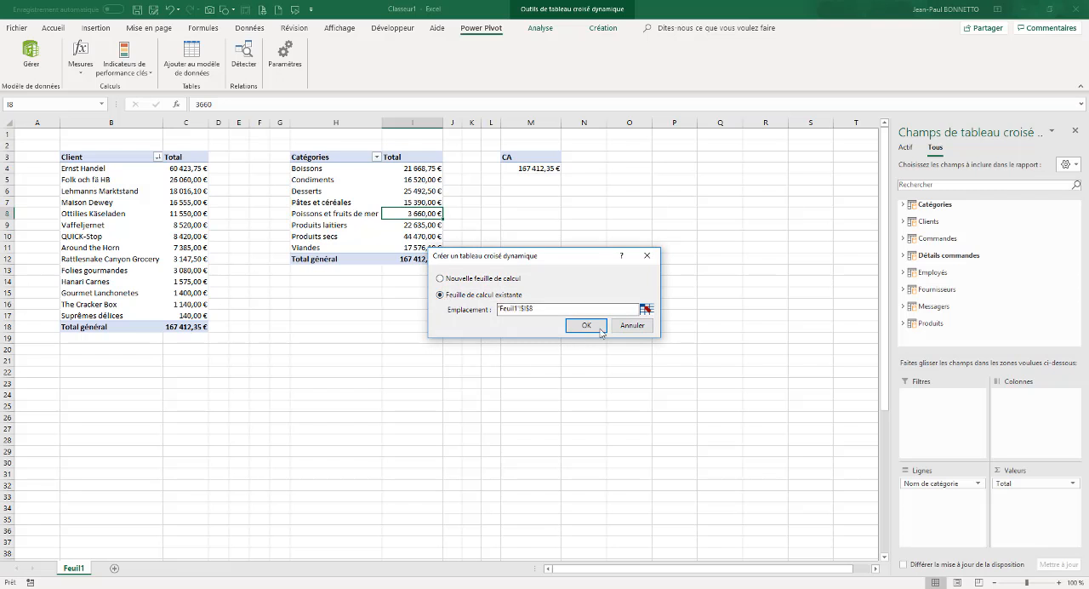
left_click(646, 309)
left_click(730, 159)
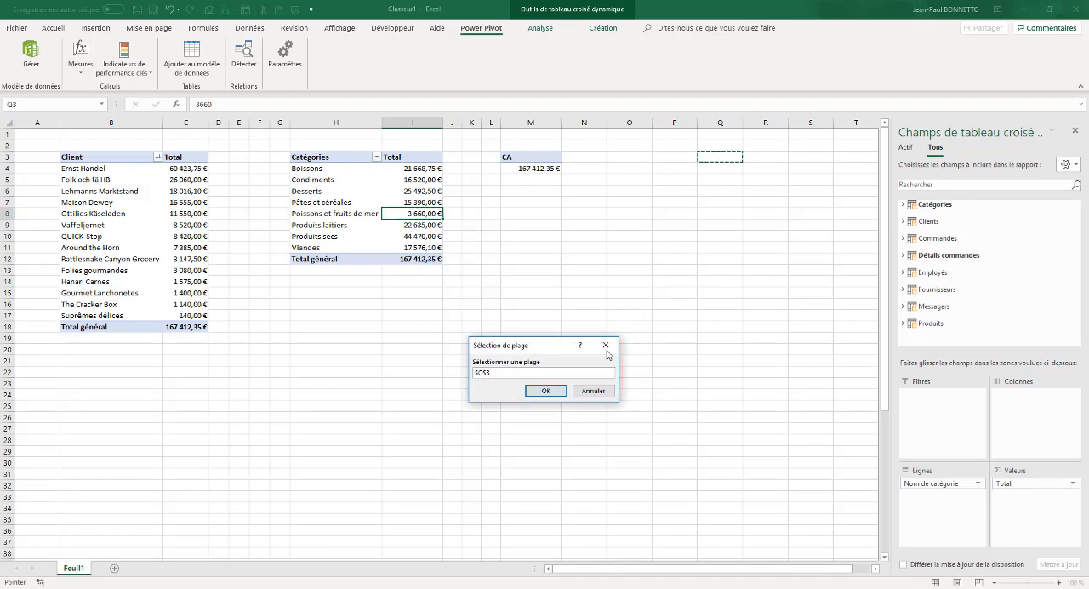
left_click(551, 391)
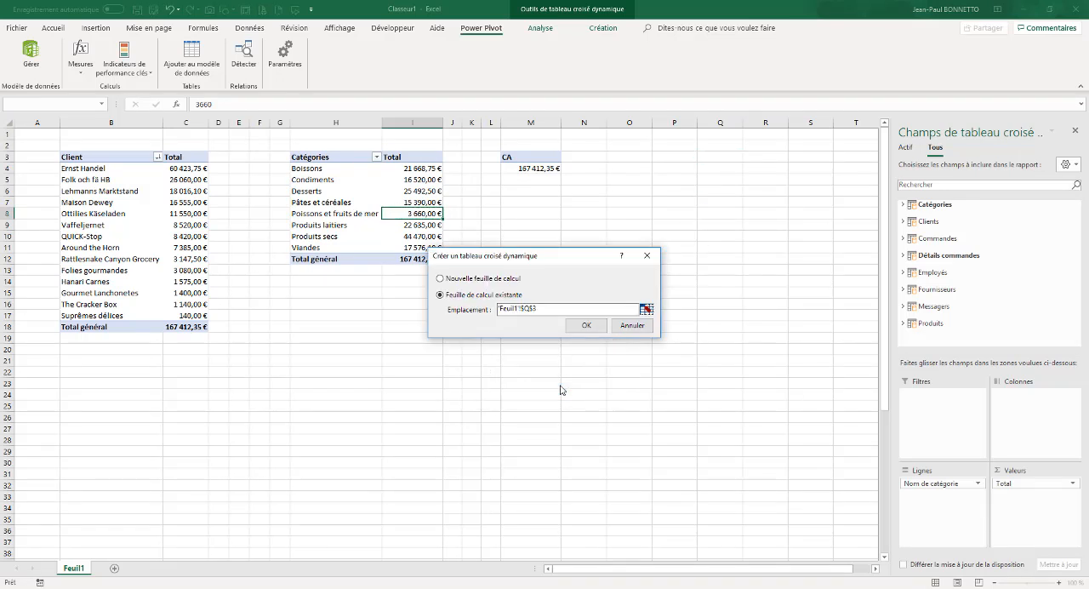
left_click(586, 325)
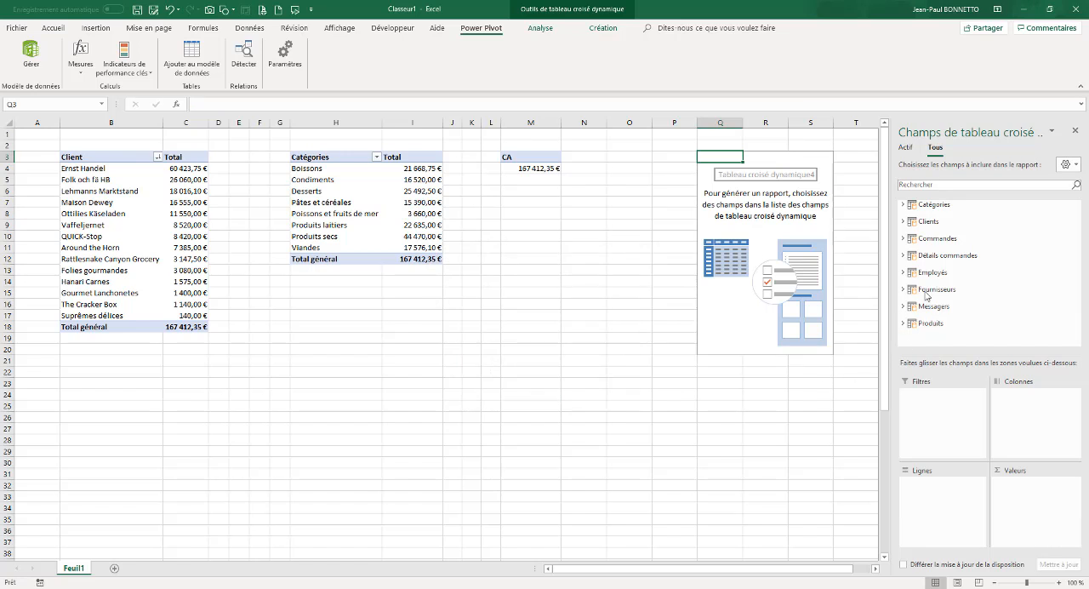
Place Code client from the Commandes table in the values of the PivotTable at Q3
left_click(902, 256)
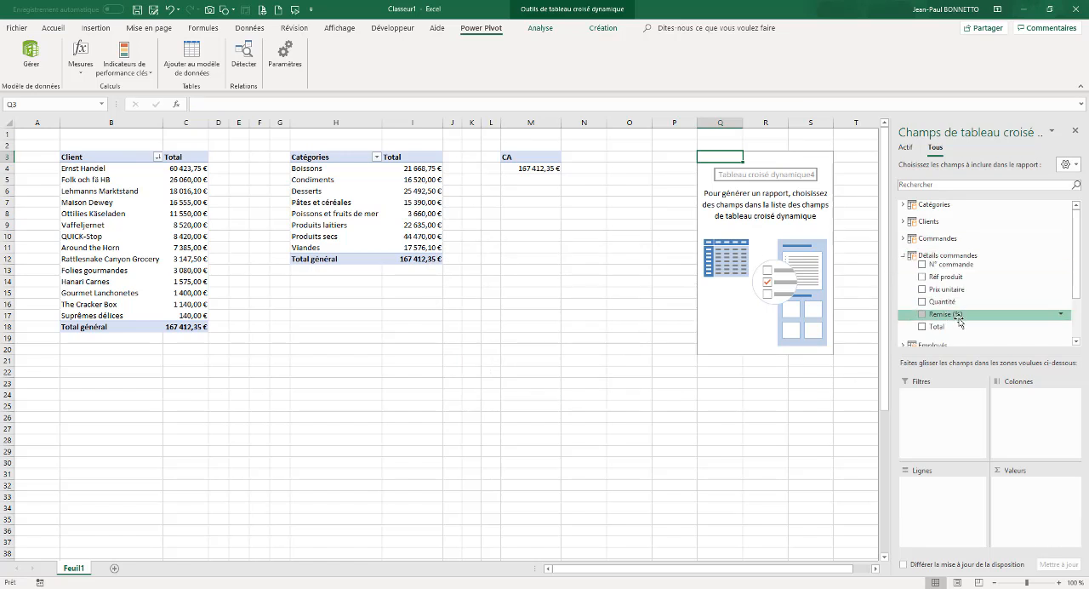
mouse_move(931, 326)
left_mouse_down()
mouse_move(1031, 459)
mouse_move(937, 310)
left_mouse_up()
scroll(942, 241, "up", 1)
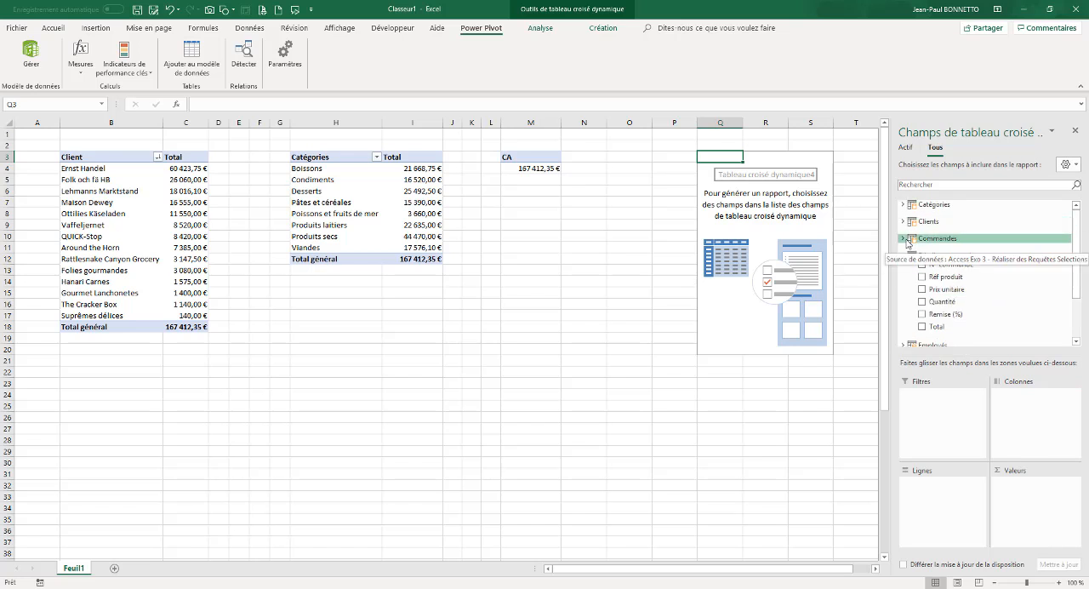
left_click(936, 238)
left_click_drag(953, 253, 1021, 516)
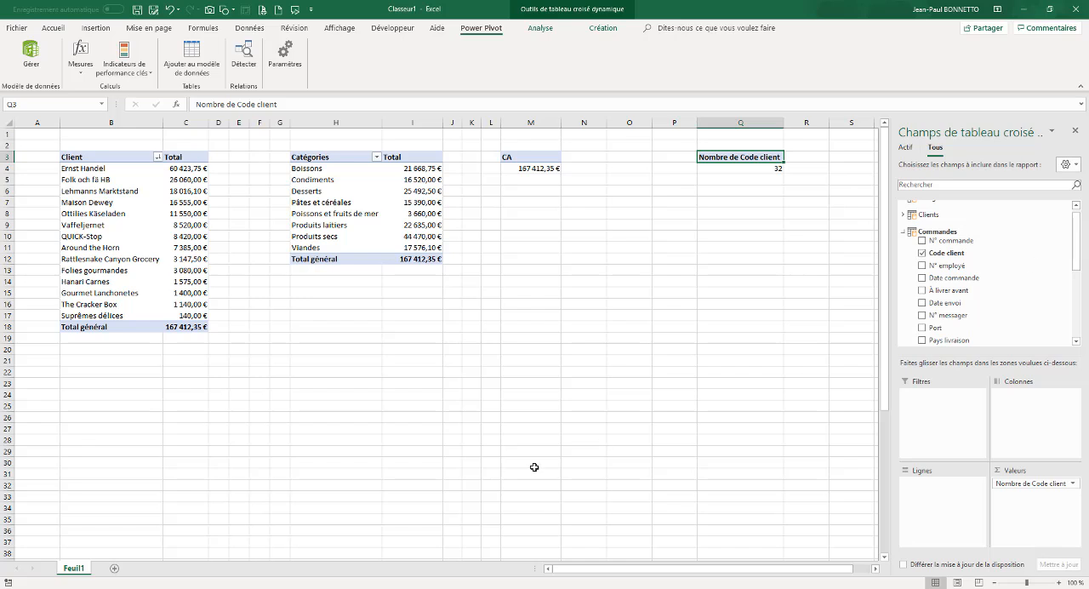
Check the sample sales dashboard in the Tableau de Bord workbook and return to Classeur1
left_click(236, 544)
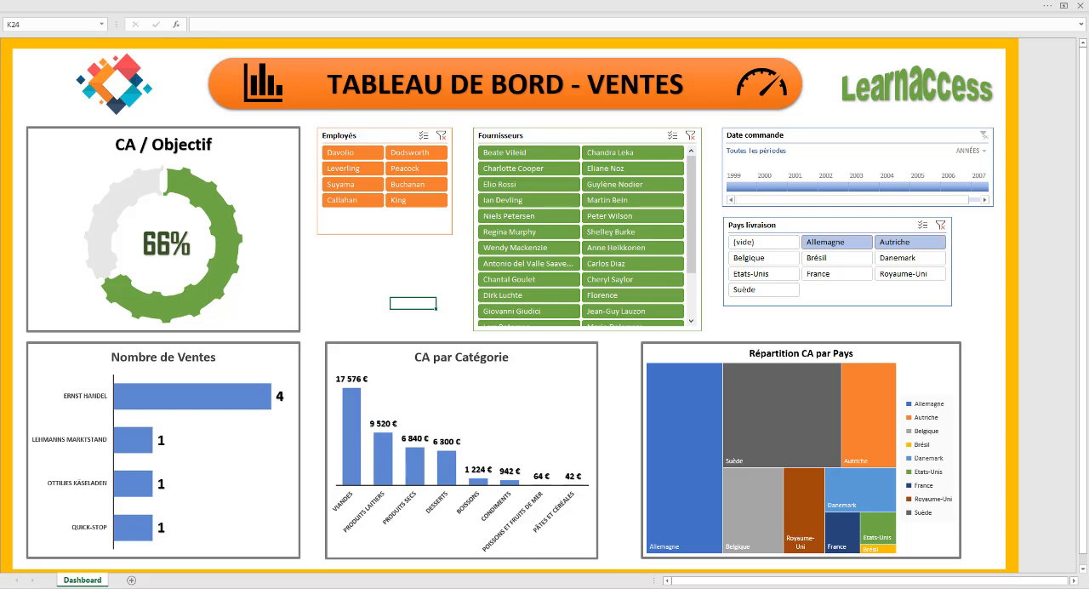
mouse_move(364, 585)
left_click(483, 544)
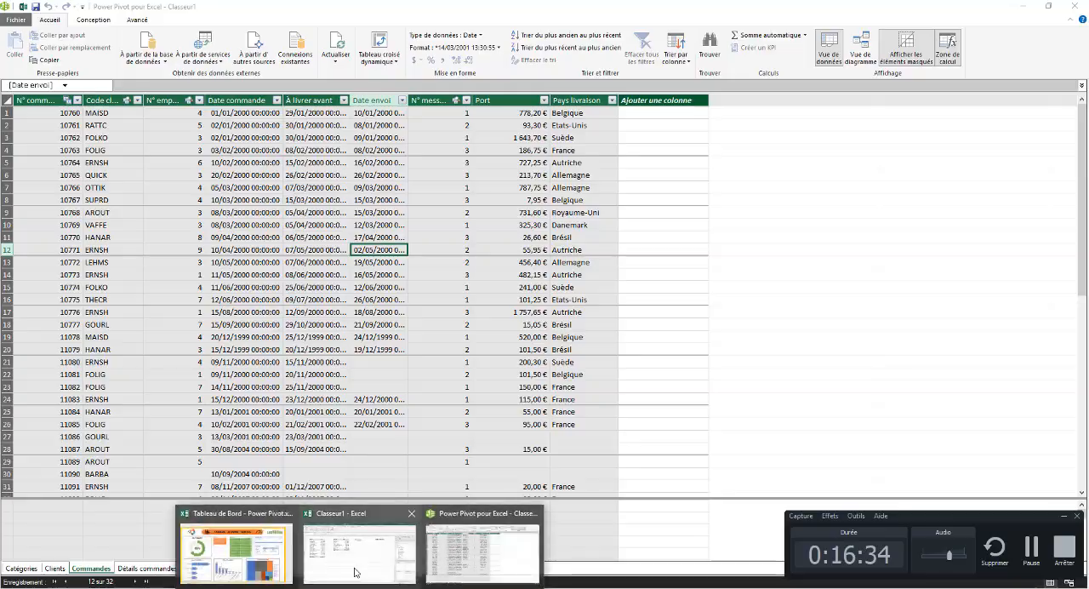
left_click(354, 572)
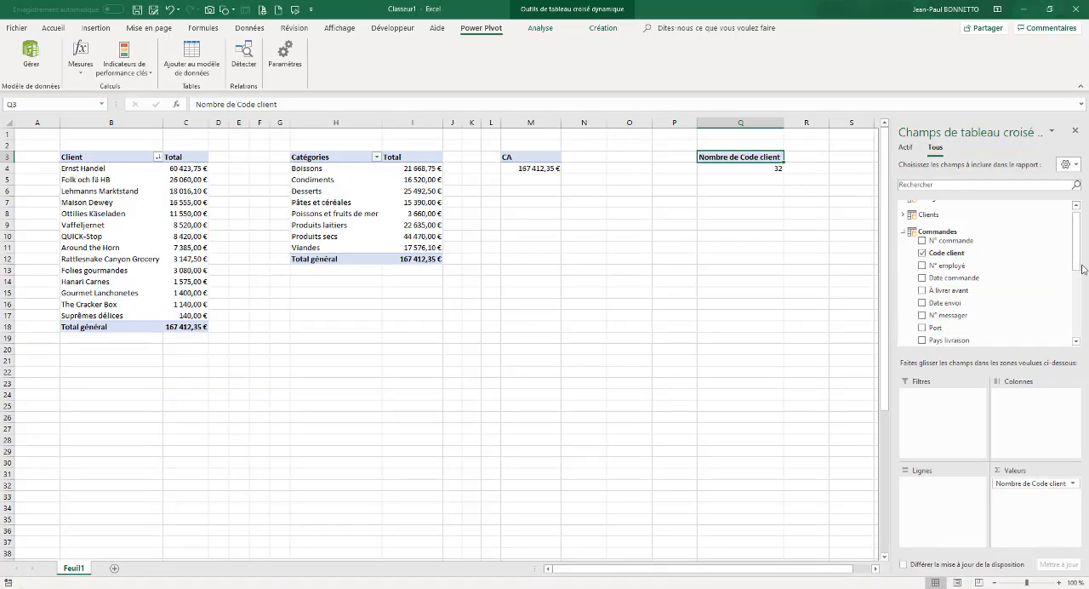
left_click_drag(957, 255, 939, 509)
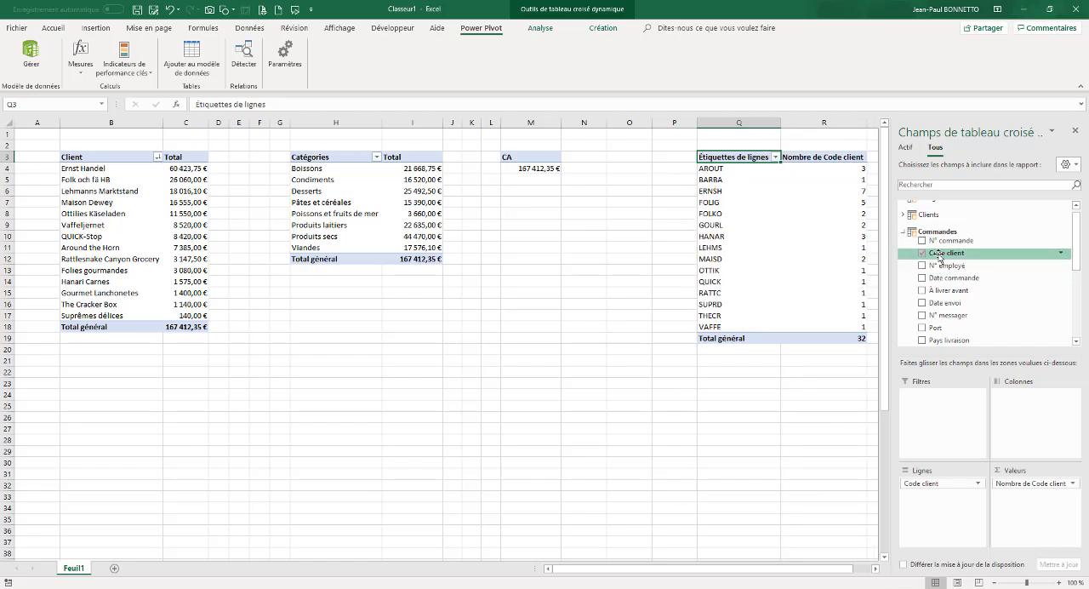
left_click_drag(940, 265, 571, 446)
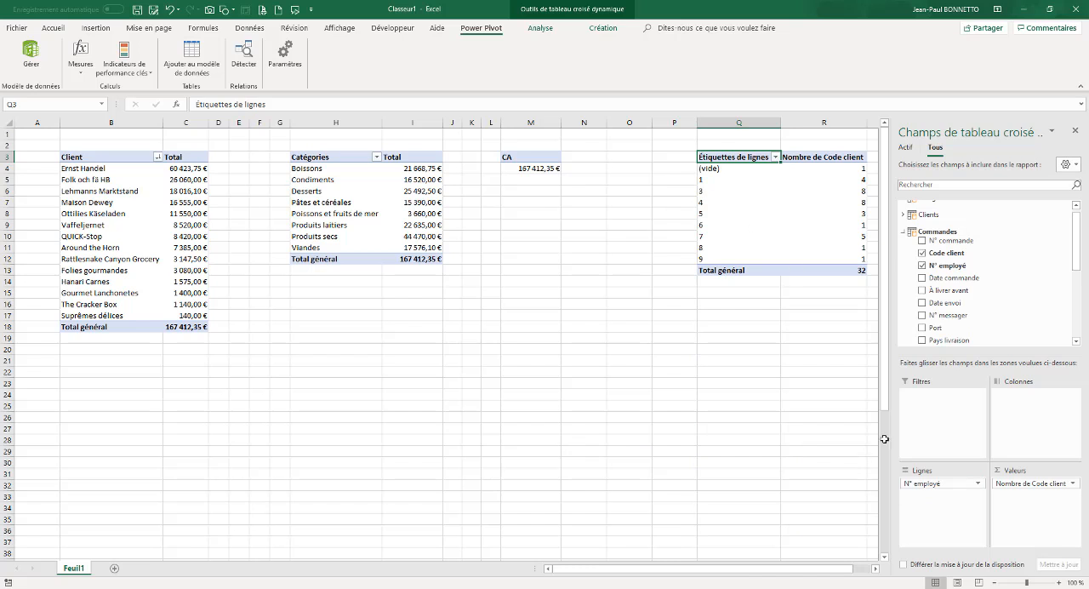
left_click(922, 266)
Place Nom from the Employés table in the rows of the PivotTable at Q3 and close the field list
left_click_drag(1077, 232, 1079, 308)
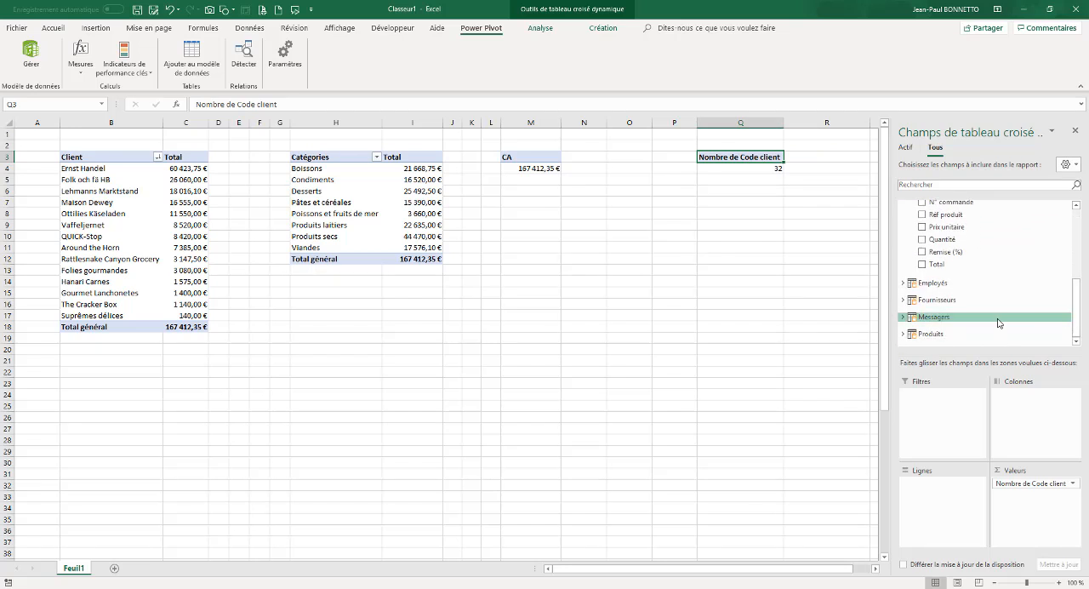
left_click(909, 287)
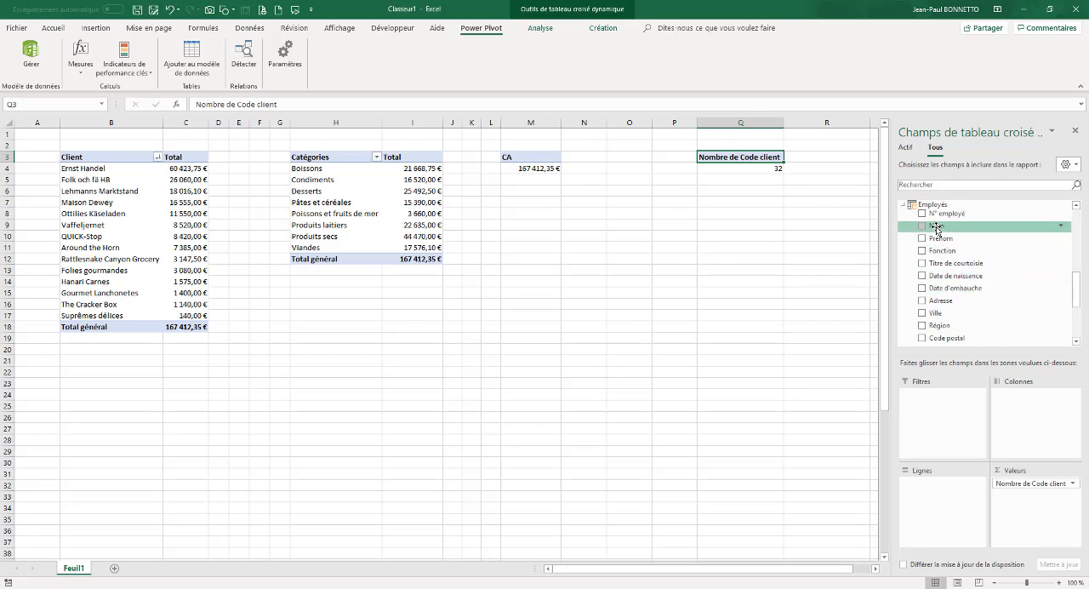
left_click_drag(937, 228, 930, 500)
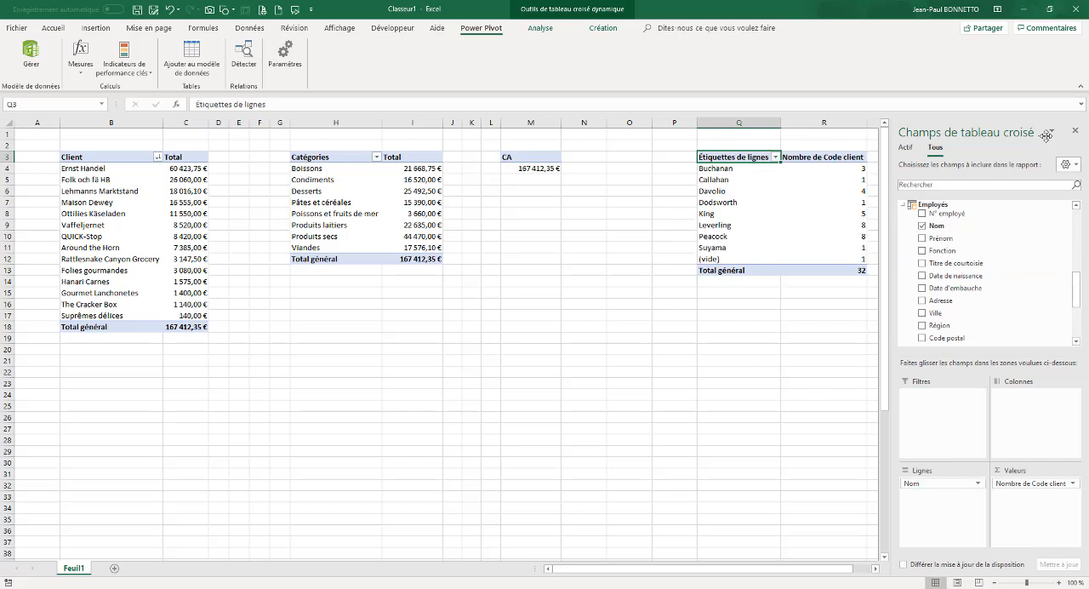
left_click(1075, 132)
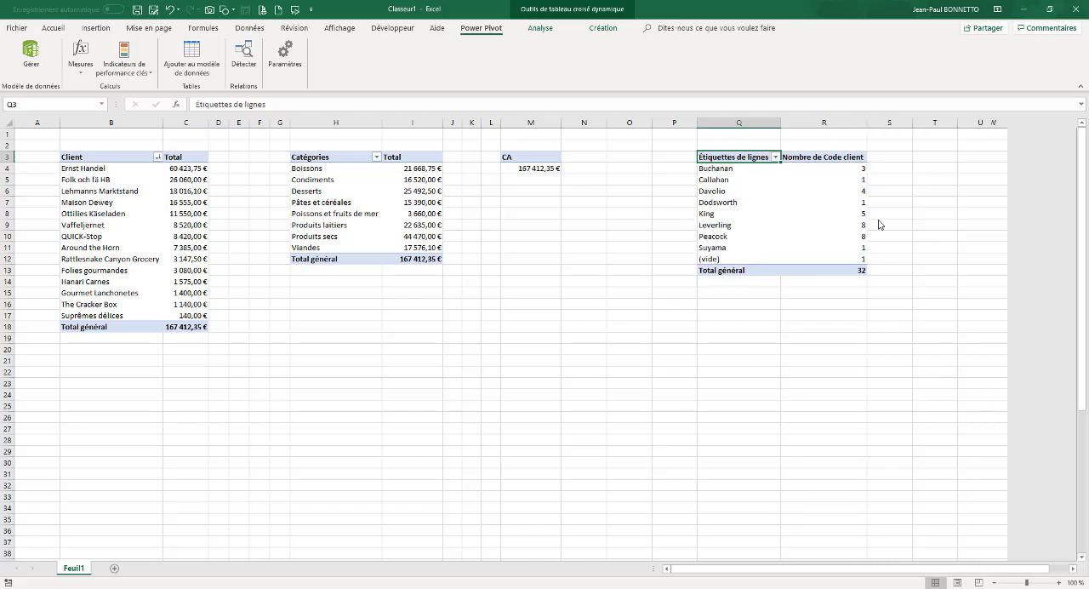
Rename the headers of the PivotTable at Q3 as Employés for the rows and Nb Ventes for the values
left_click(822, 157)
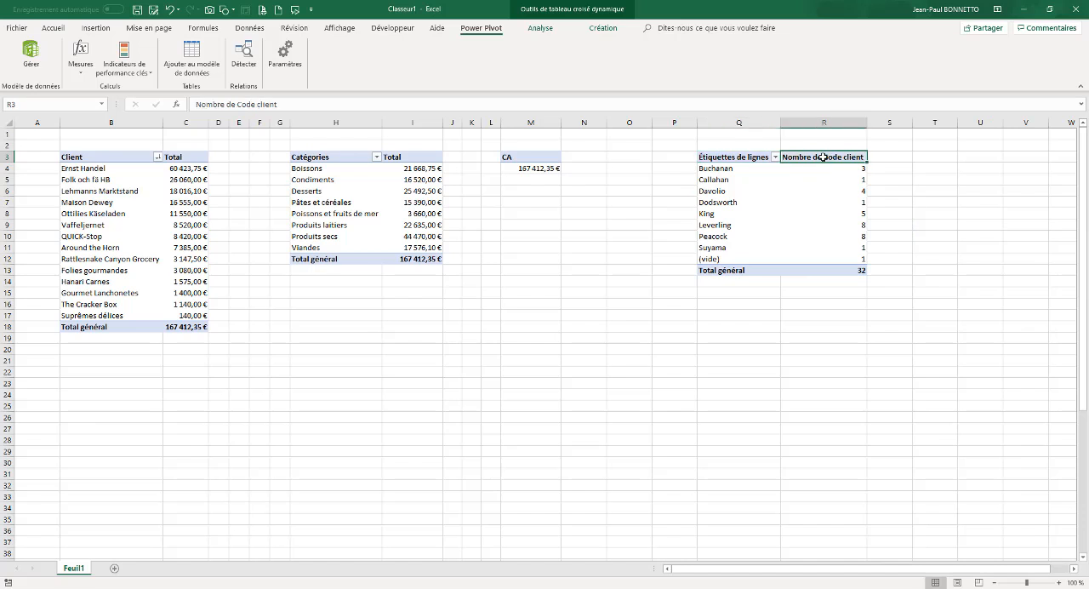
type("Nb Ventes")
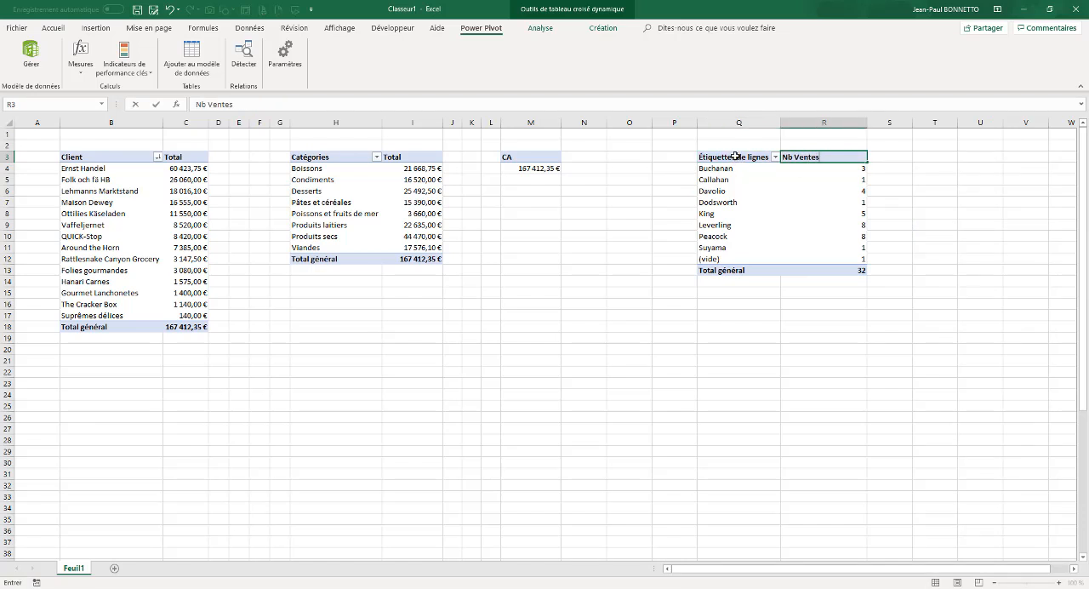
left_click(734, 157)
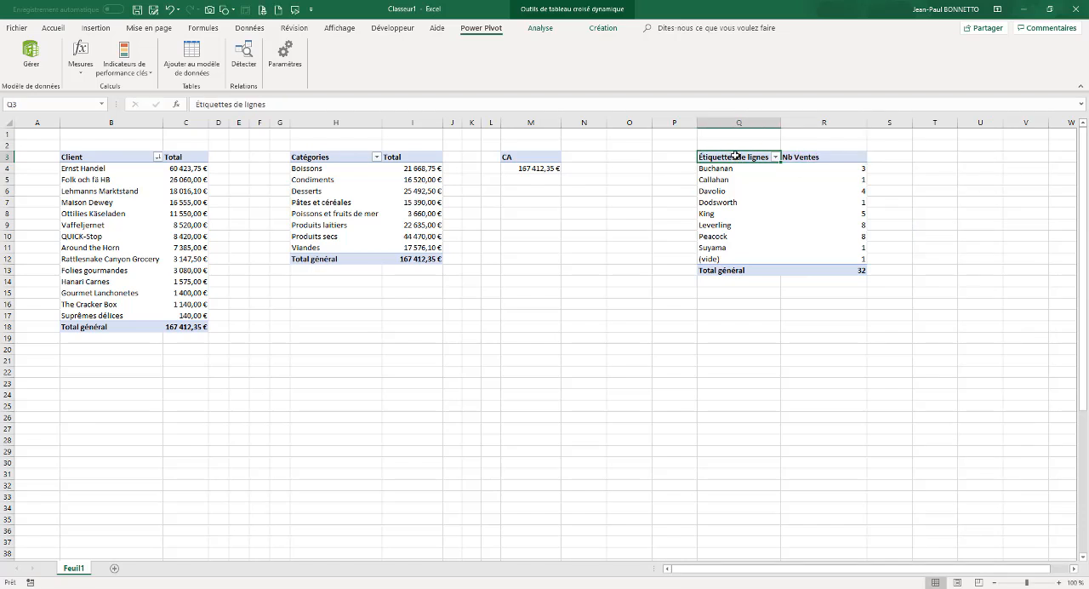
type("Employés")
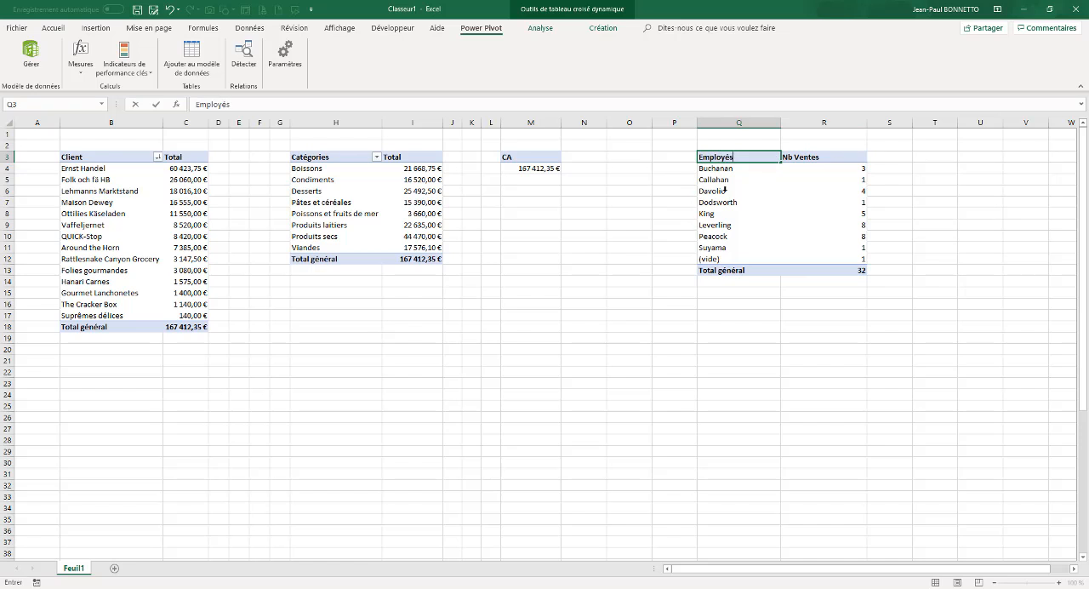
left_click(725, 236)
Narrow the empty columns N to P between the CA and Employés PivotTables
left_click(637, 236)
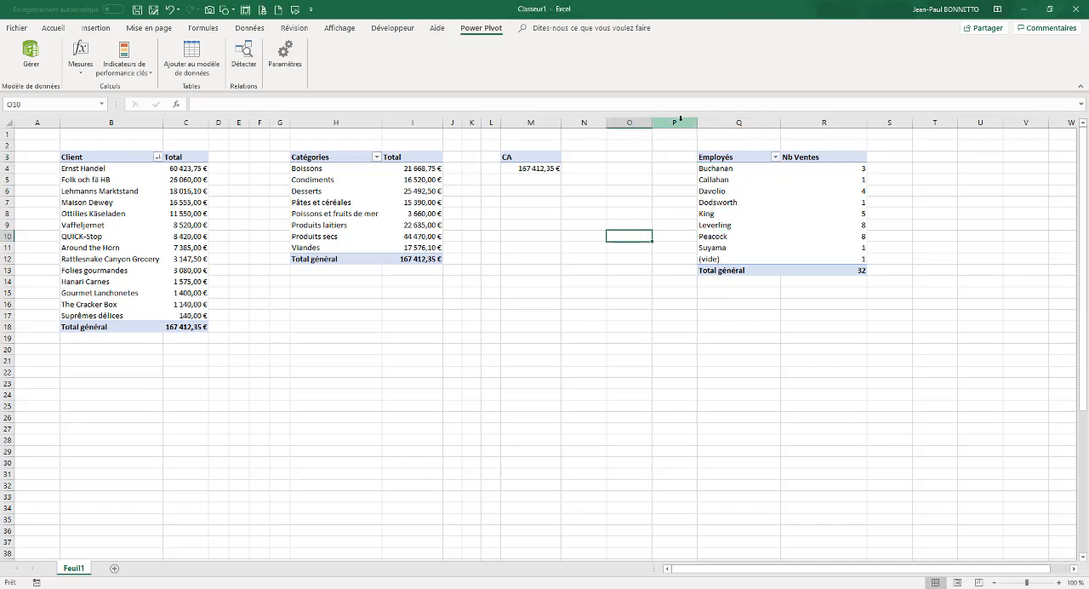
left_click_drag(681, 119, 587, 123)
left_click_drag(652, 123, 627, 129)
left_click(490, 270)
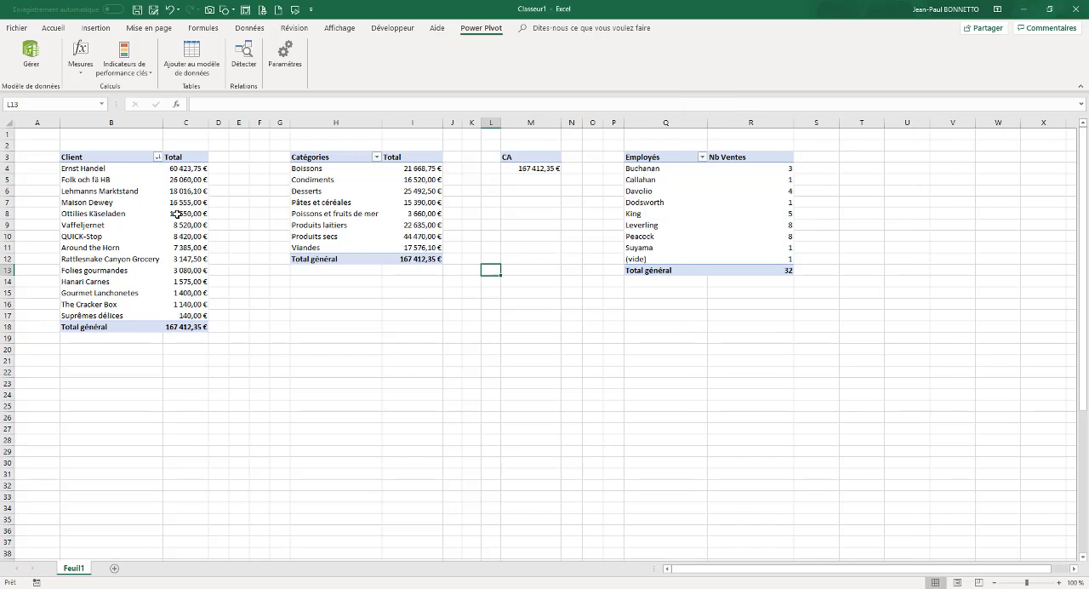
left_click(681, 206)
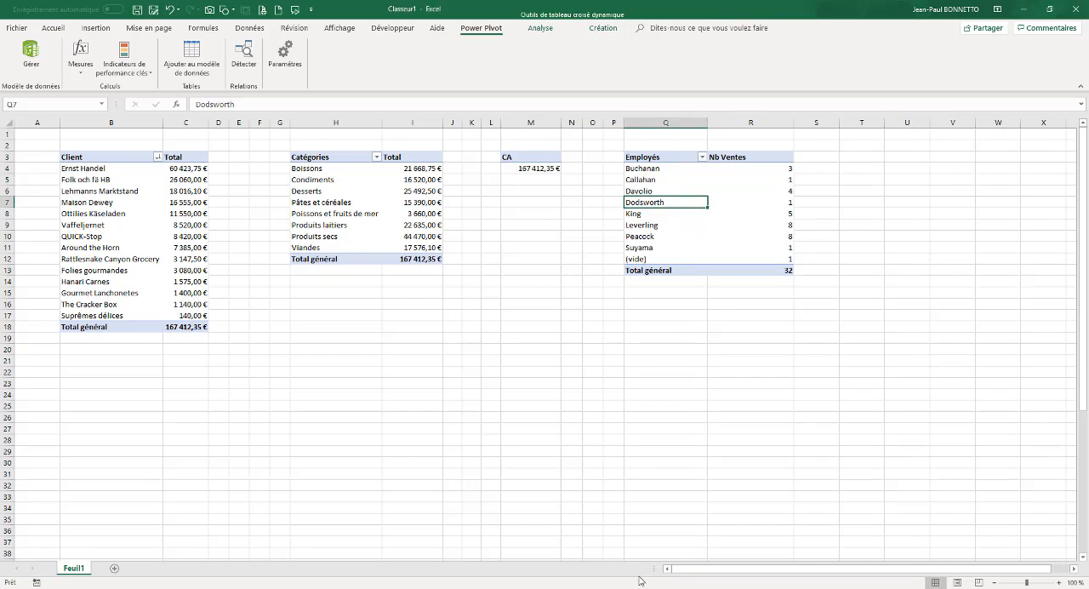
Rename the sheet Feuil1 as CALCUL
double_click(74, 567)
type("CALC")
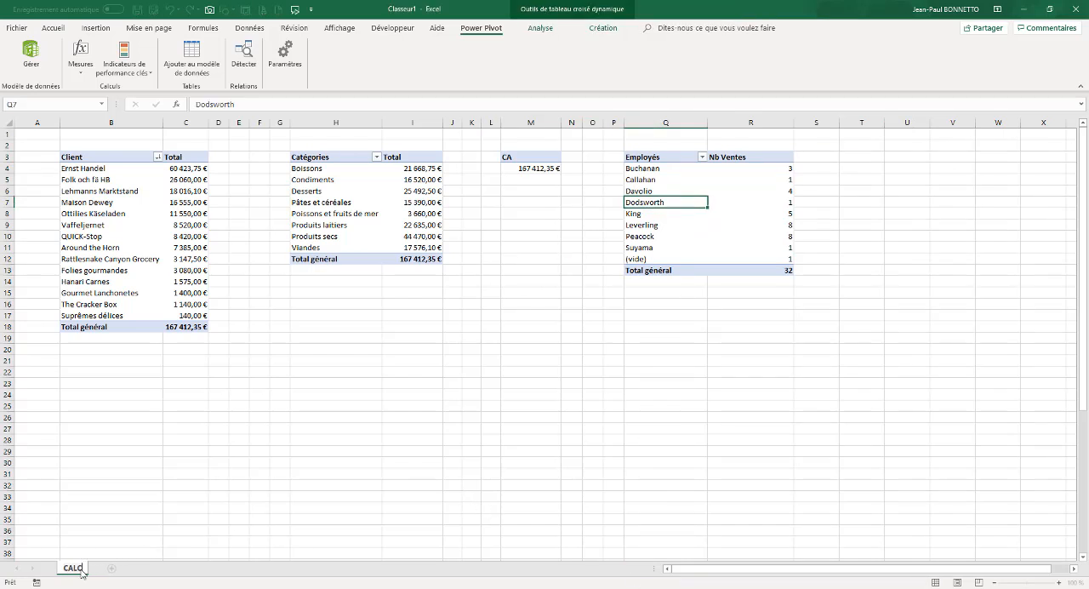
type("UL")
Add a new sheet and name it TABLEAU DE BORD
left_click(121, 567)
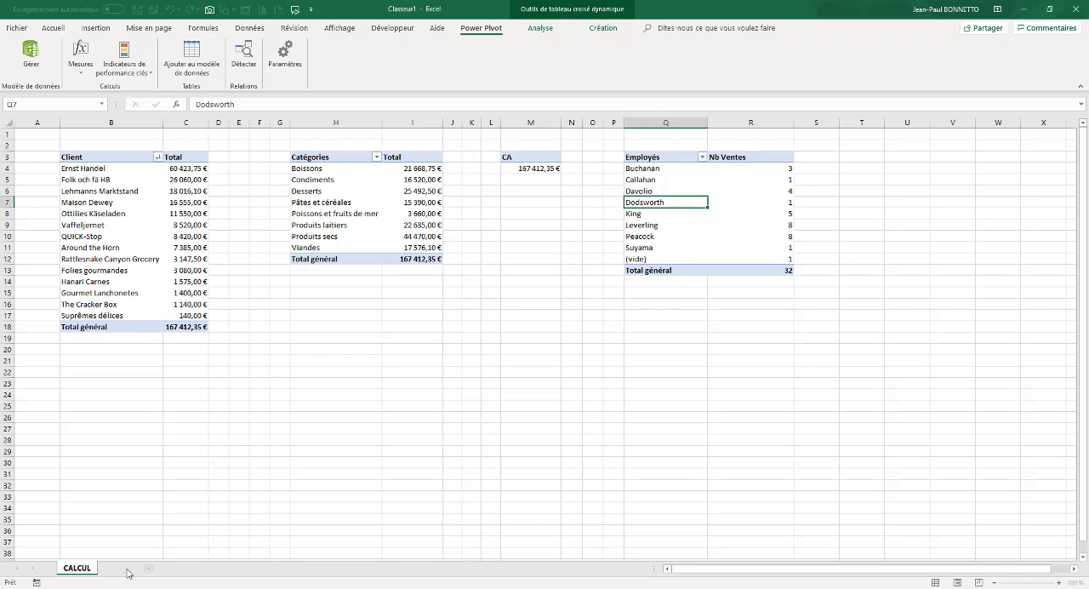
double_click(127, 568)
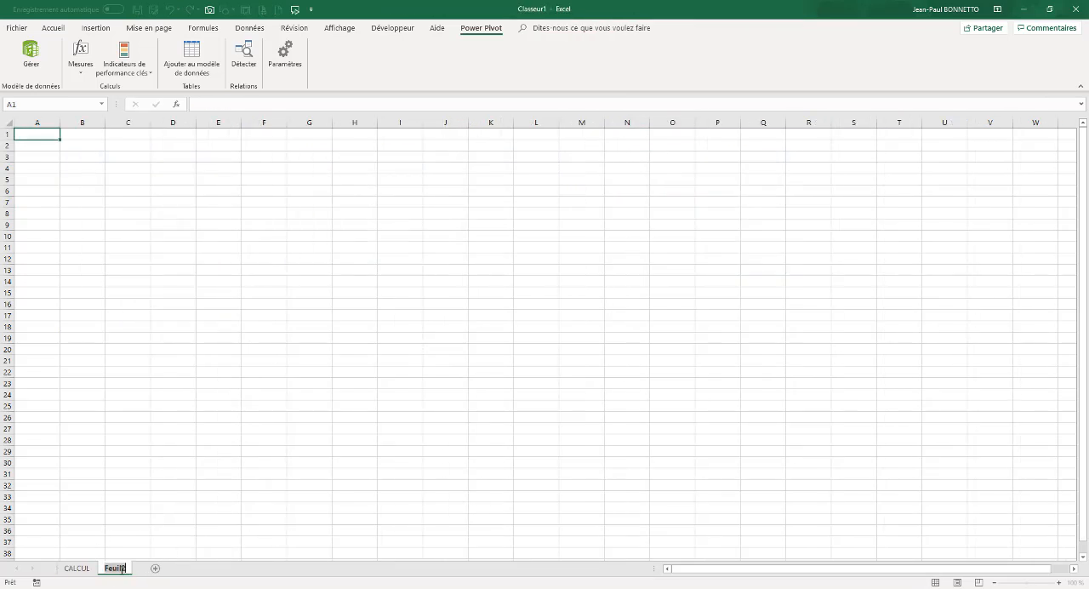
type("TABLEAU DE BORD")
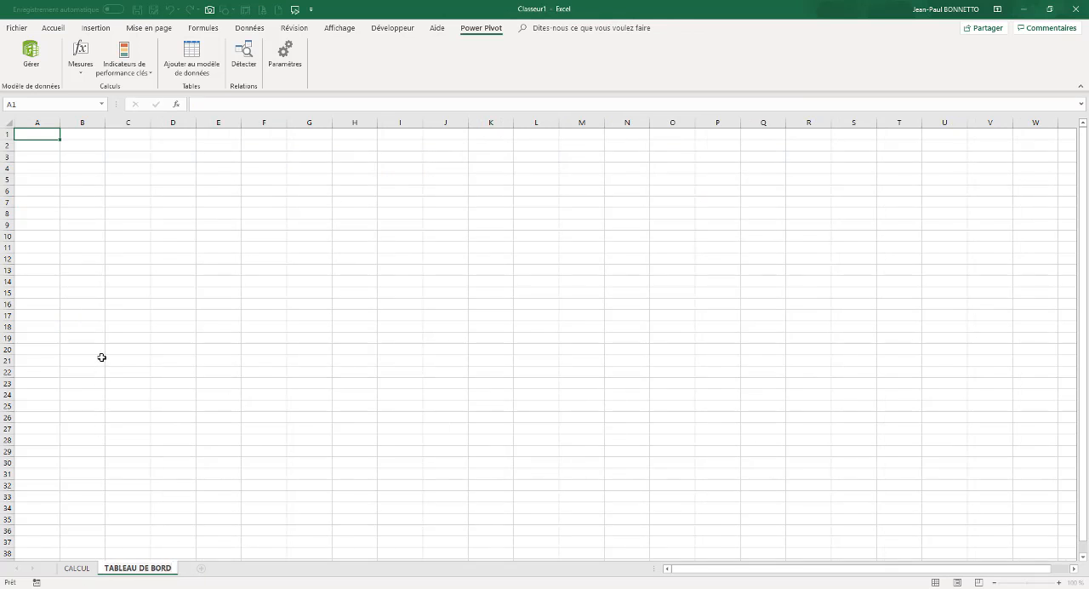
left_click(102, 358)
Narrow columns A and X on the TABLEAU DE BORD sheet as side margins
left_click_drag(55, 122, 36, 158)
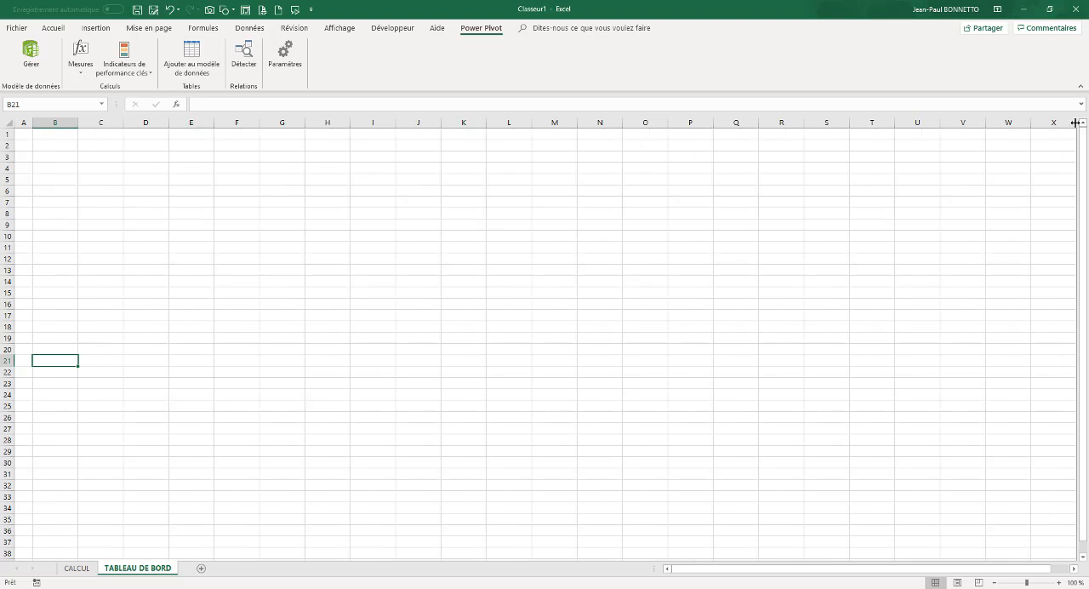
left_click_drag(1074, 123, 1052, 124)
left_click(647, 237)
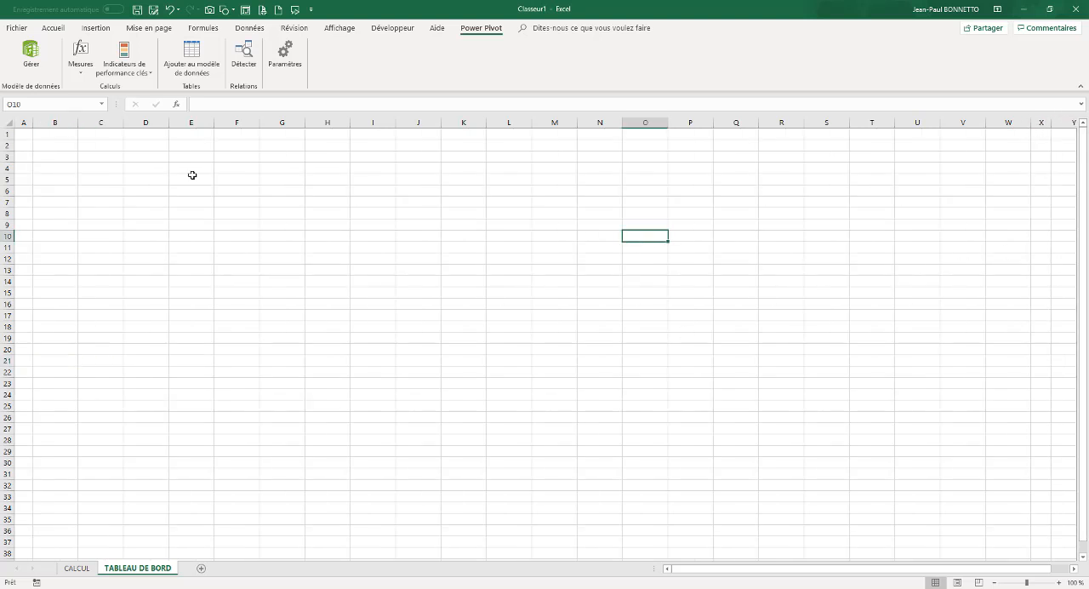
Draw a rounded rectangle banner about 1.98 cm high and 42.84 cm wide across columns B to V in rows 1 to 5
left_click(175, 169)
left_click(95, 28)
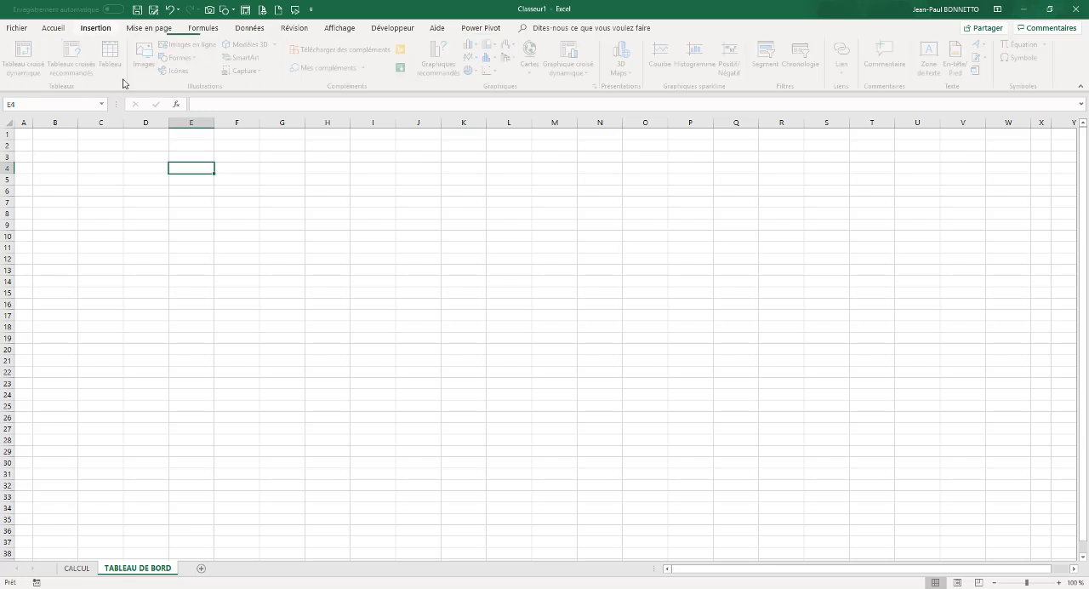
left_click(184, 57)
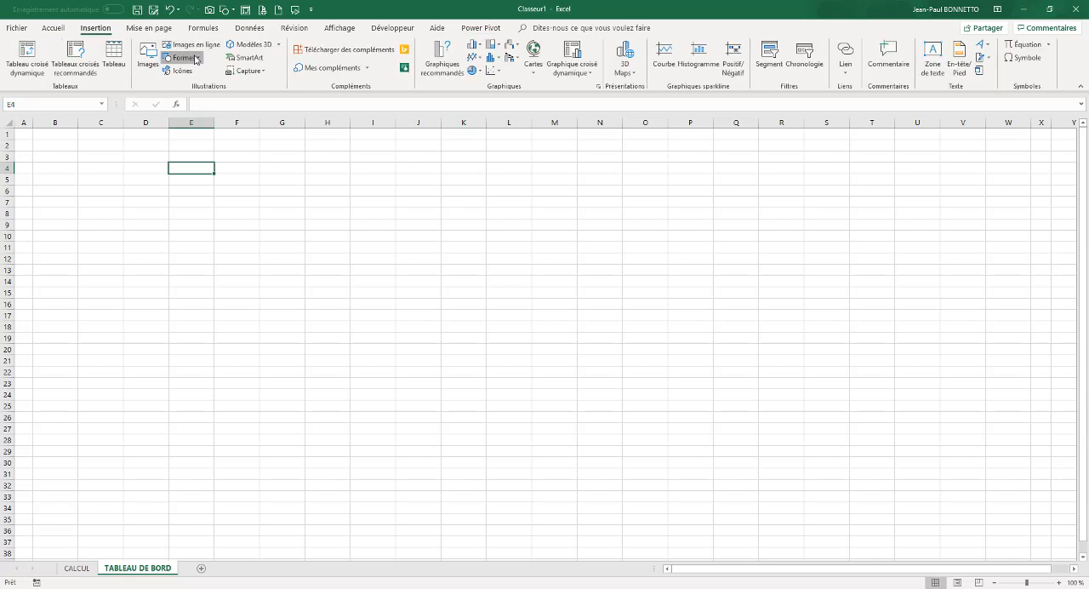
left_click(222, 84)
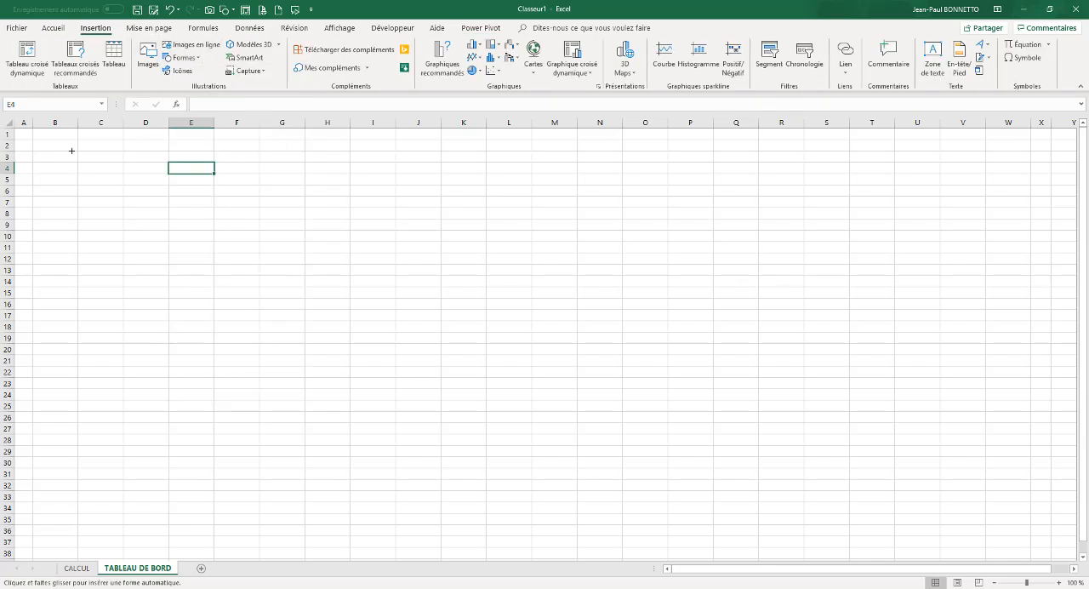
left_click_drag(66, 137, 984, 181)
left_click_drag(563, 165, 553, 162)
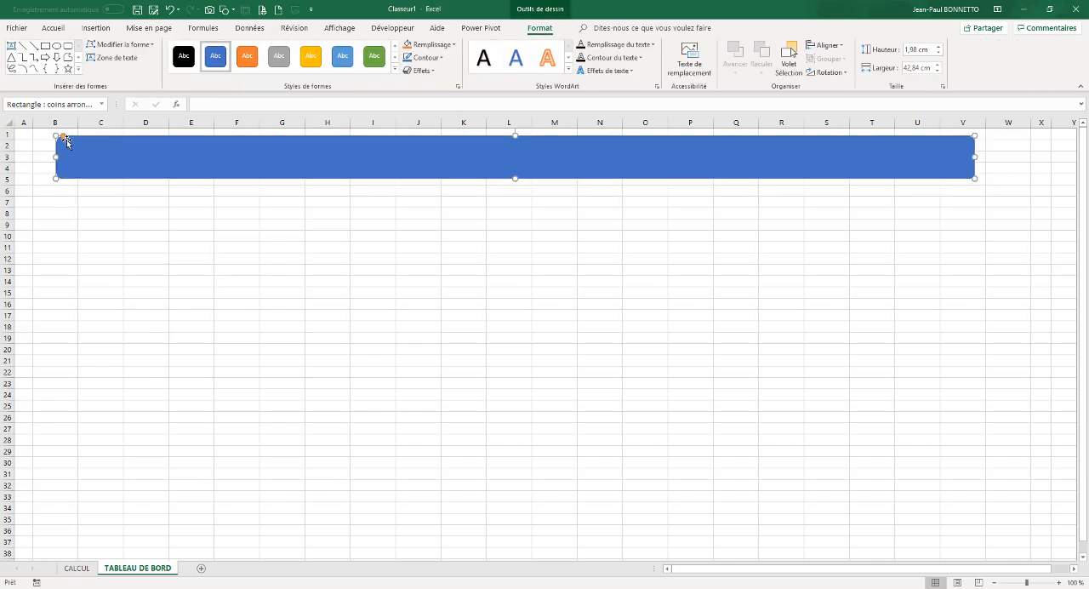
Fully round the banner's corners, enter the title TABLEAU DE BORD - VENTES and apply the black WordArt style
left_click_drag(111, 140, 343, 154)
type("TABLEAU DE")
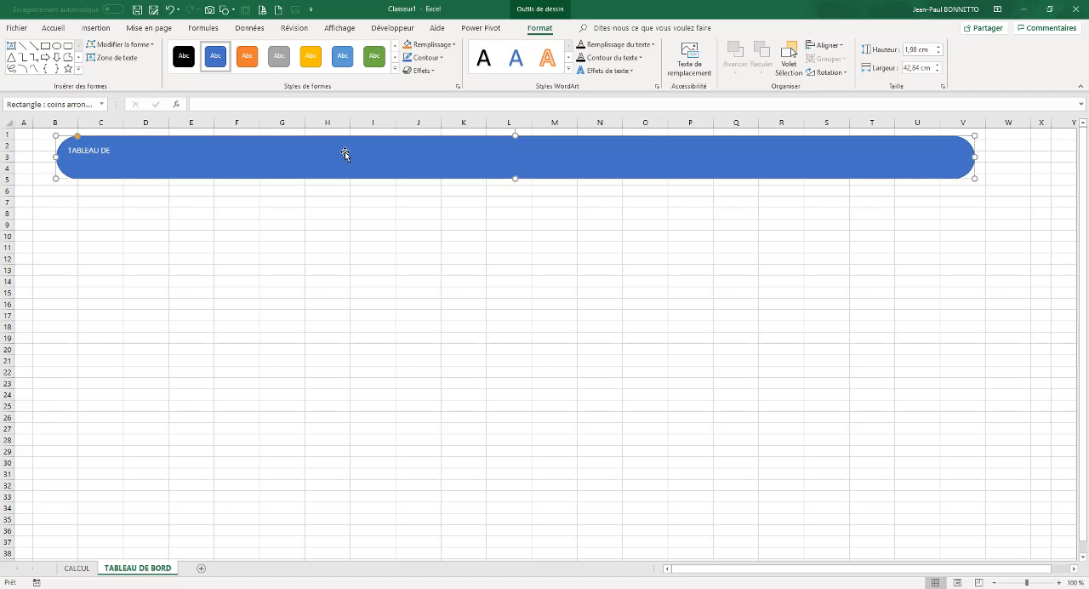
type(" BORD - VENTES")
left_click(483, 57)
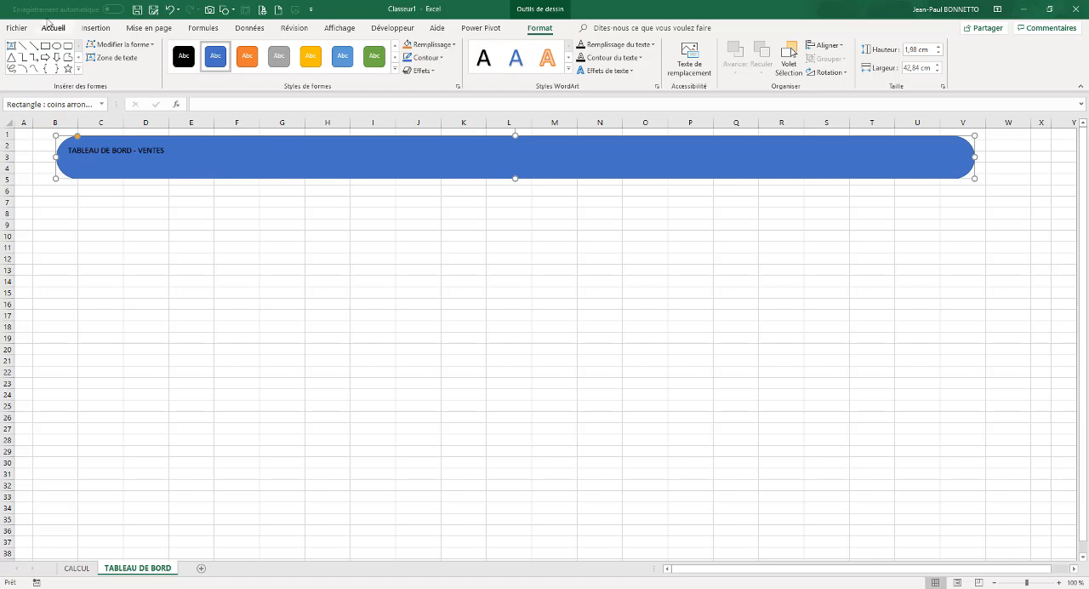
Centre the banner title horizontally and vertically and make it bold and italic
left_click(53, 27)
left_click(278, 67)
left_click(277, 49)
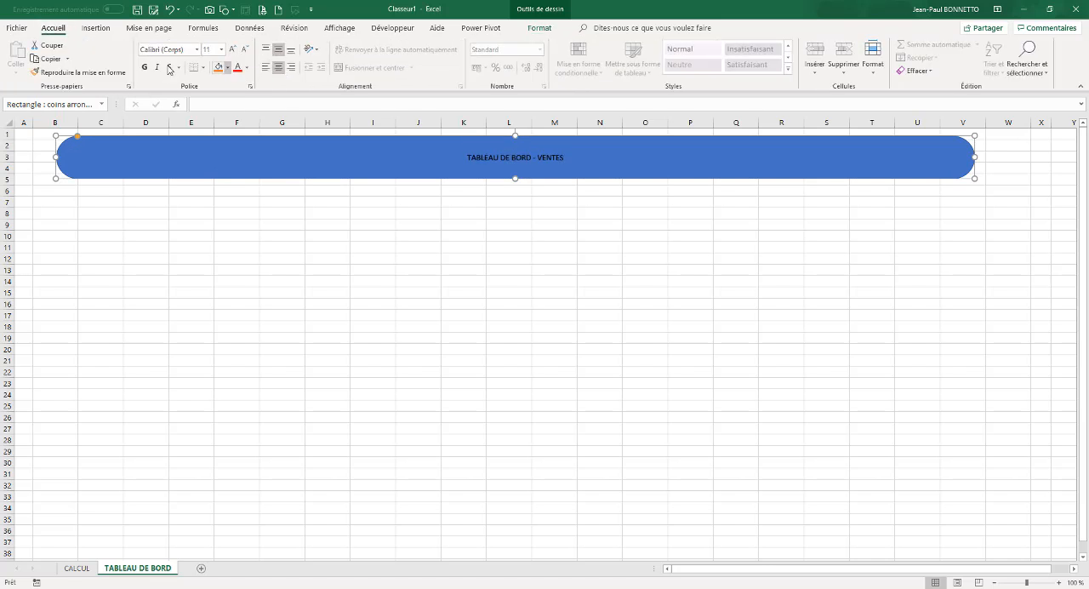
left_click(144, 67)
left_click(157, 68)
Enlarge the banner title to 44 pt, colour it white and deselect the banner
left_click(231, 49)
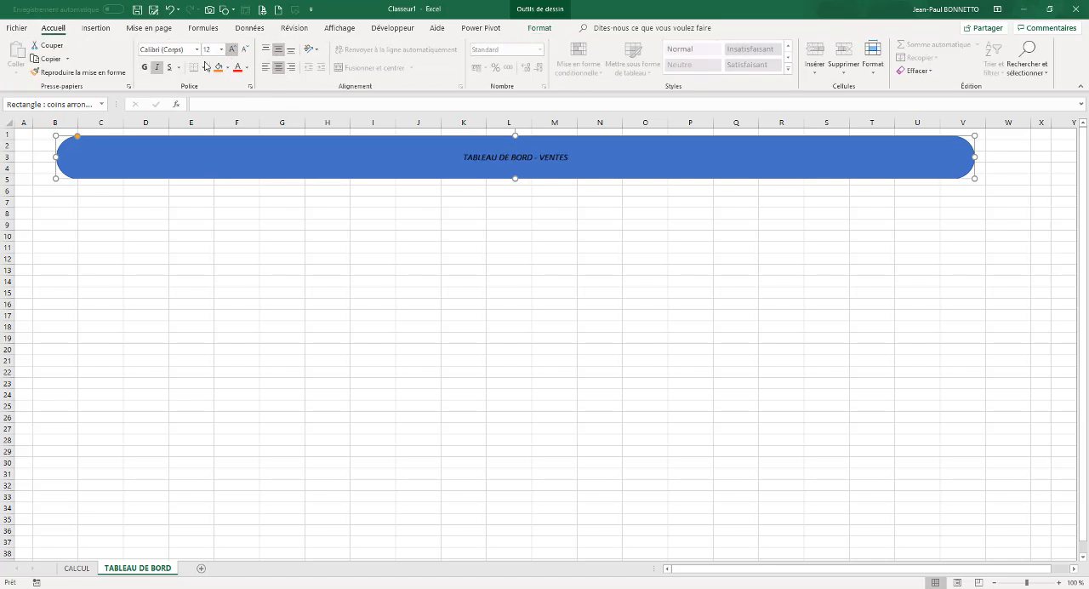
left_click(230, 49)
double_click(231, 50)
left_click(230, 49)
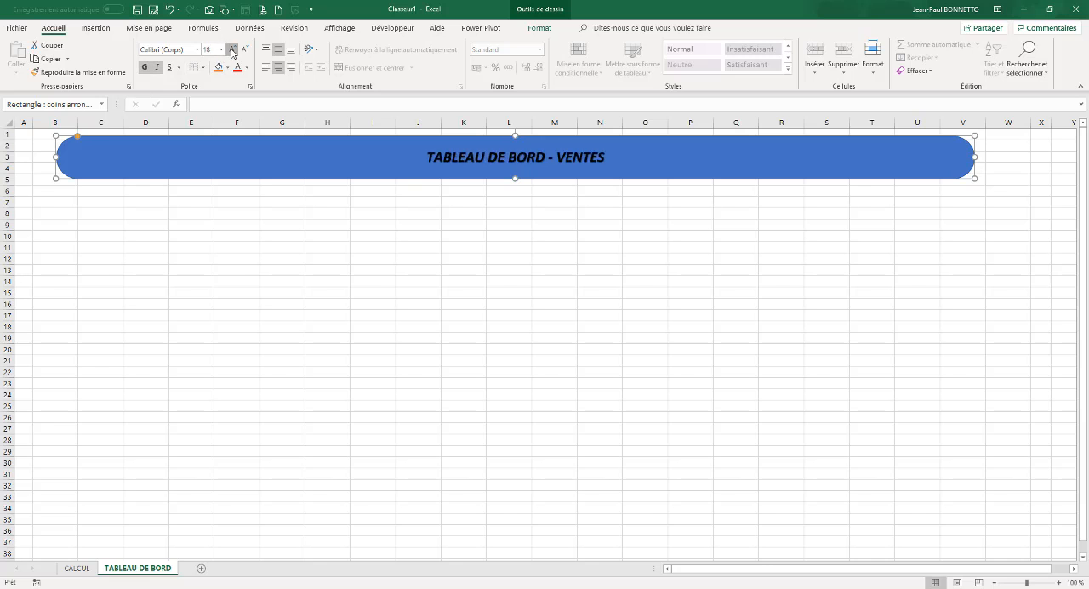
double_click(230, 49)
double_click(231, 50)
left_click(230, 50)
double_click(230, 50)
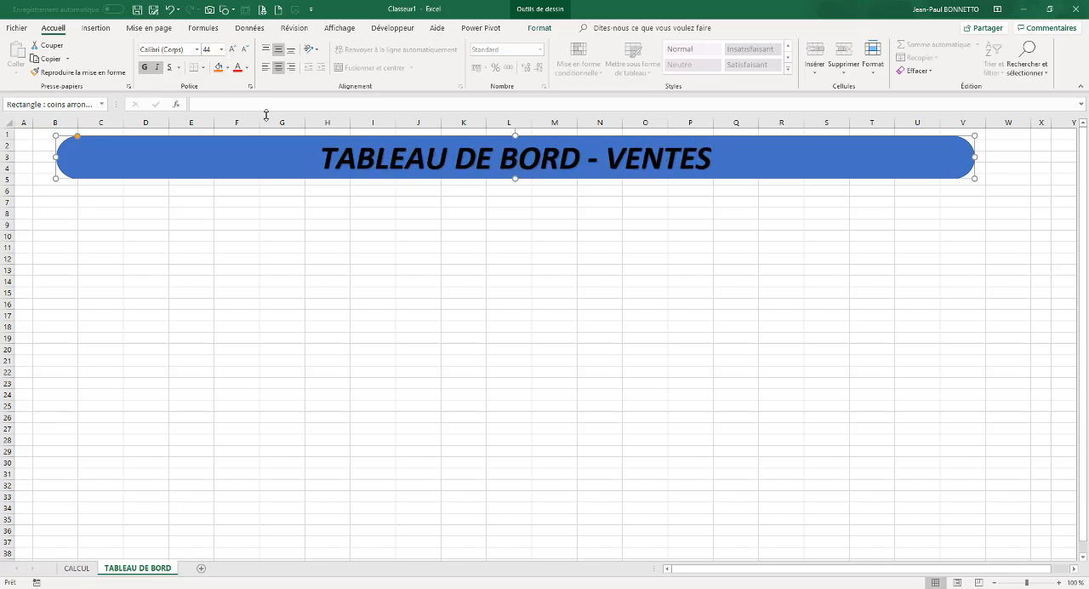
left_click(247, 67)
left_click(244, 105)
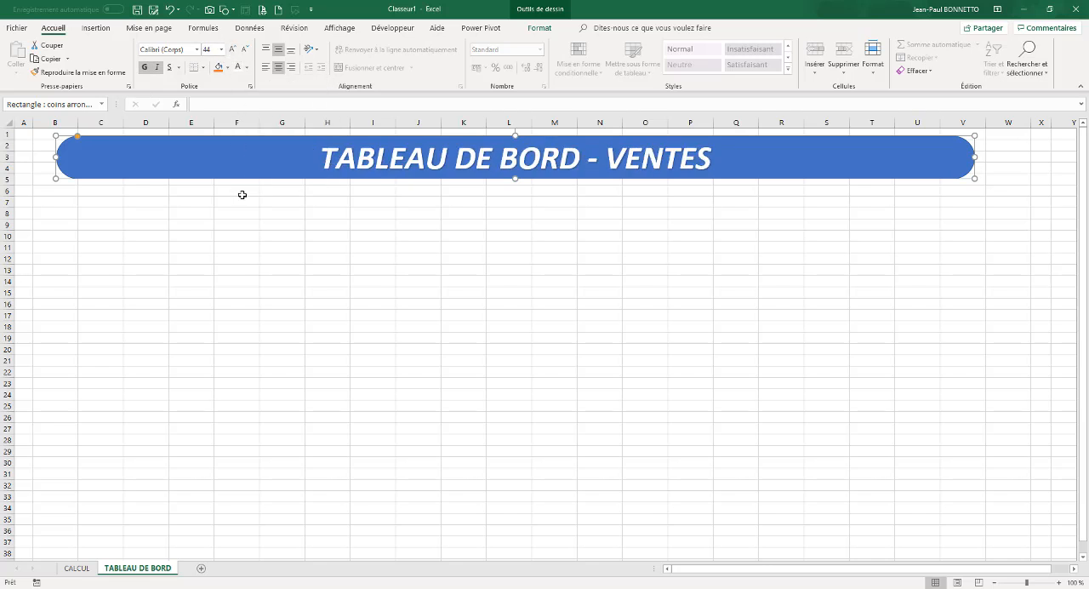
left_click(242, 195)
left_click(207, 215)
left_click(155, 222)
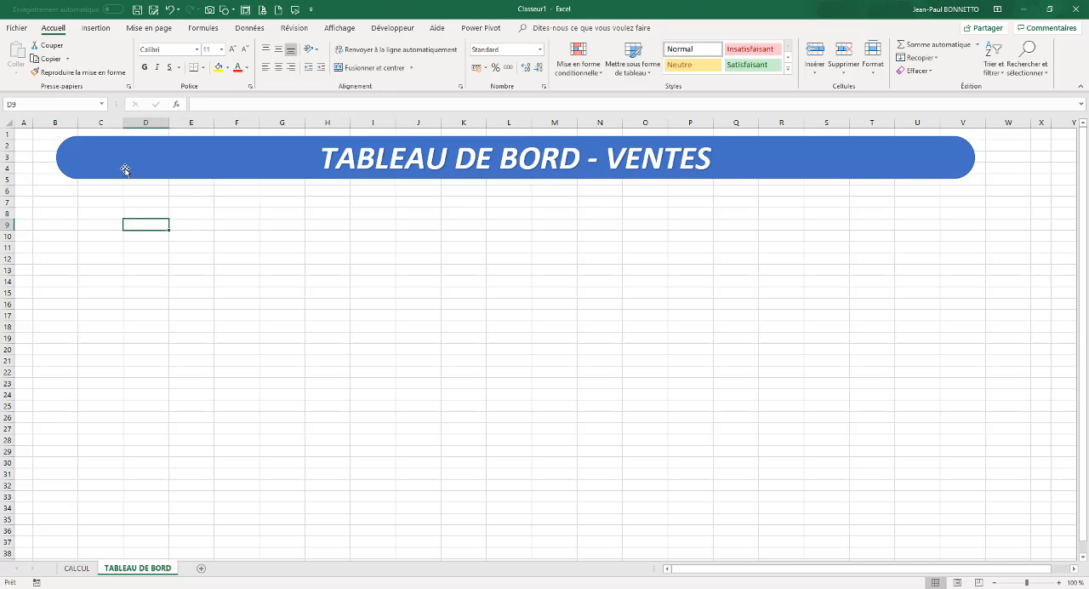
left_click(126, 247)
Insert a clustered column PivotChart (Histogramme groupé) from the Client PivotTable on the CALCUL sheet
left_click(78, 567)
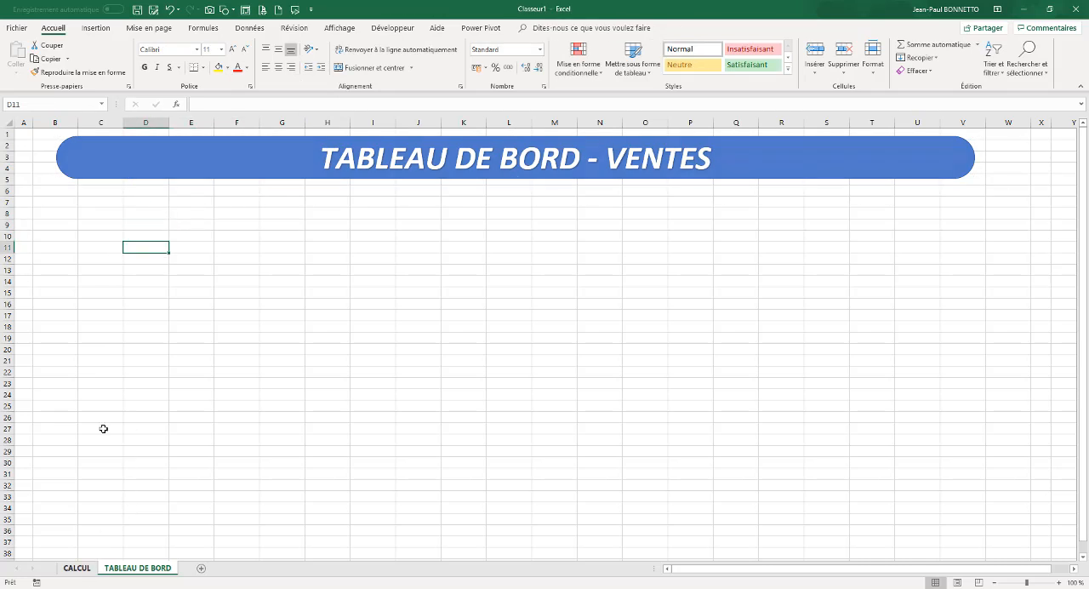
left_click(110, 224)
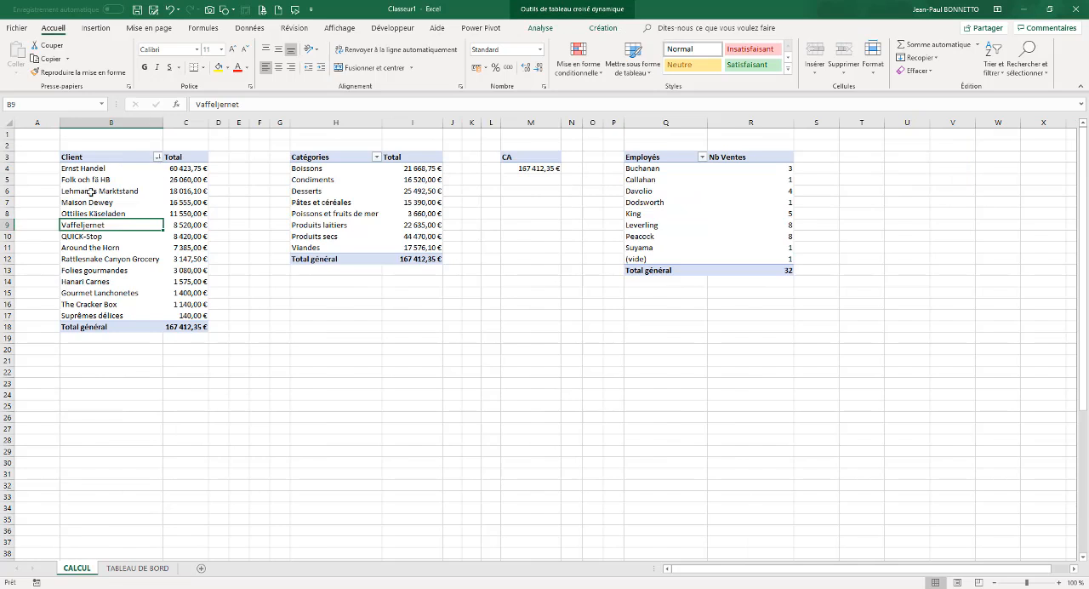
left_click(595, 28)
left_click(540, 28)
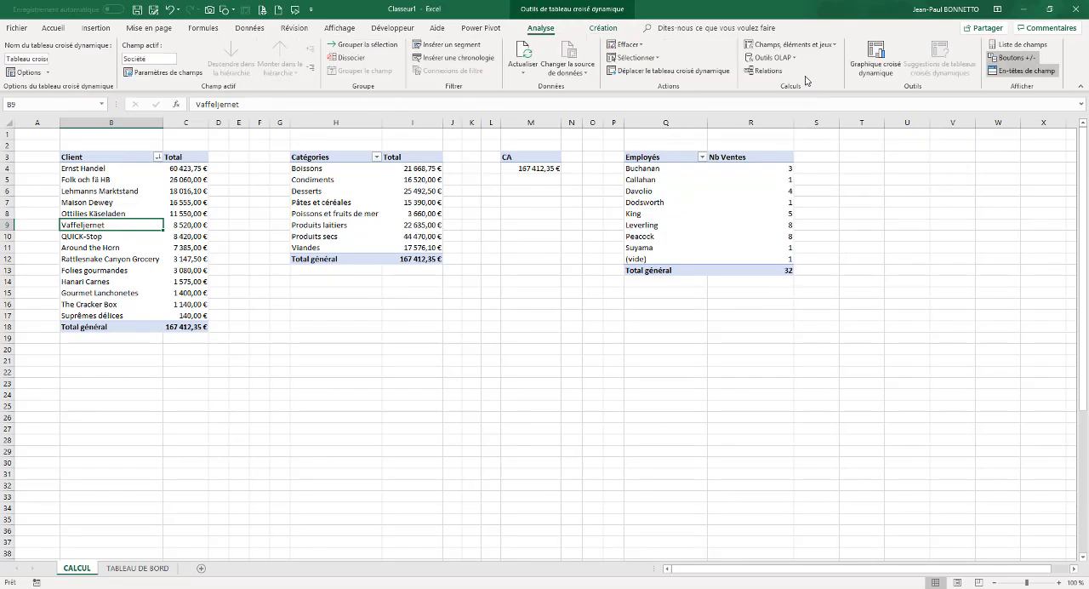
left_click(874, 61)
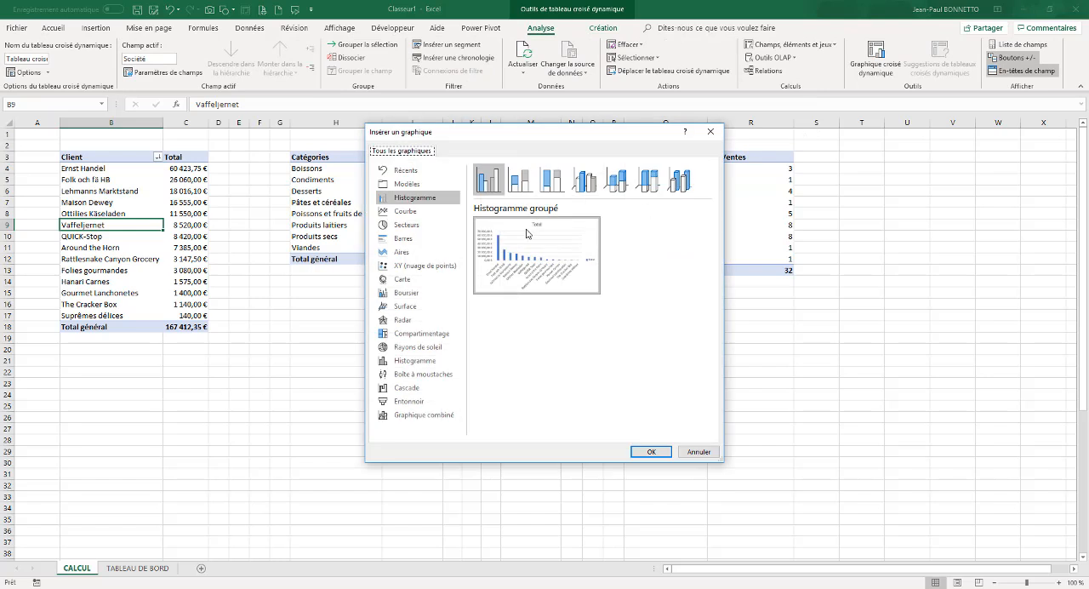
left_click(651, 451)
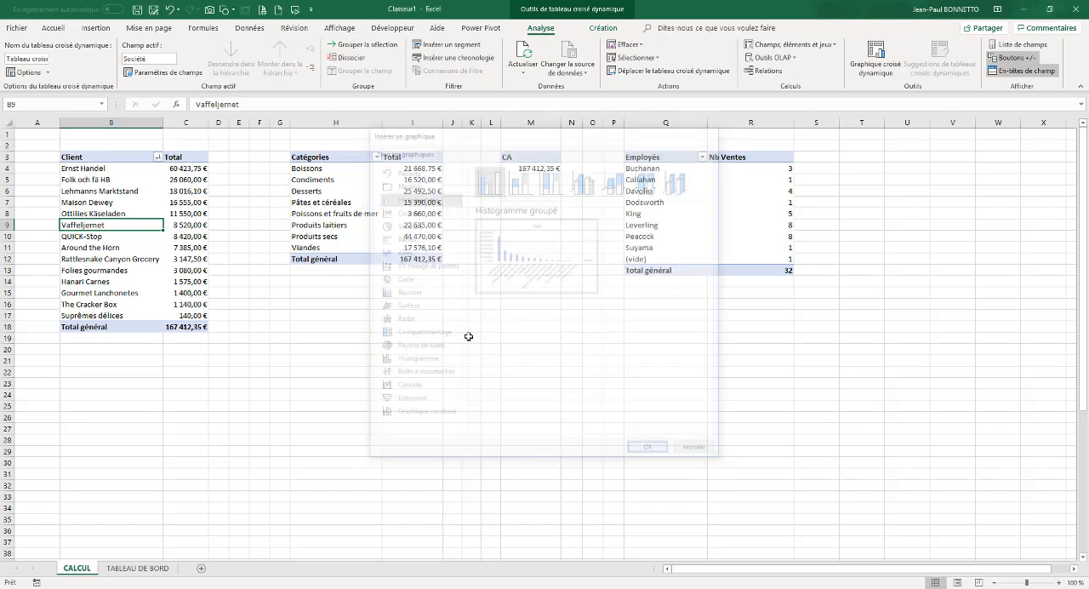
Insert a clustered bar PivotChart (Barres groupées) from the Catégories PivotTable and place both charts apart below the tables
left_click(360, 191)
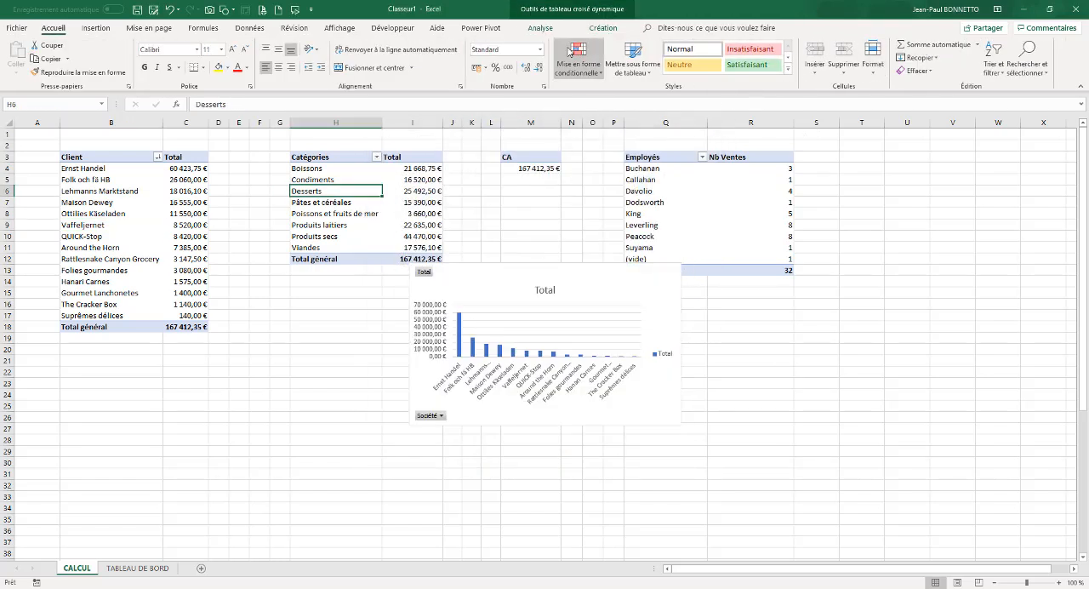
left_click(540, 27)
left_click(876, 64)
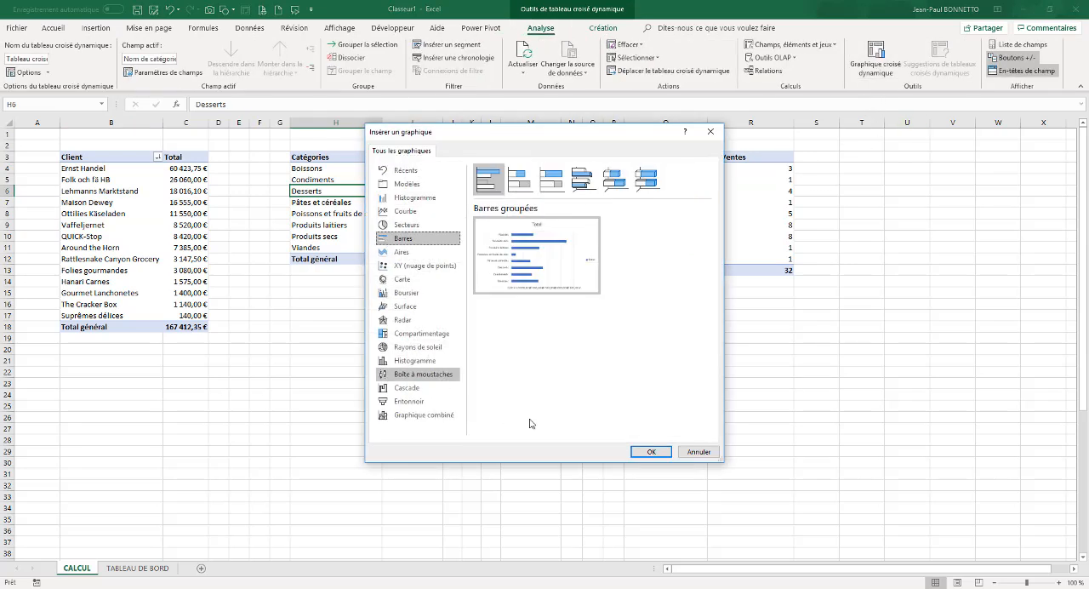
left_click(649, 451)
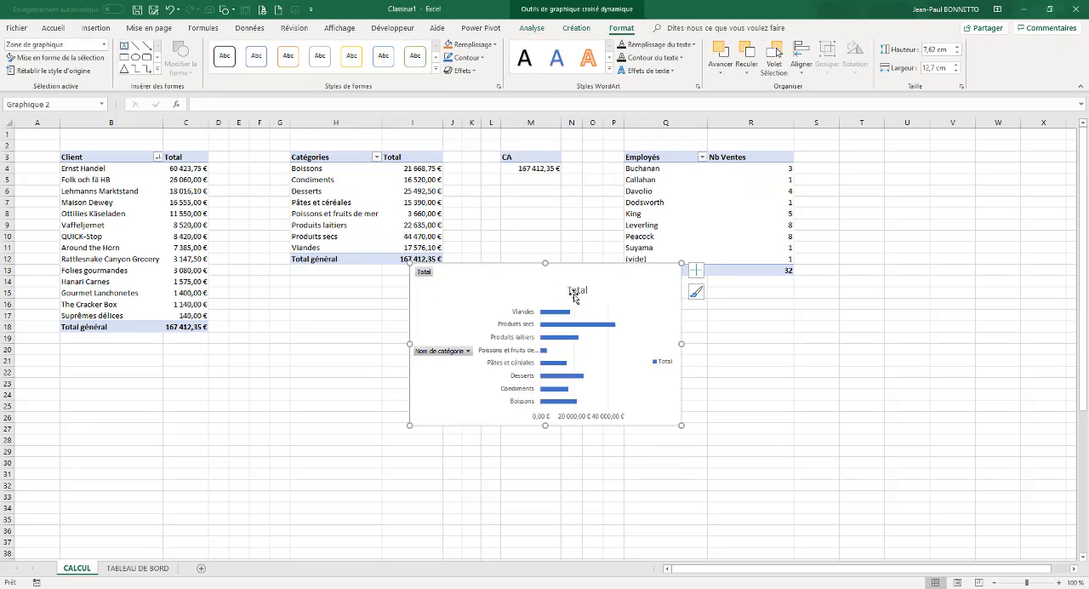
left_click_drag(574, 287, 339, 389)
left_click_drag(493, 286, 589, 385)
Insert a pie PivotChart (Secteurs) from the Employés PivotTable and place it beside the column chart
left_click(709, 179)
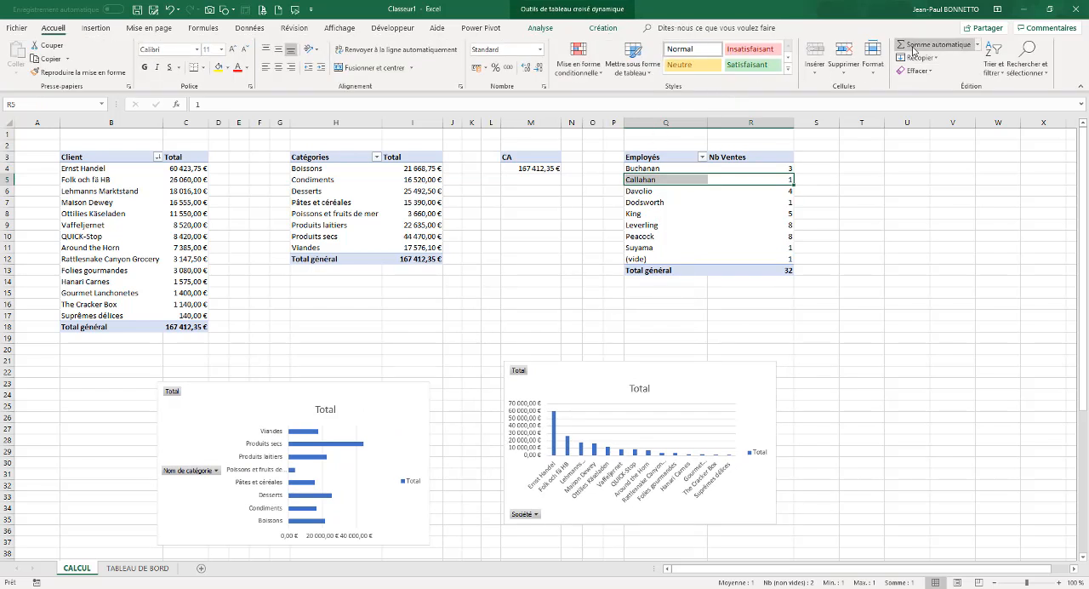
left_click(539, 29)
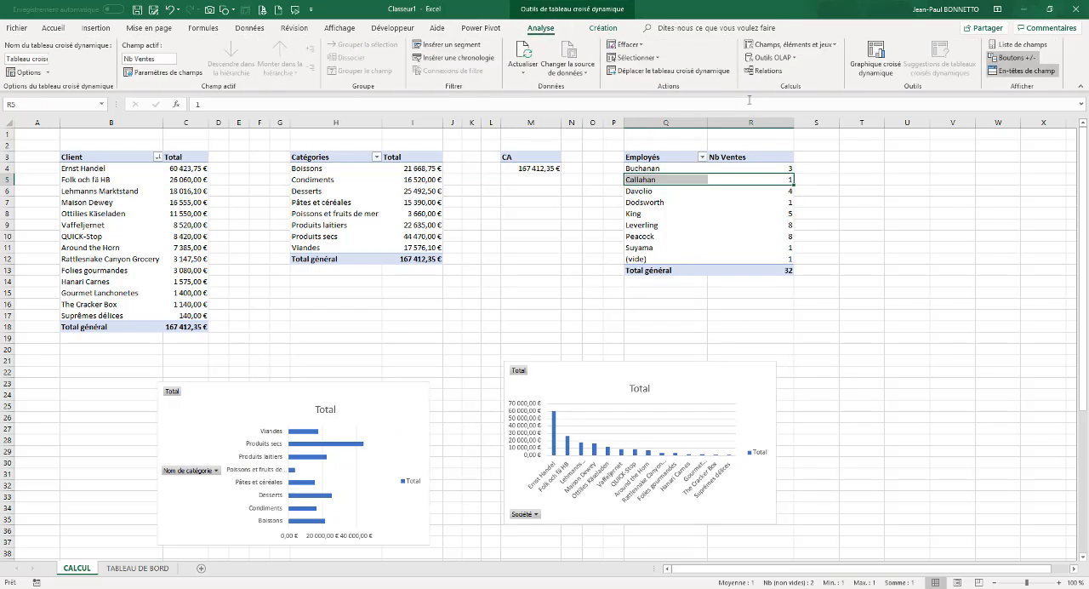
left_click(874, 57)
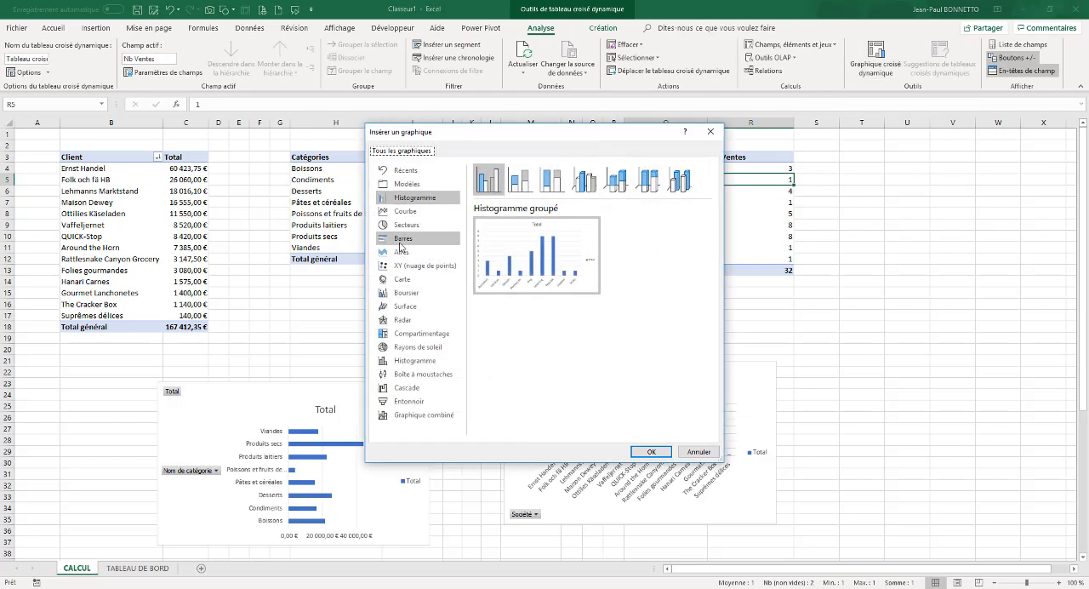
left_click(406, 225)
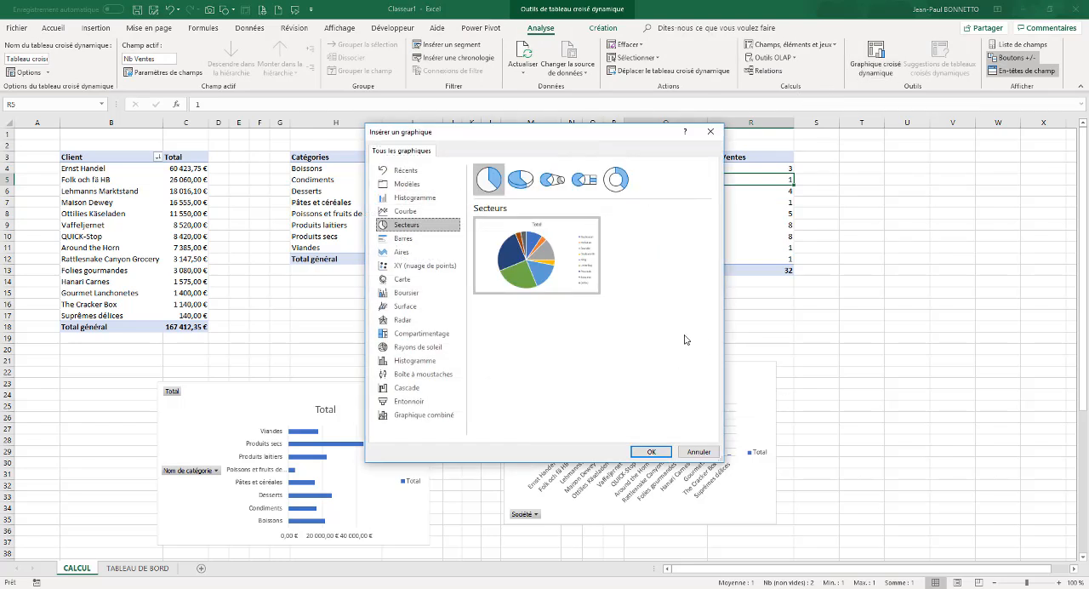
left_click(651, 451)
left_click_drag(583, 267, 969, 349)
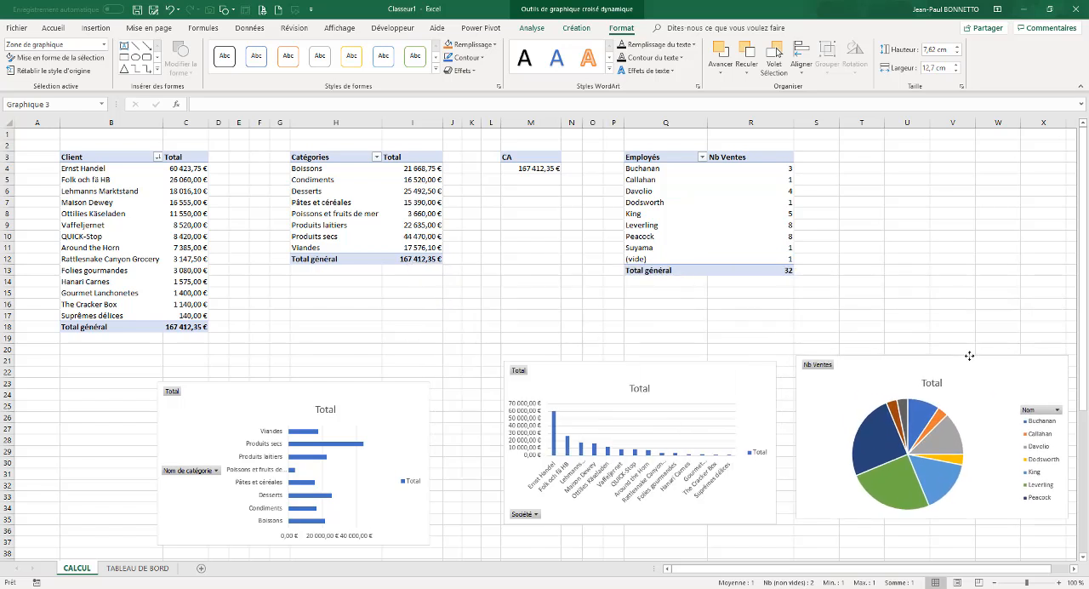
Move all three PivotCharts from the CALCUL sheet to the TABLEAU DE BORD sheet
left_click(697, 369, "ctrl")
left_click(389, 393, "ctrl")
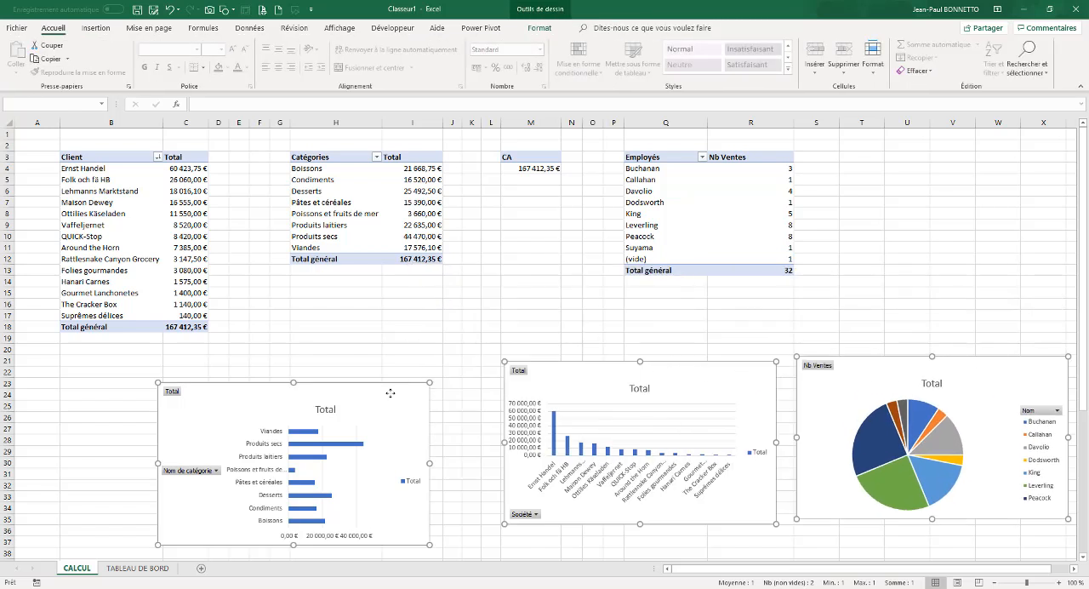
key("ctrl+c")
key("Delete")
left_click(162, 567)
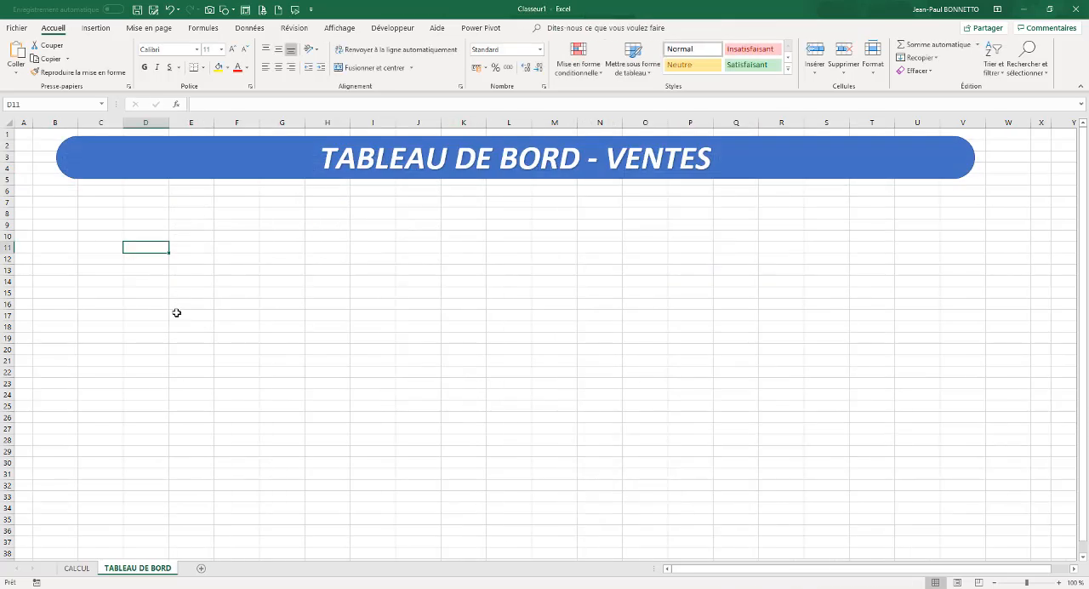
left_click_drag(175, 311, 175, 333)
key("ctrl+v")
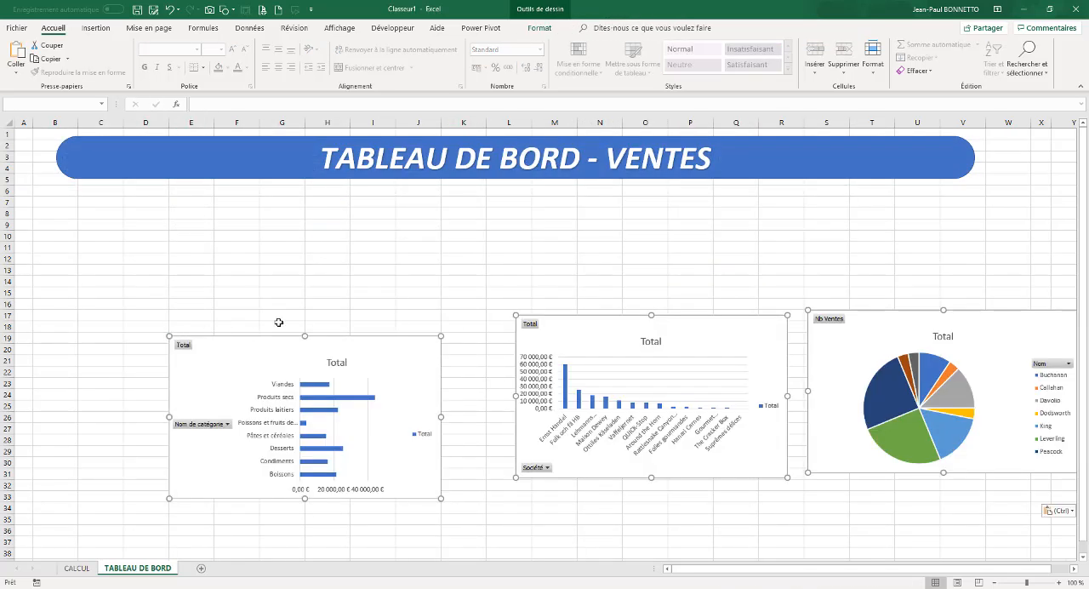
Arrange the bar, column and pie charts side by side in that order between columns B and V, enlarging each to span rows 12 to 30
left_click(282, 293)
left_click_drag(286, 338, 153, 259)
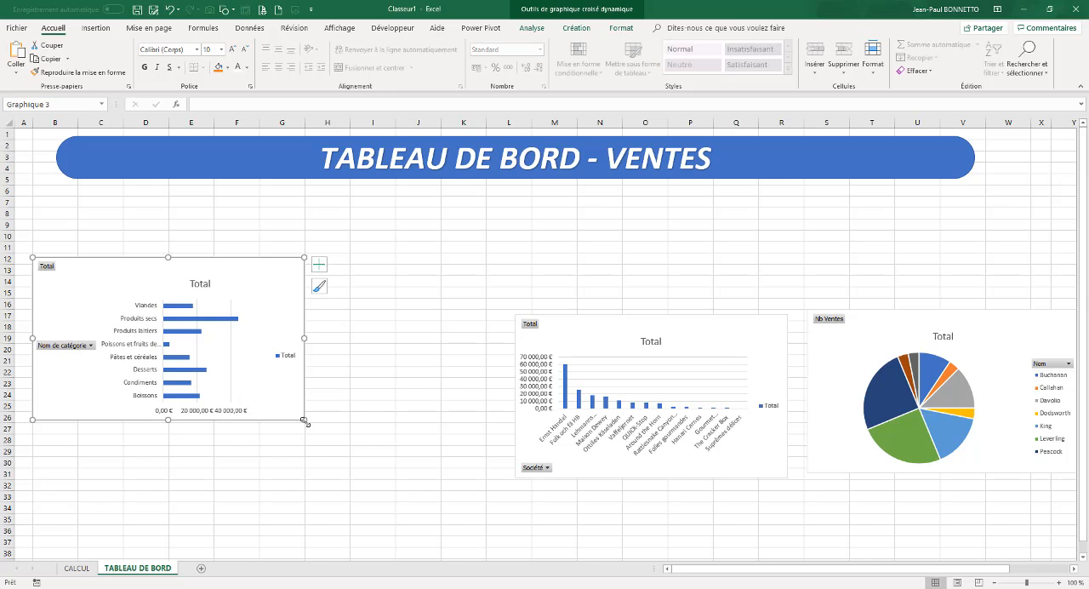
left_click_drag(304, 420, 304, 467)
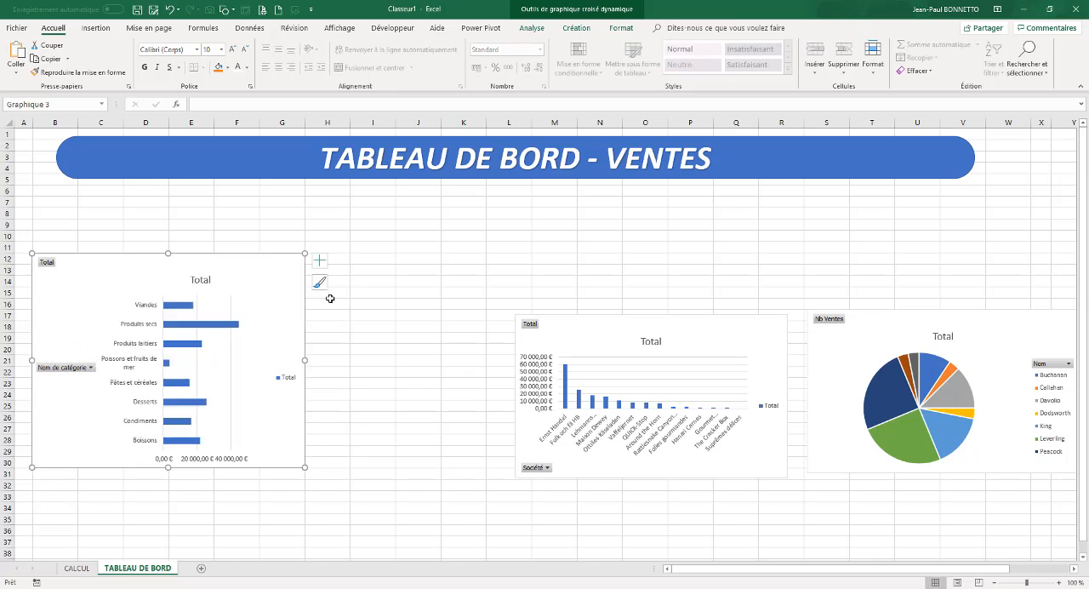
left_click_drag(639, 319, 472, 257)
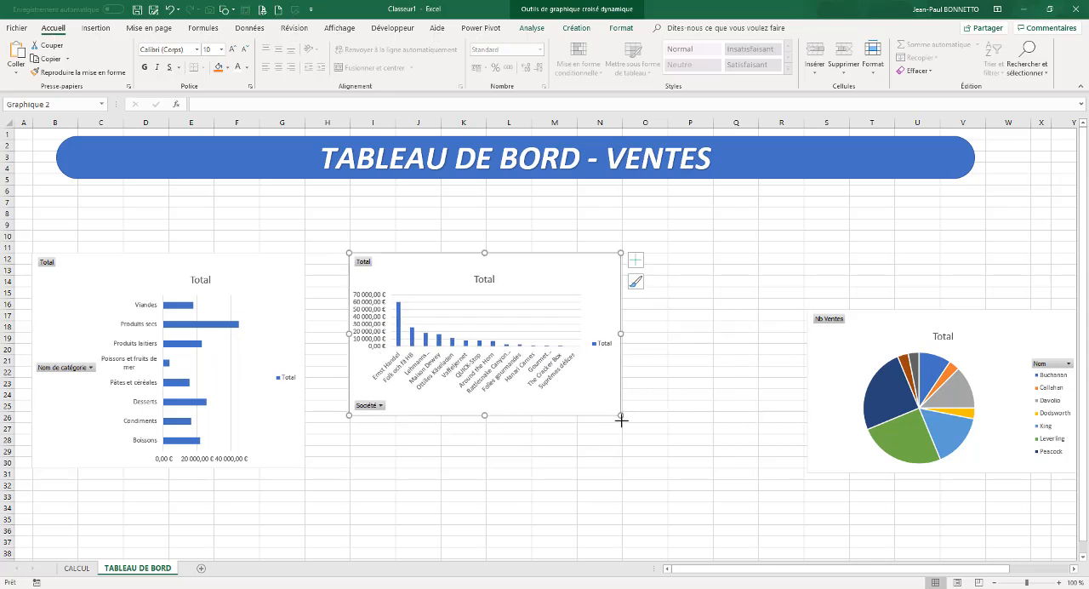
left_click_drag(620, 419, 632, 465)
left_click_drag(904, 337, 761, 271)
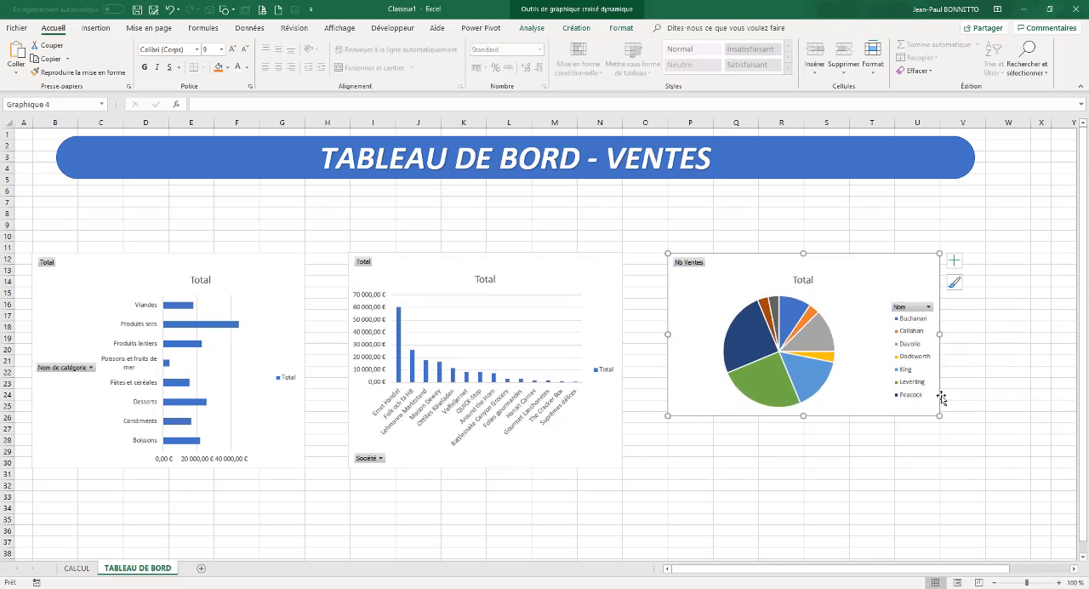
left_click_drag(939, 416, 974, 463)
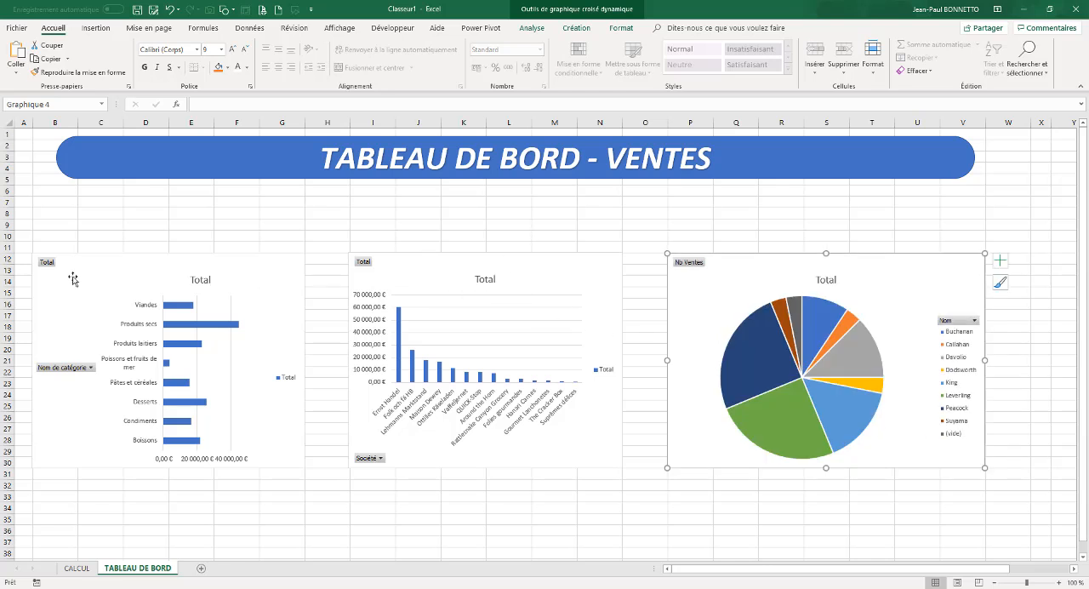
Hide all field buttons on the bar, column and pie PivotCharts
right_click(44, 264)
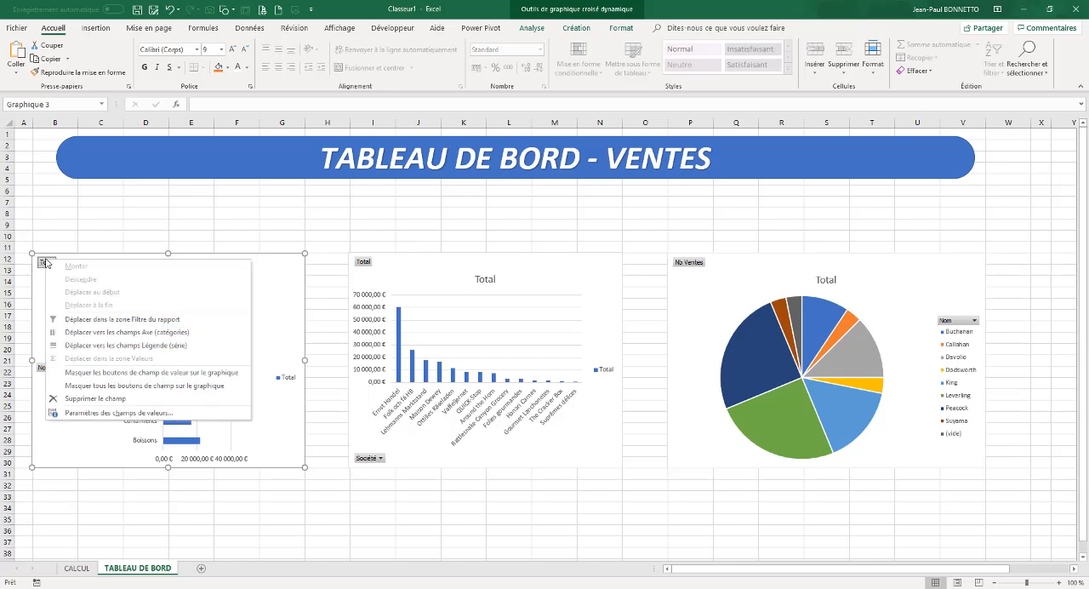
left_click(90, 386)
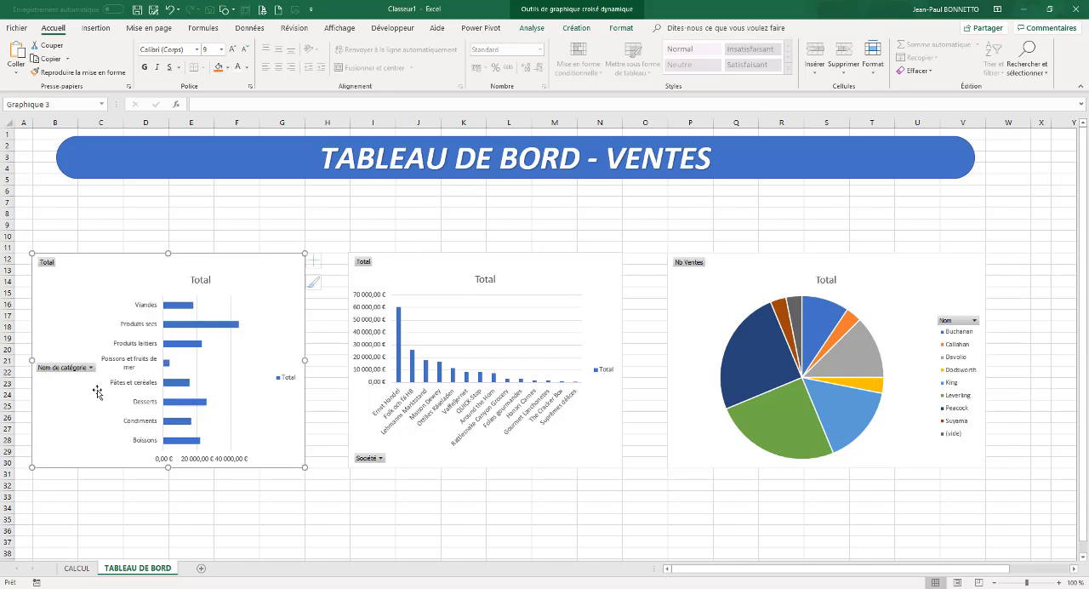
right_click(371, 464)
left_click(383, 500)
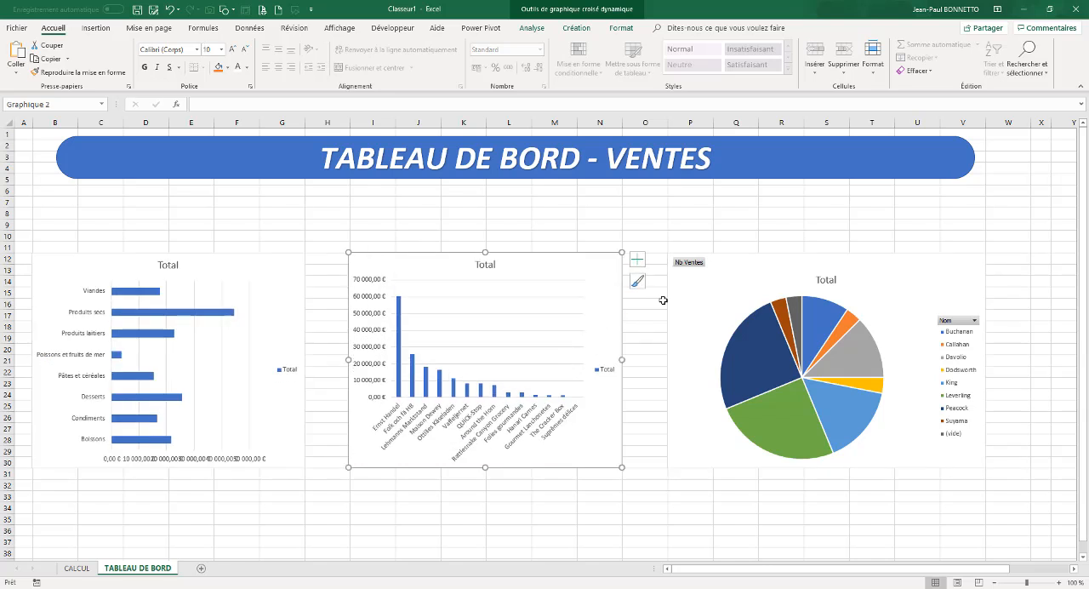
right_click(961, 322)
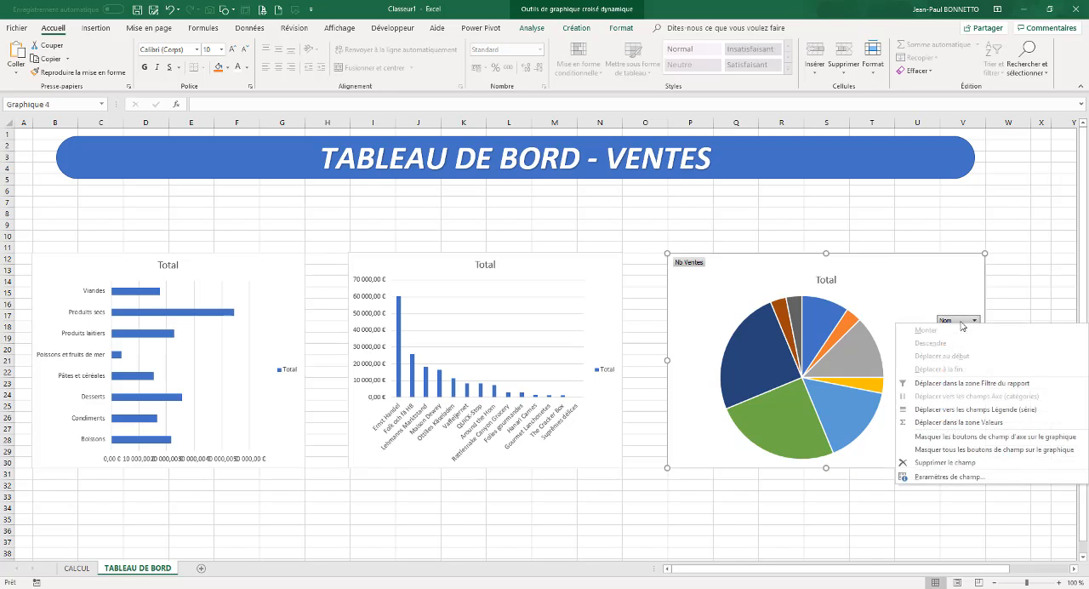
left_click(993, 449)
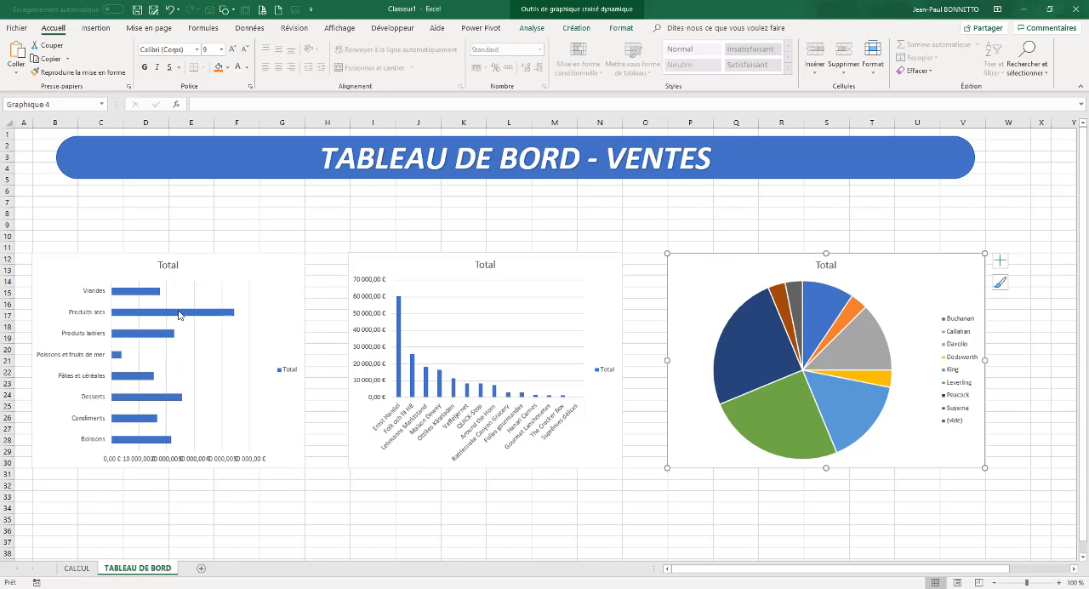
Delete the Total legends from the bar chart and the column chart on the dashboard
mouse_move(179, 310)
left_click(287, 369)
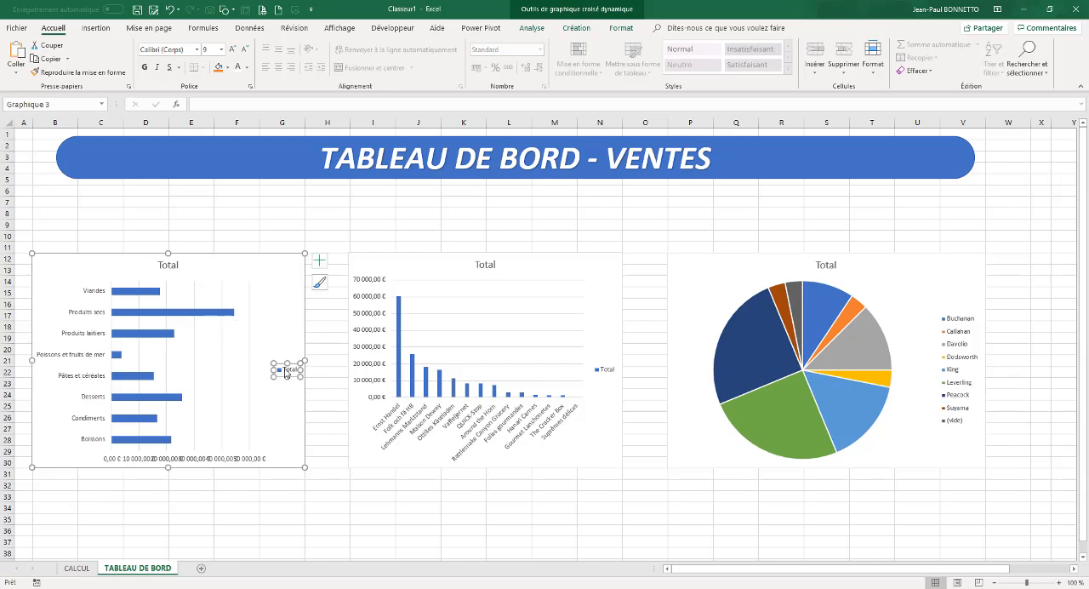
key("Delete")
left_click(607, 371)
key("Delete")
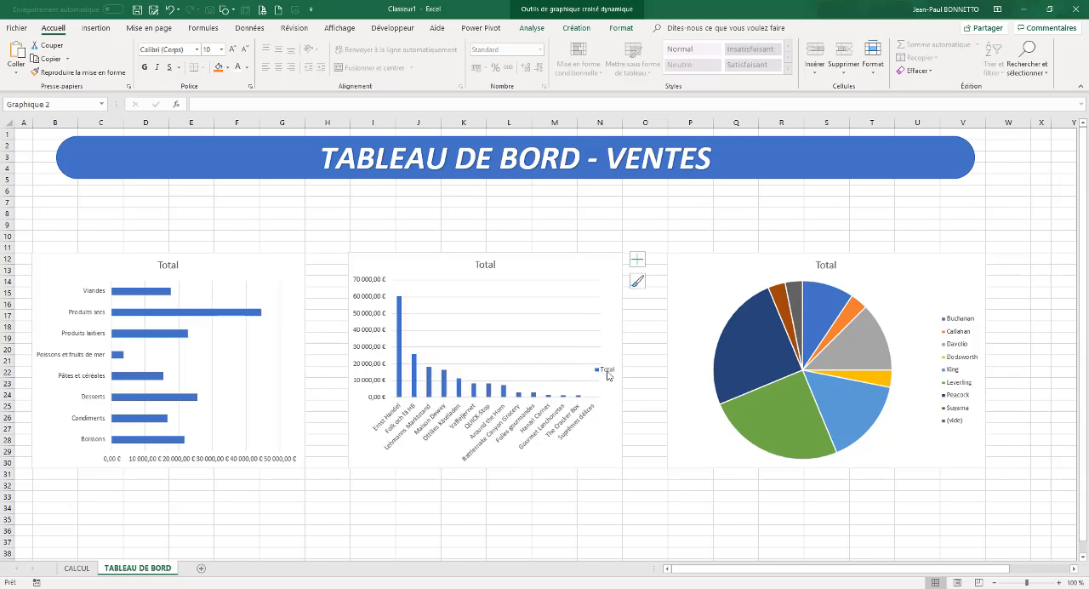
Retitle the bar chart "Ventes par Produits" and the column chart "Ventes par Client"
left_click(170, 265)
type("Ventes par")
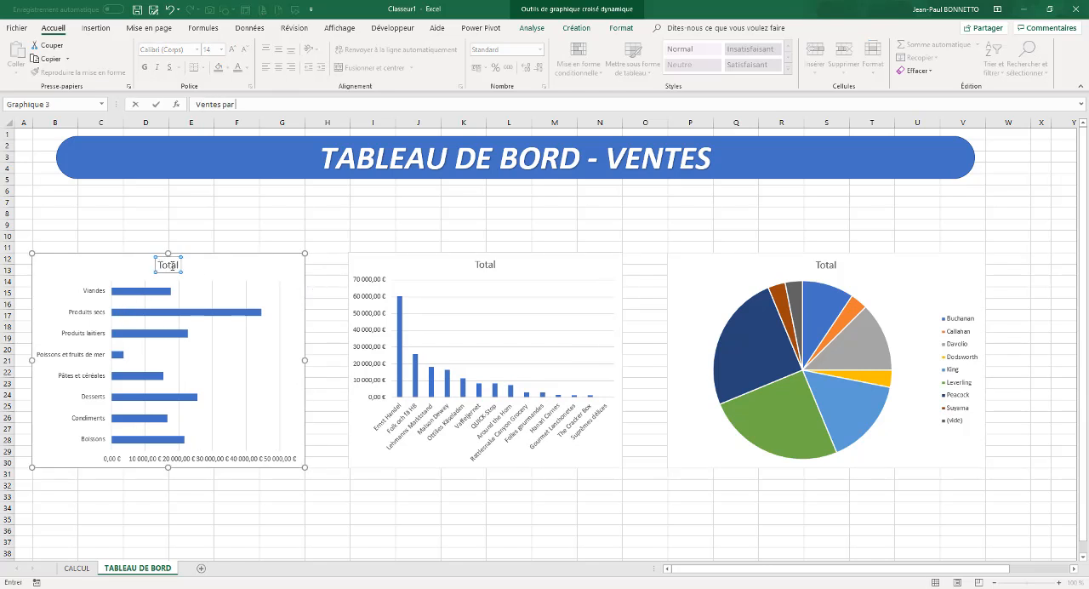
type(" Produits")
left_click(475, 262)
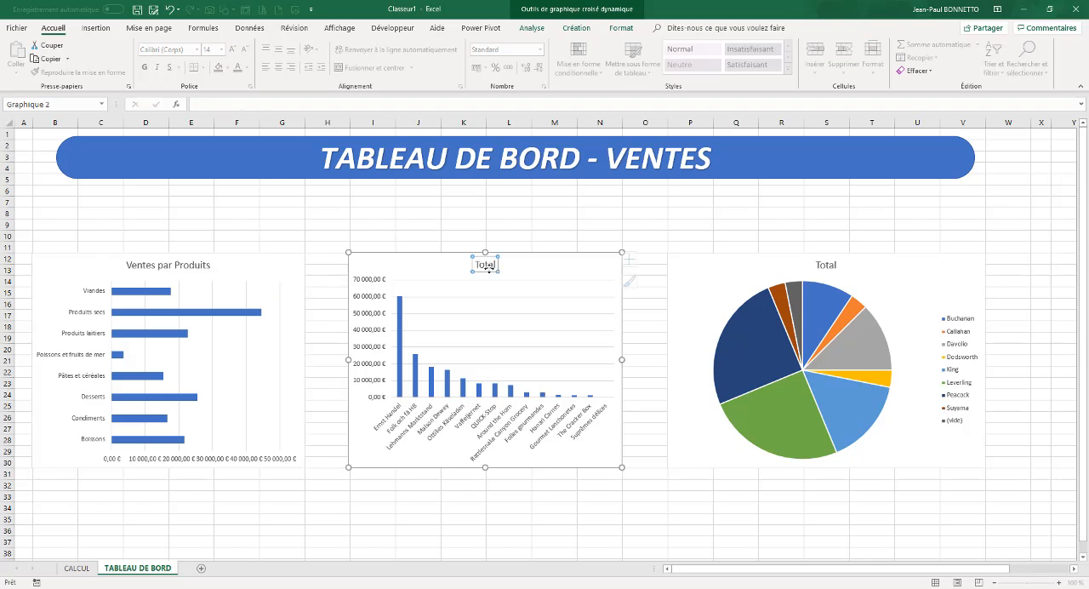
type("Ventes par Client")
Retitle the pie chart "Répartion par Employés"
left_click(827, 265)
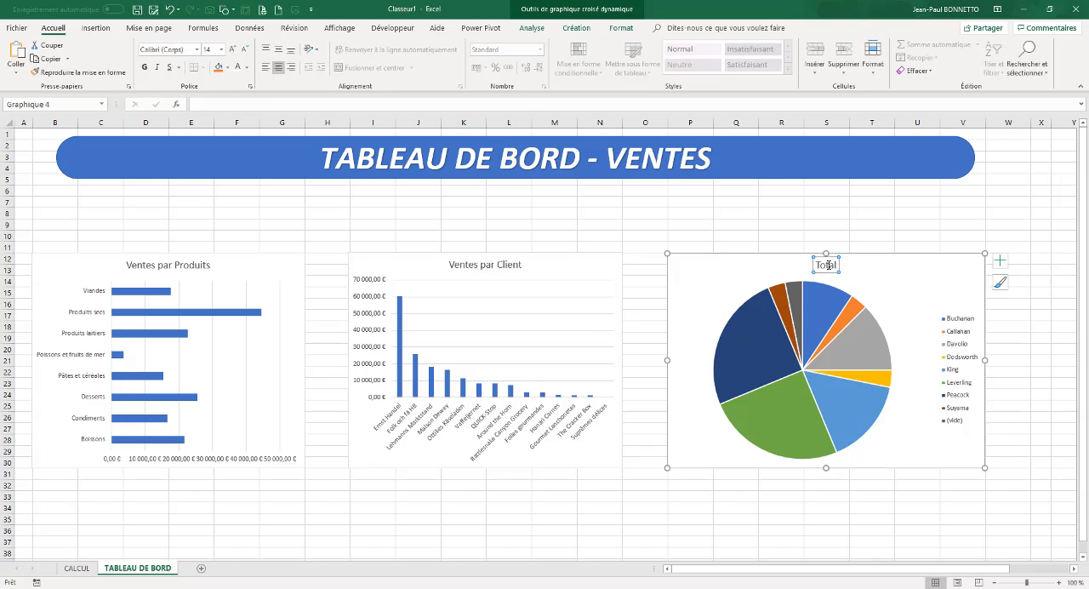
type("Répartion p")
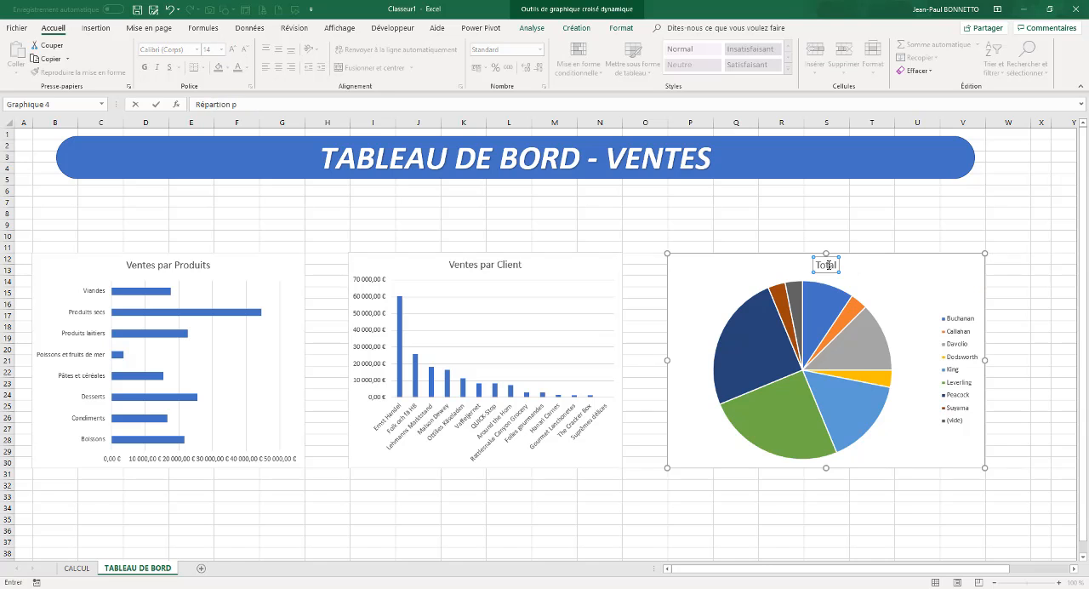
type("ar Employés")
left_click(602, 223)
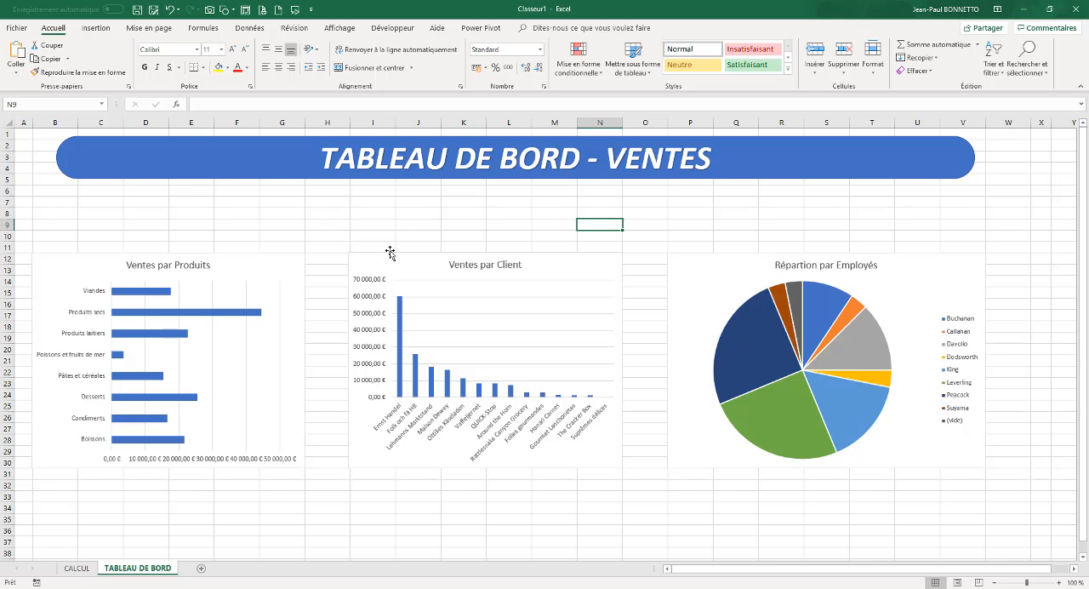
Nudge the Ventes par Produits chart slightly up and to the right, then deselect it
left_click(289, 260)
left_click_drag(288, 255, 298, 246)
left_click(352, 214)
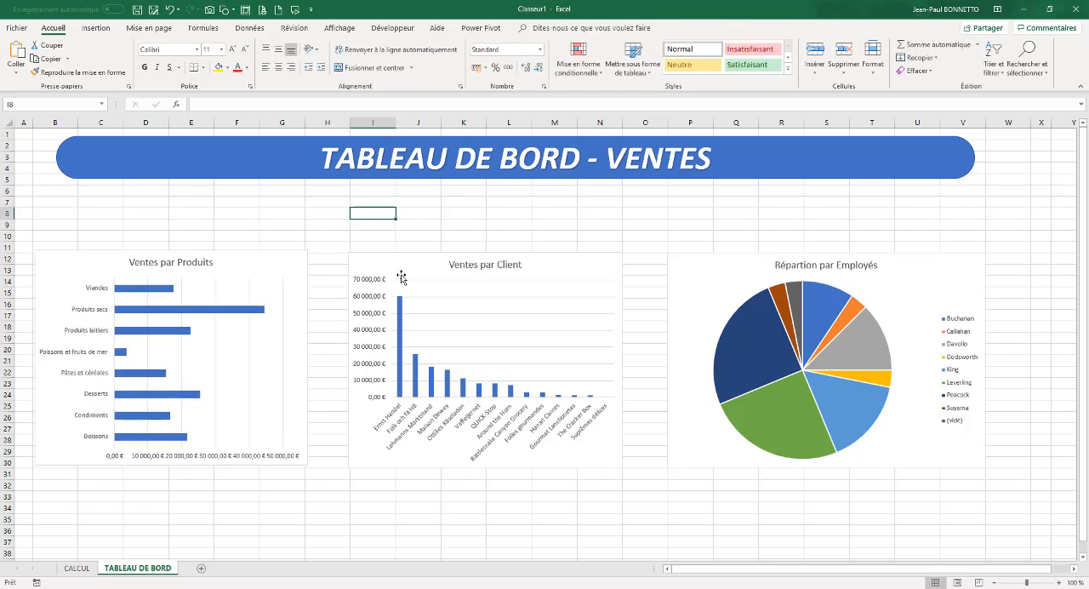
Select the category labels of the Catégories PivotTable on the CALCUL sheet and display its PivotTable analysis commands
left_click(94, 568)
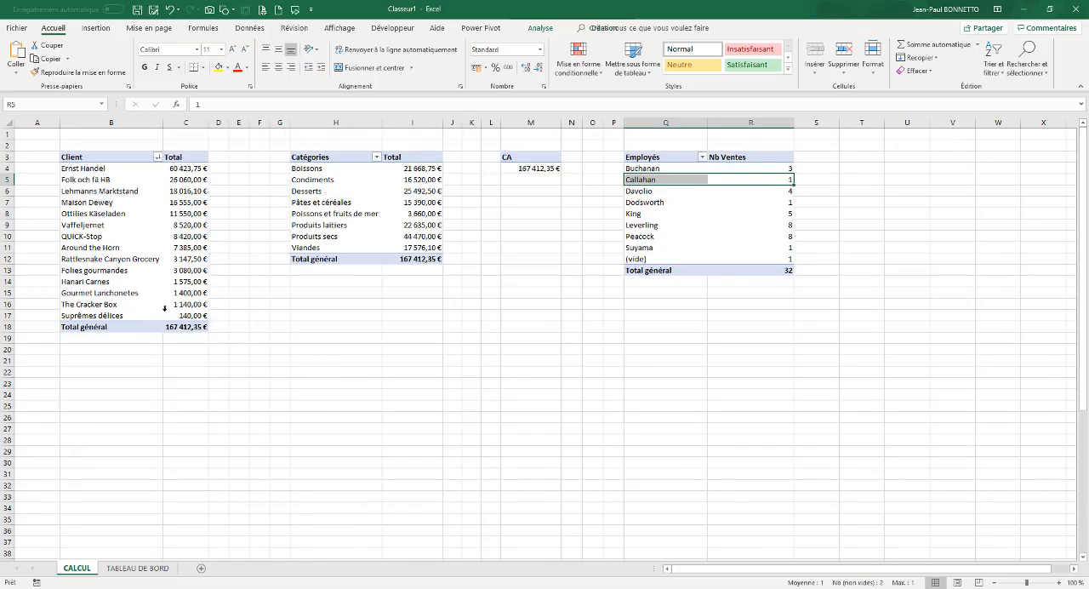
left_click(354, 195)
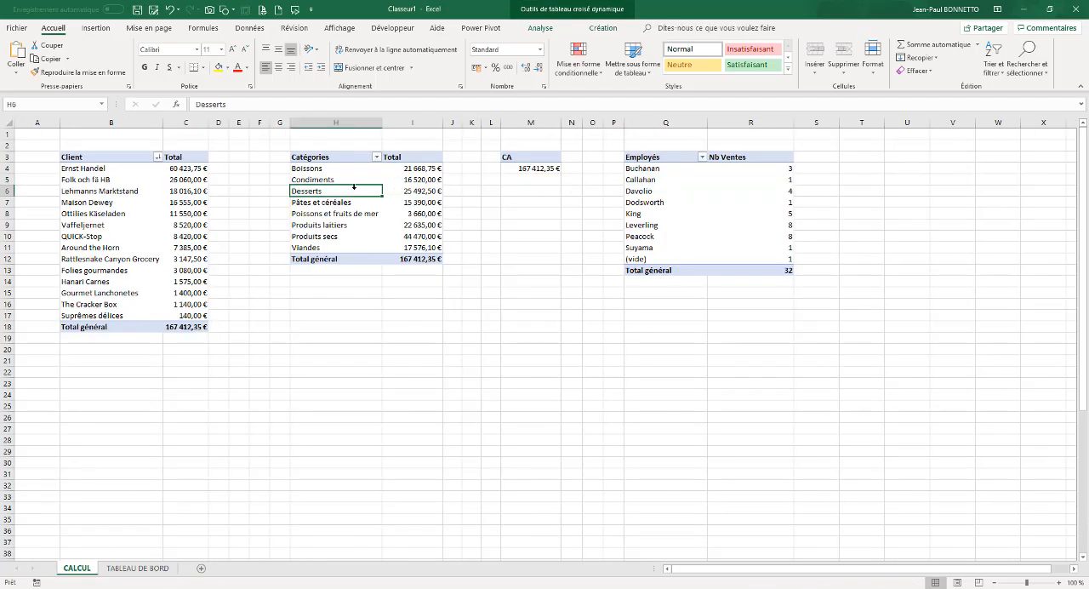
right_click(353, 193)
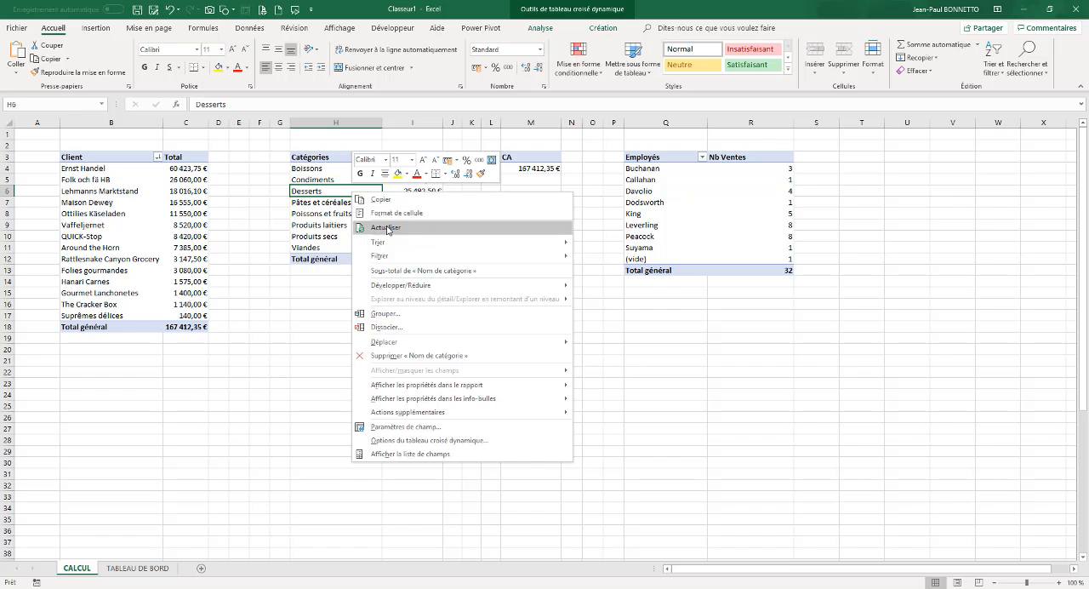
left_click(325, 186)
left_click(327, 186)
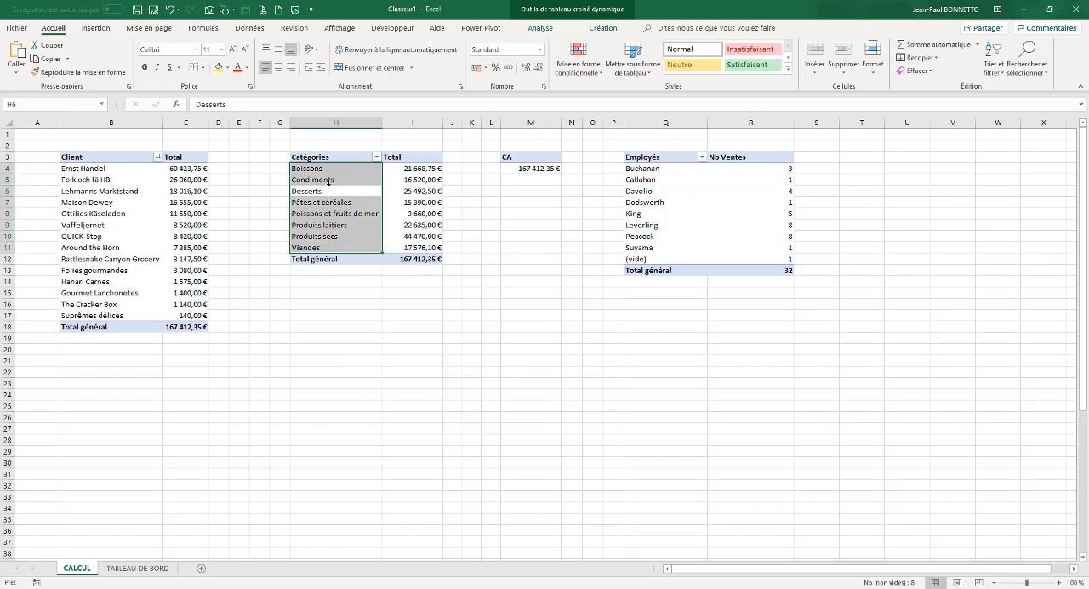
left_click(536, 28)
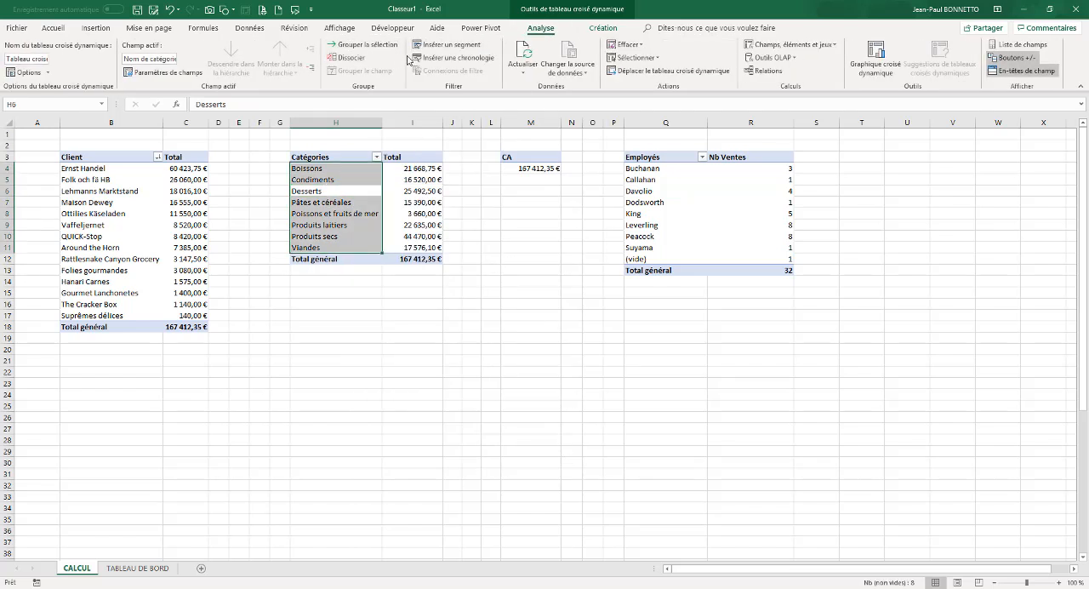
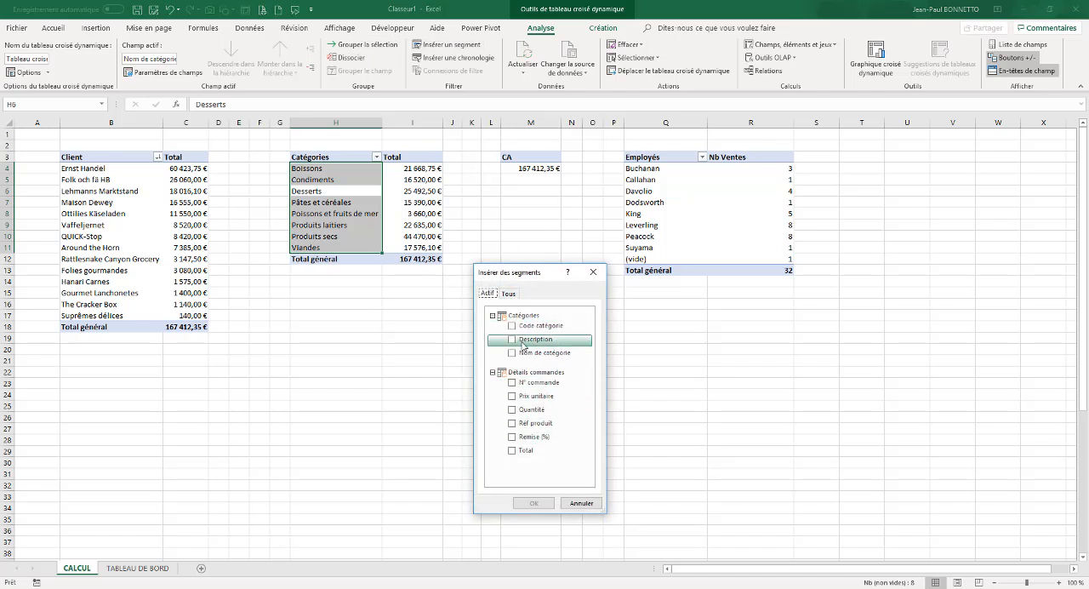
Insert slicers for the Pays field of the Clients table and the Pays livraison field of the Commandes table
left_click(507, 294)
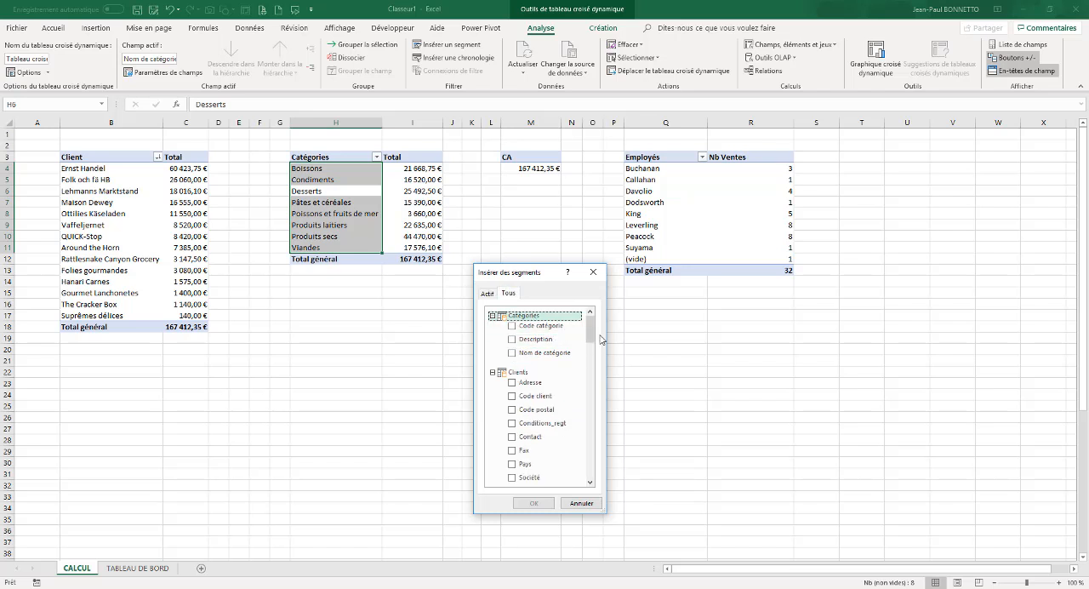
left_click_drag(590, 333, 593, 353)
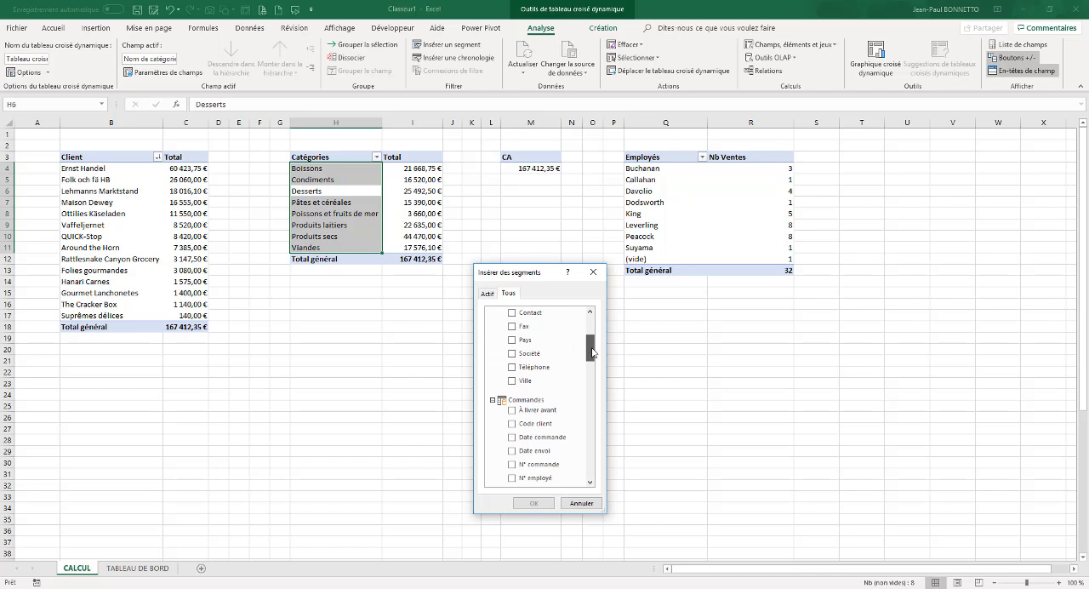
left_click(515, 344)
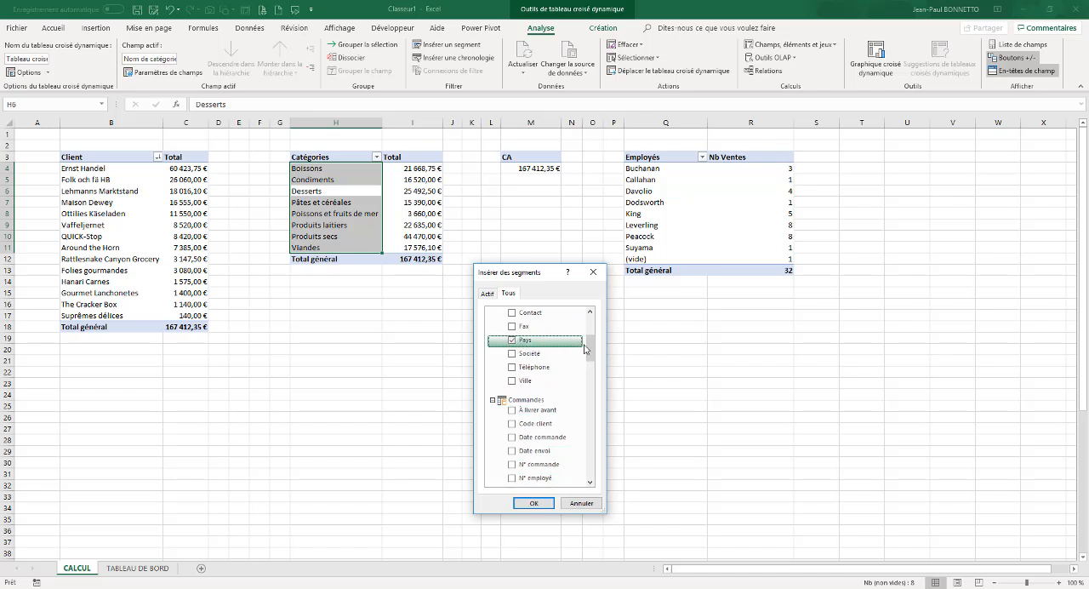
left_click_drag(587, 349, 589, 367)
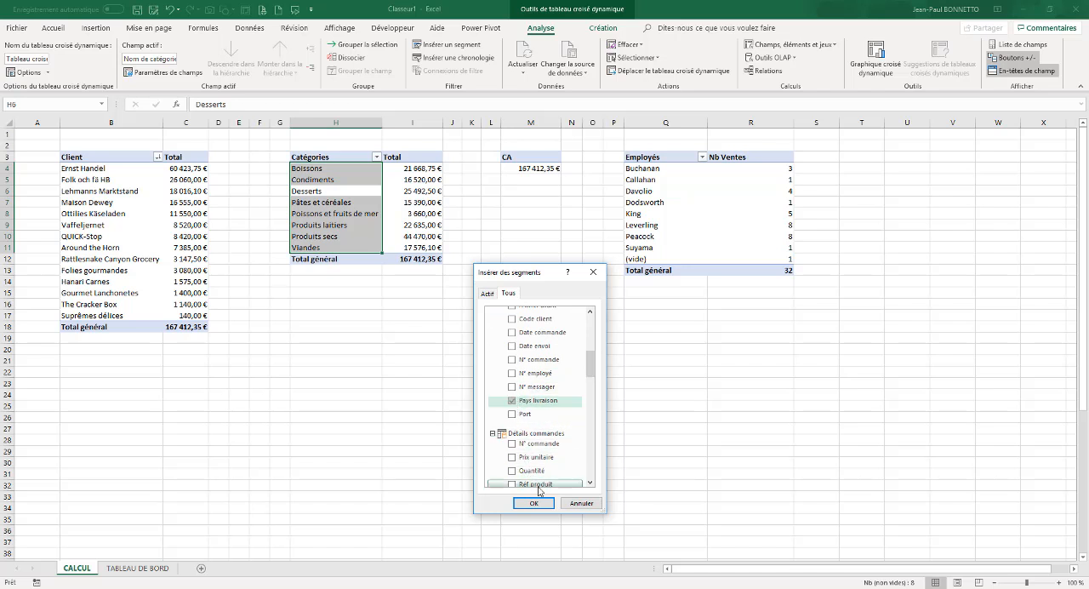
left_click(534, 503)
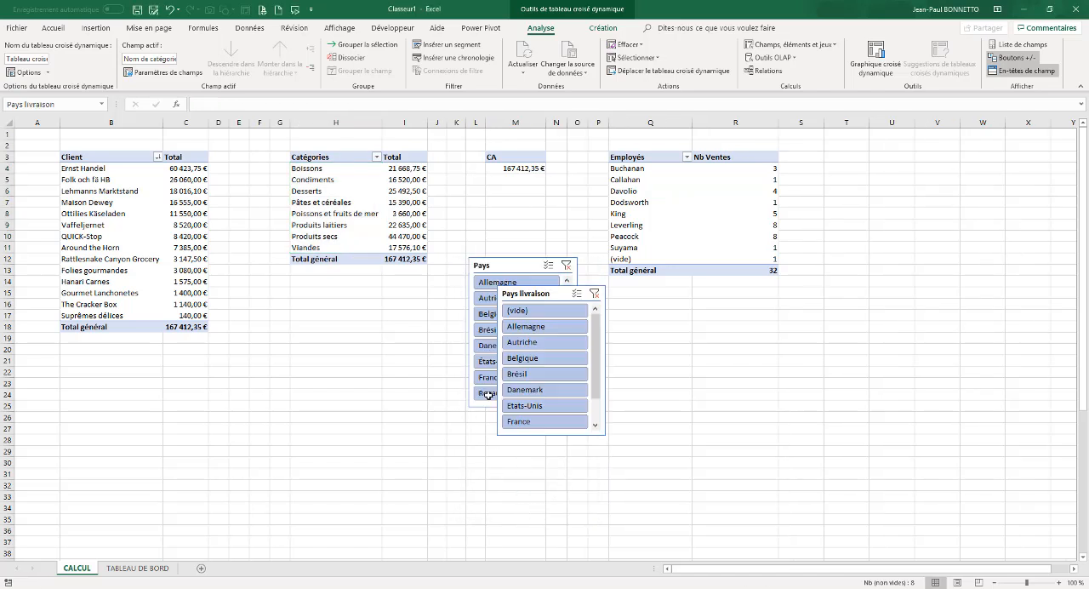
Separate the two overlapping slicers, placing Pays below the PivotTables, and delete the Pays livraison slicer
left_click_drag(532, 298, 636, 370)
left_click(528, 264)
left_click_drag(528, 264, 491, 306)
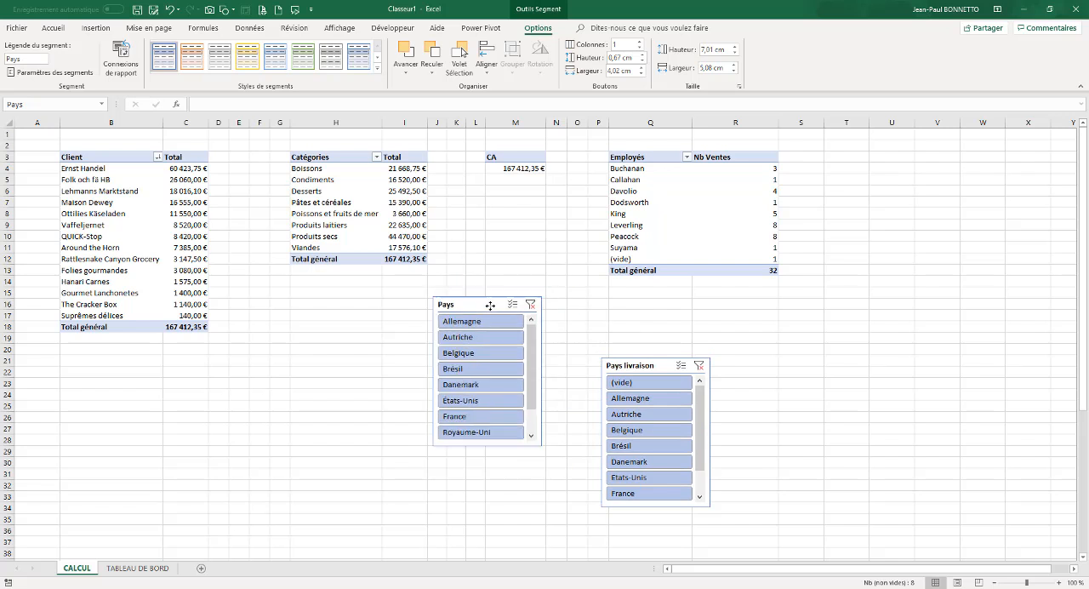
left_click(638, 368)
key("Delete")
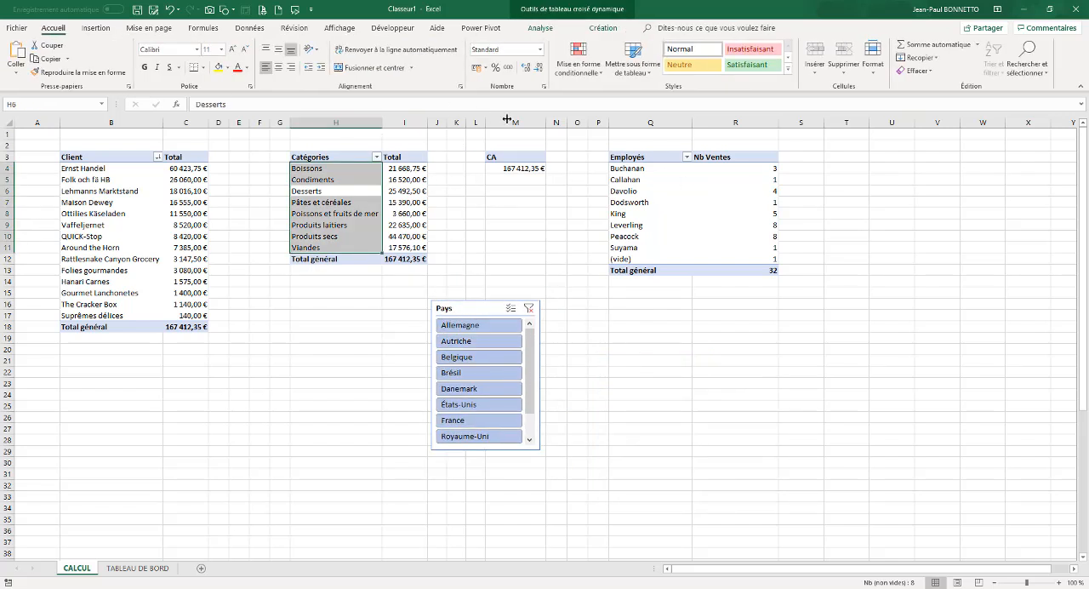
Insert a slicer for the Contact field of the Fournisseurs table and place it beside the Pays slicer
left_click(540, 28)
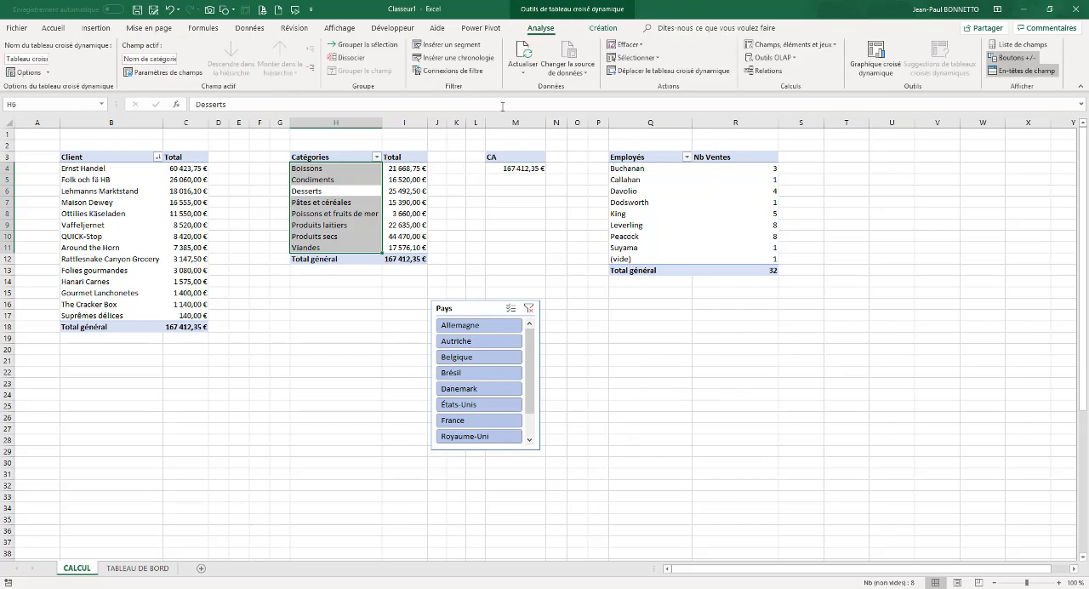
left_click(445, 44)
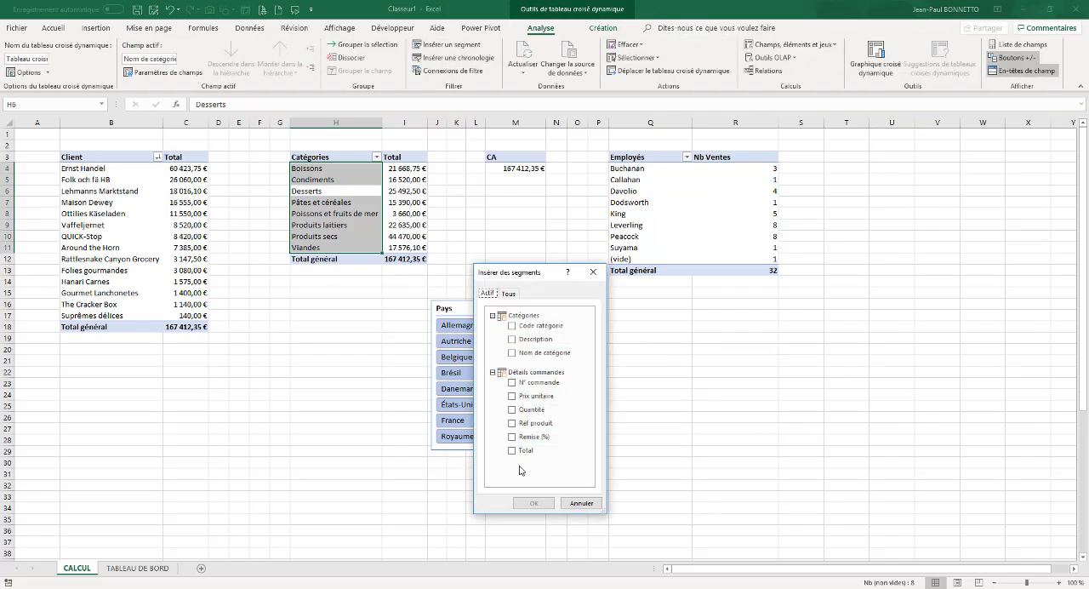
left_click(508, 293)
scroll(541, 442, "down", 3)
scroll(543, 450, "down", 8)
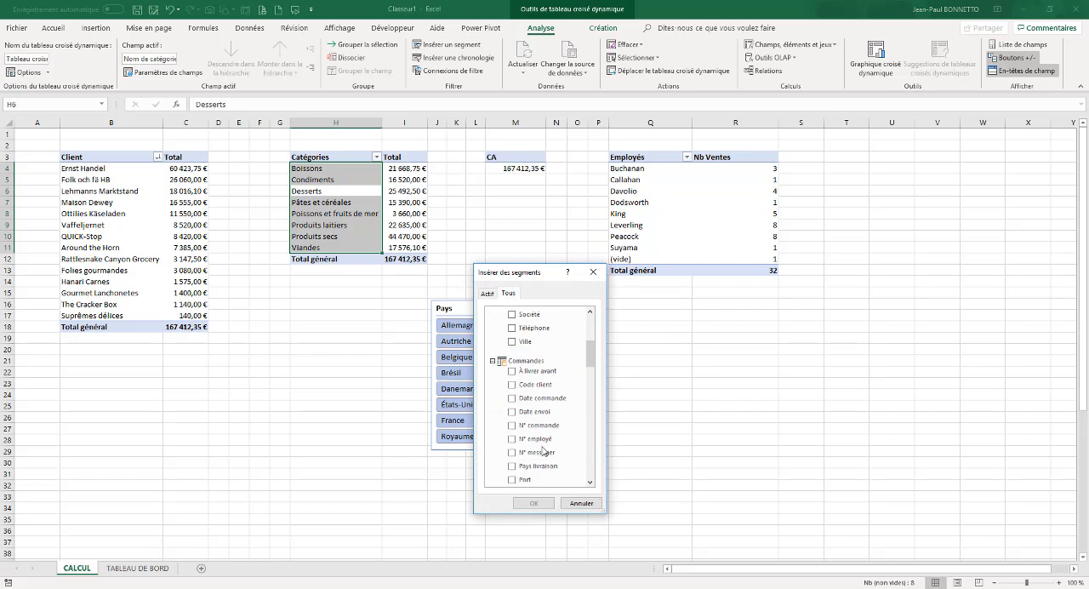
scroll(543, 450, "down", 6)
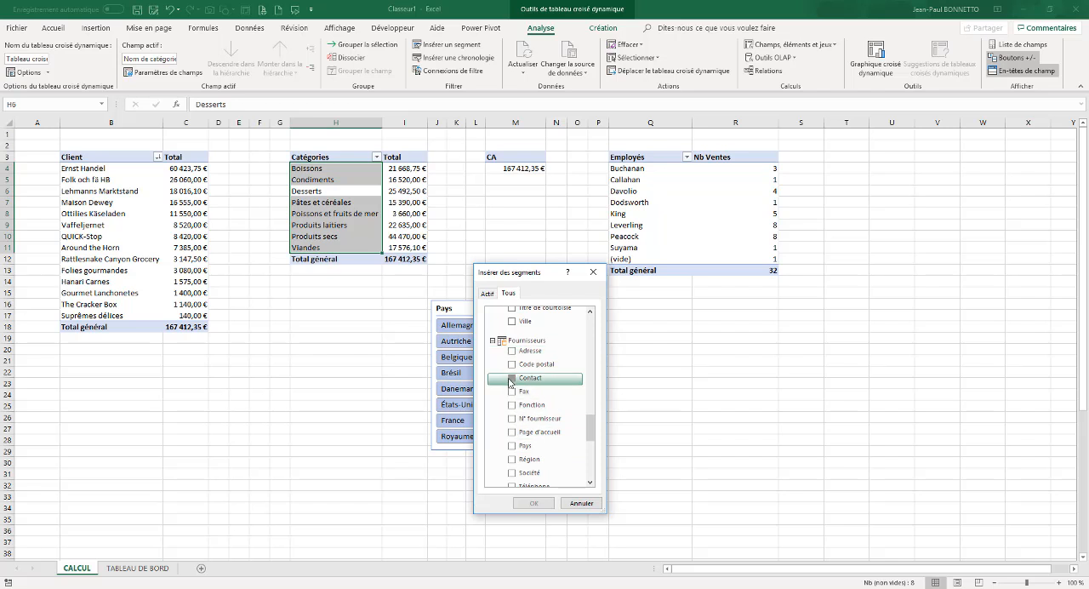
left_click(512, 378)
left_click(533, 503)
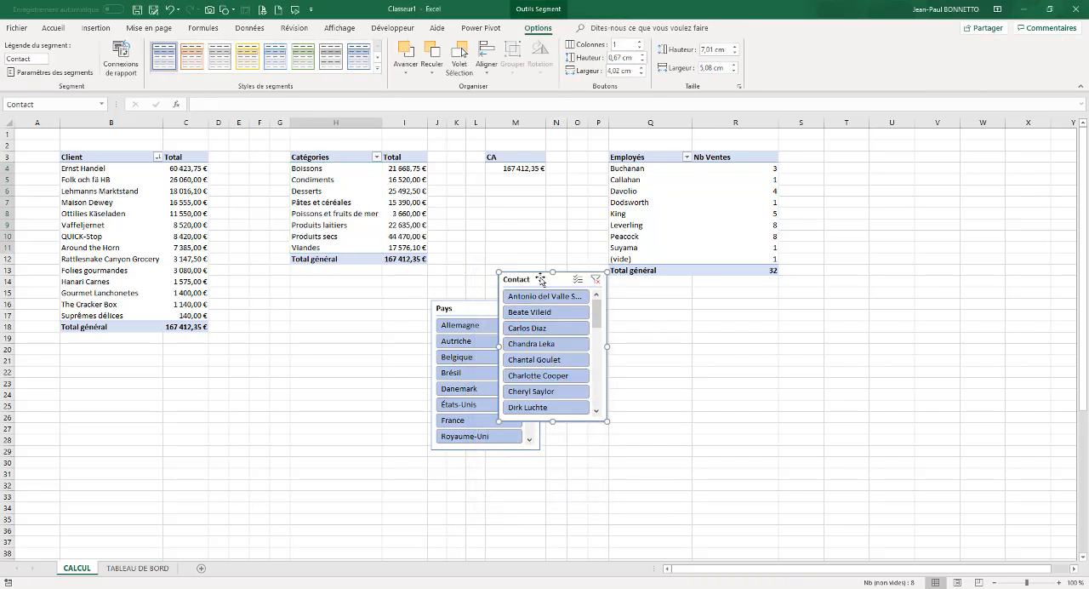
left_click_drag(541, 280, 633, 307)
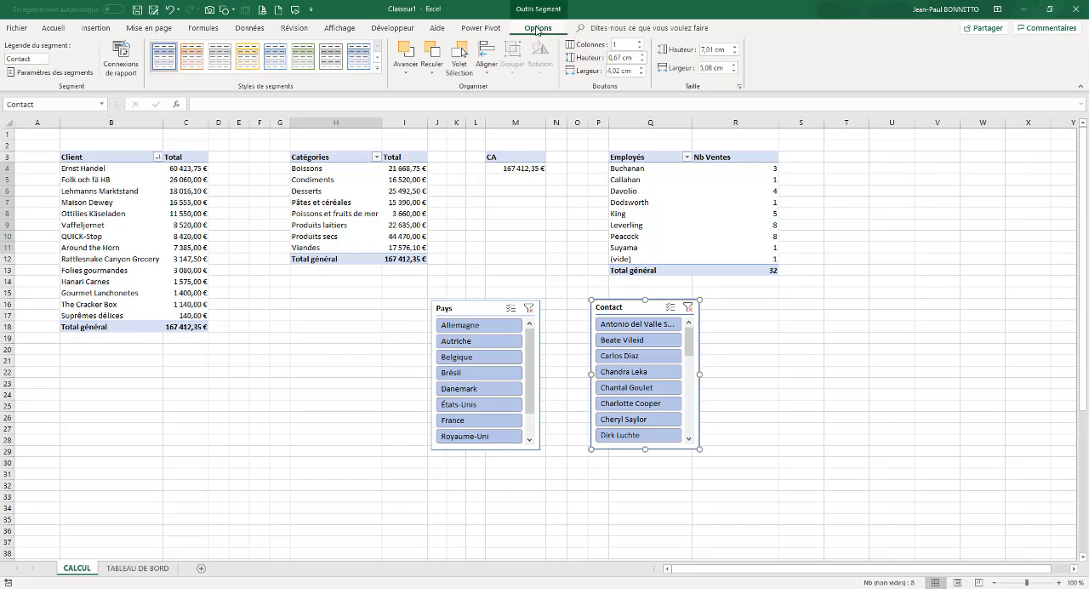
Insert a timeline on the Date commande field of the Commandes table and place it beside the Pays slicer
left_click(405, 180)
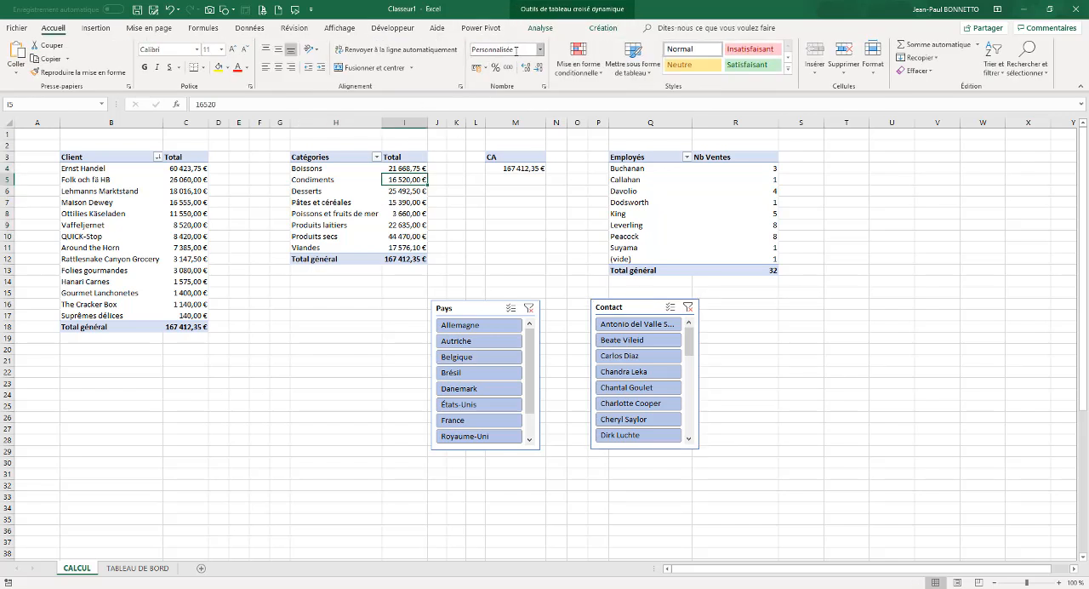
left_click(534, 28)
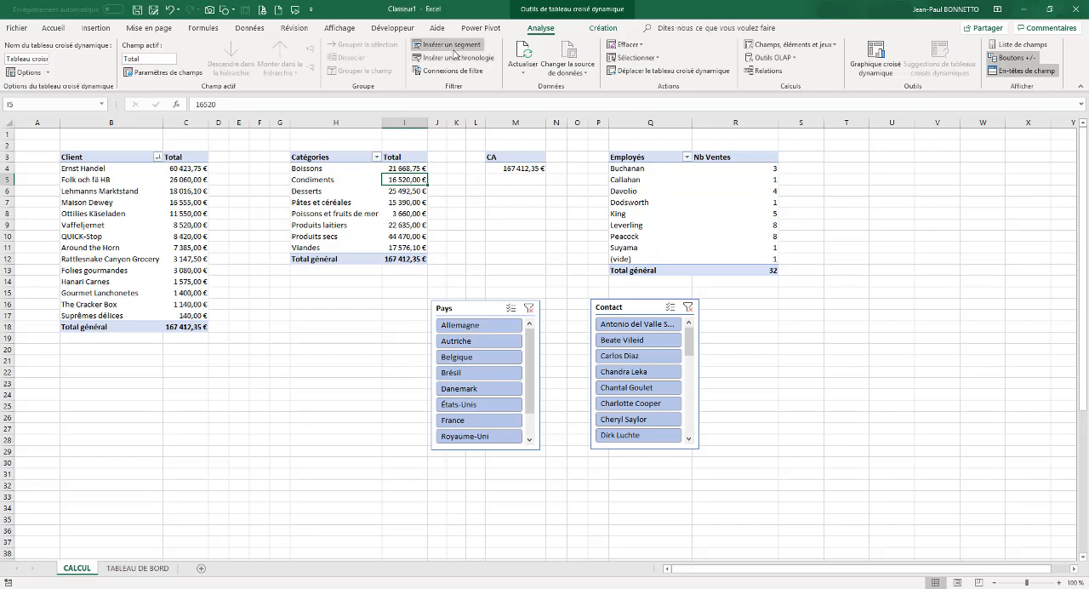
left_click(455, 58)
left_click(509, 337)
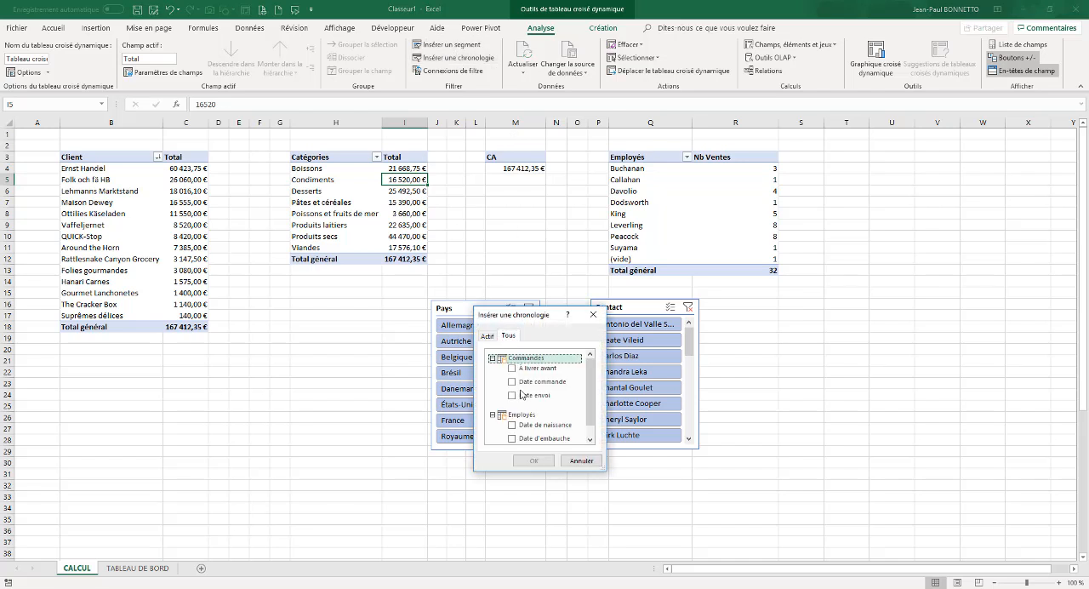
left_click_drag(594, 377, 591, 395)
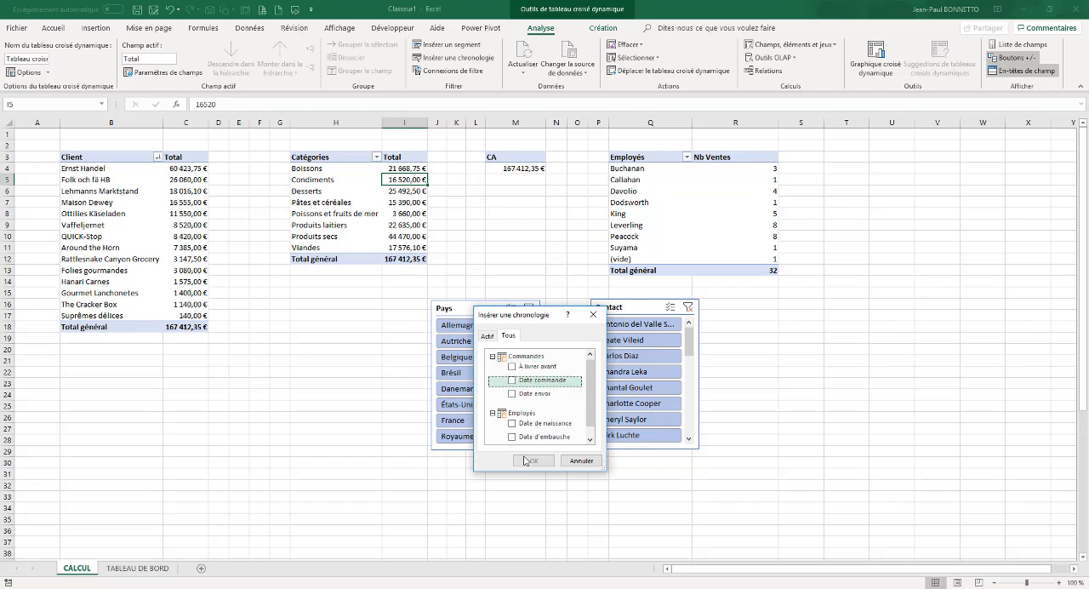
left_click(512, 379)
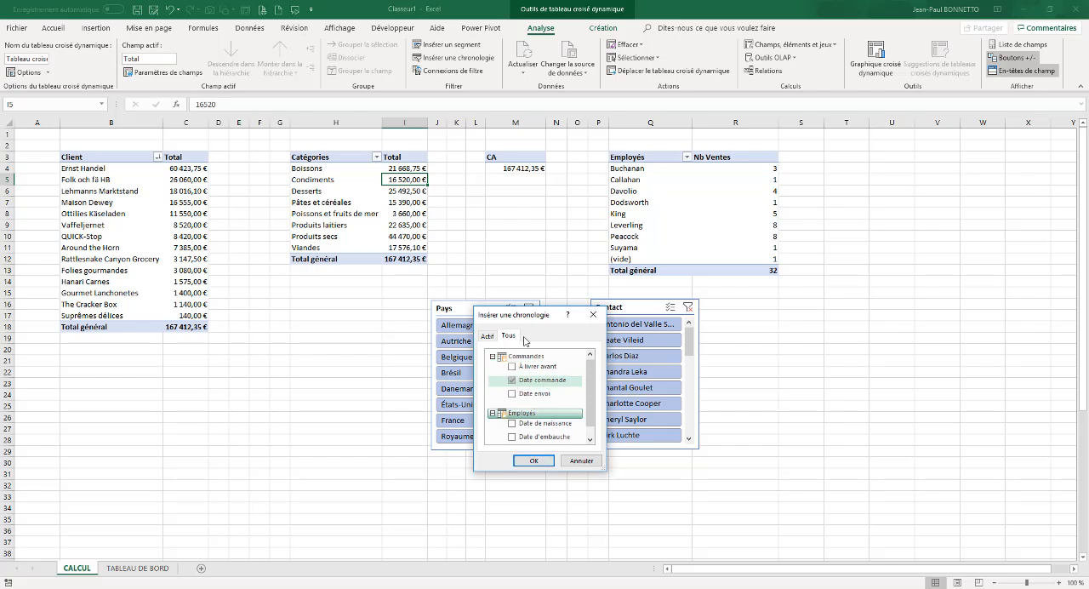
left_click_drag(593, 386, 593, 399)
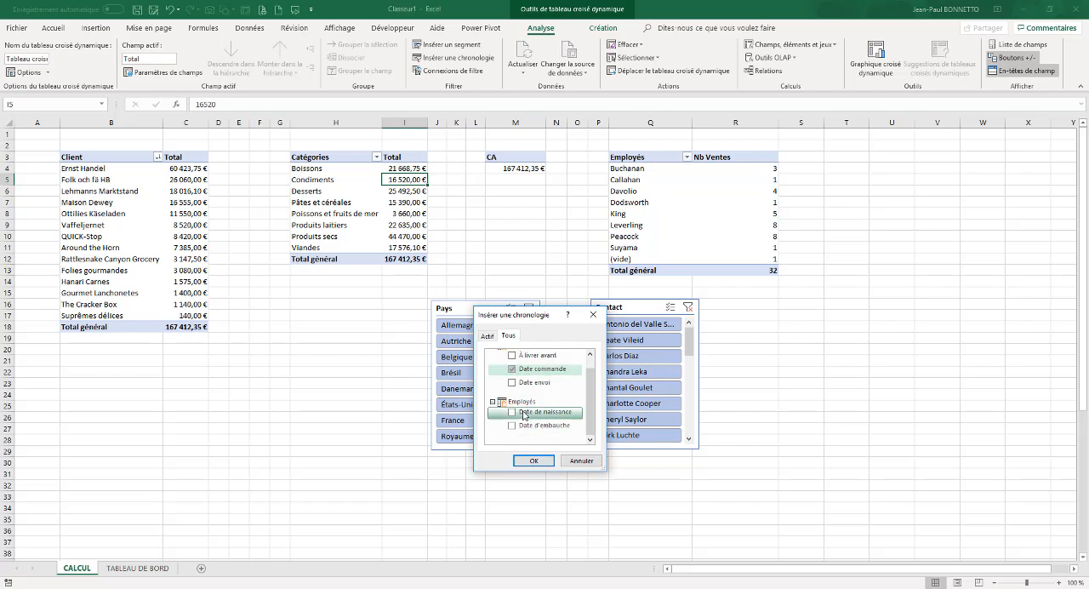
left_click(534, 460)
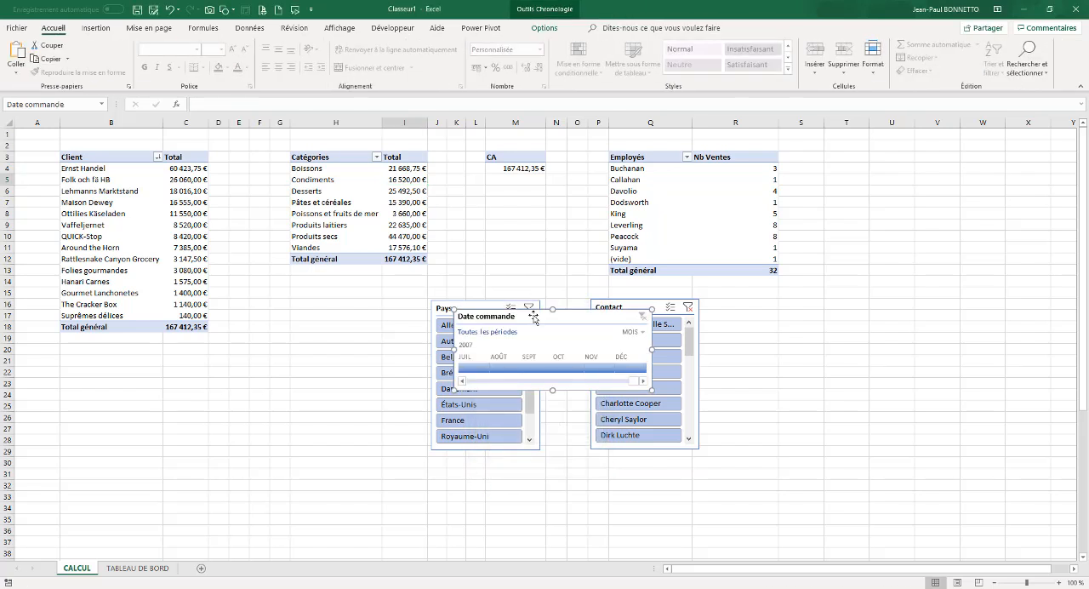
left_click_drag(533, 318, 293, 355)
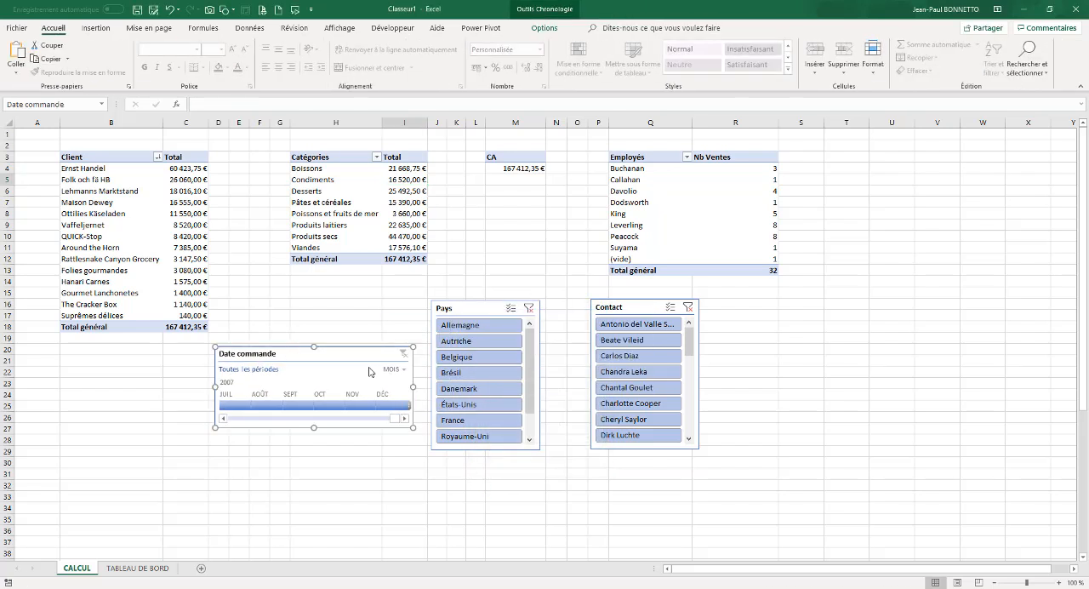
Move the Date commande timeline and the Pays and Contact slicers together from CALCUL to the TABLEAU DE BORD sheet
left_click(459, 308, "ctrl")
left_click(627, 308, "ctrl")
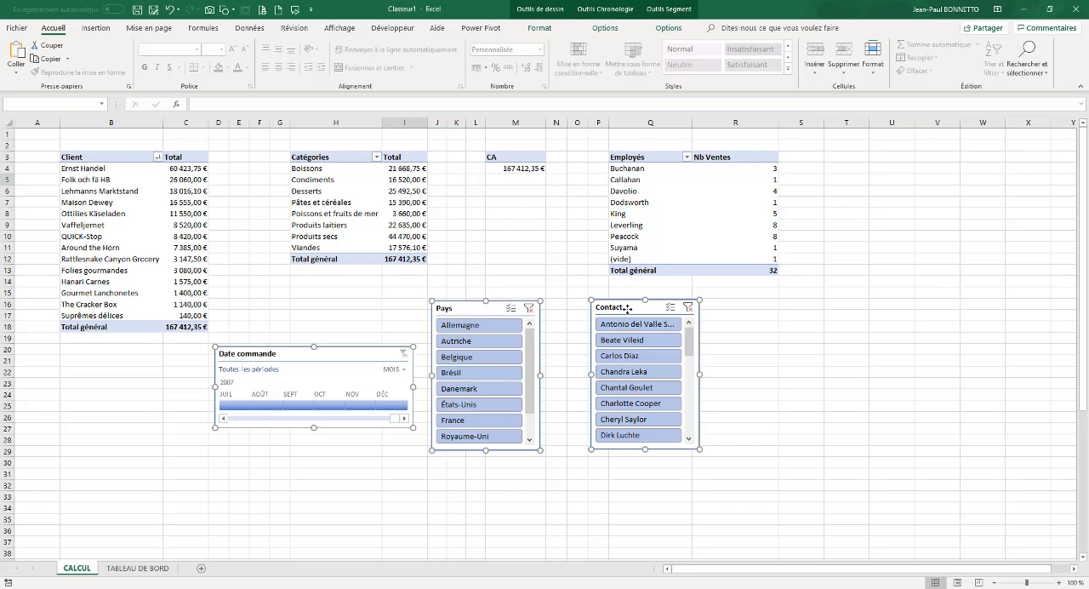
key("ctrl+x")
left_click(139, 567)
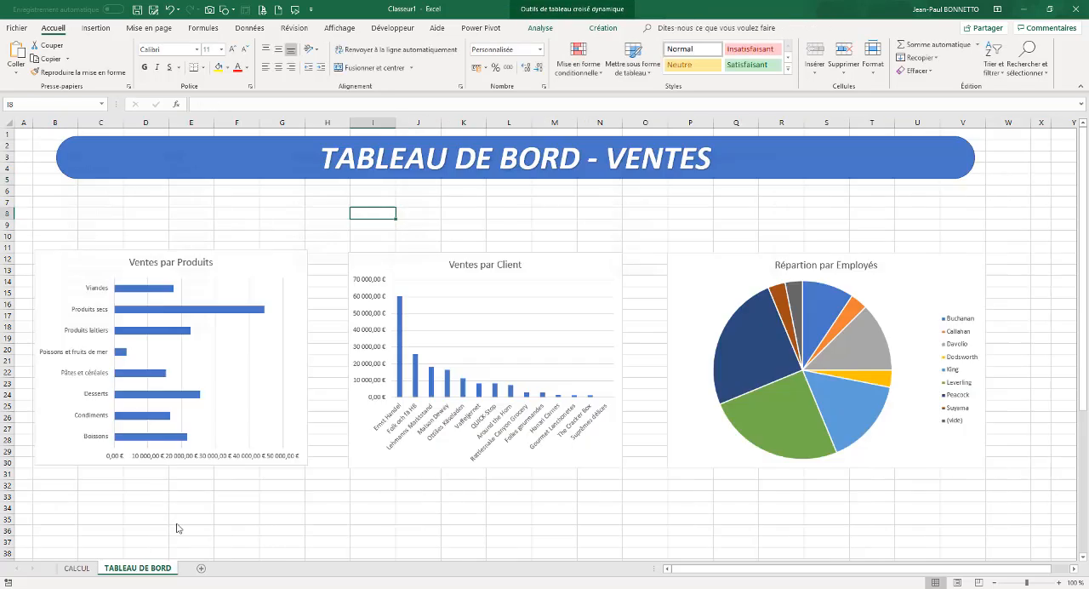
left_click(275, 204)
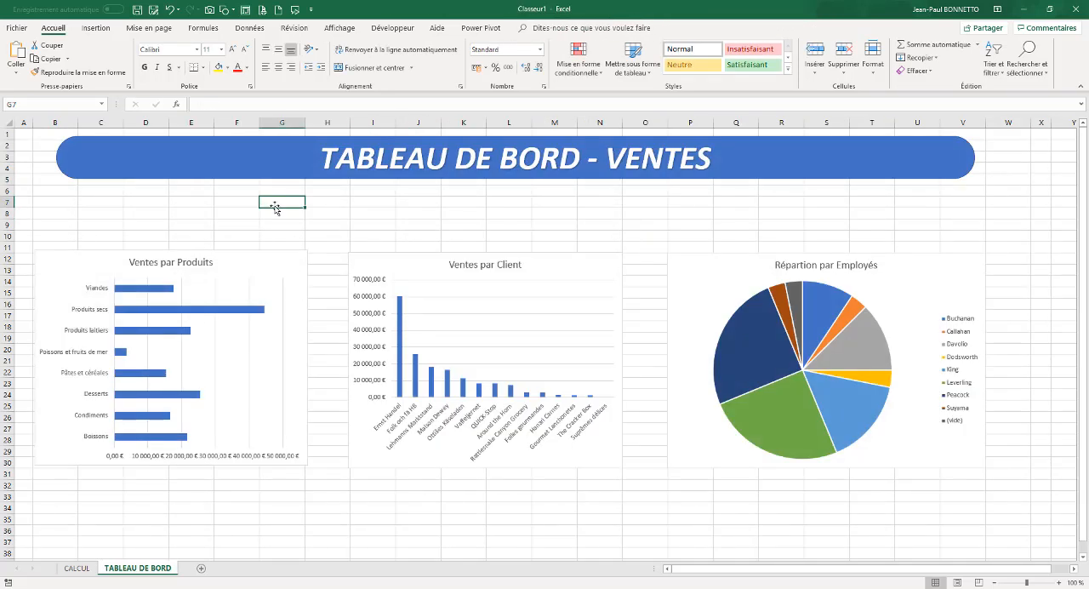
key("ctrl+v")
key("Escape")
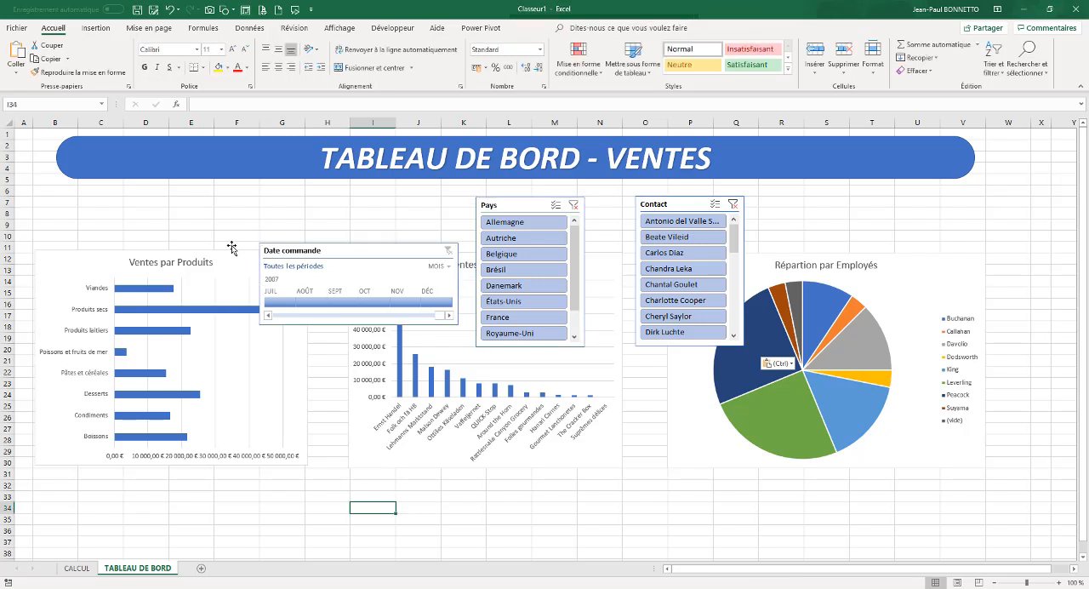
Select all three charts and shift them down together by about five rows to free space under the title banner
left_click(231, 231)
left_click(186, 255)
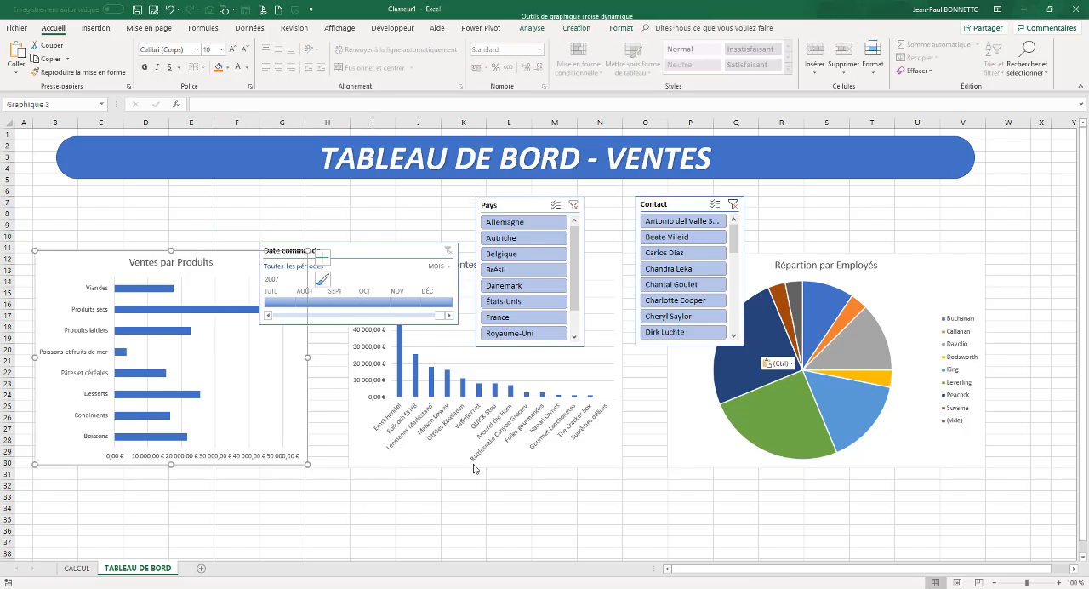
left_click(527, 466, "ctrl")
left_click(692, 466, "ctrl")
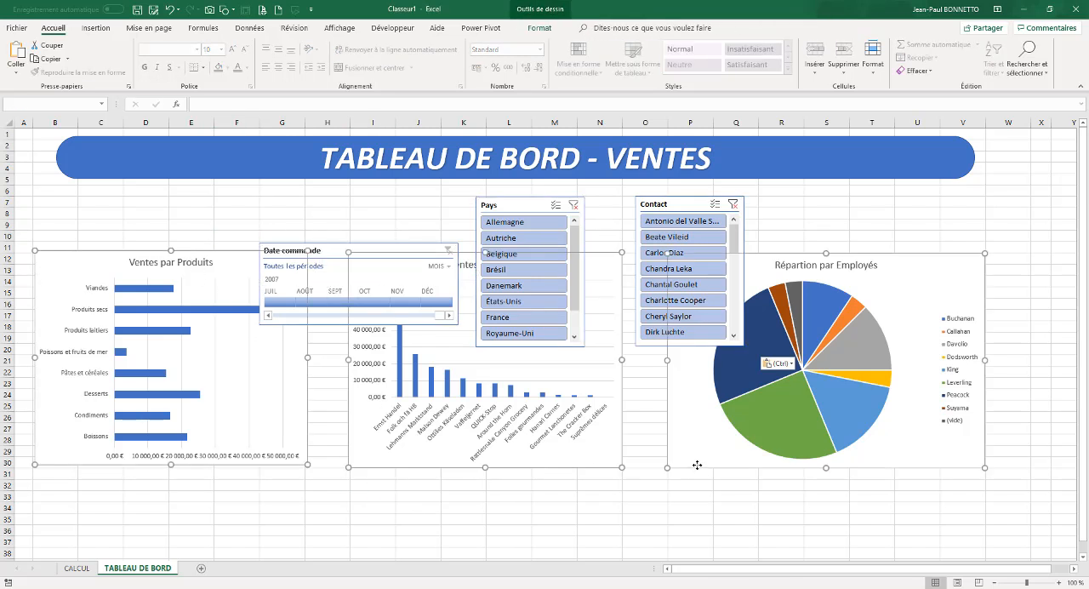
left_click_drag(697, 464, 695, 523)
left_click(371, 227)
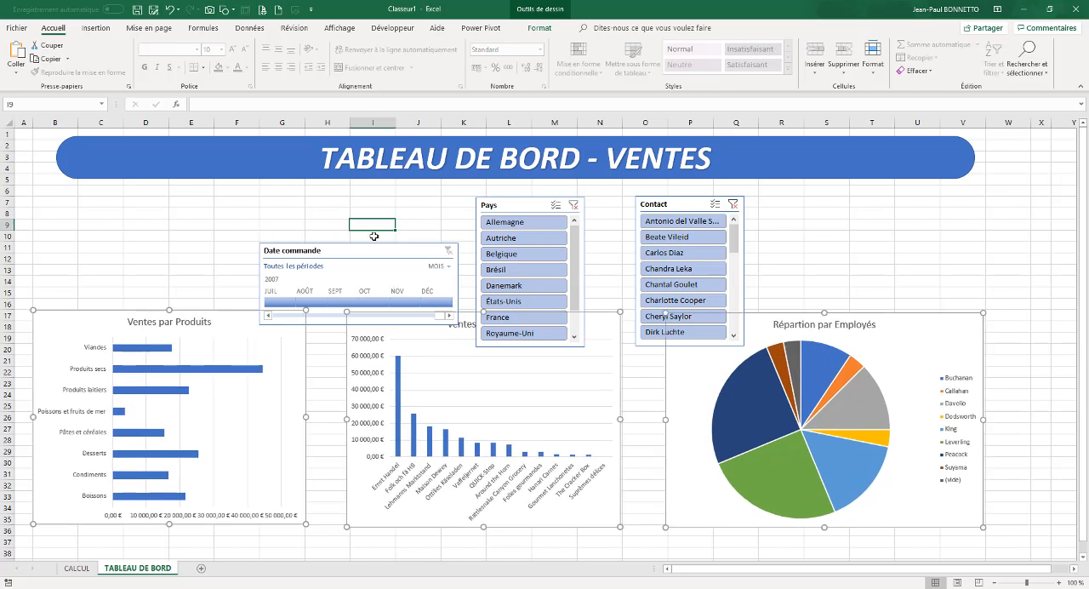
Place the Date commande timeline above the Ventes par Produits chart and enlarge it to the chart's width
left_click_drag(376, 255, 149, 206)
left_click_drag(231, 274, 306, 285)
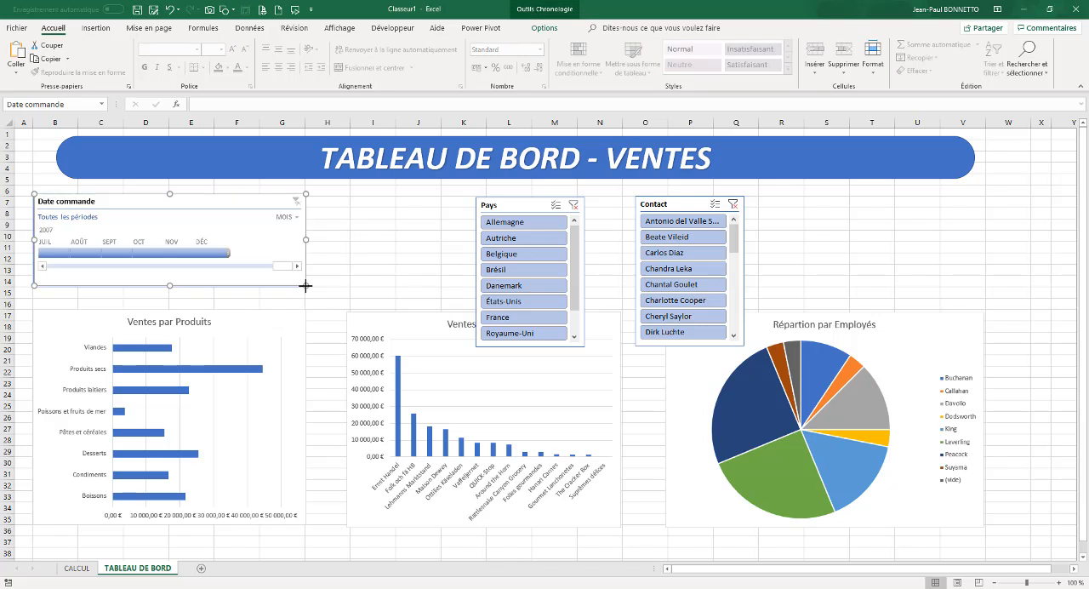
Place the Pays slicer above the Ventes par Client chart, set it to 3 columns and resize it to about 12.07 × 4.31 cm
left_click_drag(518, 206, 391, 205)
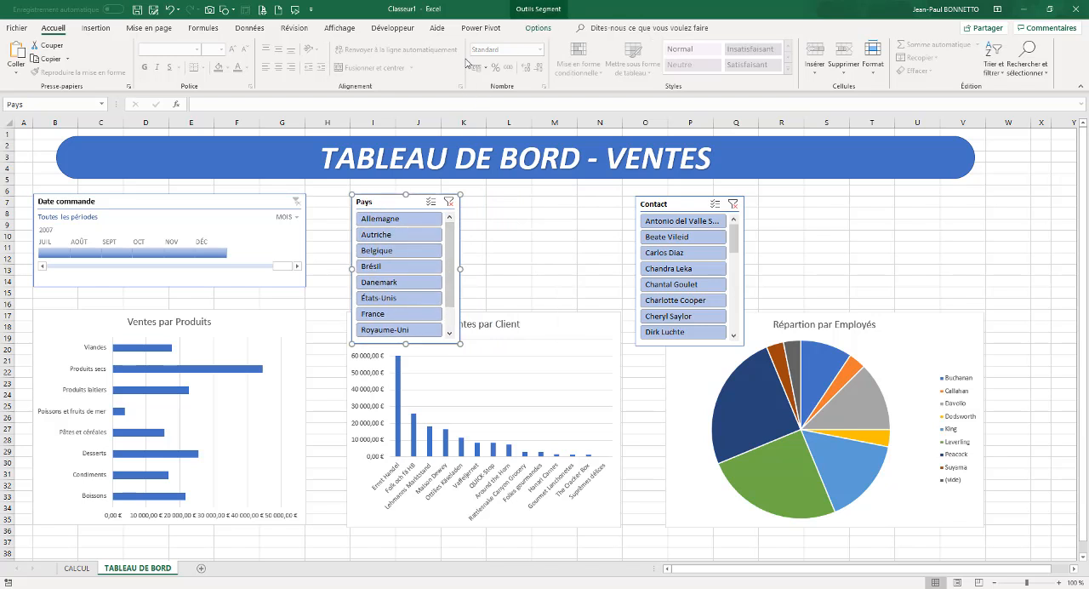
left_click(533, 31)
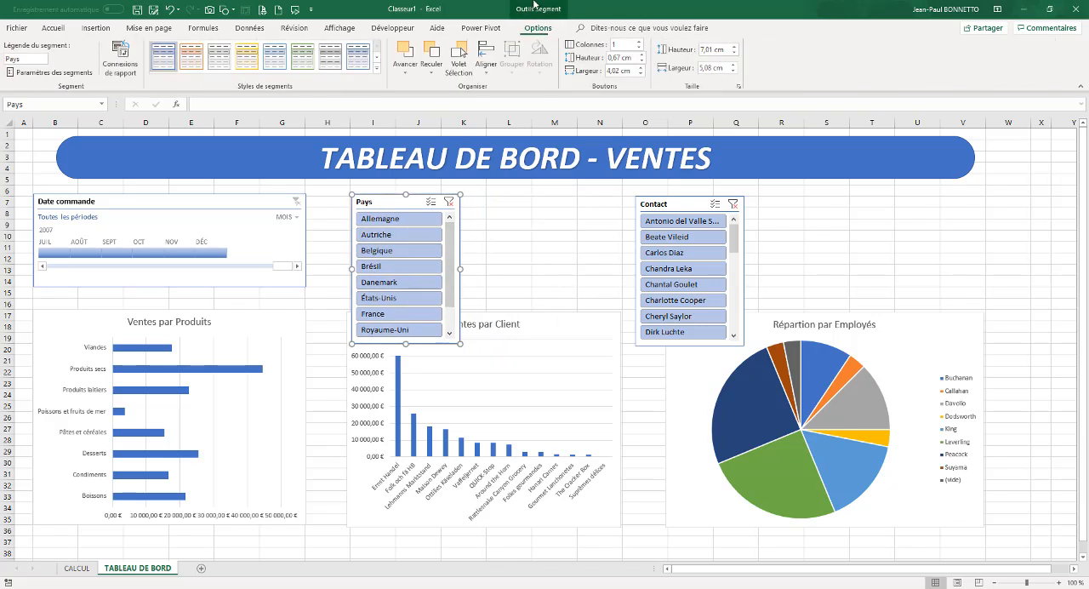
left_click(640, 44)
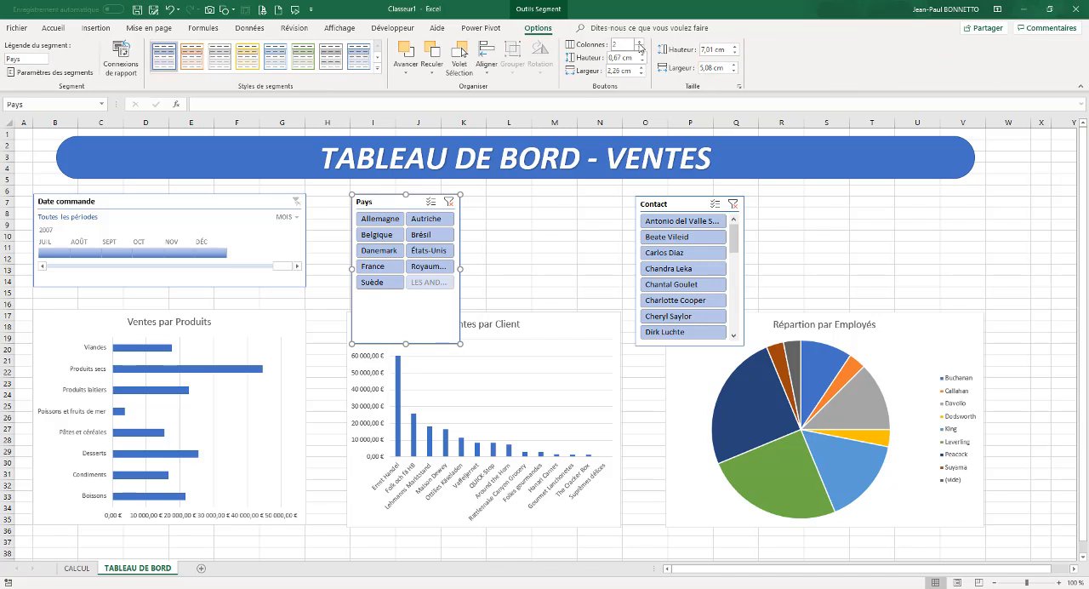
left_click(640, 44)
left_click_drag(459, 270, 610, 269)
left_click_drag(480, 343, 470, 302)
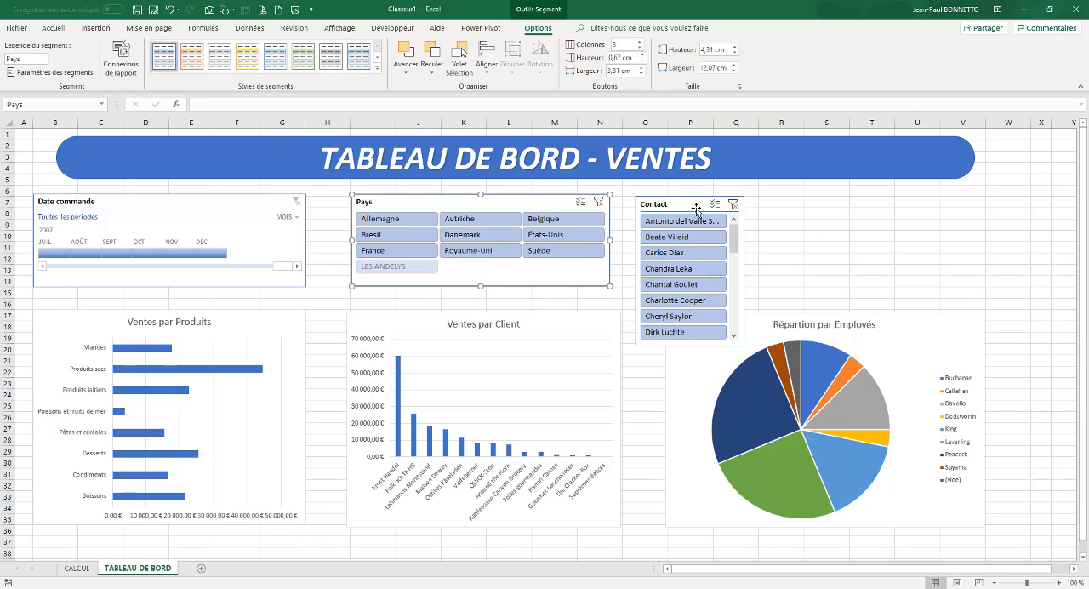
Place the Contact slicer above the Répartion par Employés chart, set it to 6 columns and resize it to about 14.95 × 5.35 cm
left_click_drag(696, 209, 726, 209)
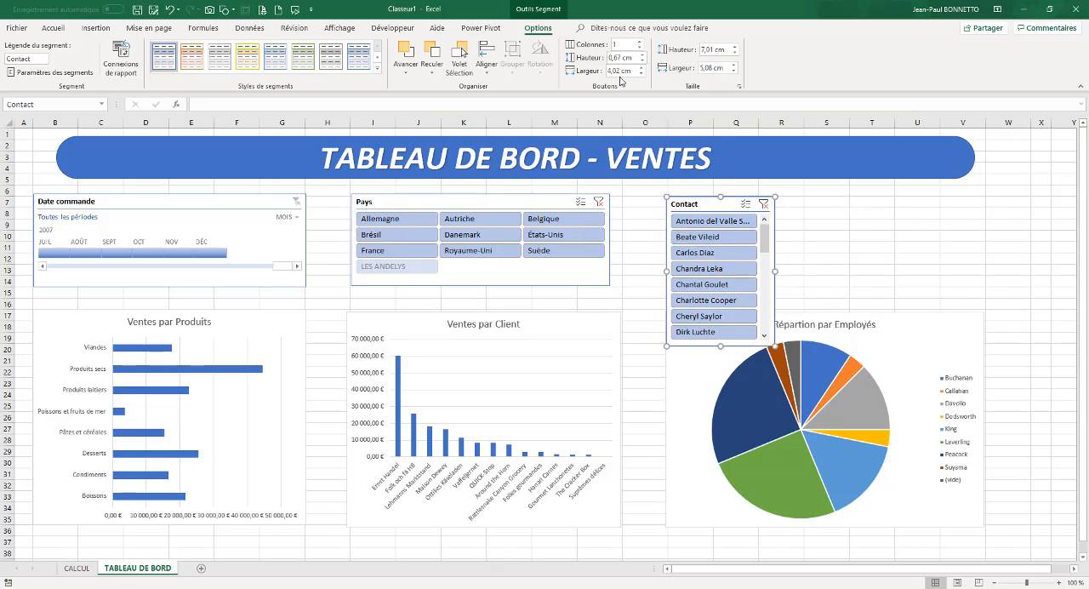
left_click(640, 41)
left_click(640, 42)
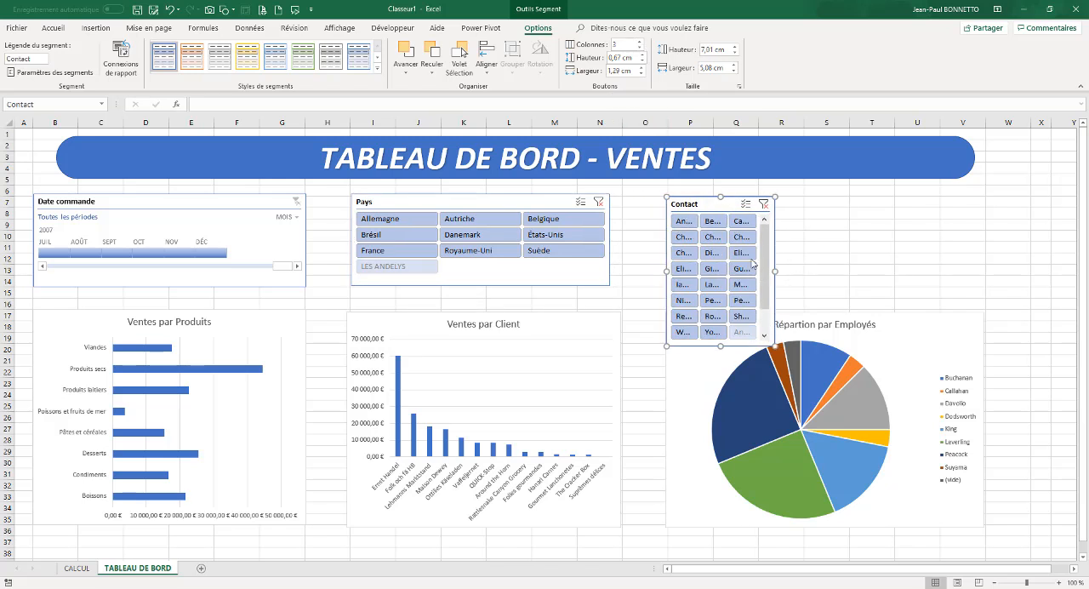
left_click(641, 42)
left_click(641, 42)
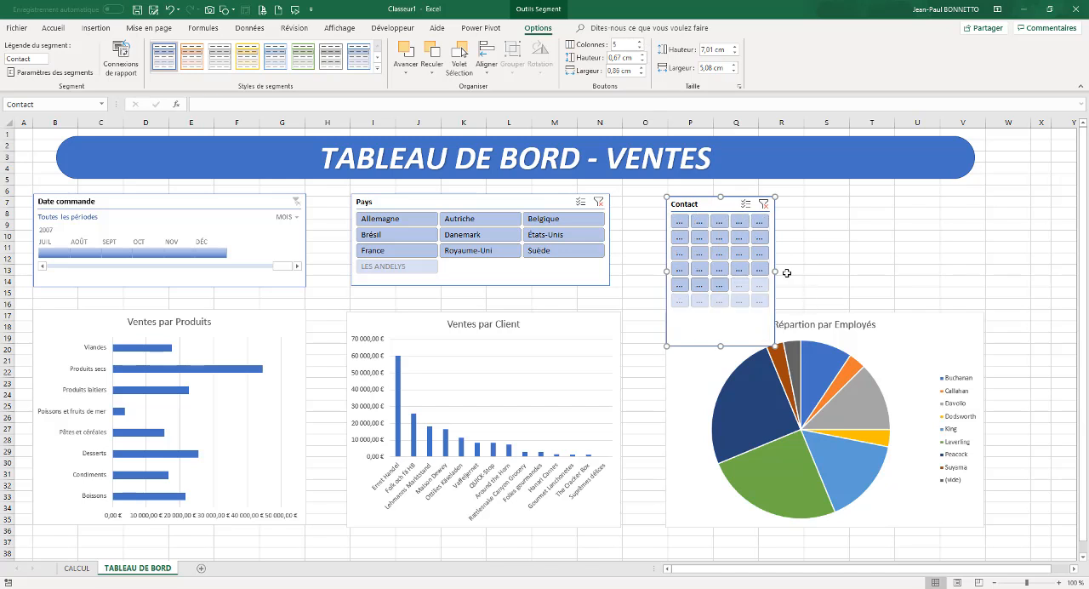
left_click_drag(776, 271, 985, 270)
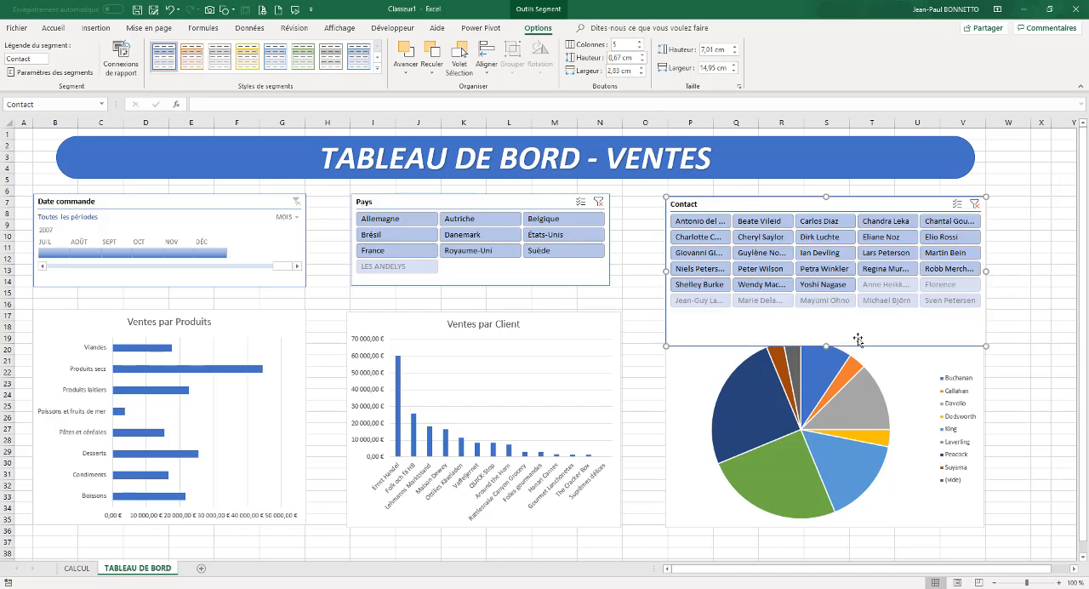
left_click_drag(824, 346, 825, 309)
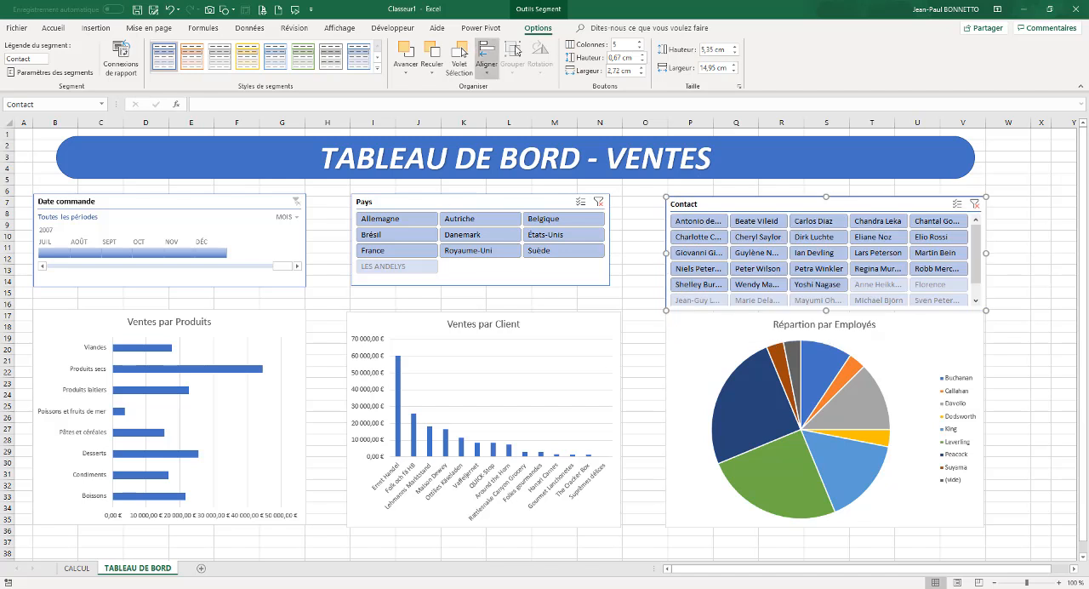
left_click(639, 42)
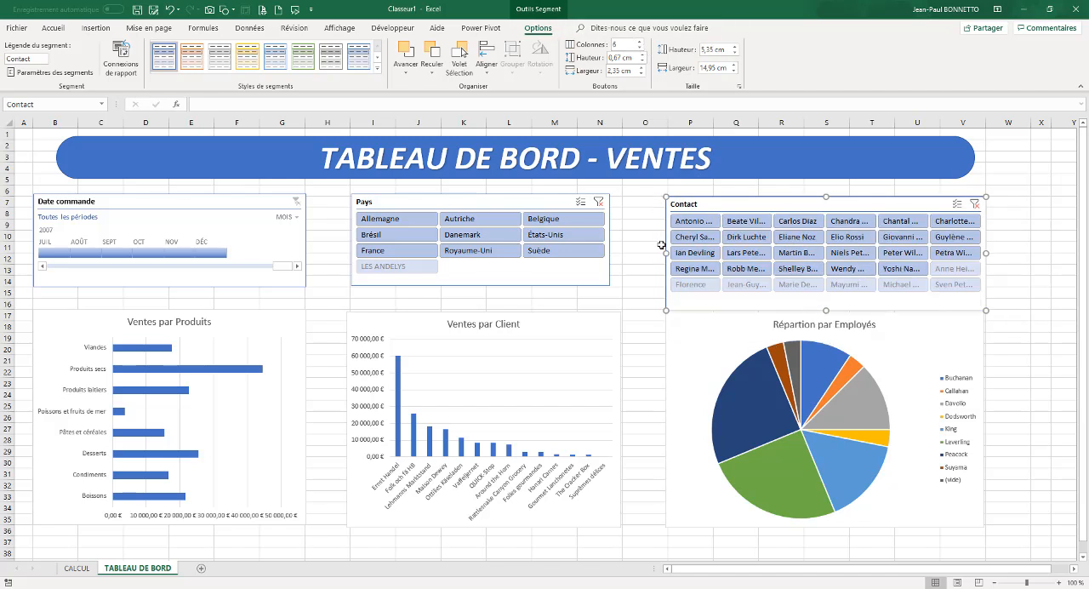
Shift the Pays slicer closer to the timeline and narrow it, and place the Contact slicer beside it at about 18.97 × 5 cm
left_click_drag(520, 202, 494, 203)
left_click_drag(585, 240, 560, 241)
left_click_drag(733, 202, 645, 202)
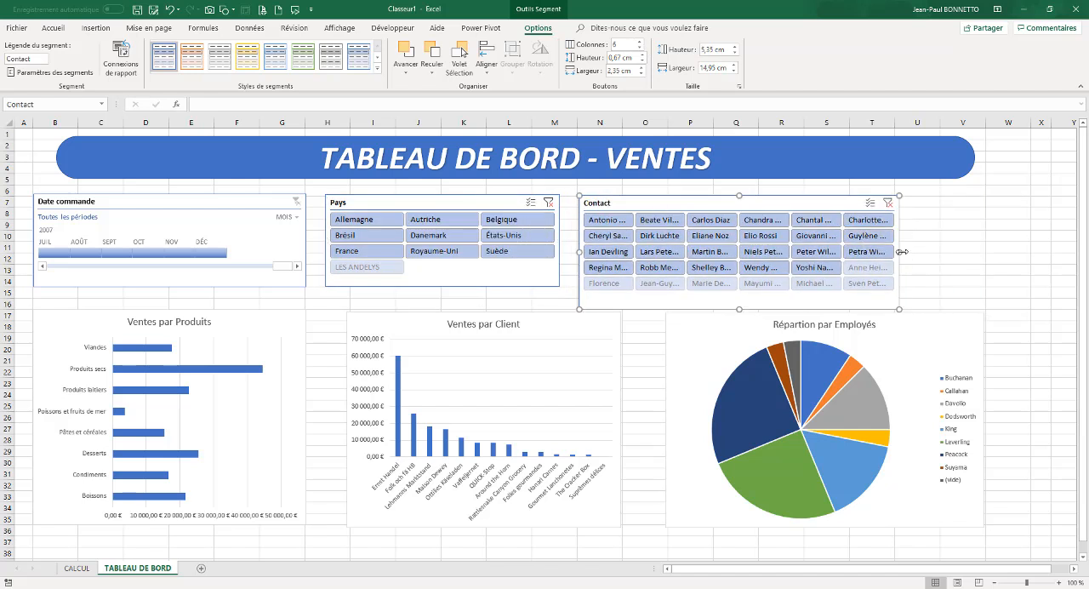
left_click_drag(901, 251, 984, 251)
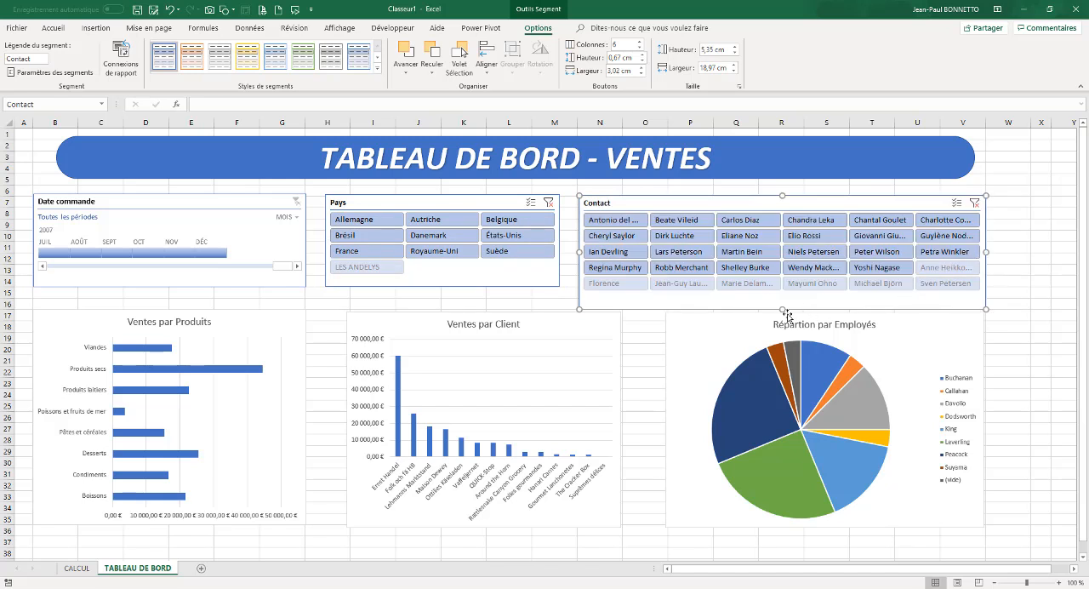
left_click_drag(783, 310, 782, 301)
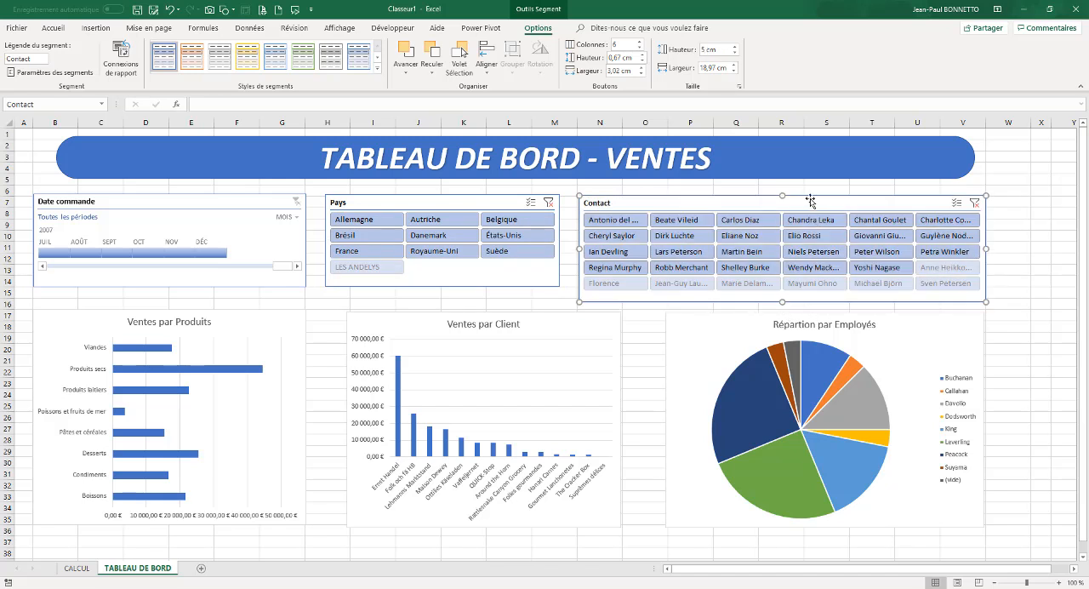
Move the Contact and Pays slicers and the Date commande timeline up slightly, and lower the title banner until it sits just above them
left_click_drag(853, 210, 850, 202)
left_click_drag(480, 209, 483, 200)
left_click_drag(231, 196, 253, 194)
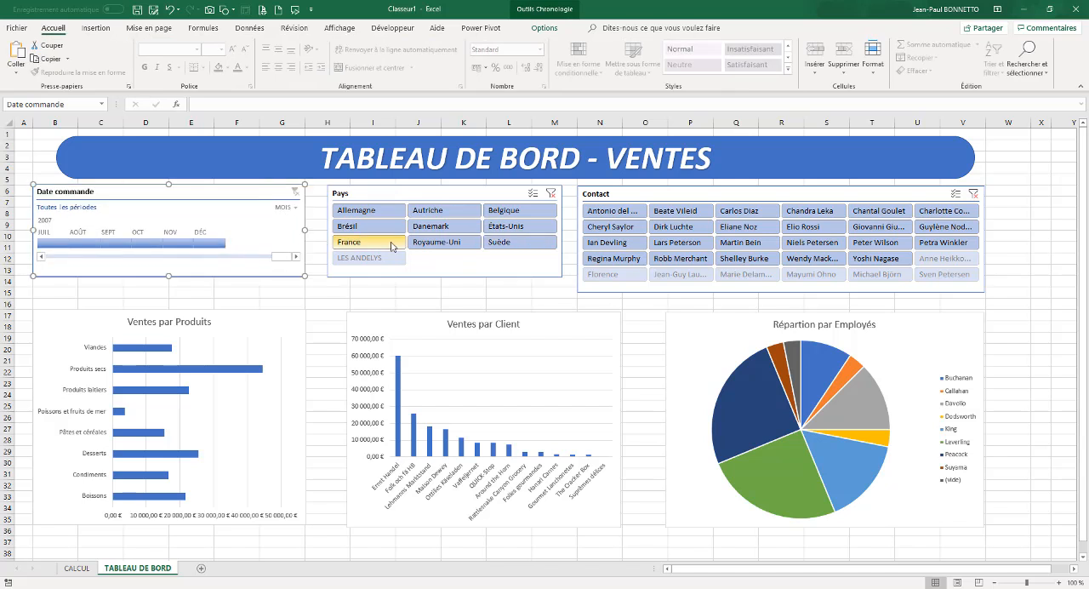
left_click(558, 176)
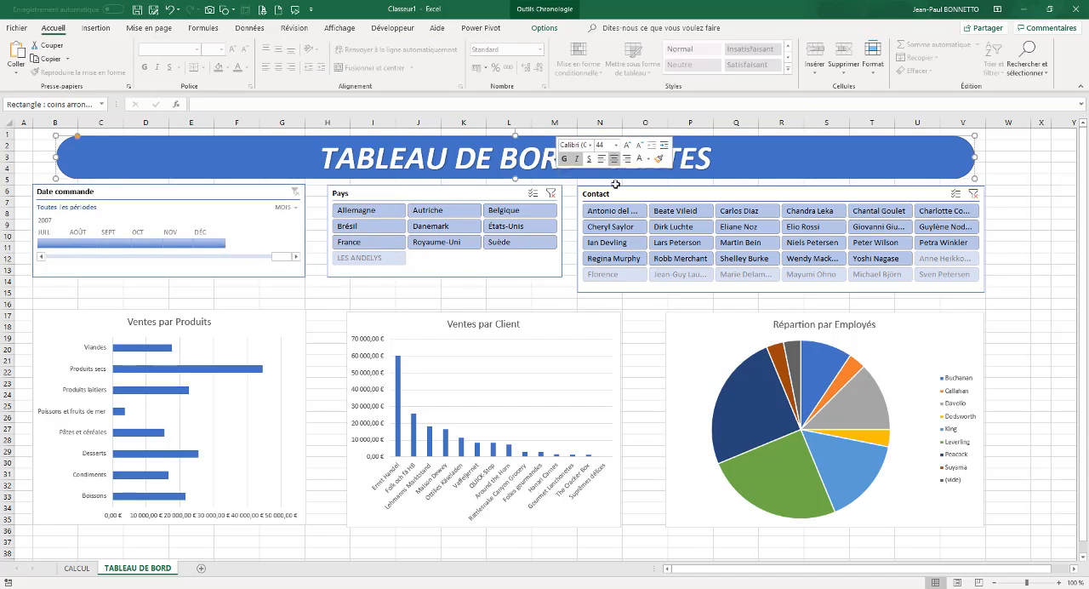
left_click_drag(769, 176, 768, 179)
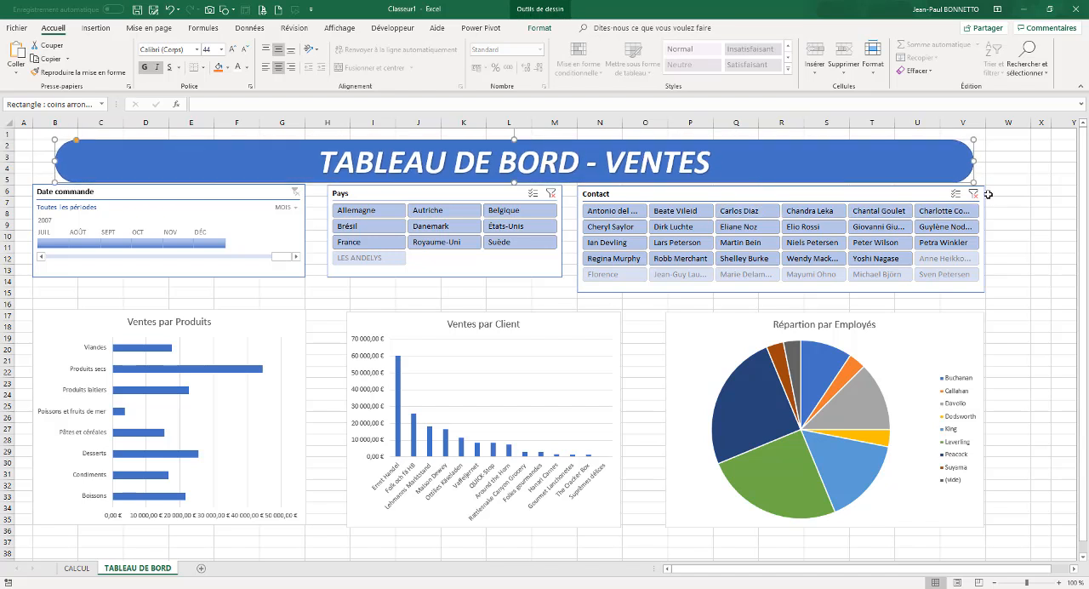
Hide the items without data in the Contact slicer's settings
right_click(863, 193)
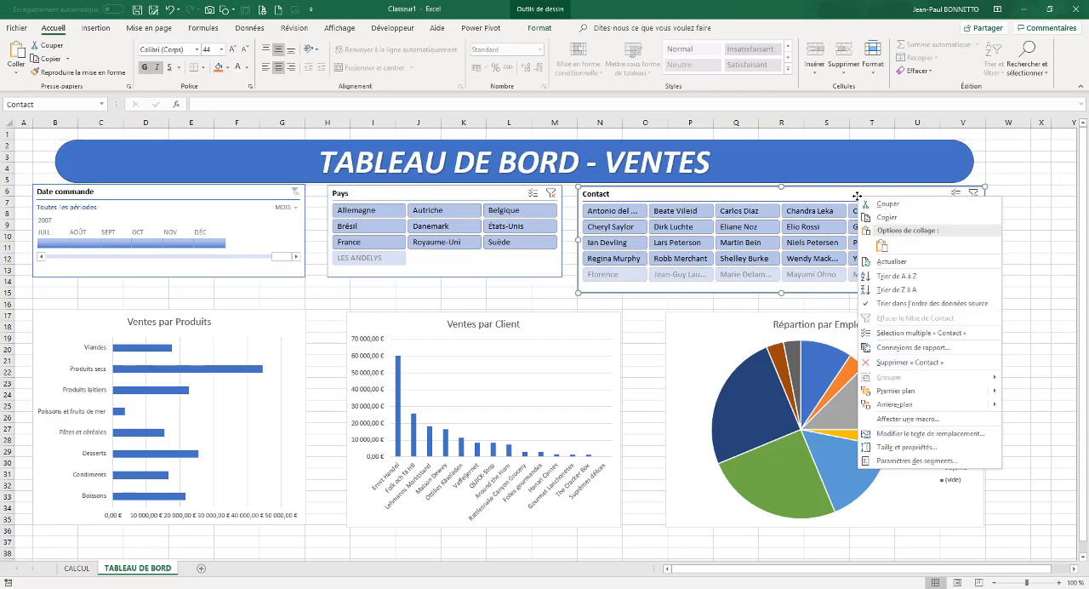
left_click(899, 464)
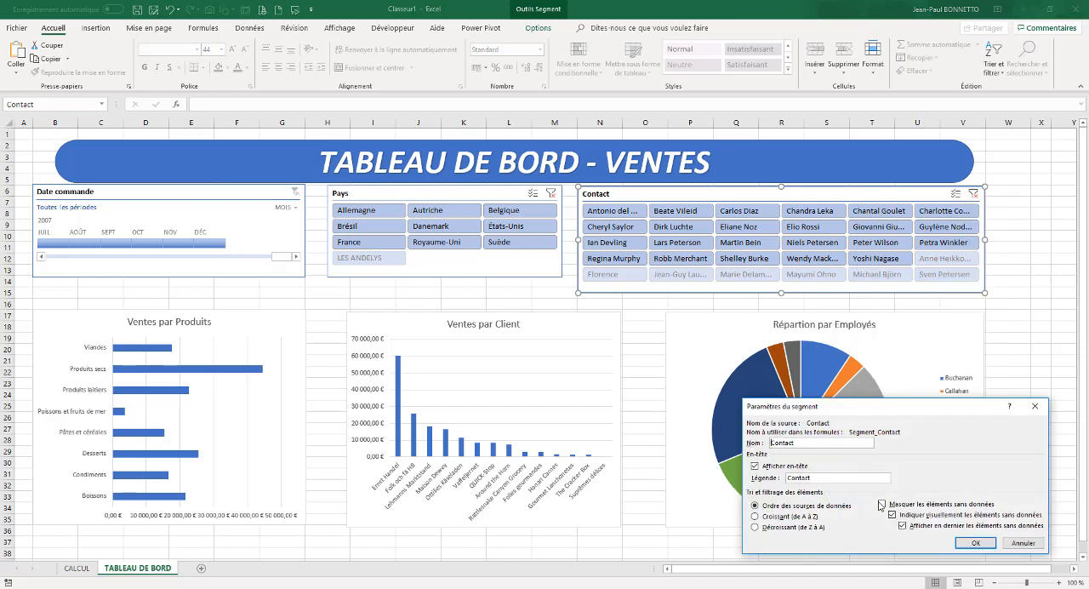
left_click(881, 505)
left_click(972, 542)
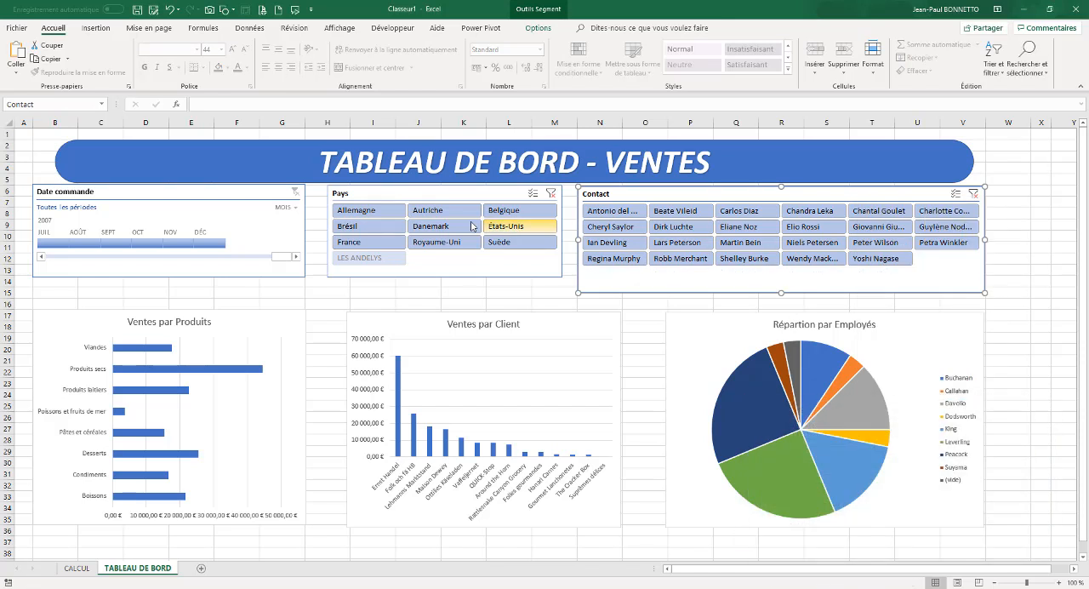
Hide the items without data in the Pays slicer's settings
right_click(436, 217)
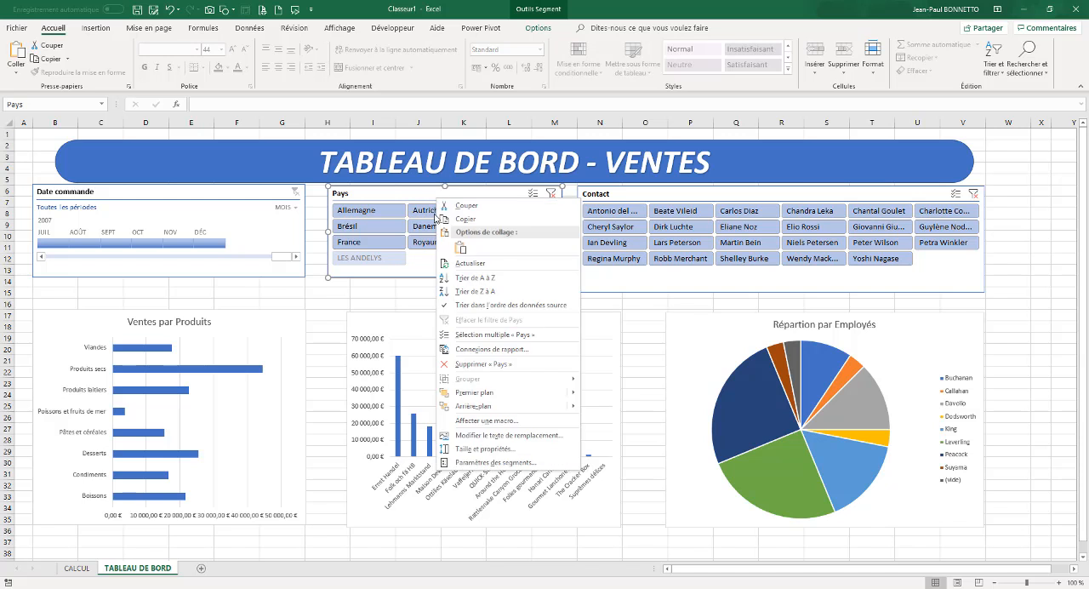
left_click(490, 462)
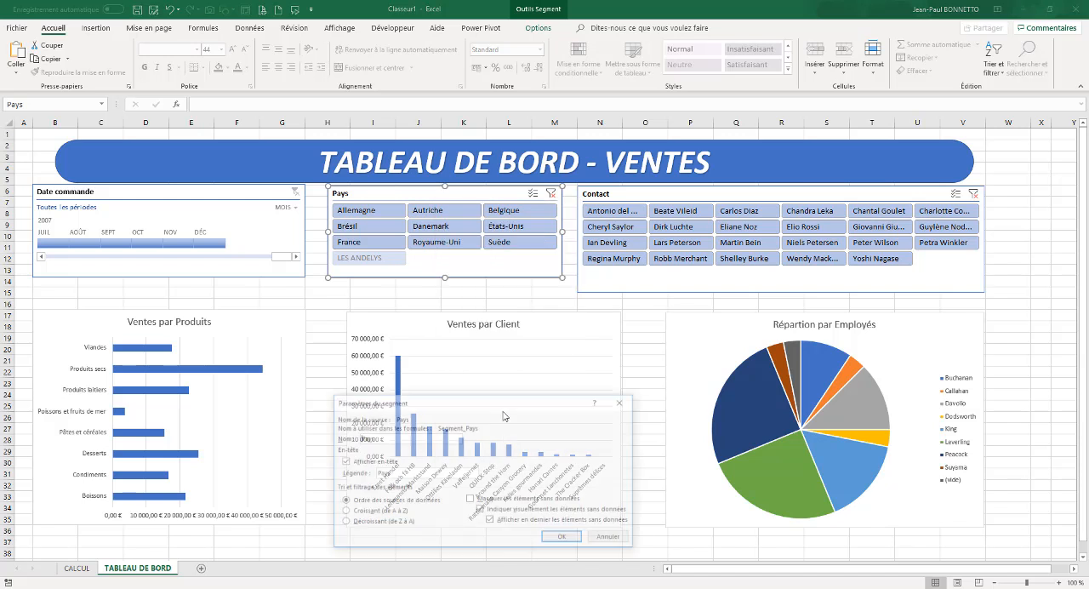
left_click(472, 499)
left_click(563, 539)
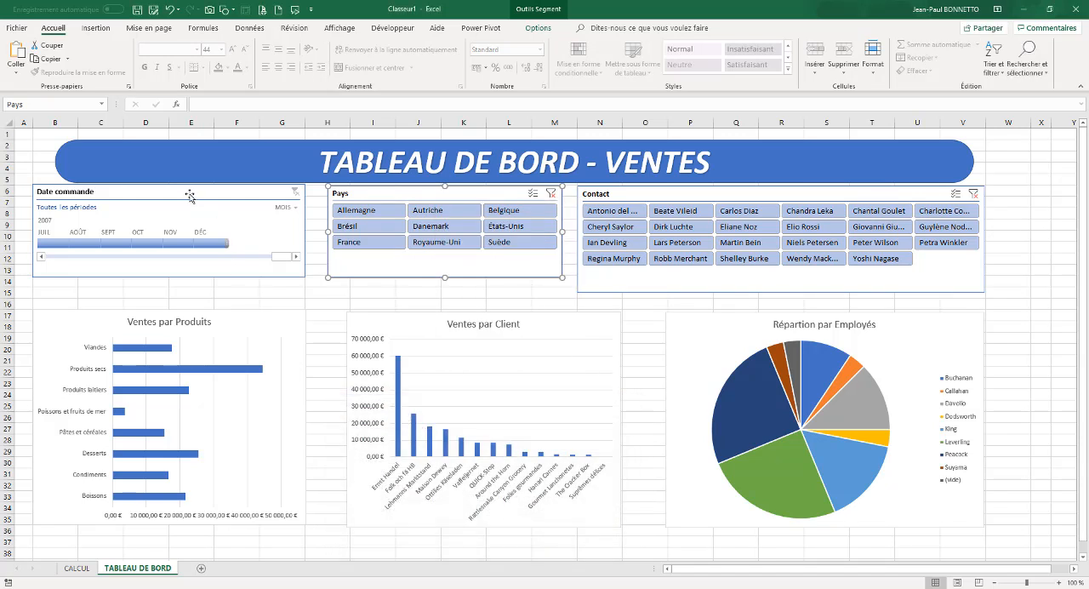
Set the time level of the Date commande timeline to ANNÉES
right_click(189, 195)
key("Escape")
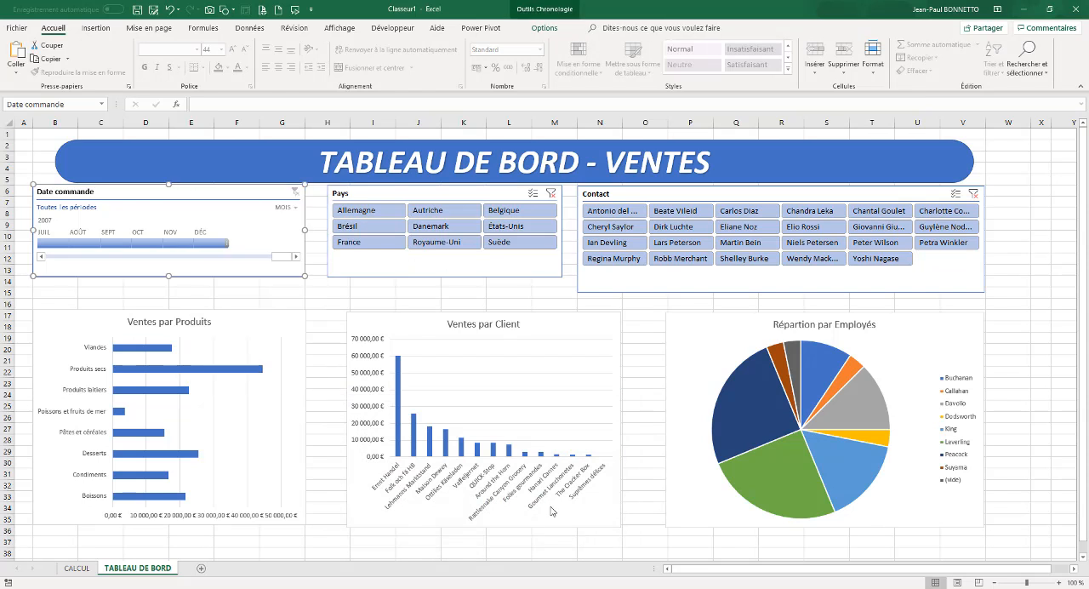
left_click(609, 104)
left_click(286, 206)
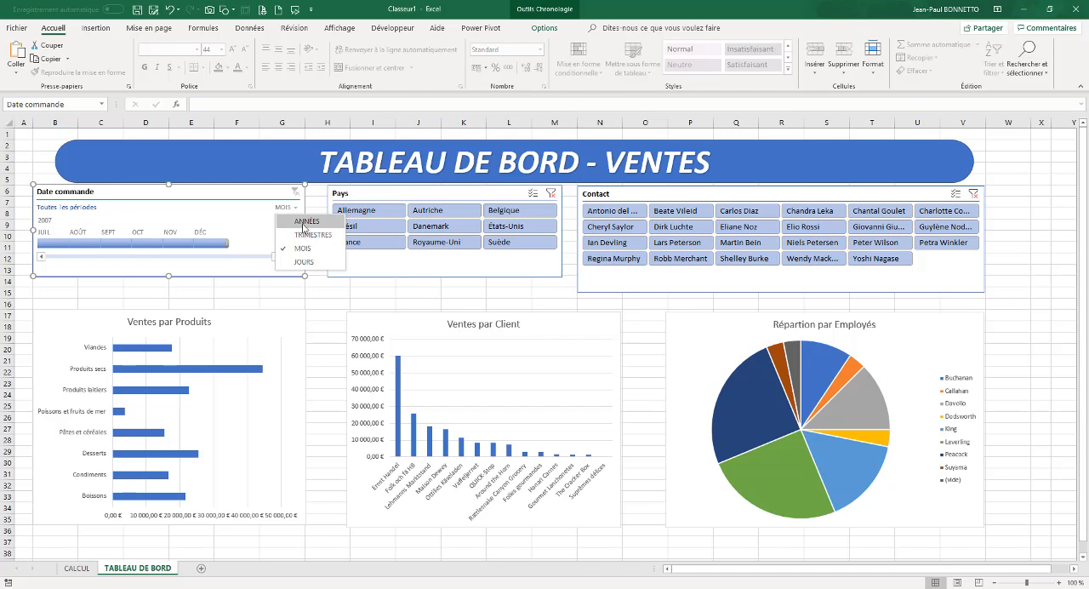
left_click(306, 221)
Try the TRIMESTRES, MOIS and JOURS time levels on the Date commande timeline and return it to ANNÉES
left_click(296, 210)
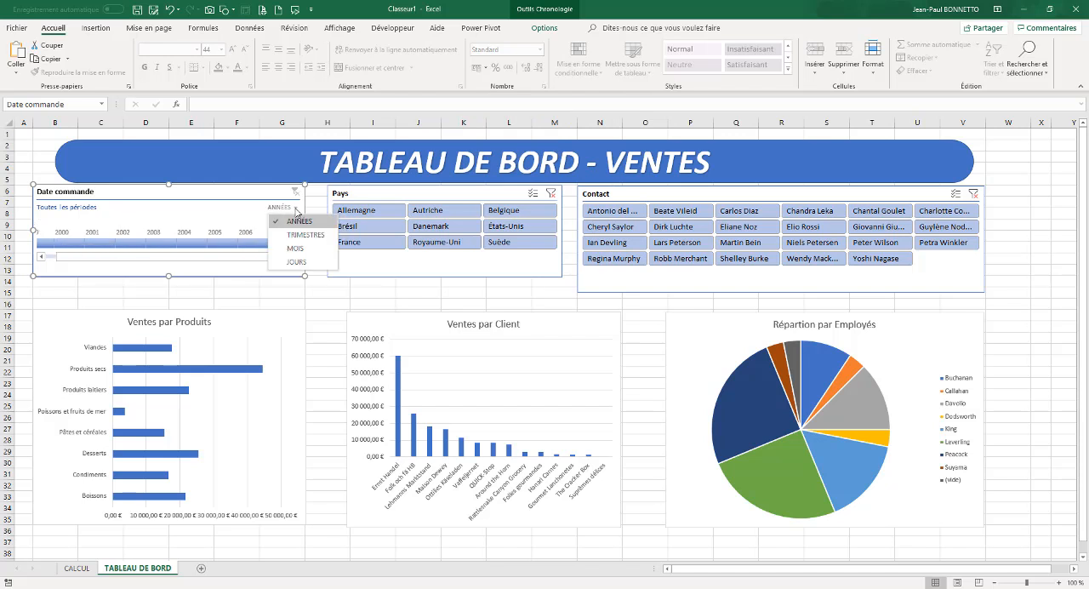
left_click(281, 237)
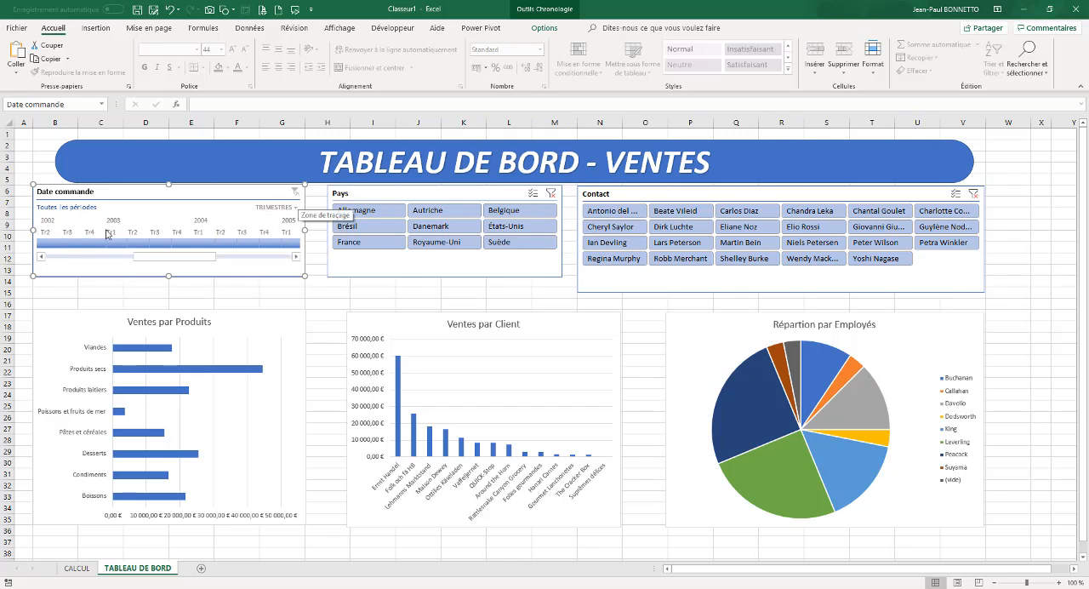
left_click(296, 211)
left_click(285, 251)
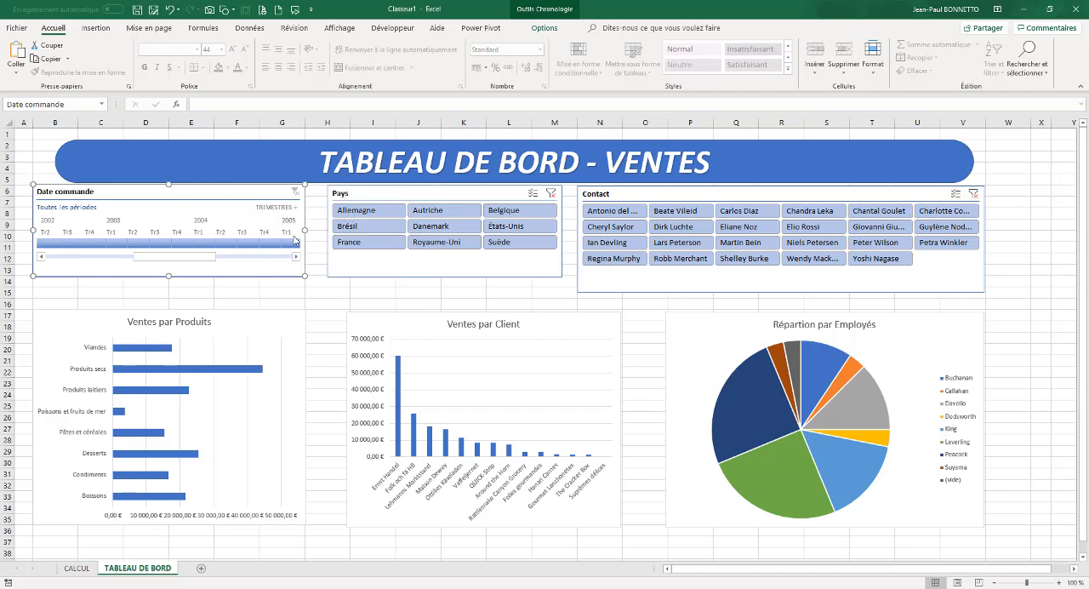
left_click(296, 207)
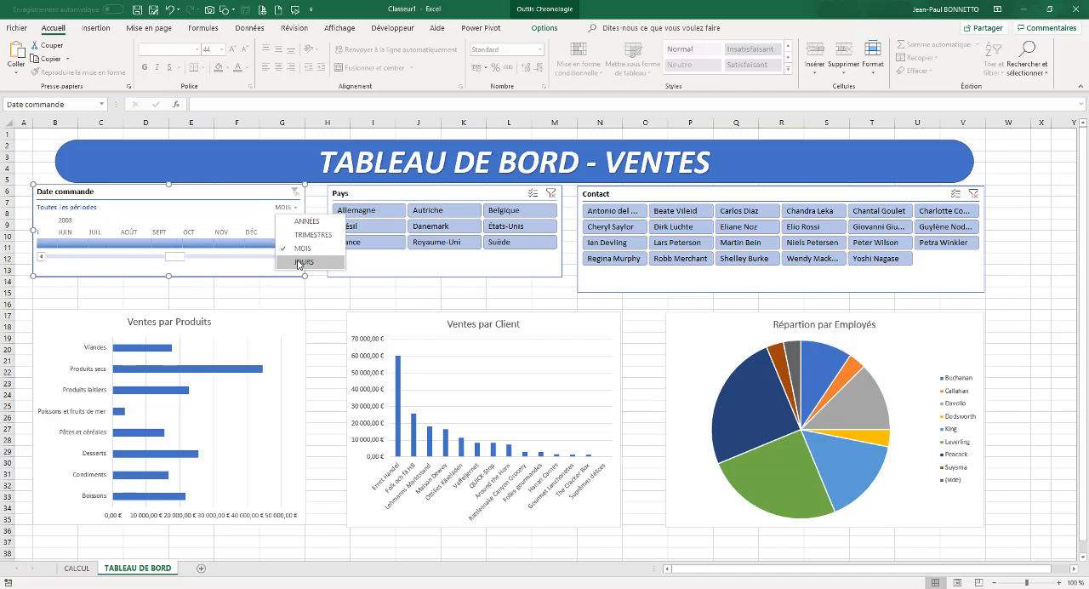
left_click(289, 265)
left_click(293, 207)
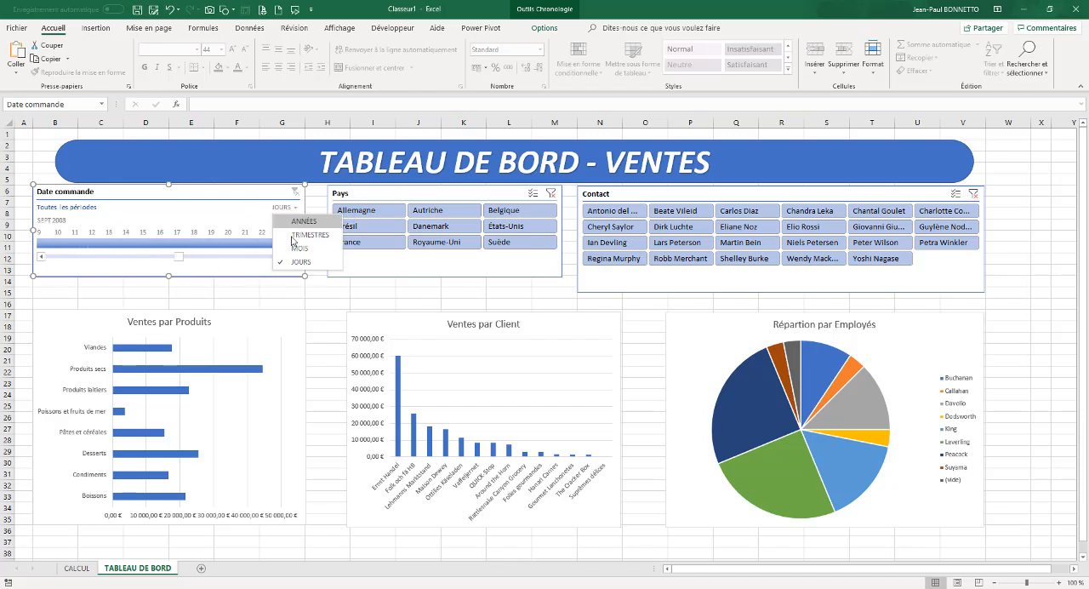
left_click(285, 222)
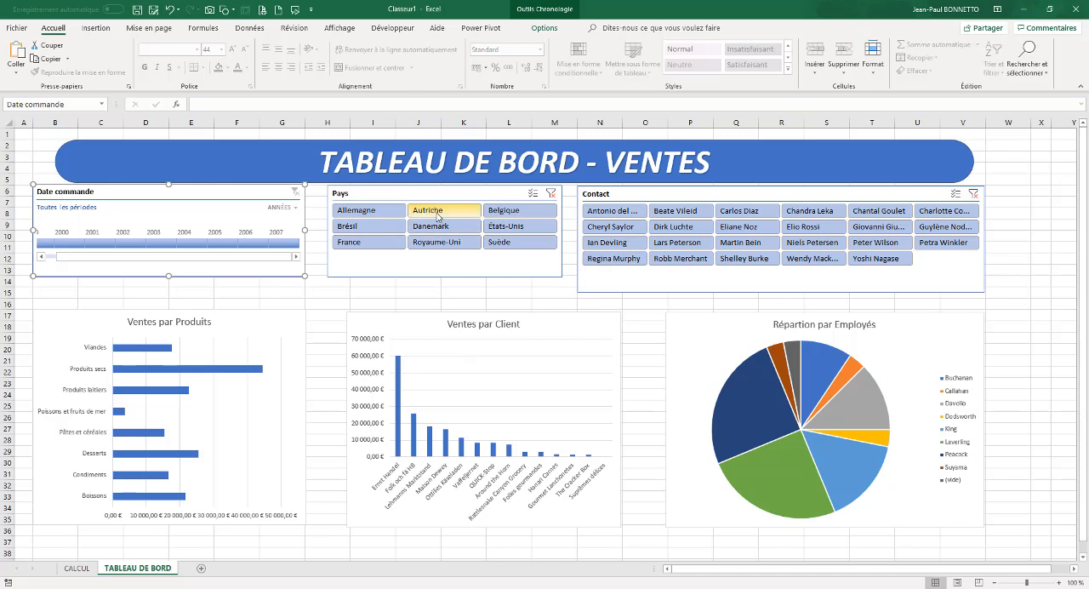
Filter the Pays slicer on Allemagne and also connect the slicer to Tableau croisé dynamique1, dynamique3 and dynamique4
left_click(356, 210)
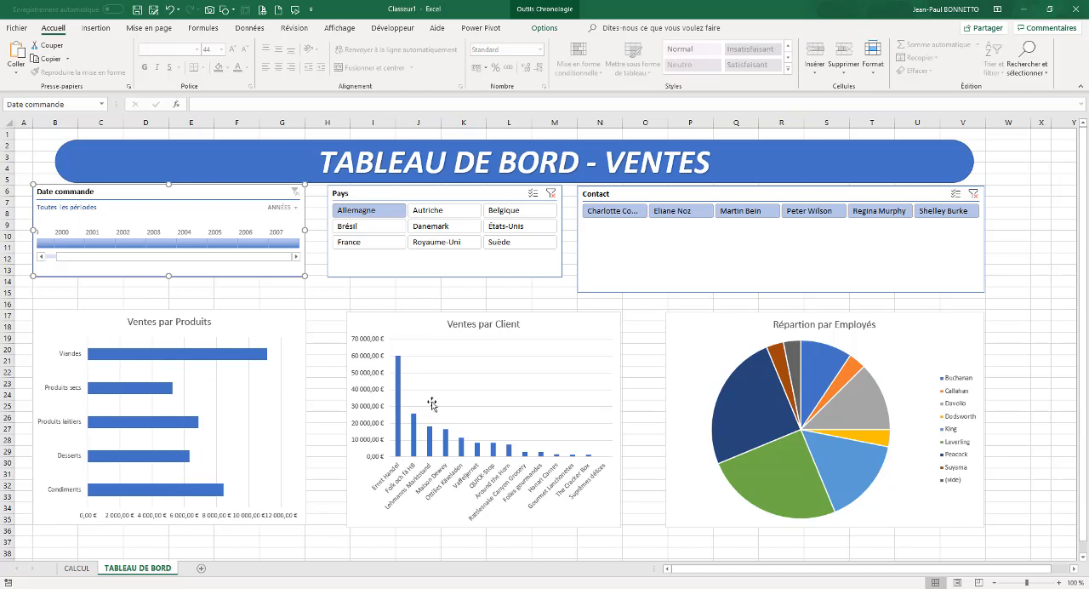
right_click(450, 195)
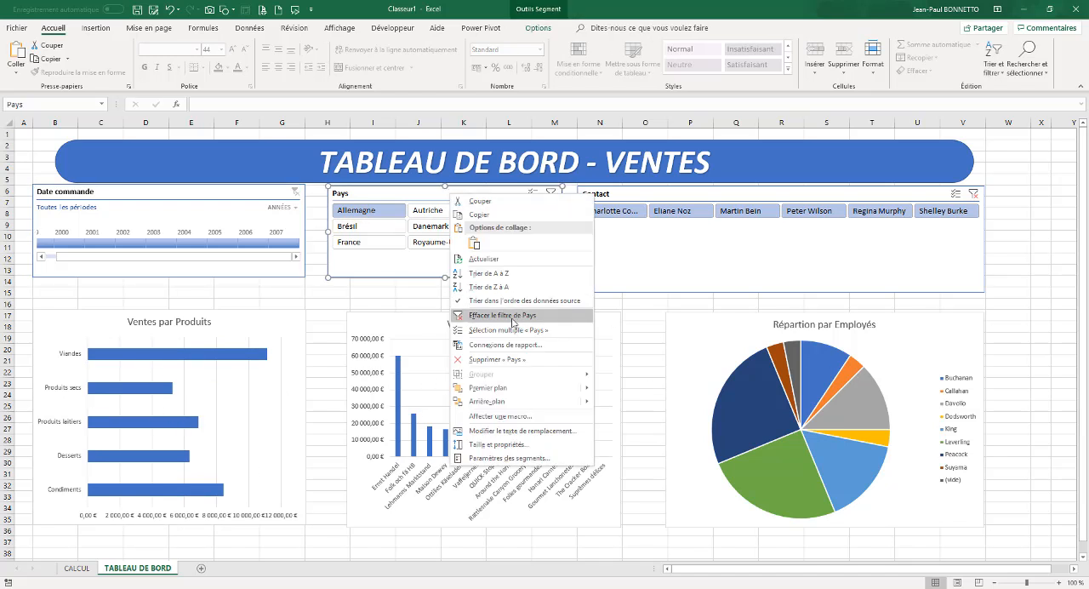
left_click(493, 345)
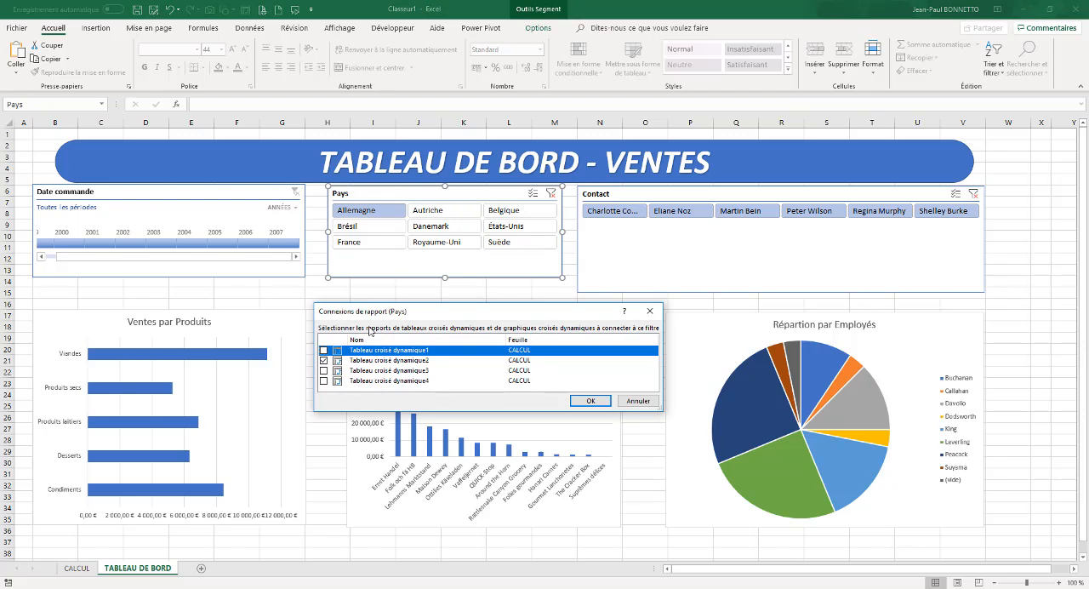
left_click(323, 371)
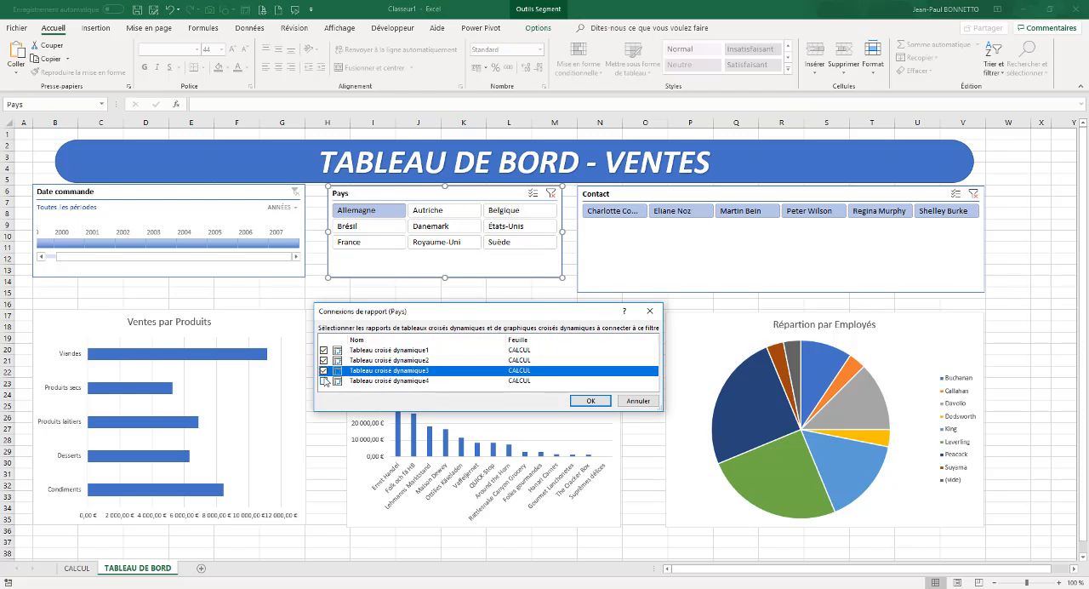
left_click(324, 381)
left_click(580, 401)
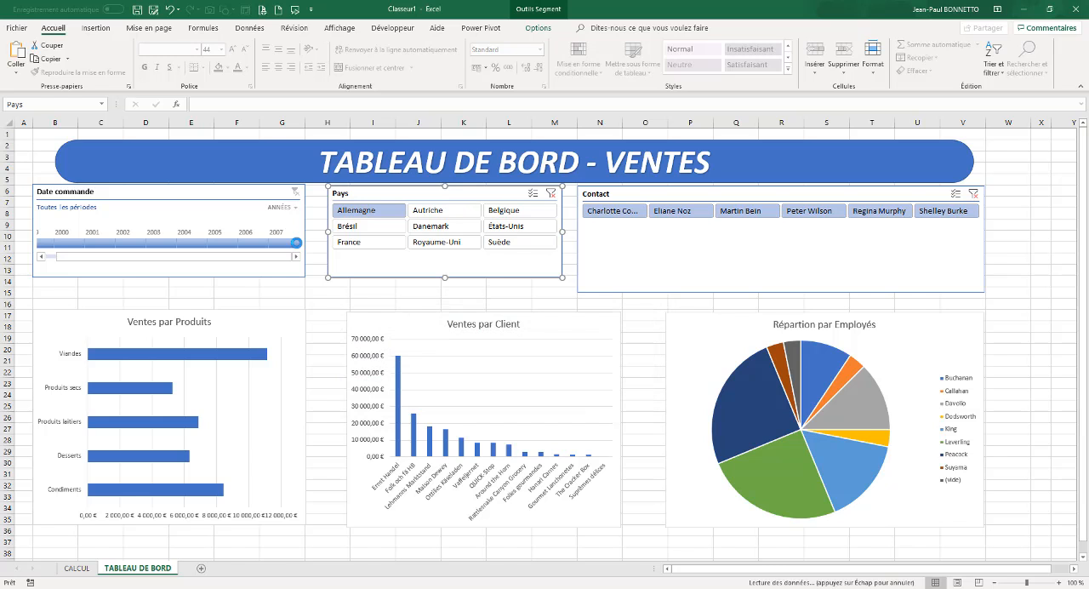
Connect the Date commande timeline to Tableau croisé dynamique1, dynamique3 and dynamique4 as well
left_click(226, 194)
right_click(226, 194)
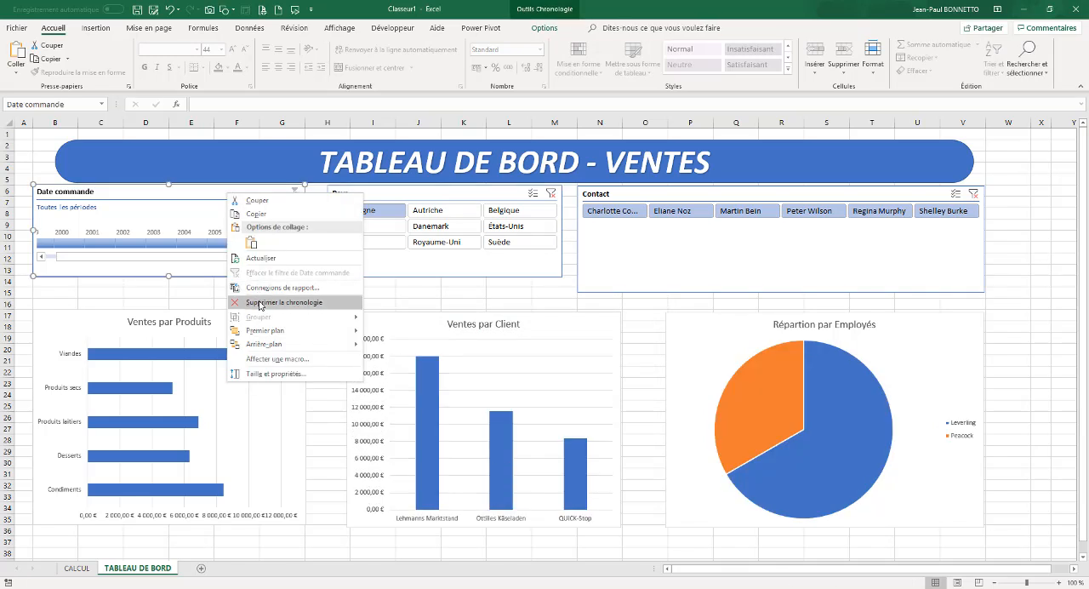
left_click(255, 296)
left_click(91, 325)
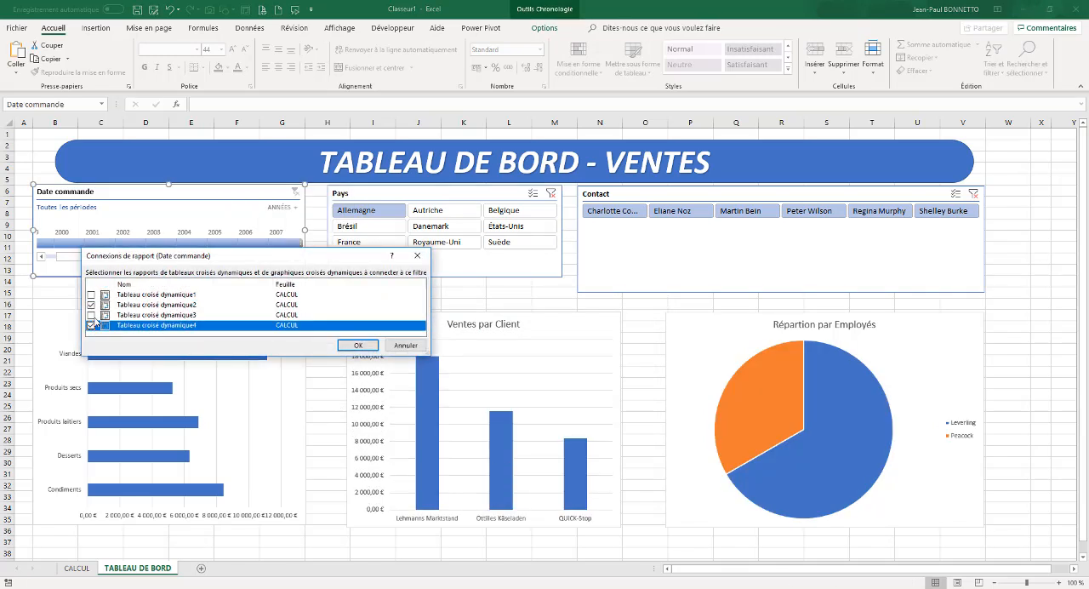
left_click(91, 315)
left_click(91, 294)
left_click(358, 346)
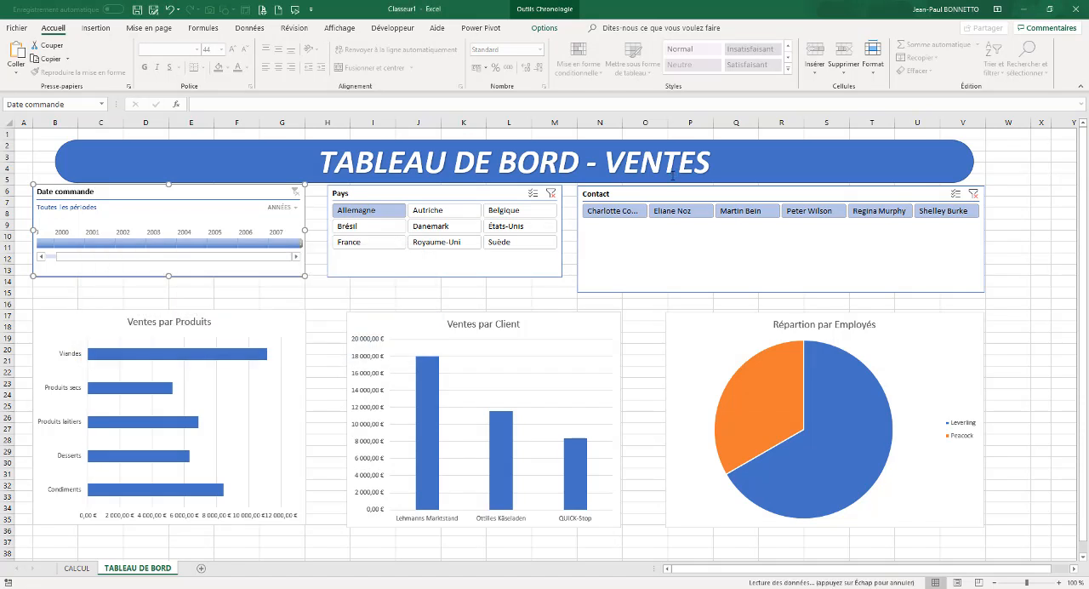
Connect the Contact slicer to Tableau croisé dynamique1, Tableau croisé dynamique3 and Tableau croisé dynamique4 as well
left_click(679, 192)
right_click(681, 194)
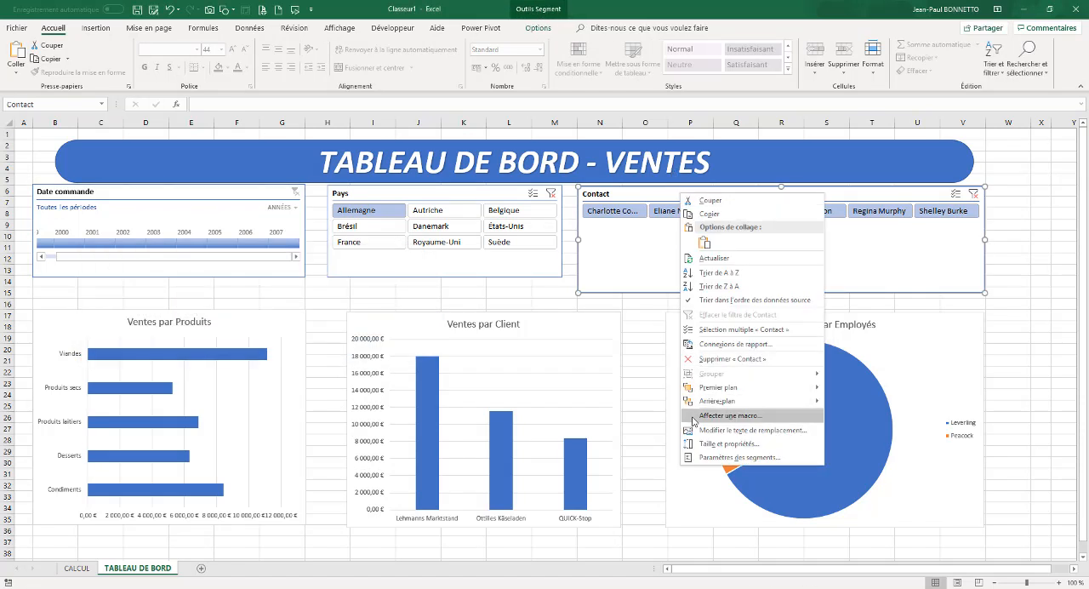
left_click(711, 344)
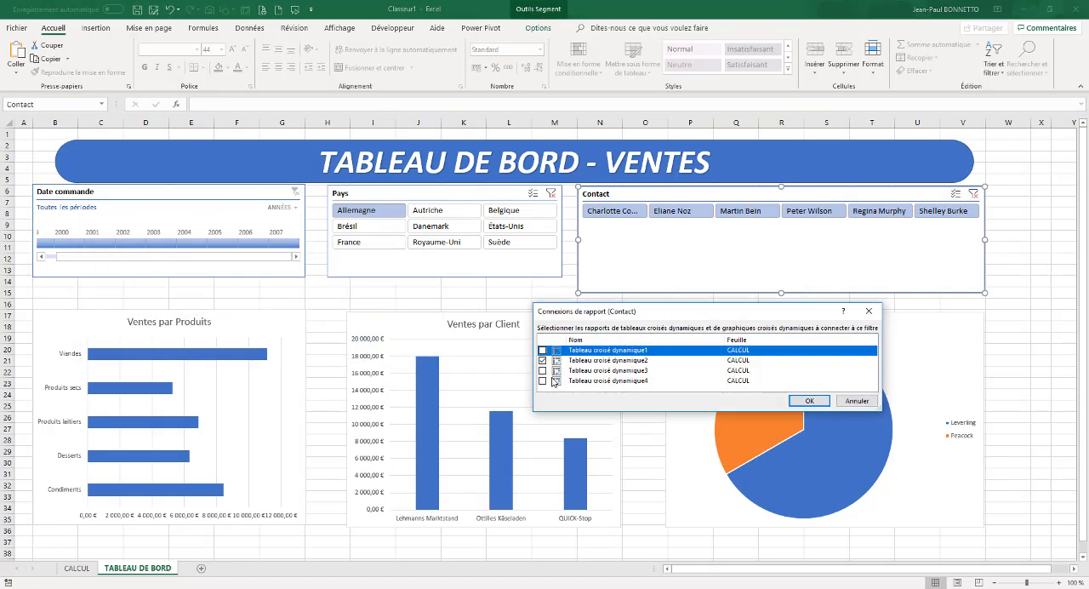
left_click(544, 381)
left_click(542, 371)
left_click(543, 350)
left_click(806, 401)
left_click(476, 293)
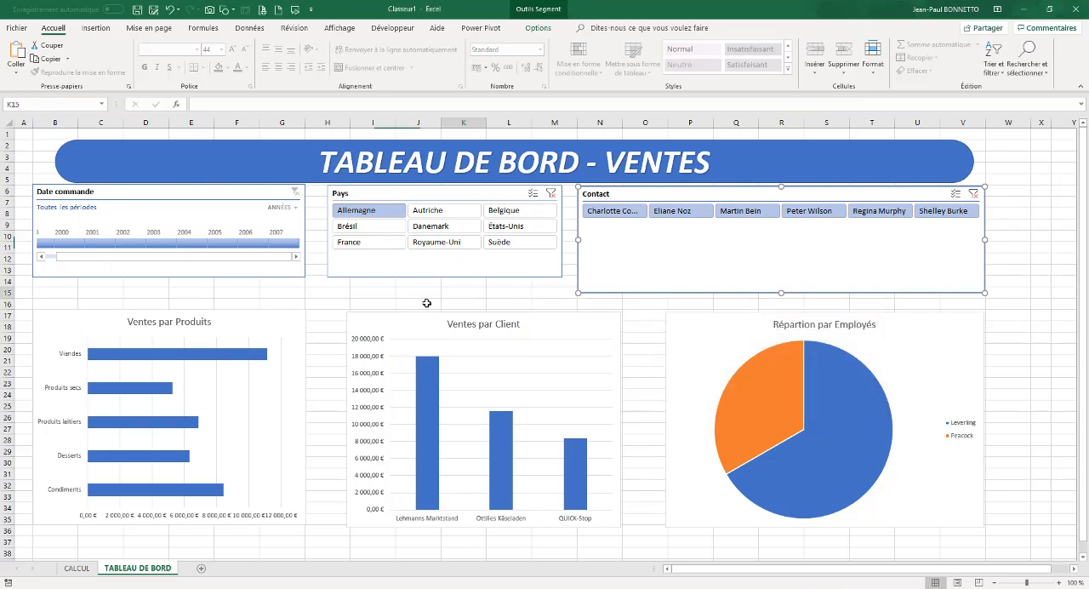
Try the Pays slicer on Autriche, Allemagne, Brésil and Danemark in turn
left_click(434, 216)
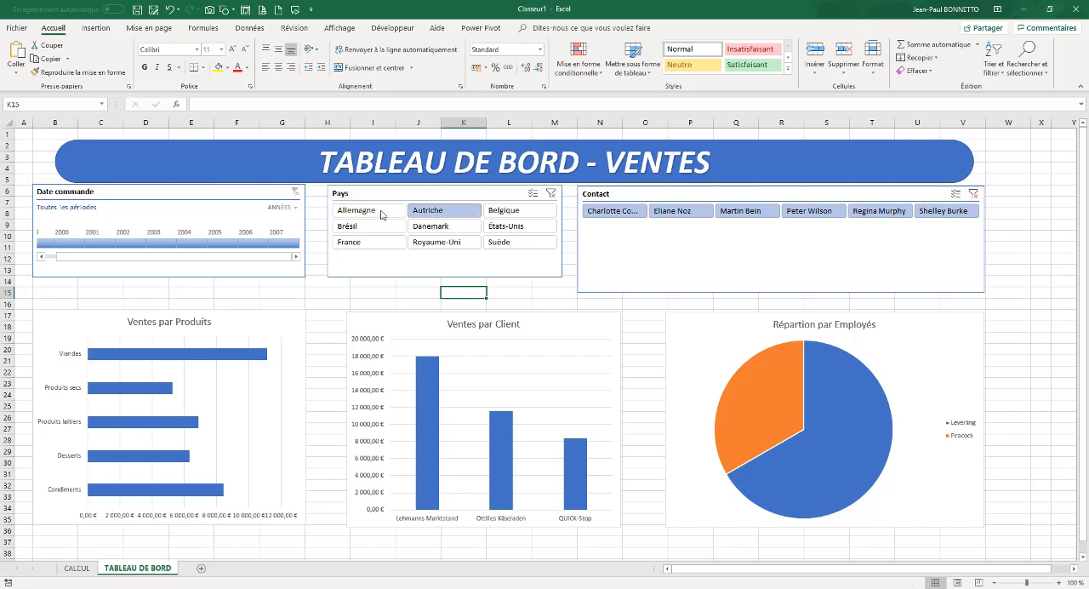
left_click(380, 214)
left_click(382, 230)
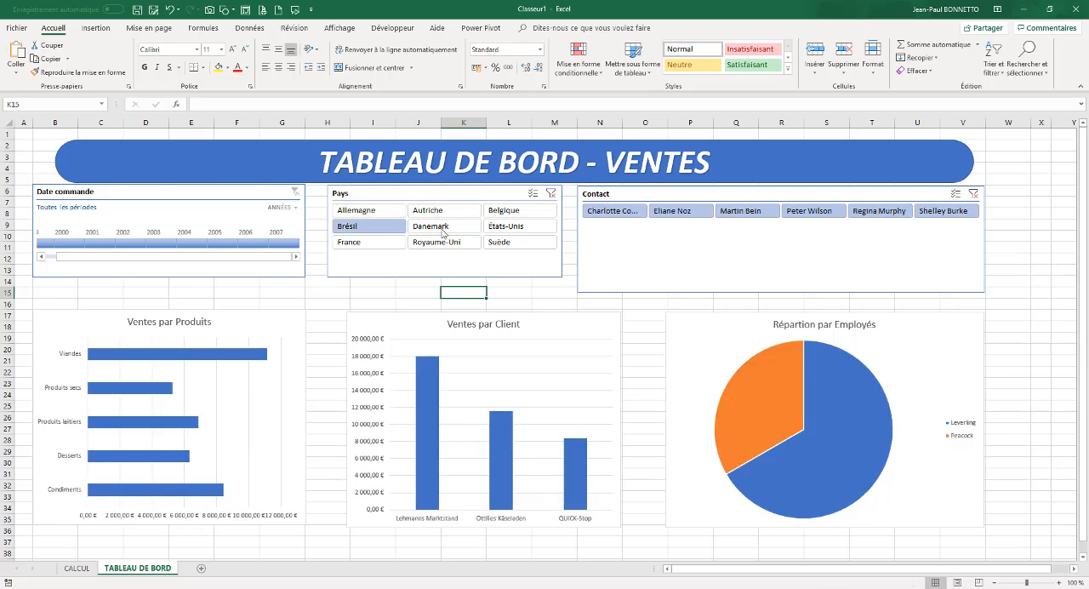
left_click(438, 226)
Filter the Pays slicer on Allemagne and Autriche, and exclude the first three contacts in the Contact slicer
mouse_move(374, 220)
left_mouse_down()
mouse_move(389, 221)
mouse_move(367, 219)
left_mouse_up()
left_click(367, 218)
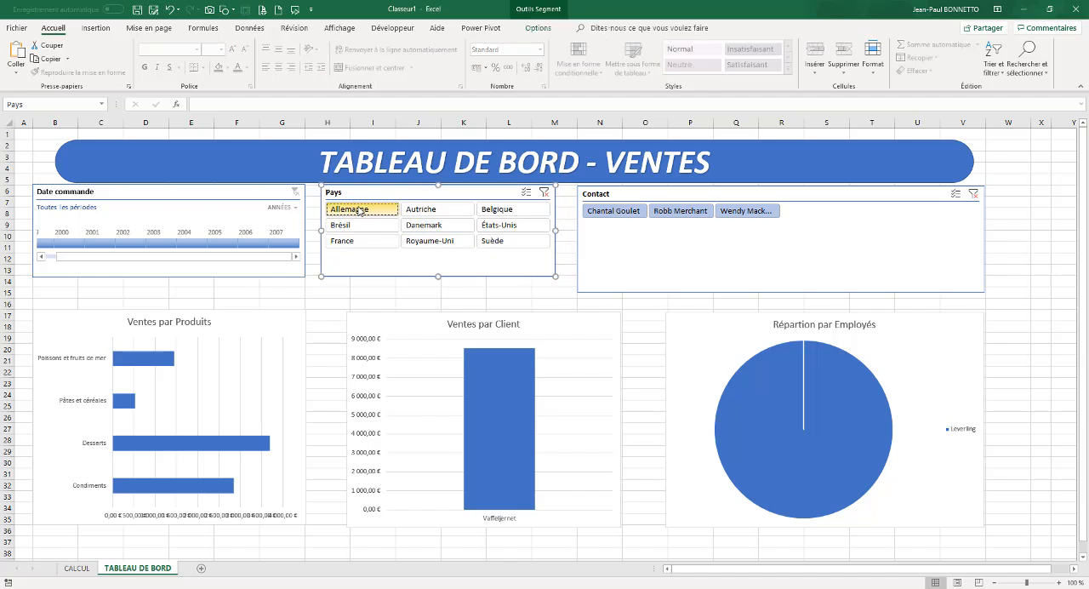
left_click(431, 208)
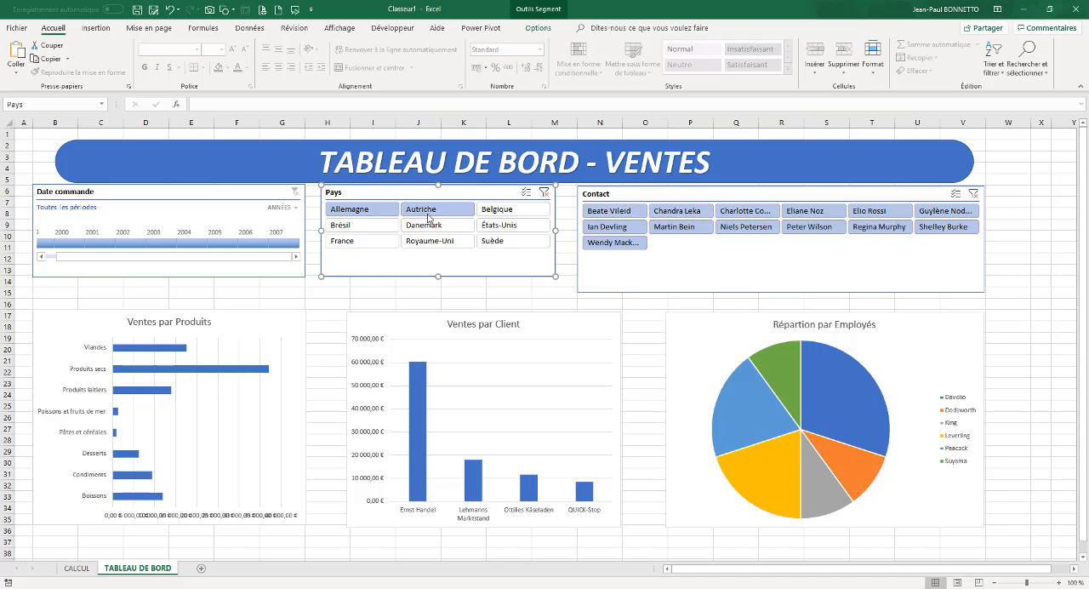
left_click_drag(619, 215, 757, 214)
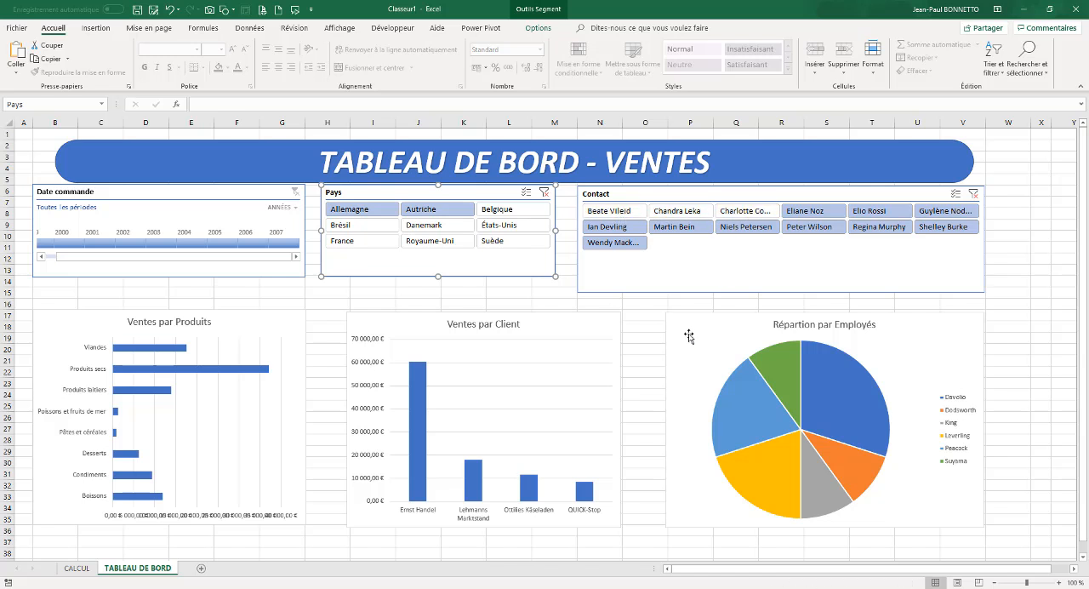
Add data labels to the Ventes par Produits bars and make the label text darker
right_click(147, 351)
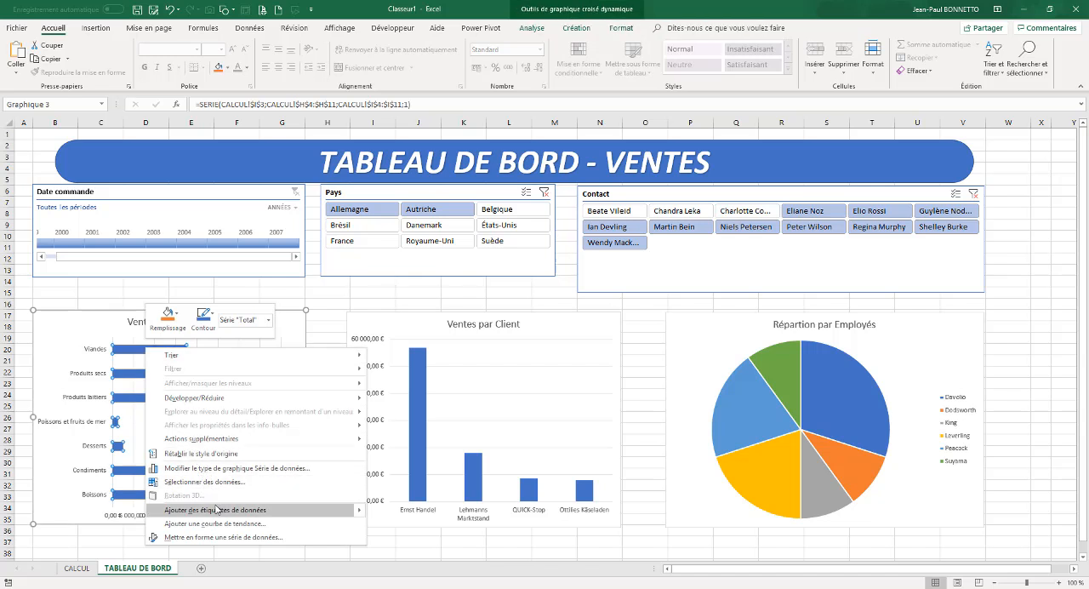
left_click(217, 509)
left_click(287, 375)
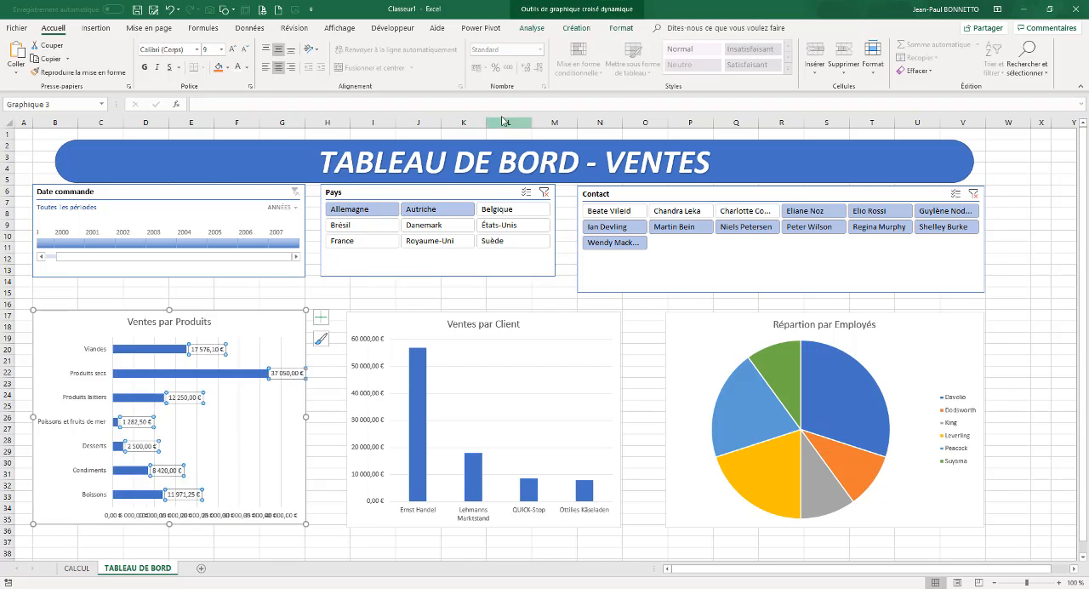
left_click(621, 27)
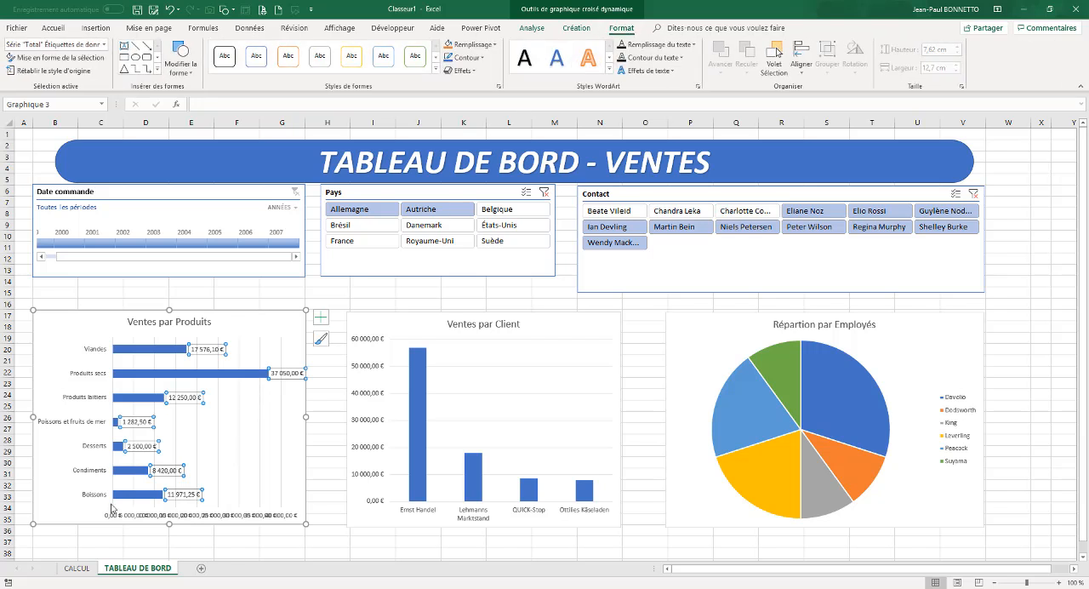
Delete the vertical gridlines and the horizontal value axis from the Ventes par Produits chart
left_click(239, 442)
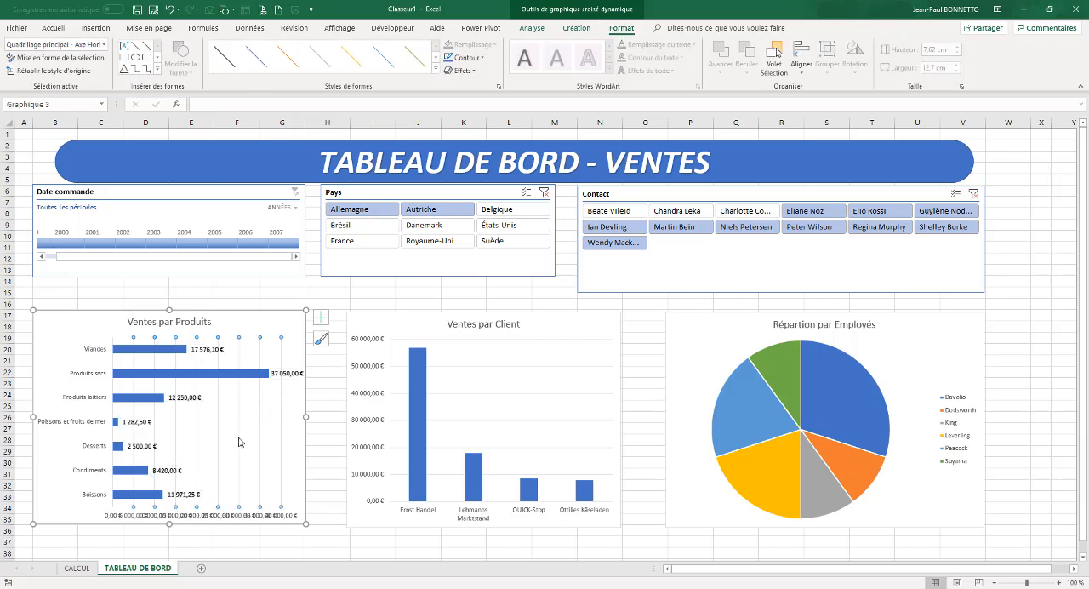
key("Delete")
left_click(226, 517)
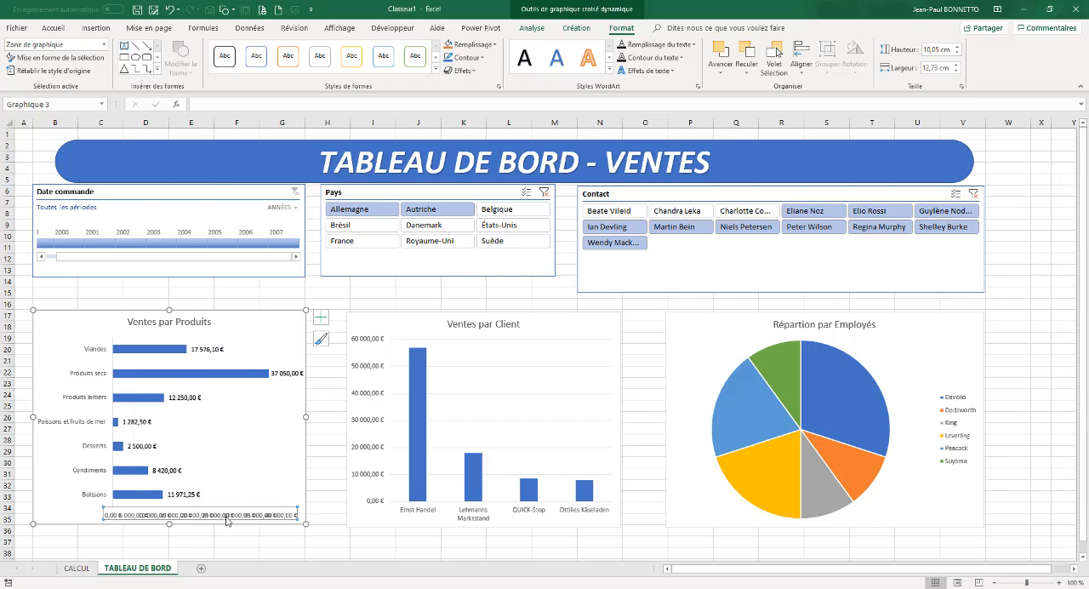
key("Delete")
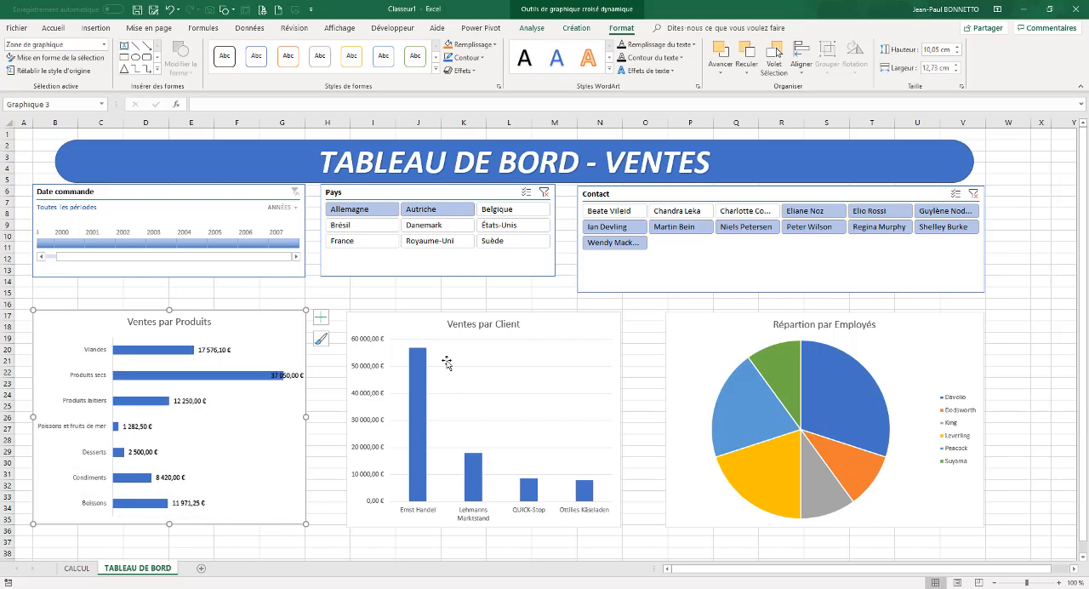
Add data labels with darker text to the Ventes par Client columns, and remove the chart's value axis and horizontal gridlines
right_click(416, 378)
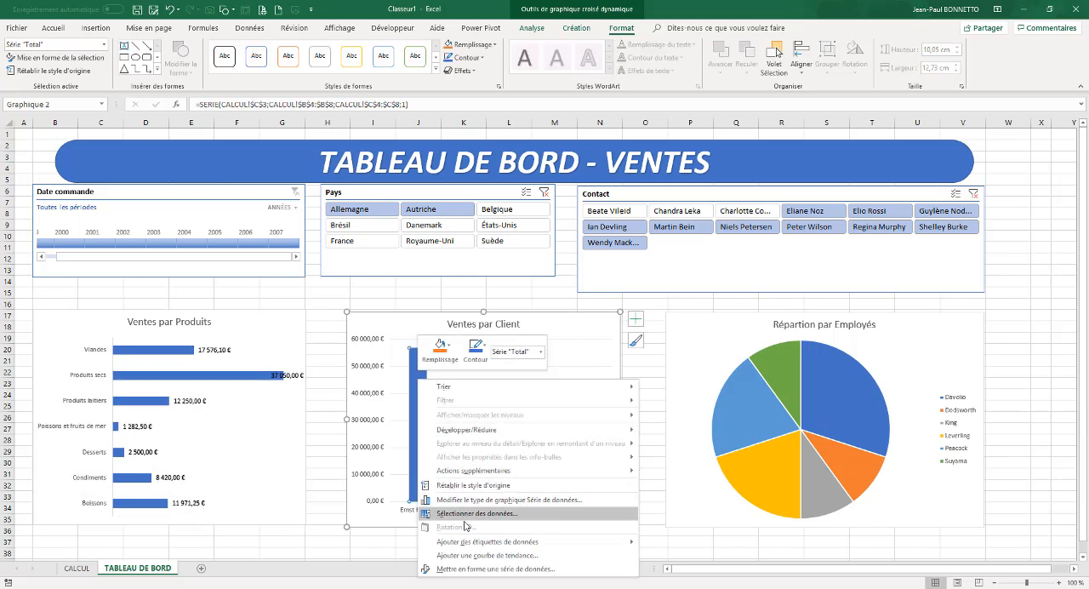
left_click(483, 542)
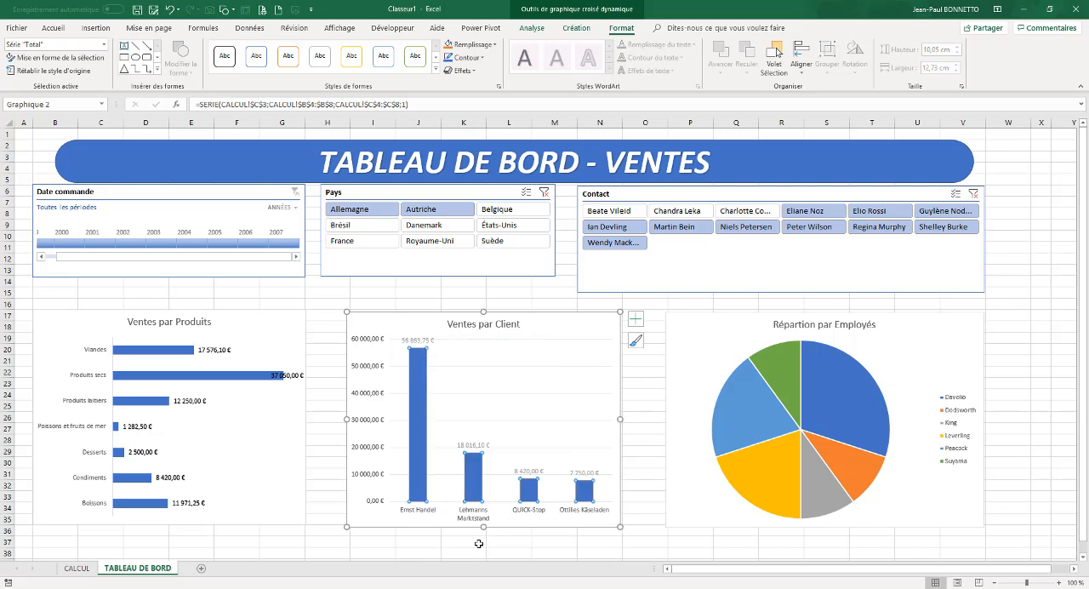
left_click(360, 371)
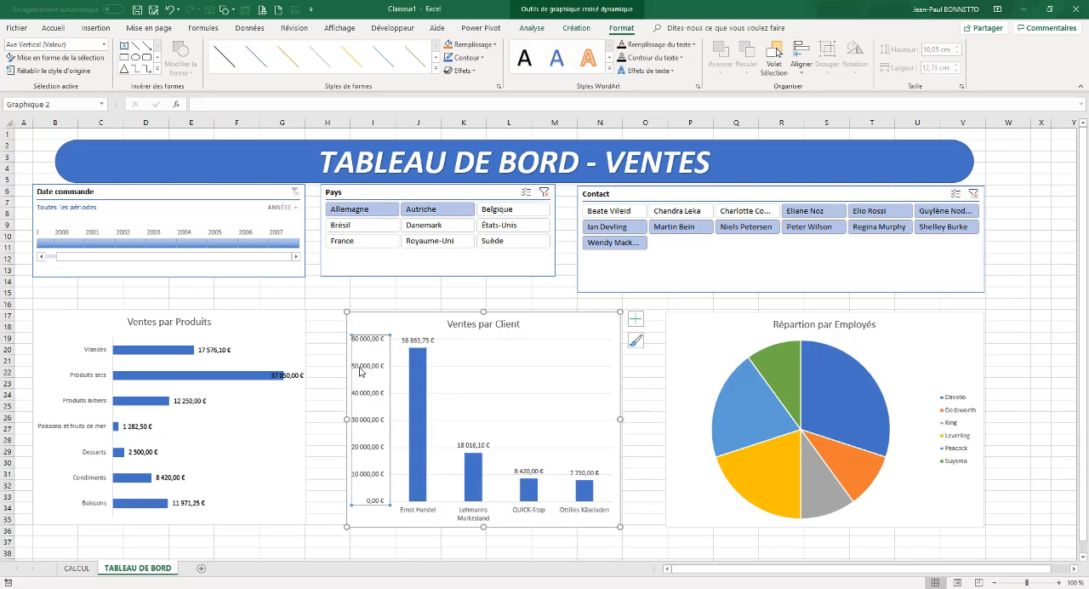
key("Delete")
left_click(512, 396)
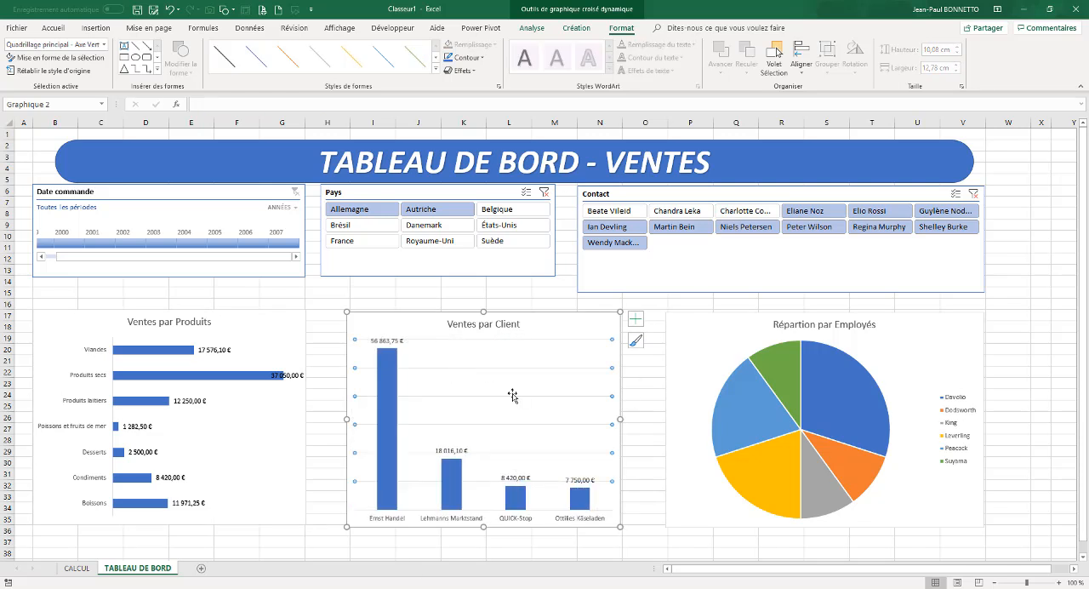
key("Delete")
left_click(388, 340)
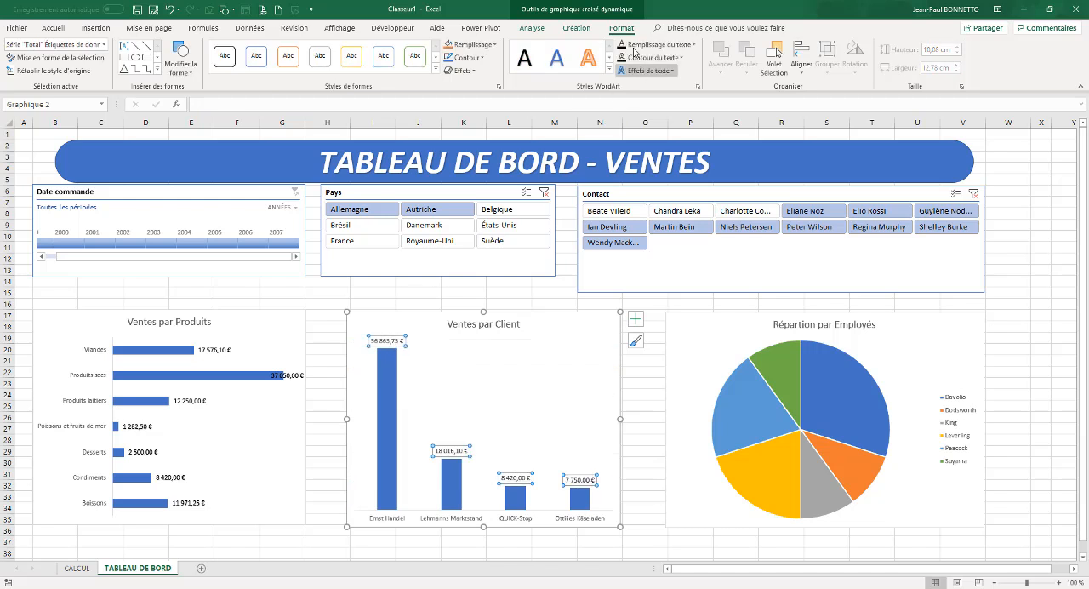
Add data labels to the Répartion par Employés pie and try including the series name in them
right_click(838, 392)
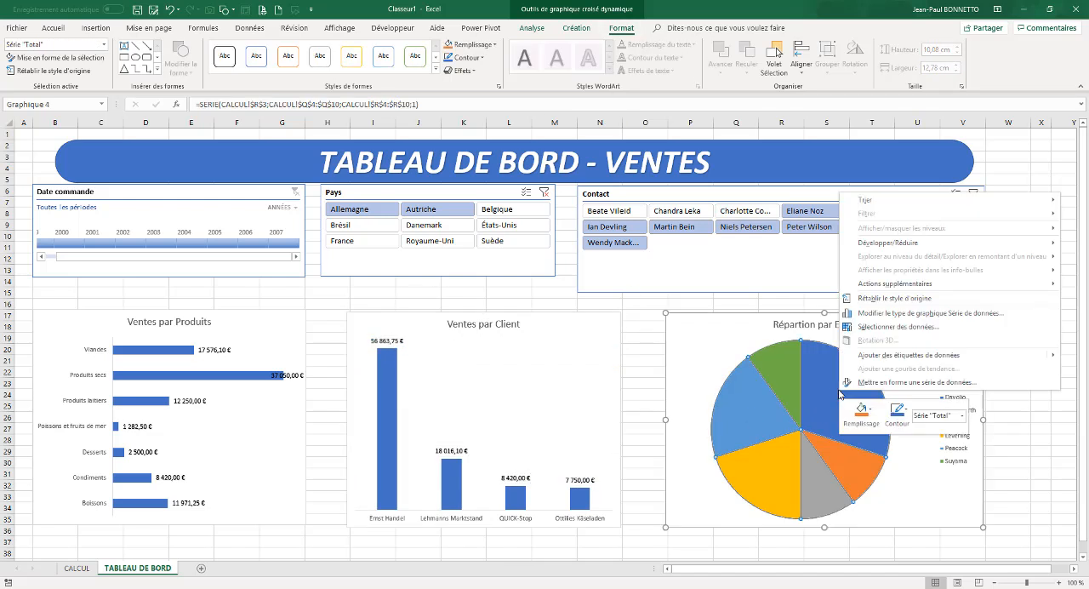
left_click(885, 356)
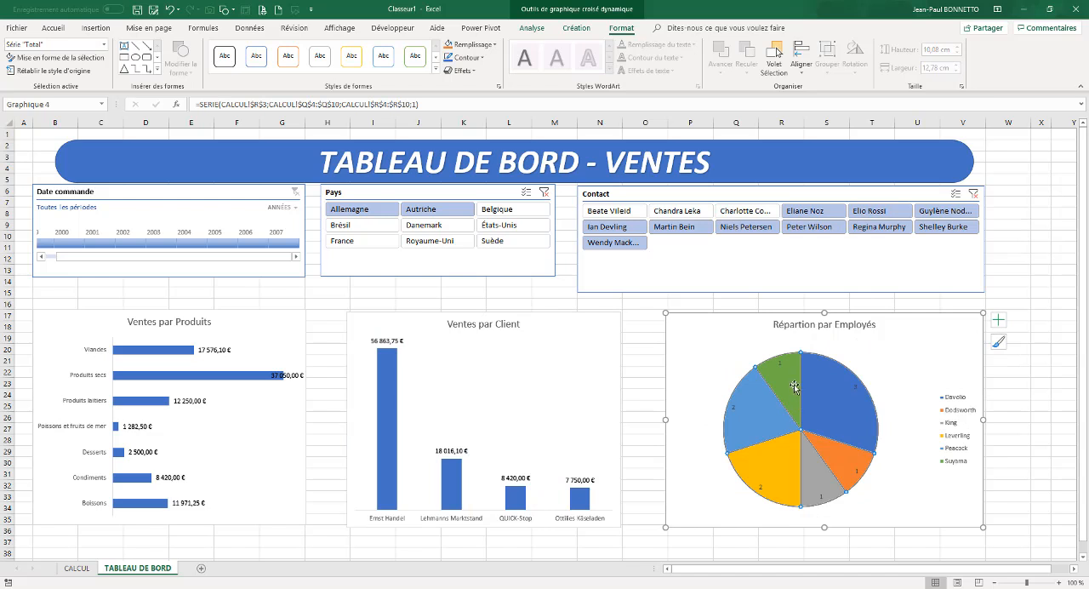
right_click(824, 382)
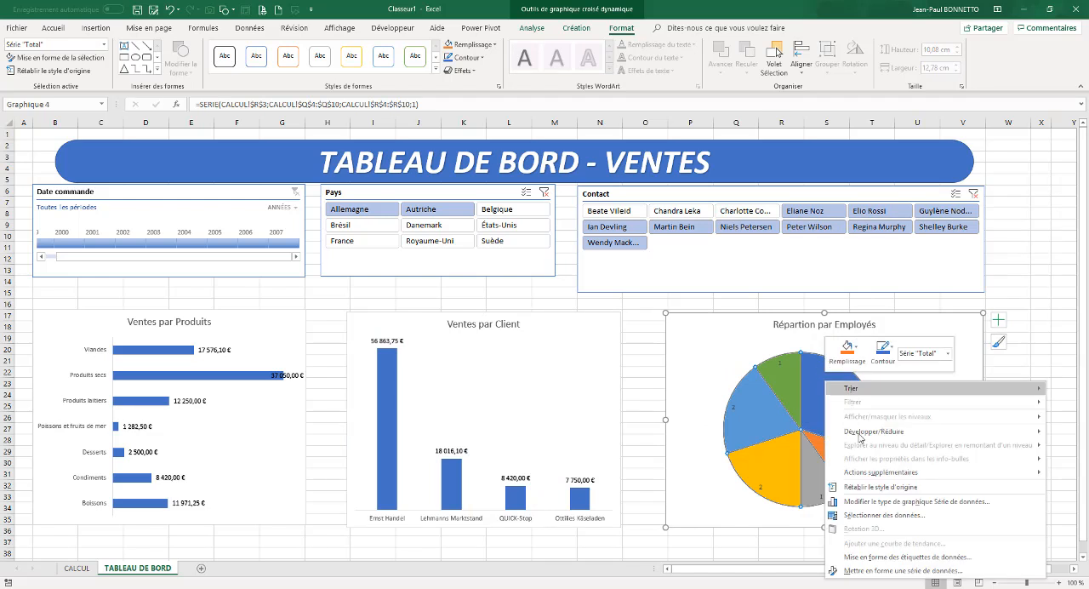
left_click(884, 557)
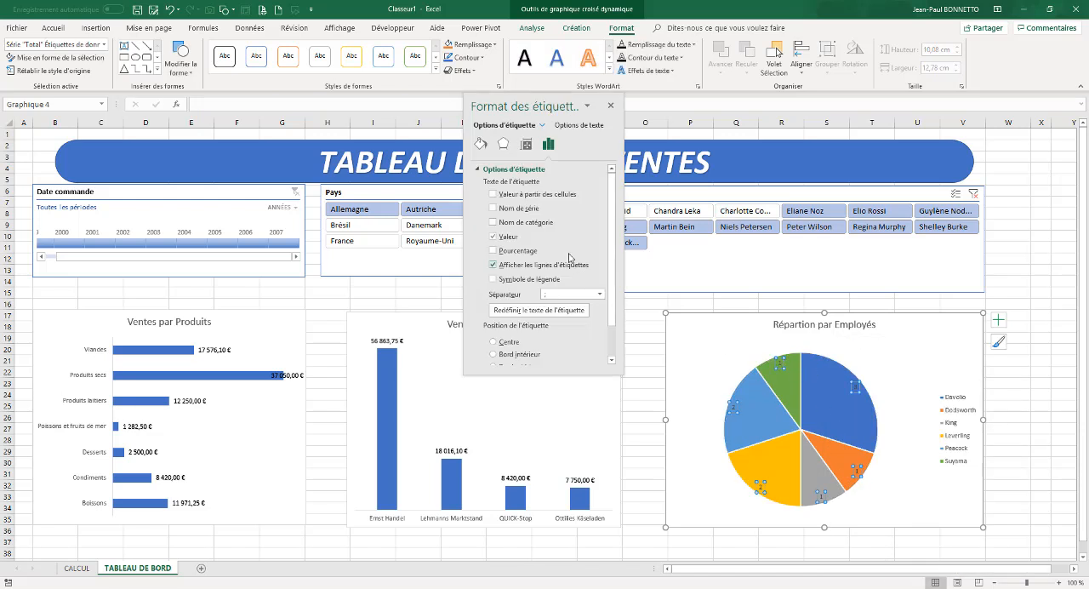
left_click(492, 208)
left_click(493, 209)
Try taking the pie's label text from cells, and turn off the Valeur labels before closing the label formatting
left_click(492, 194)
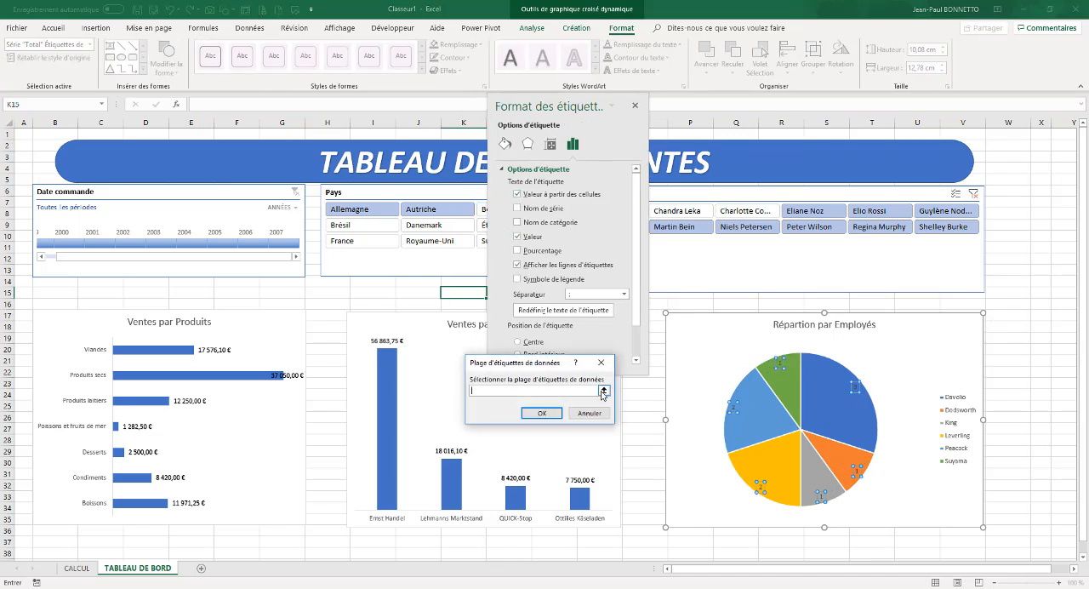
left_click(603, 391)
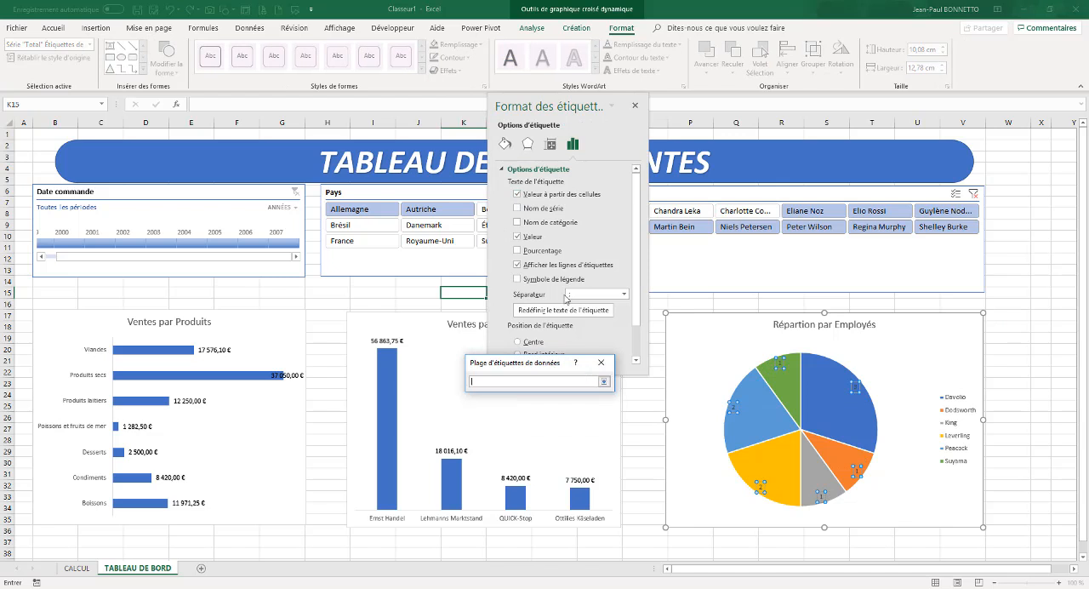
left_click(604, 381)
left_click(515, 264)
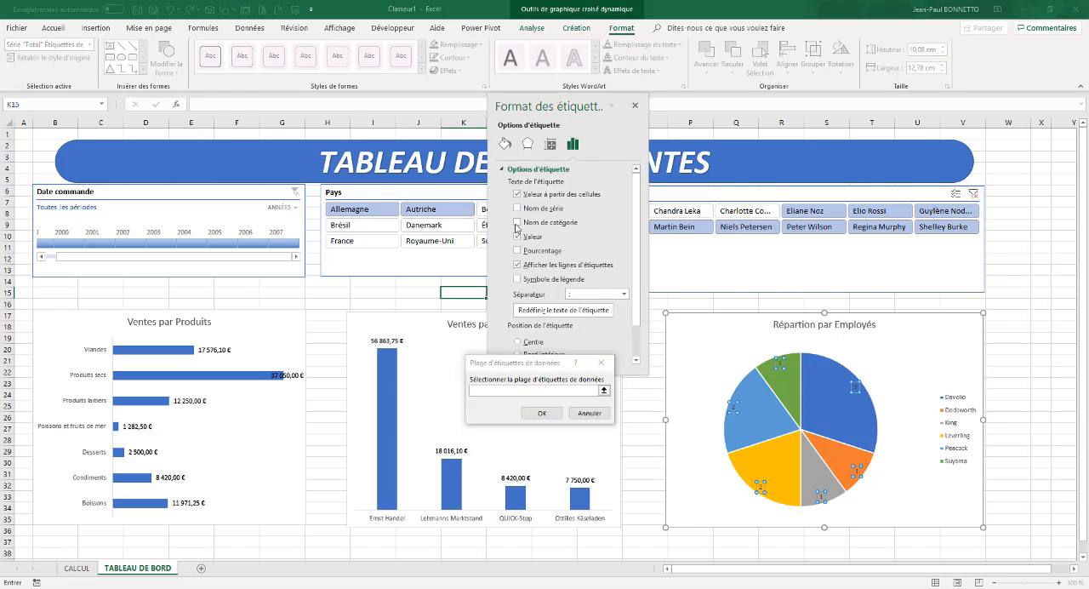
left_click(577, 410)
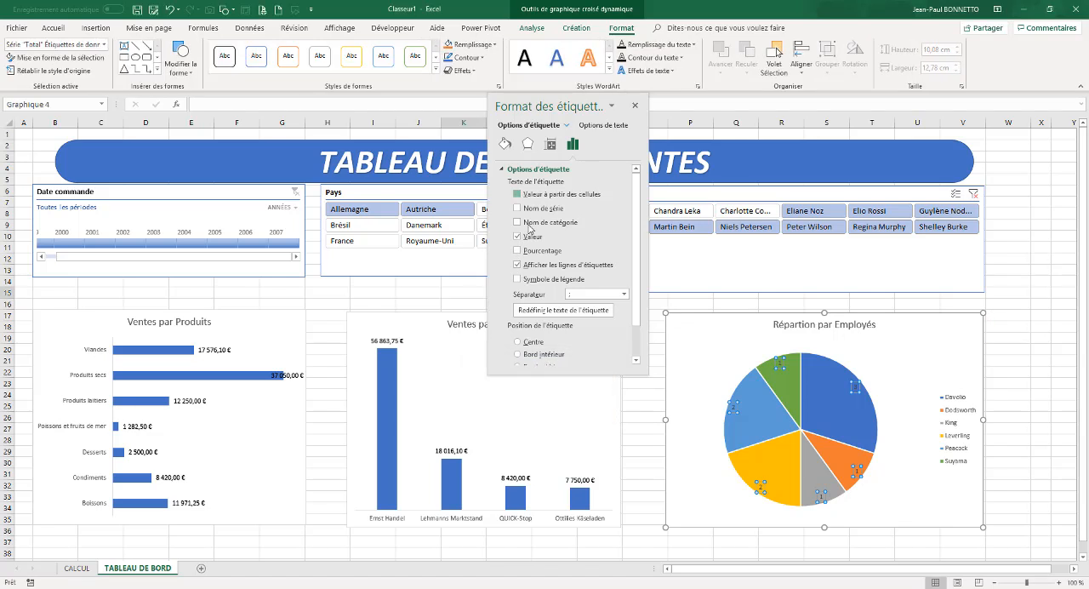
left_click(515, 194)
left_click(590, 412)
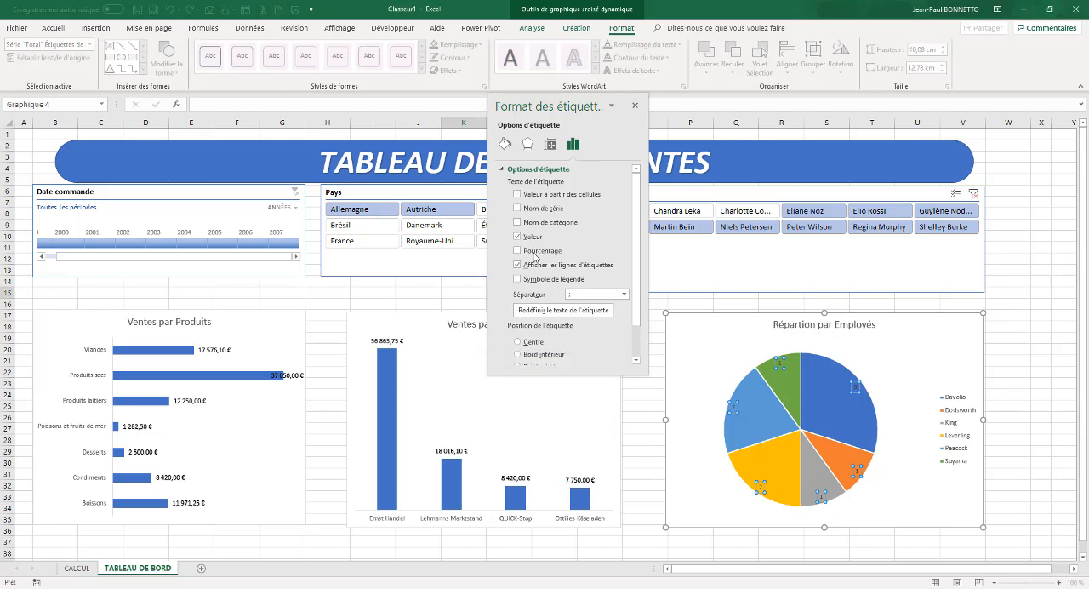
left_click(517, 239)
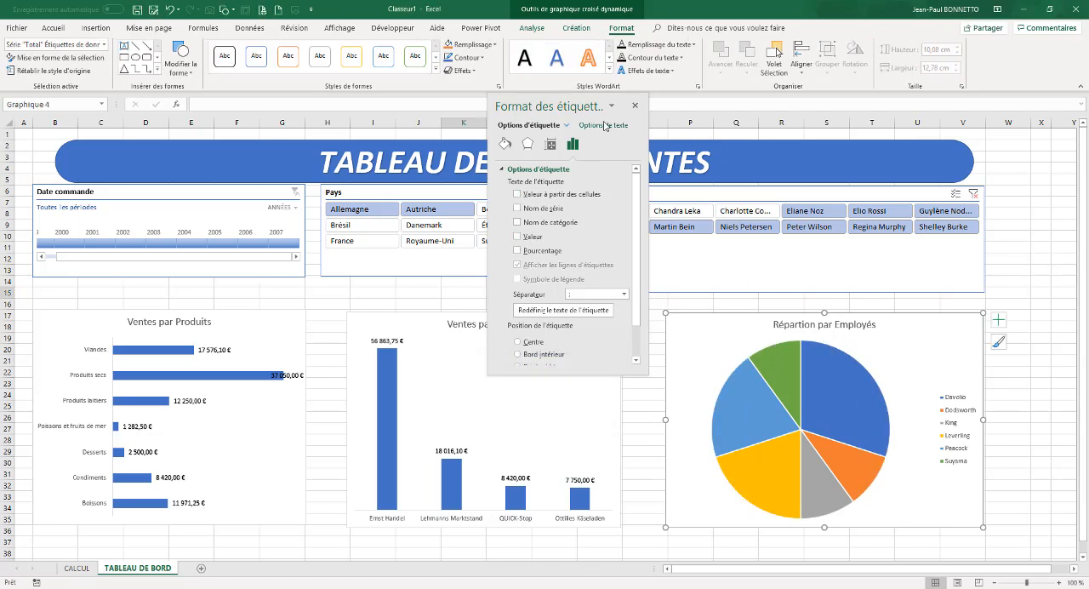
left_click(634, 105)
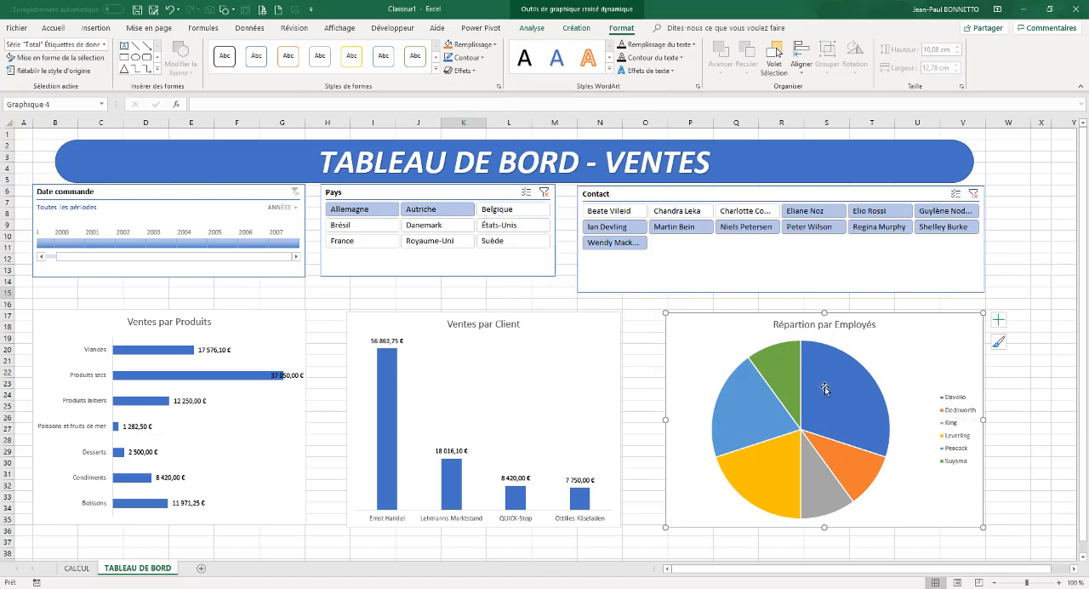
Apply the third chart style, with a grey gradient background and percentage labels, to the Répartion par Employés pie
left_click(531, 28)
left_click(613, 29)
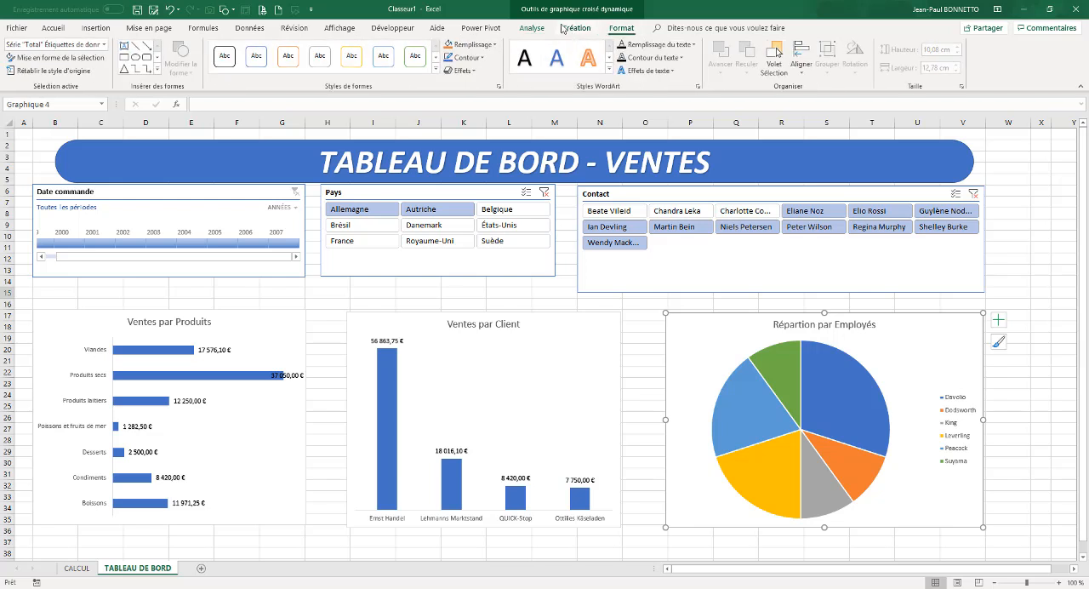
left_click(576, 29)
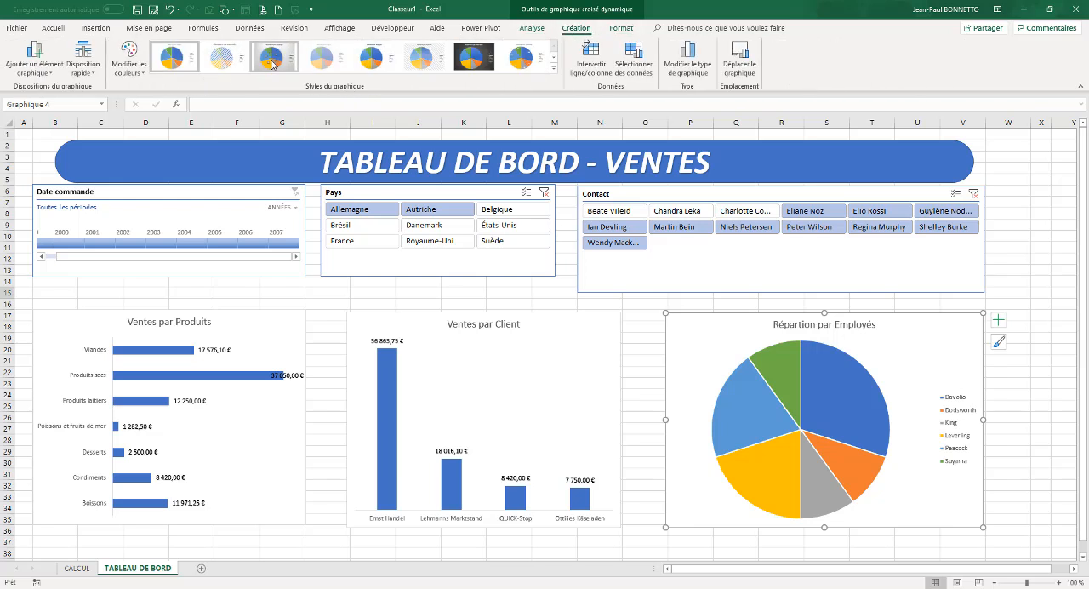
left_click(272, 61)
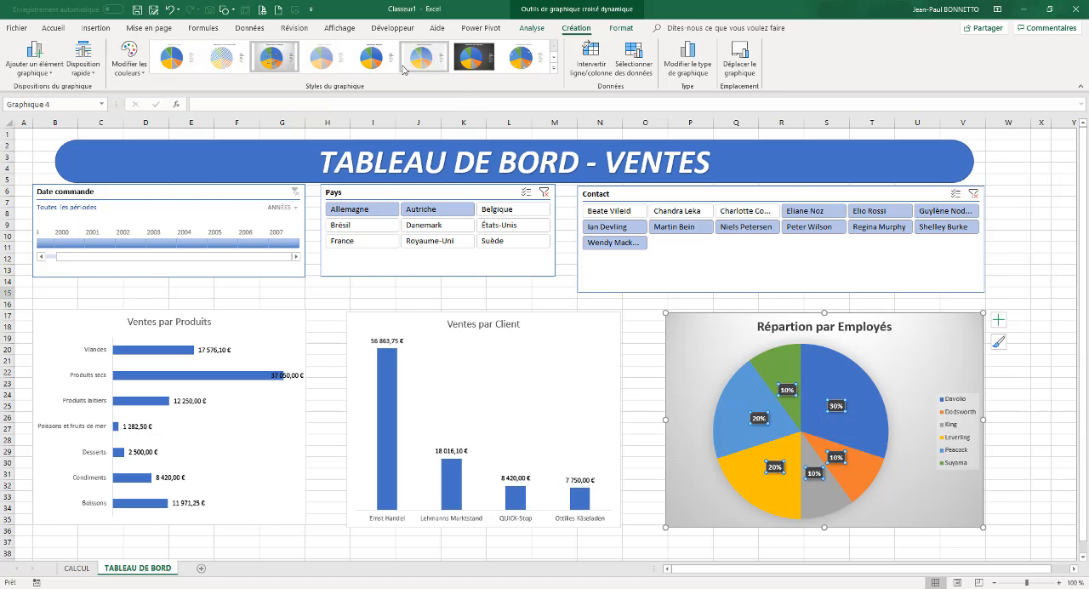
Apply the first quick layout, with employee names and percentages on the slices, to the pie chart and select its plot area
left_click(89, 72)
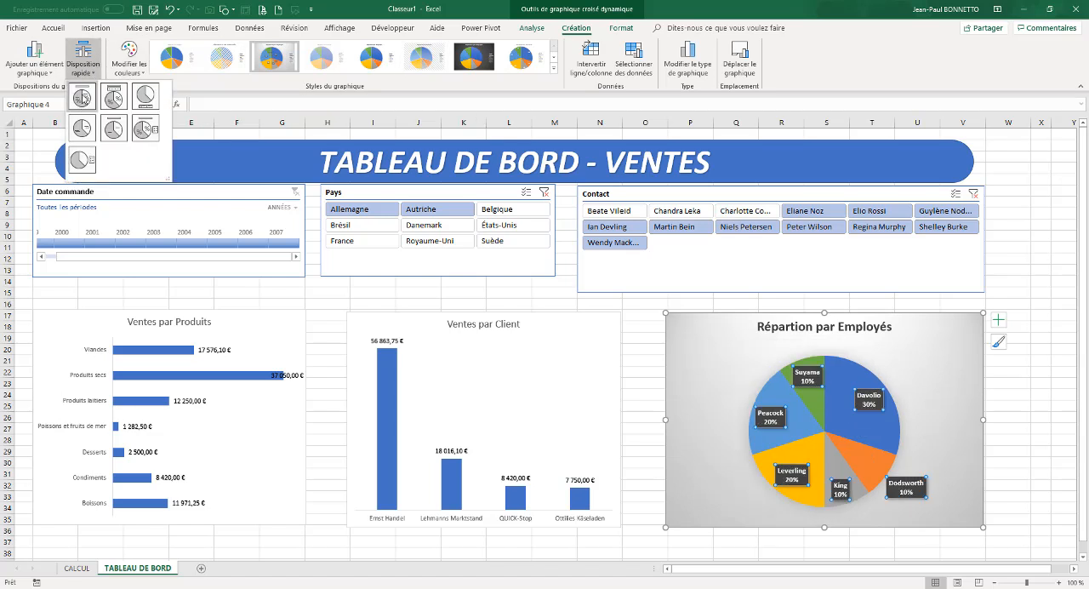
left_click(82, 99)
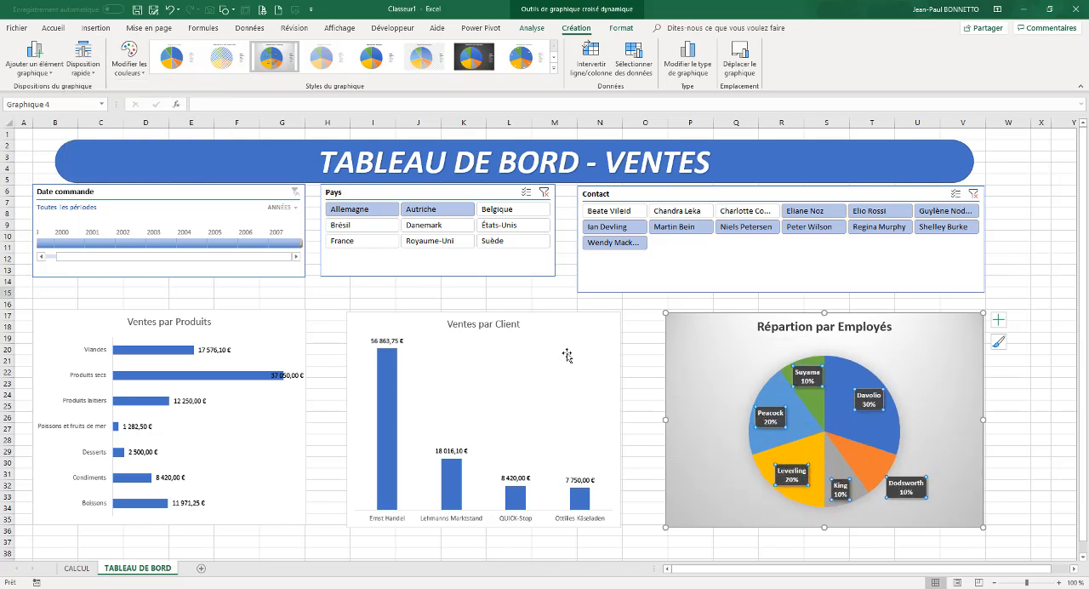
left_click(833, 405)
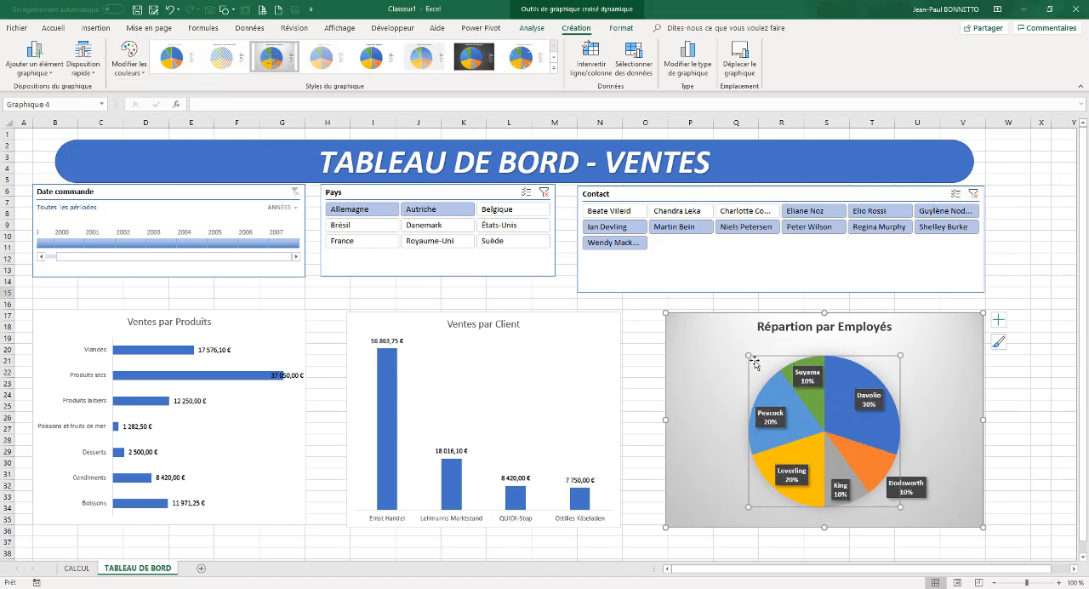
Enlarge the pie's plot area in the Répartion par Employés chart and shift it slightly to centre it
left_click_drag(748, 355, 737, 345)
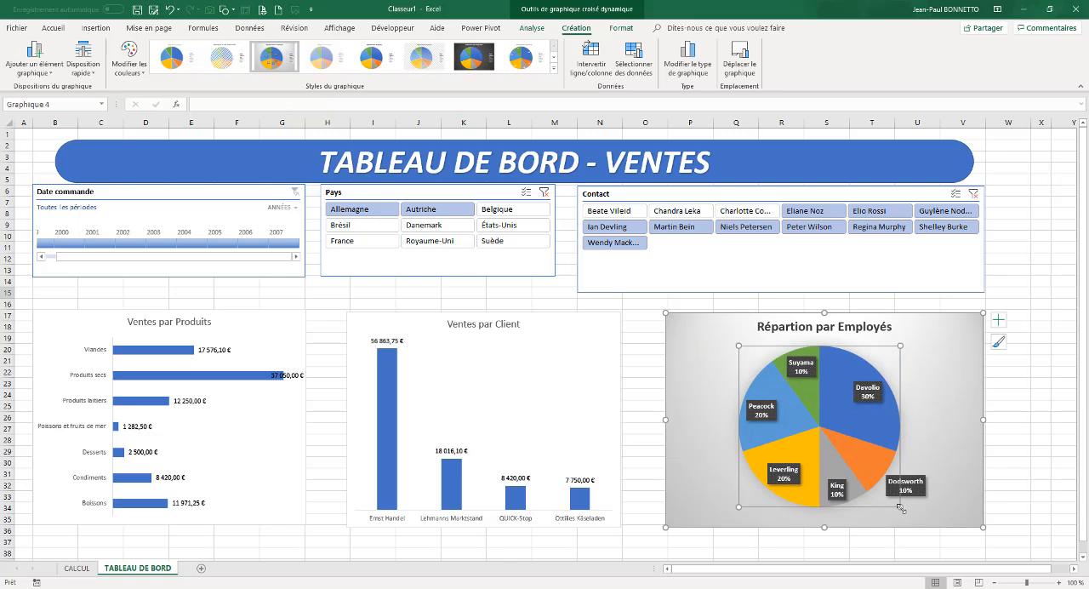
left_click_drag(918, 526, 918, 525)
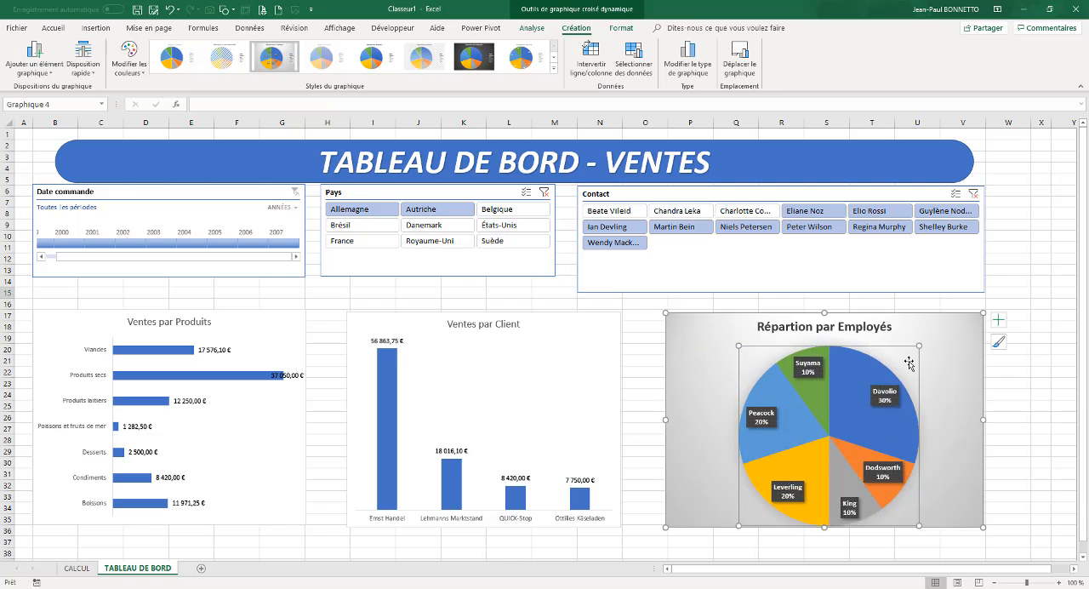
left_click_drag(878, 346, 883, 349)
Apply the fifth chart style, with a grey gradient background, to the Ventes par Client chart and remove its gridlines
left_click(506, 345)
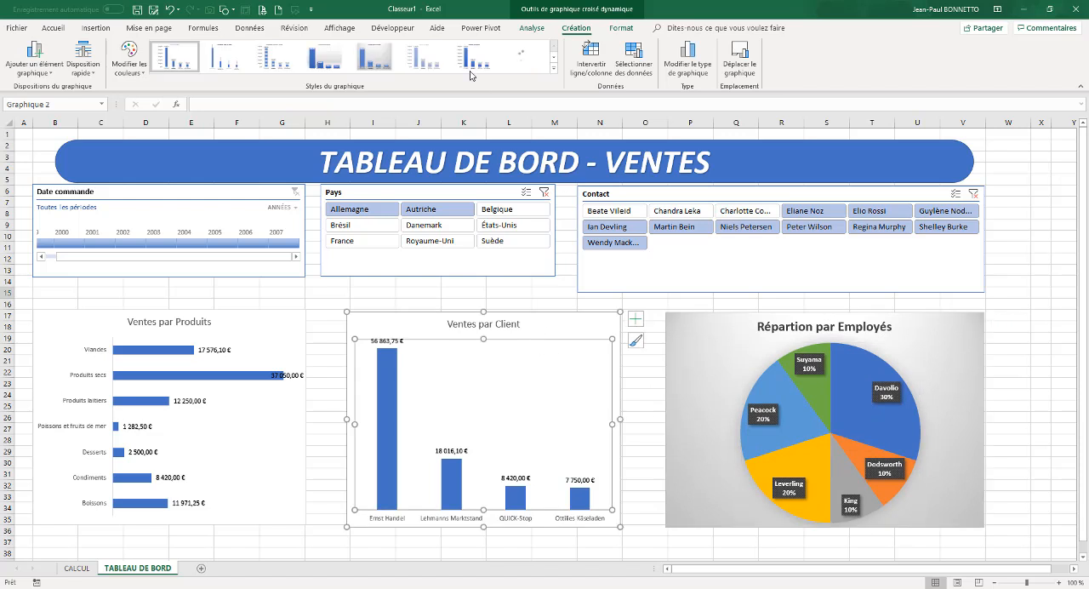
left_click(550, 322)
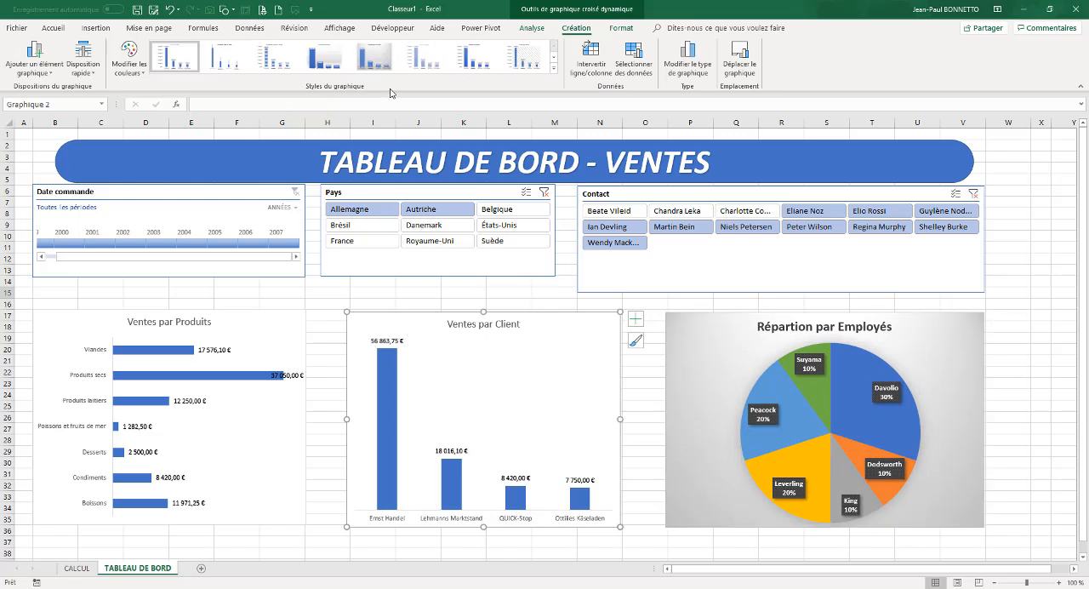
left_click(379, 63)
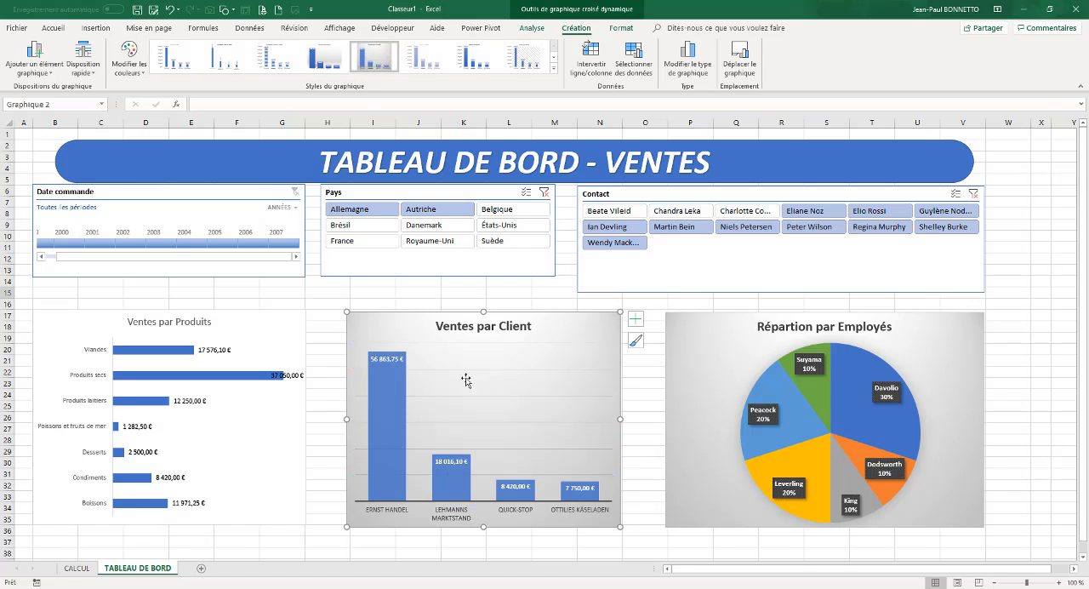
left_click(442, 512)
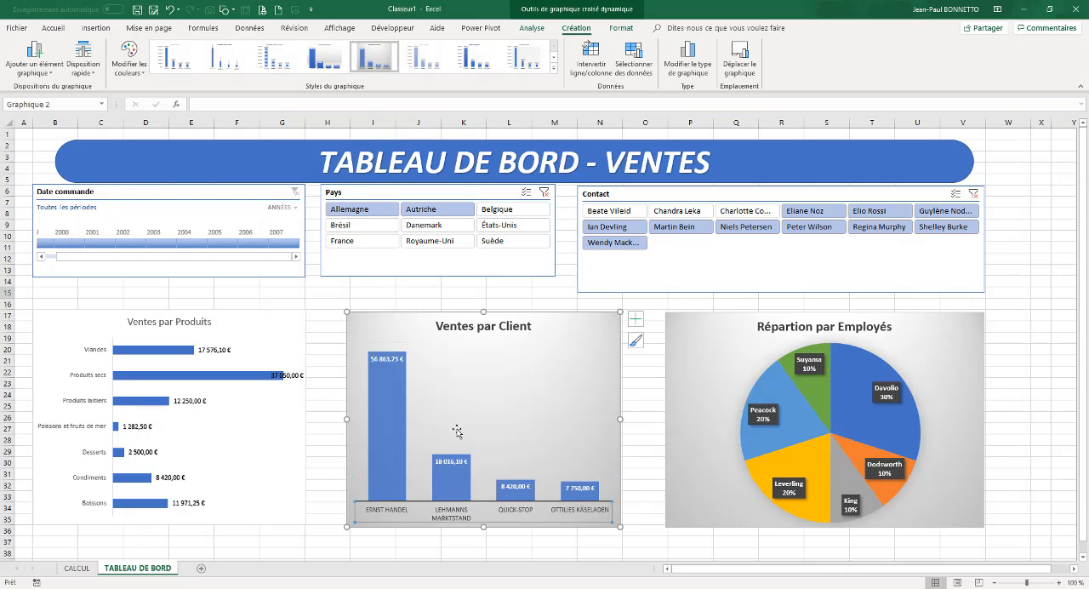
Apply the third chart style, with a grey gradient background, to the Ventes par Produits chart and delete its vertical gridlines
left_click(262, 344)
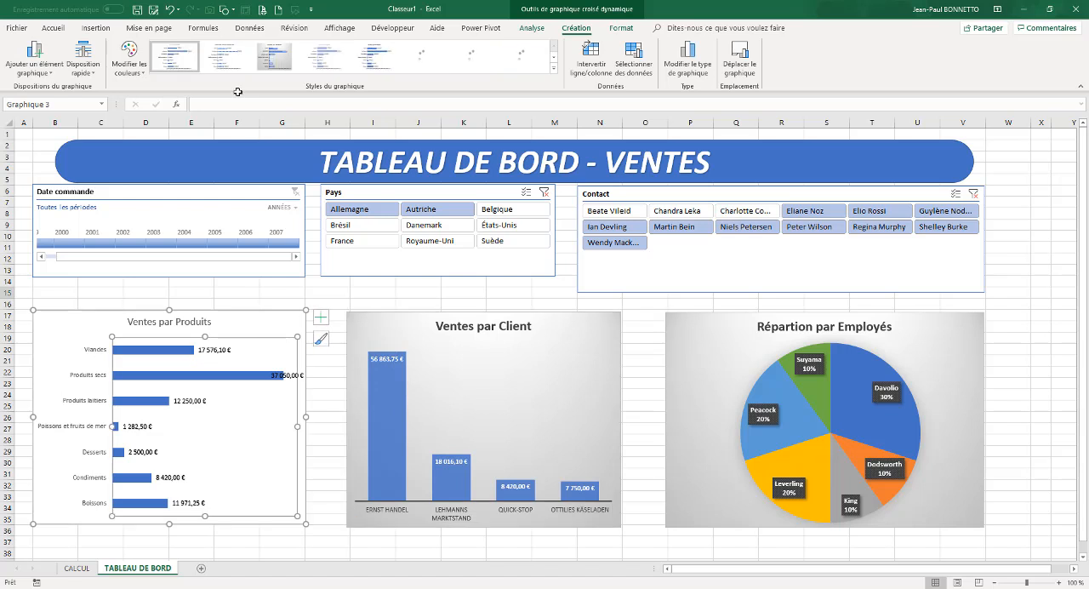
left_click(275, 59)
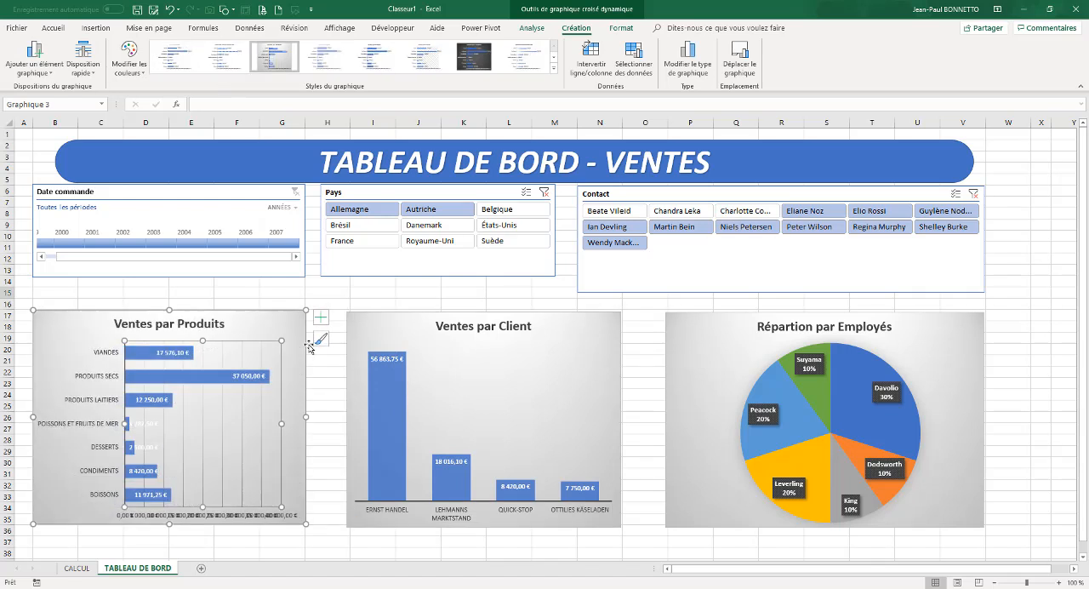
left_click(222, 442)
key("Delete")
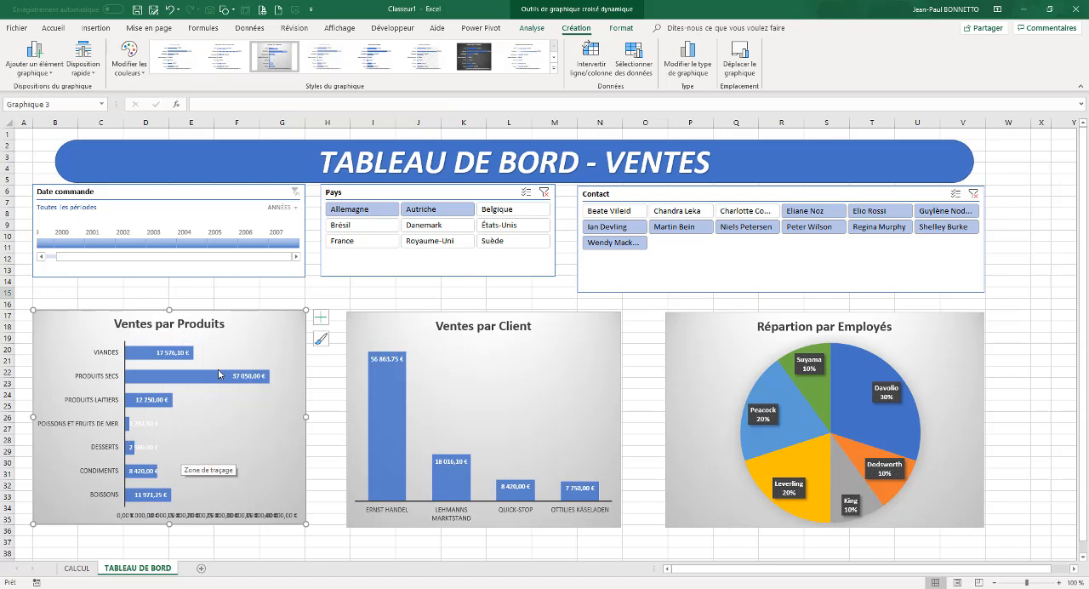
left_click(341, 293)
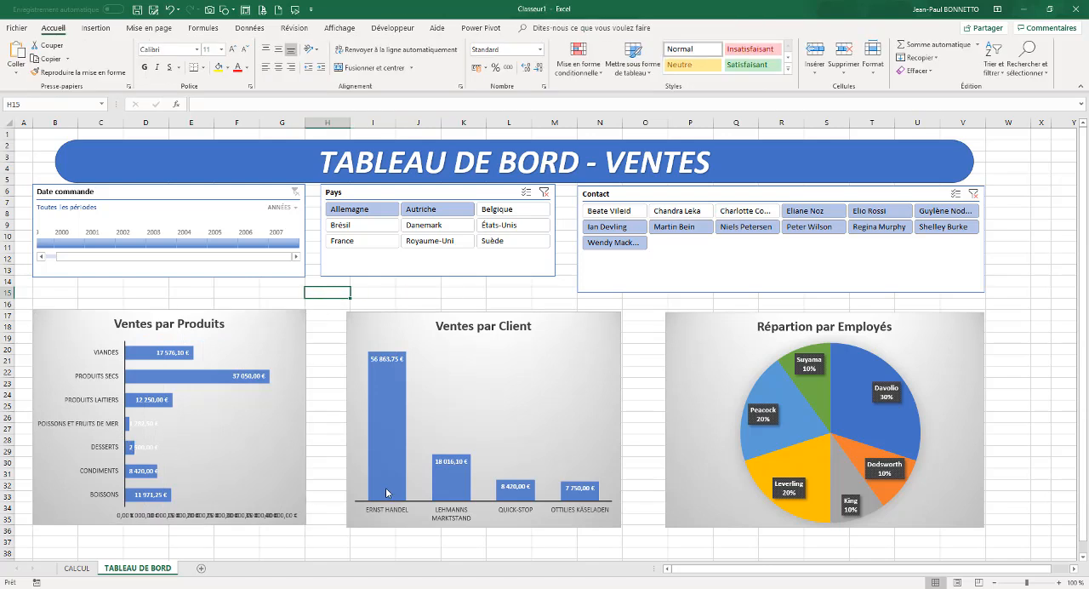
Delete the overlapping horizontal value axis from the Ventes par Produits chart
scroll(248, 456, "down", 5)
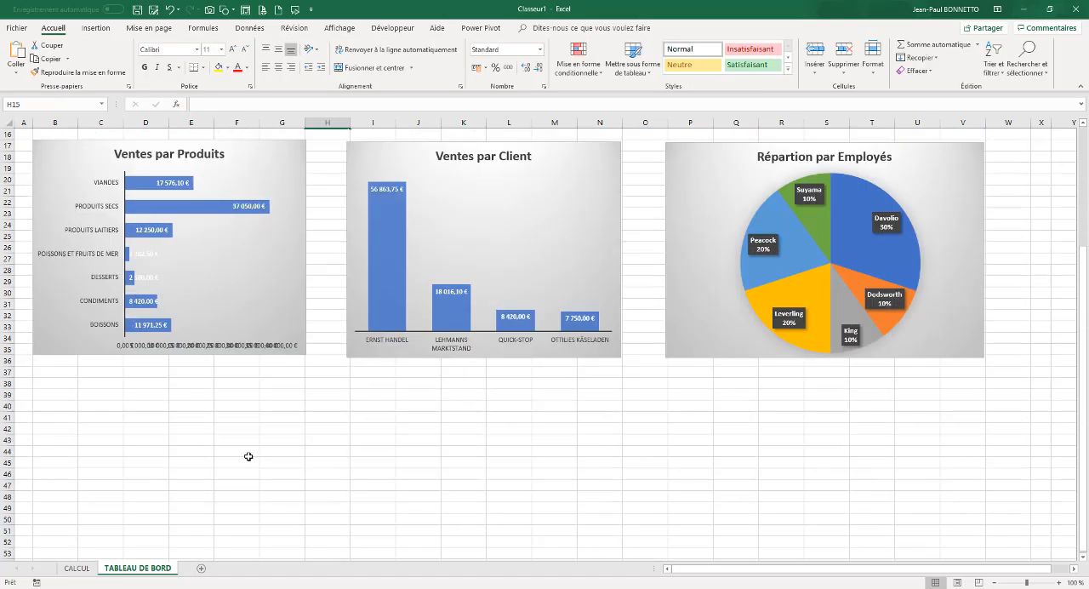
scroll(252, 479, "up", 3)
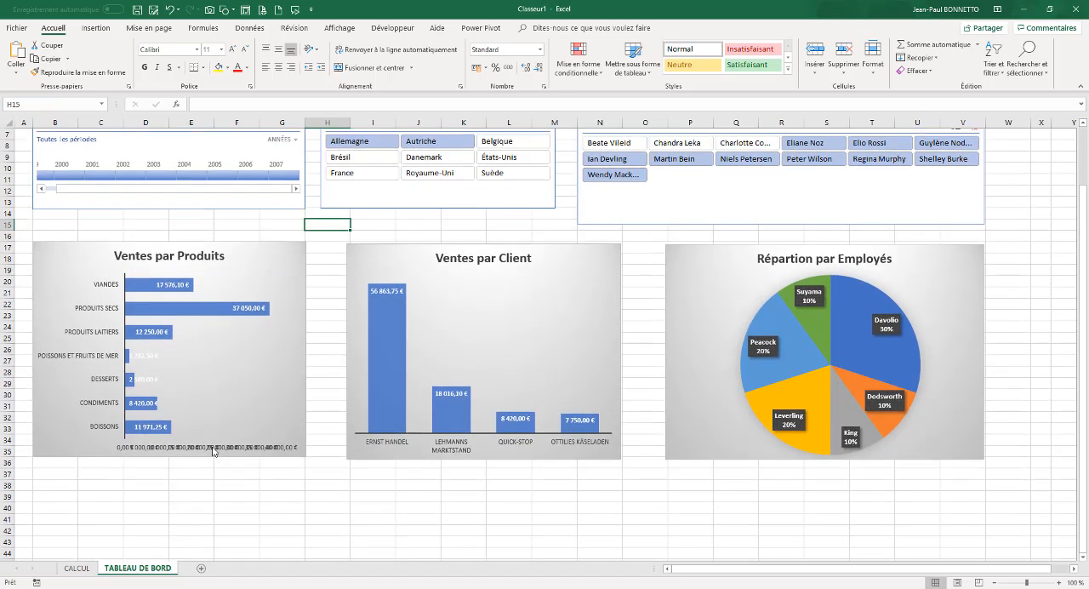
left_click(212, 451)
key("Delete")
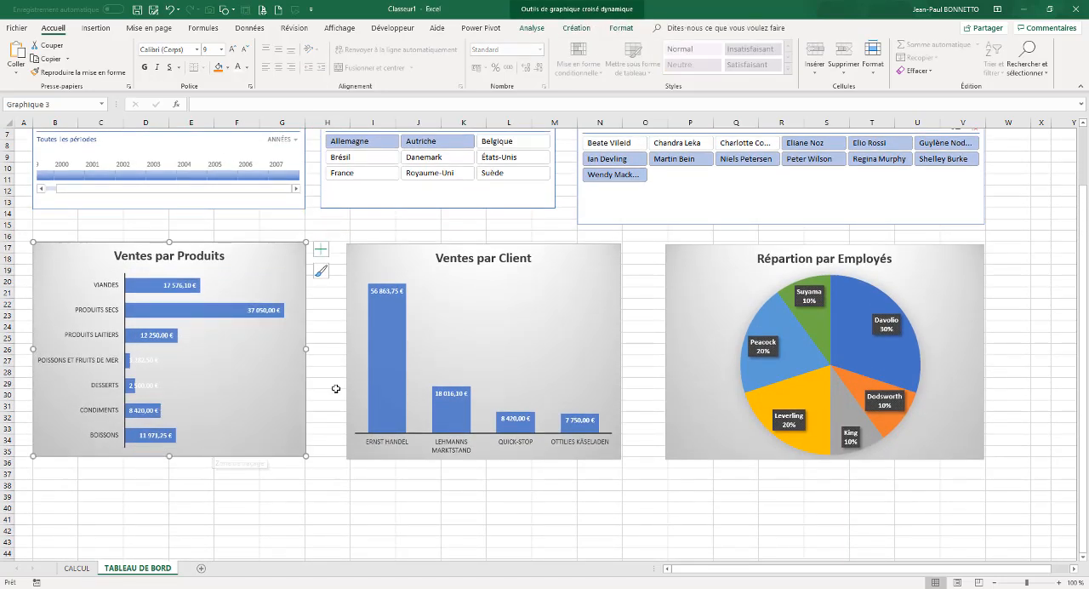
Hide the cell gridlines (Quadrillage) on the TABLEAU DE BORD sheet
scroll(389, 389, "up", 2)
left_click(353, 292)
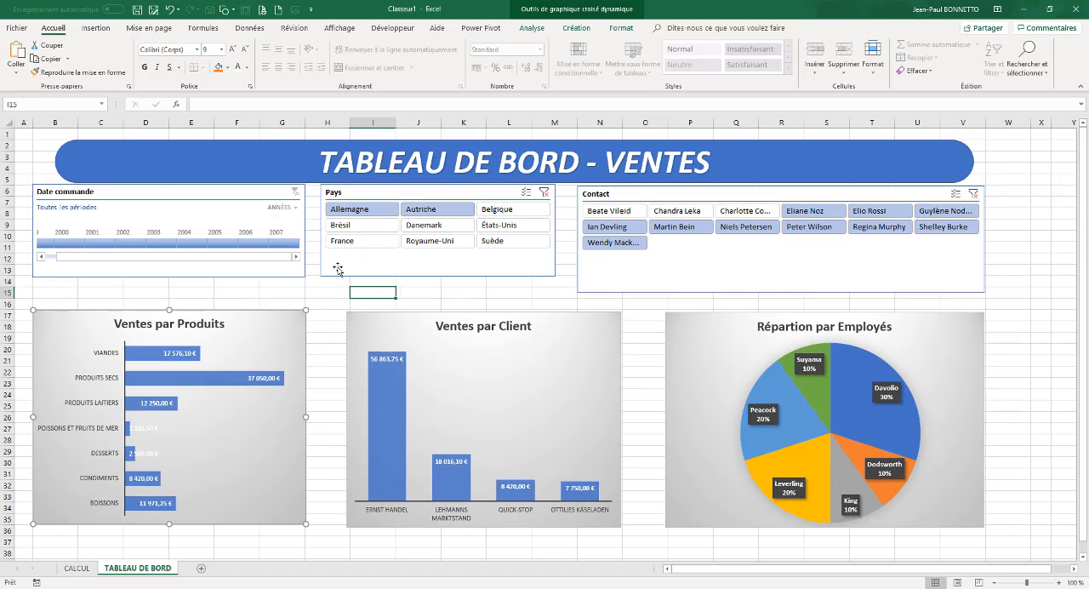
left_click(339, 28)
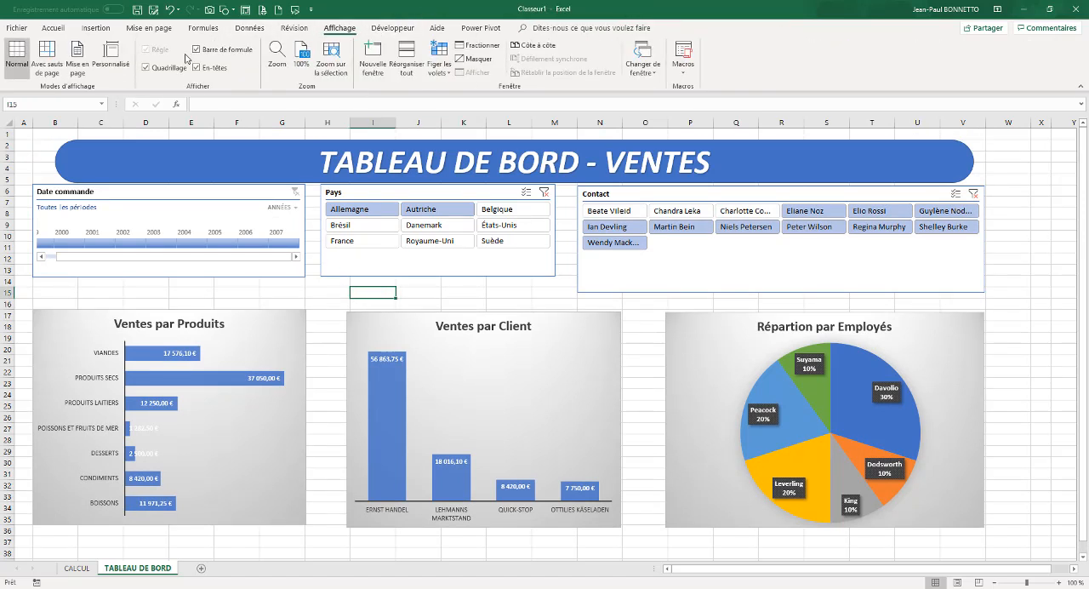
left_click(147, 67)
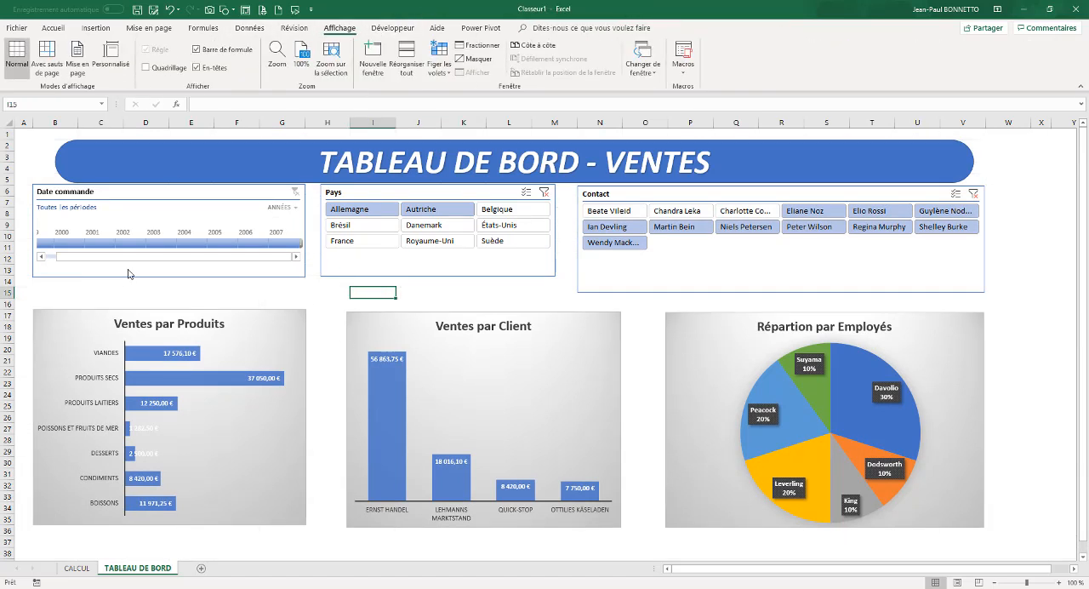
left_click(185, 293)
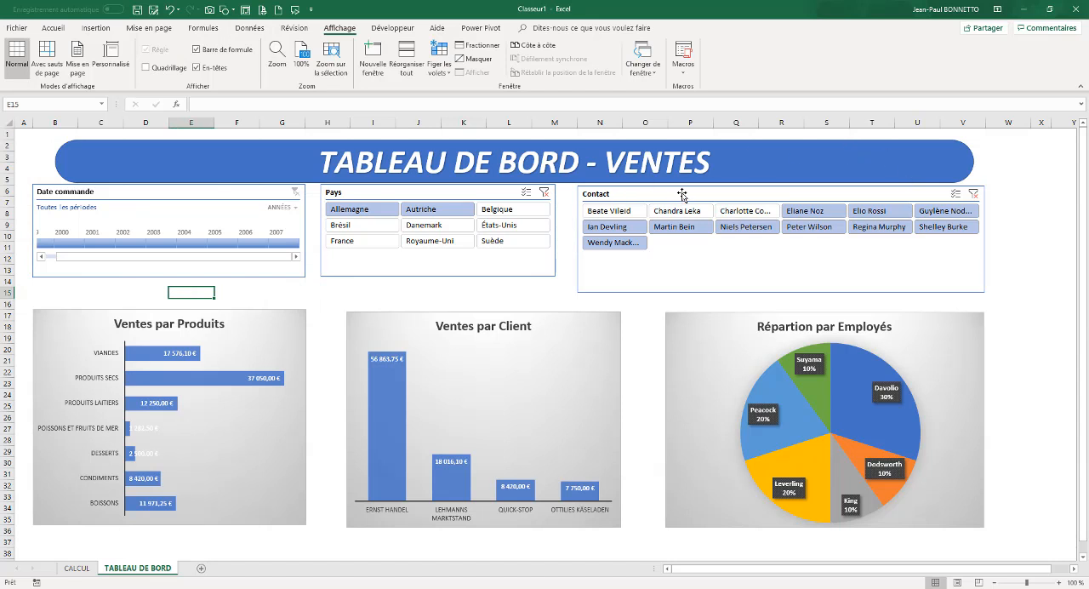
Move the Pays slicer and the Date commande timeline slightly down, away from the title banner
left_click_drag(445, 275, 446, 284)
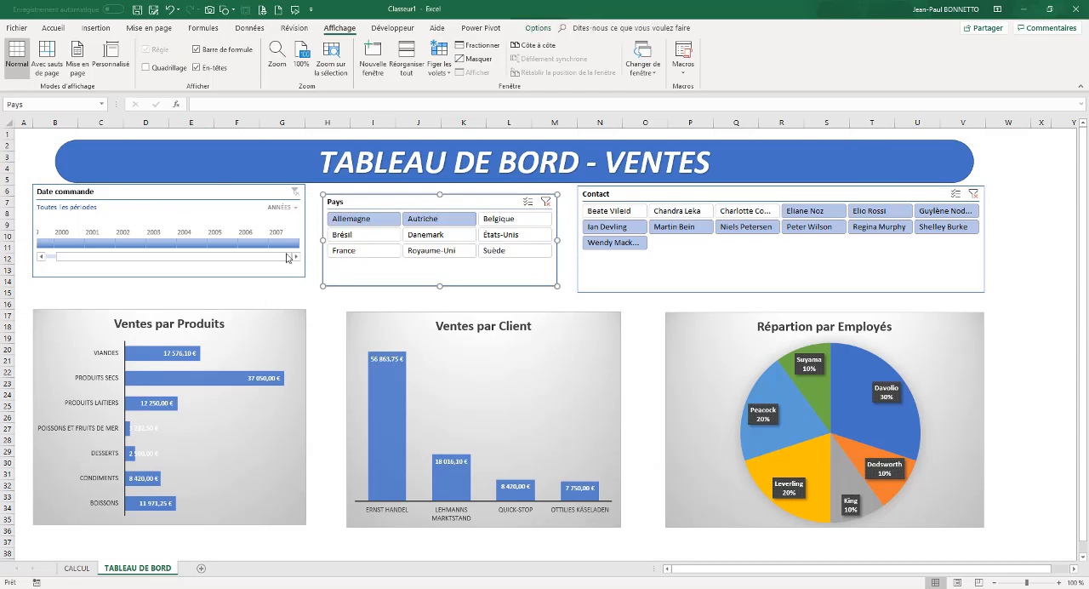
left_click(244, 277)
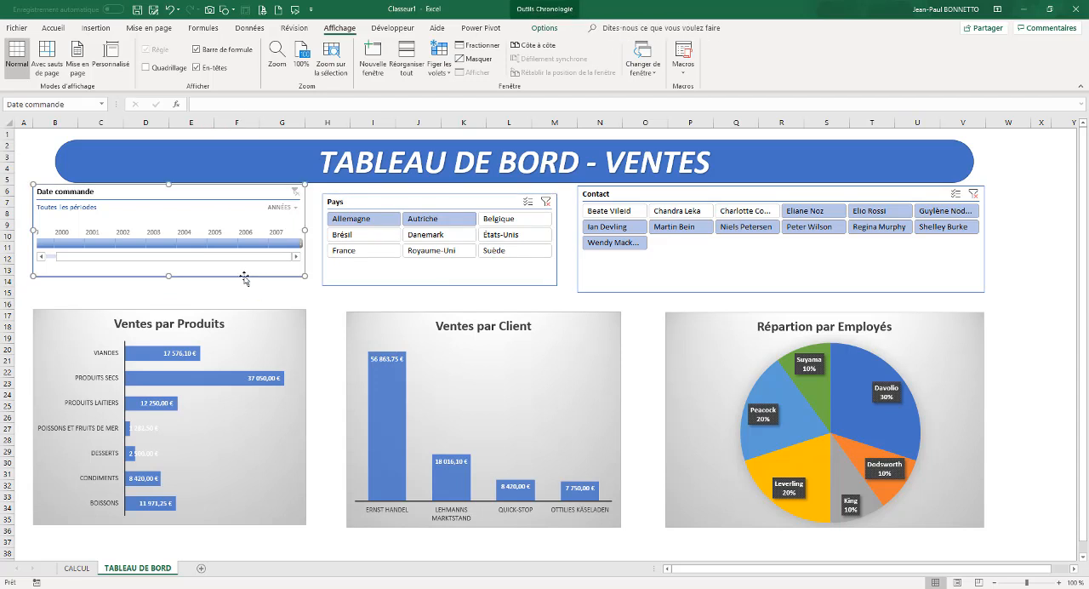
left_click_drag(245, 277, 244, 288)
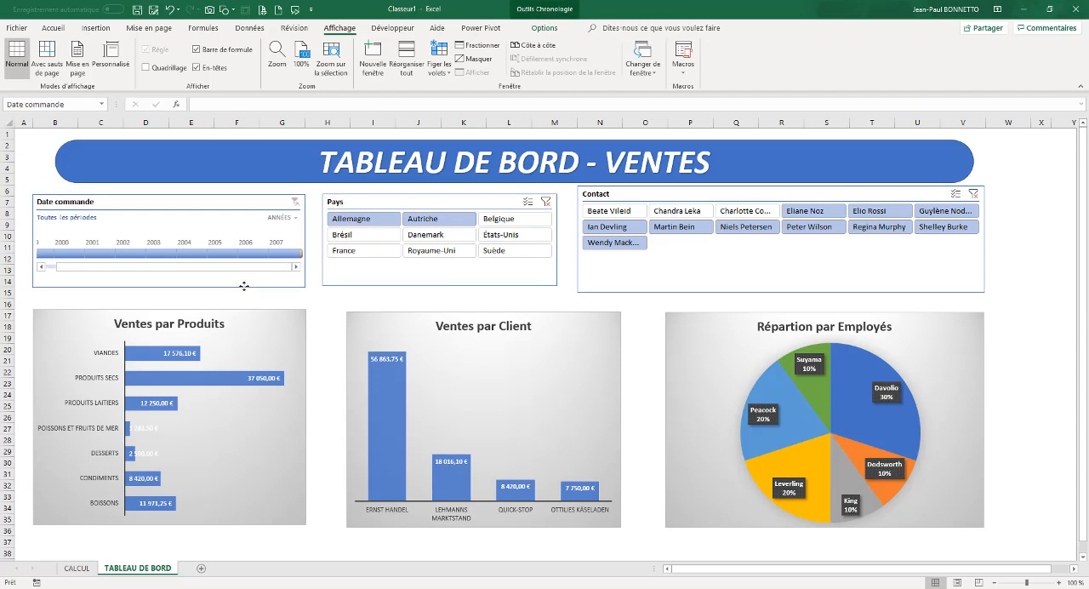
Apply the dark green timeline style from the Foncé group to the Date commande timeline
left_click(556, 30)
left_click(434, 75)
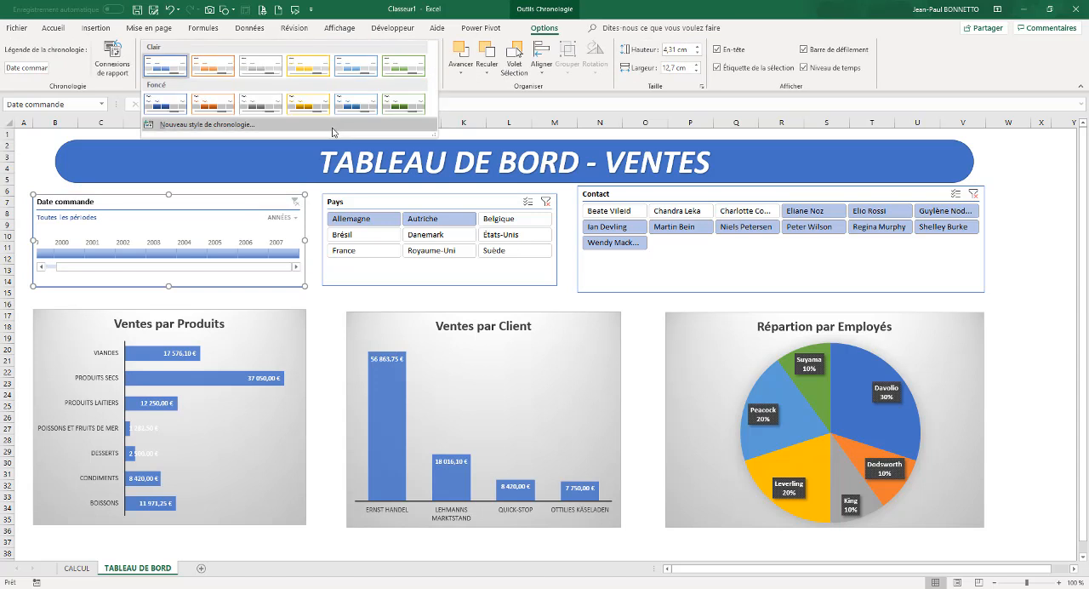
left_click(407, 104)
Select the Pays slicer and open the full gallery of slicer styles
left_click(440, 194)
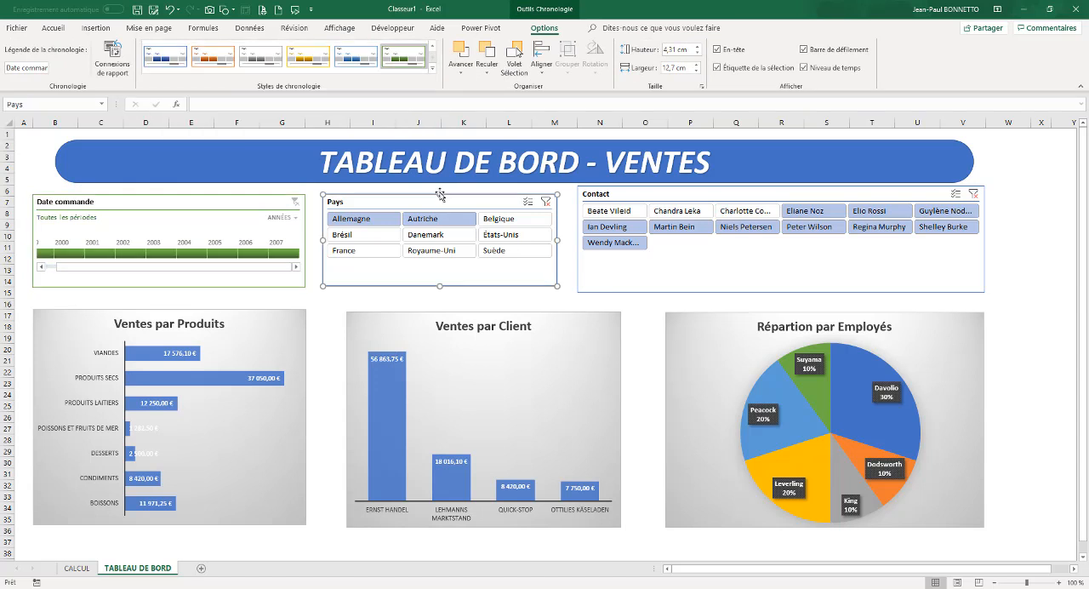
left_click(538, 28)
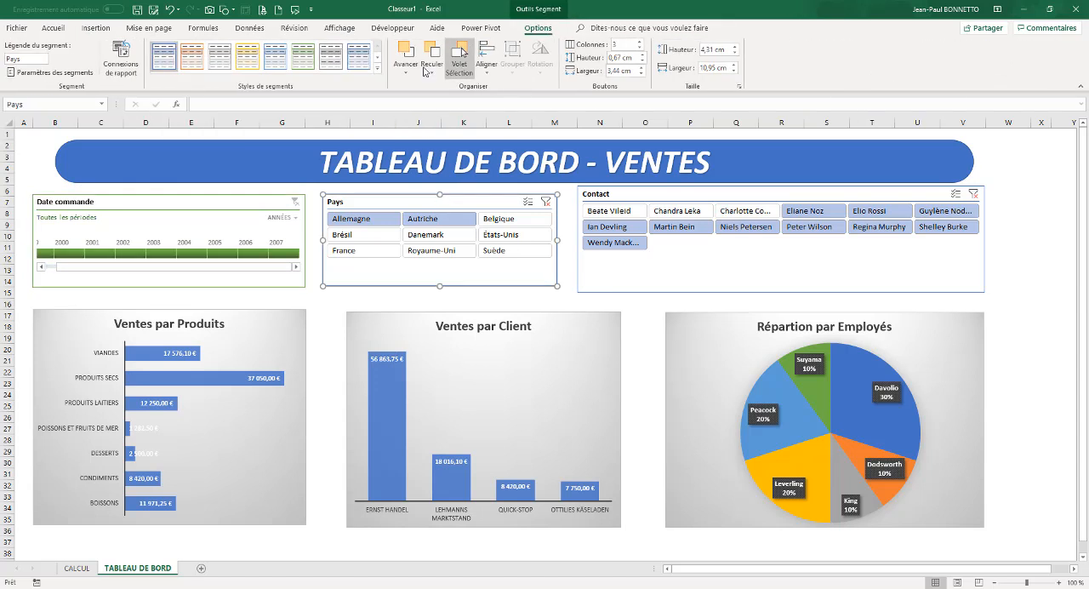
left_click(379, 75)
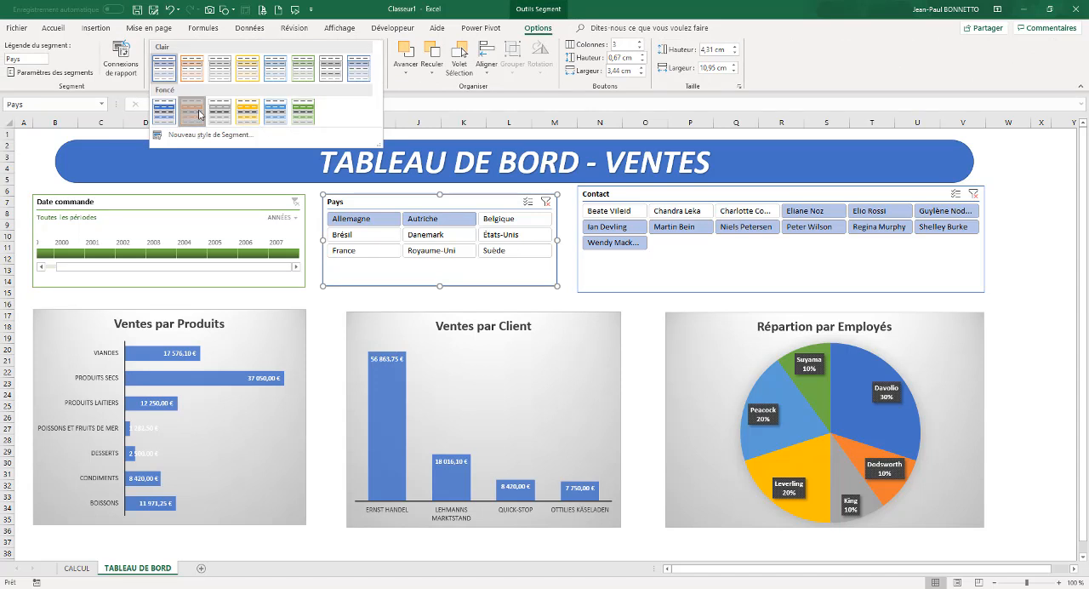